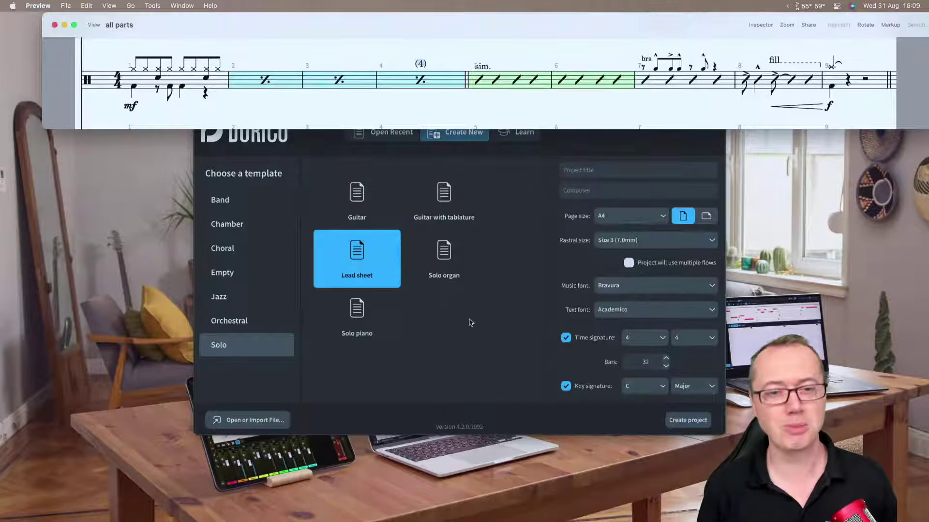
Create a new project from the Empty template and fit its window below the reference score.
{"action": "left_click", "coordinate": [492, 333]}
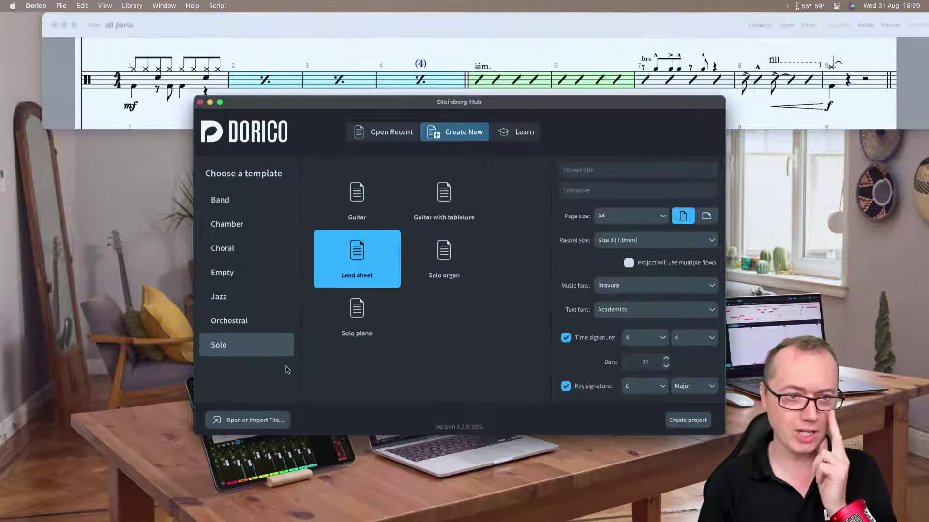
{"action": "left_click", "coordinate": [253, 278]}
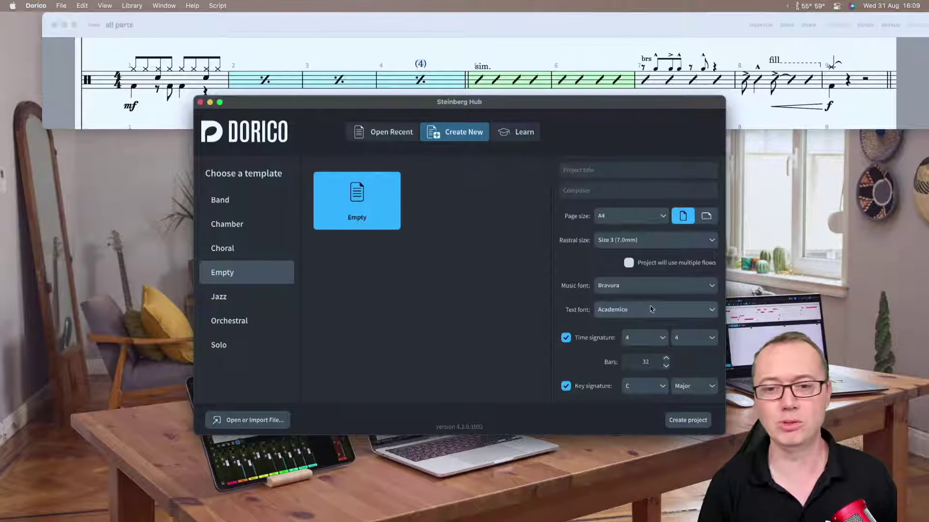
{"action": "left_click", "coordinate": [699, 424]}
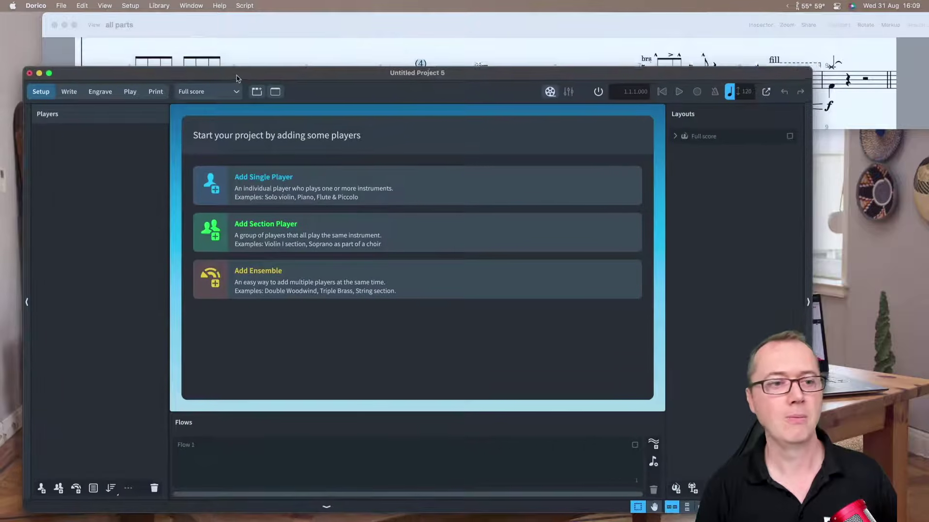
{"action": "left_click_drag", "start_coordinate": [236, 77], "coordinate": [215, 87]}
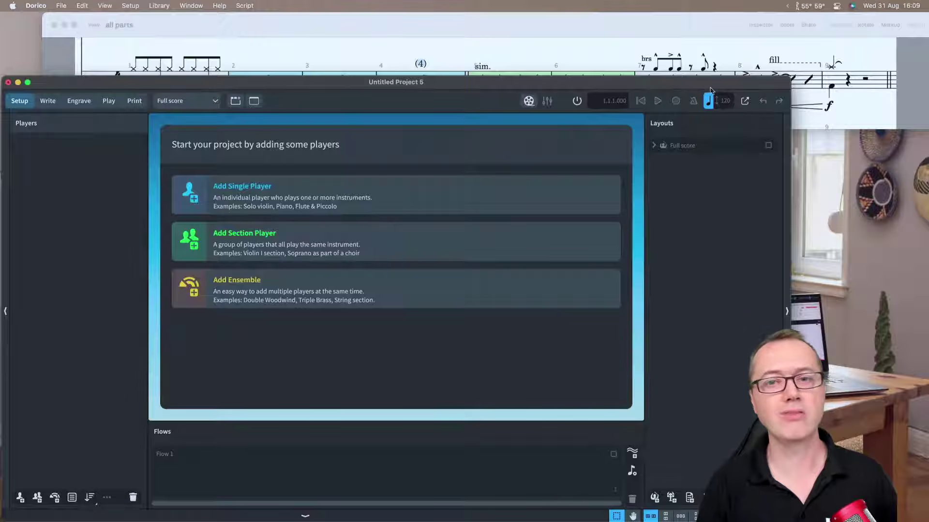
{"action": "left_click_drag", "start_coordinate": [790, 78], "coordinate": [926, 133]}
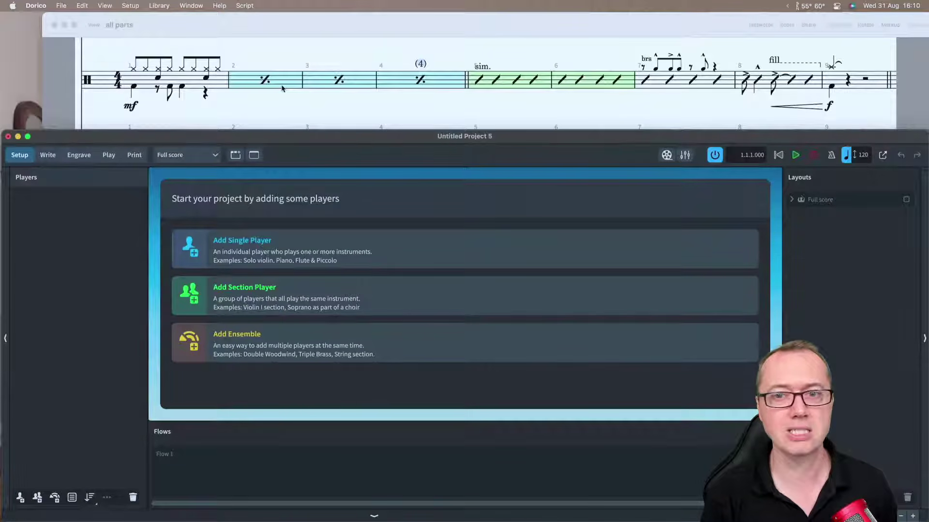
Add a single player holding a B Flat Trumpet.
{"action": "scroll", "coordinate": [282, 87], "scroll_direction": "up", "scroll_amount": 3}
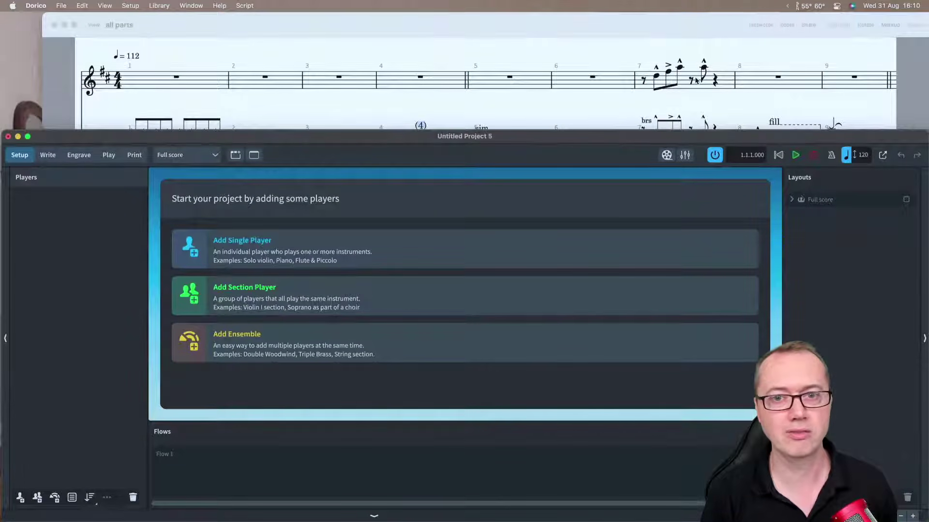
{"action": "scroll", "coordinate": [665, 80], "scroll_direction": "down", "scroll_amount": 3}
{"action": "scroll", "coordinate": [665, 80], "scroll_direction": "up", "scroll_amount": 3}
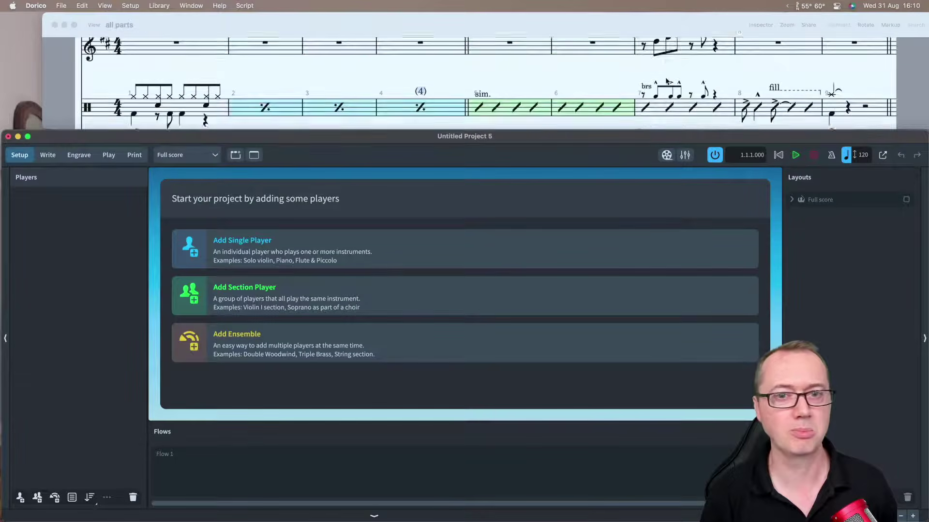
{"action": "left_click", "coordinate": [190, 248]}
{"action": "type", "text": "trump"}
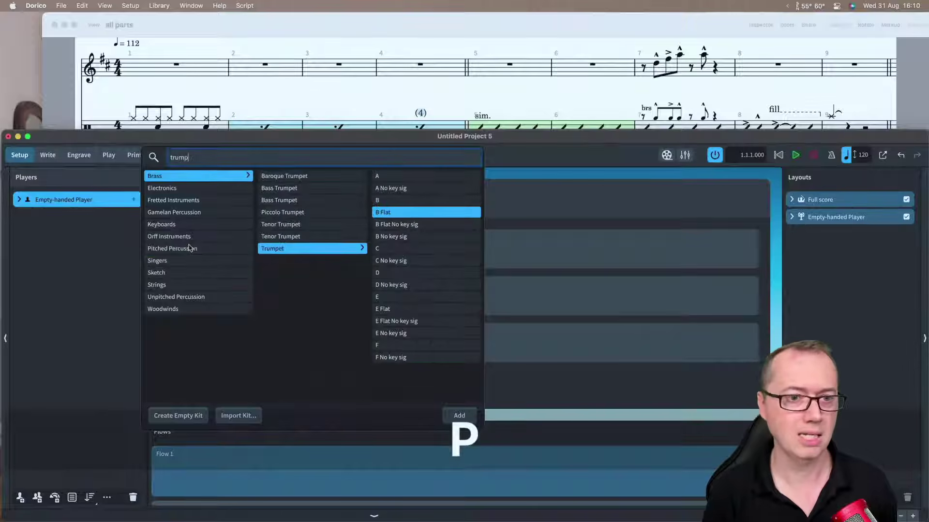
{"action": "key", "text": "Return"}
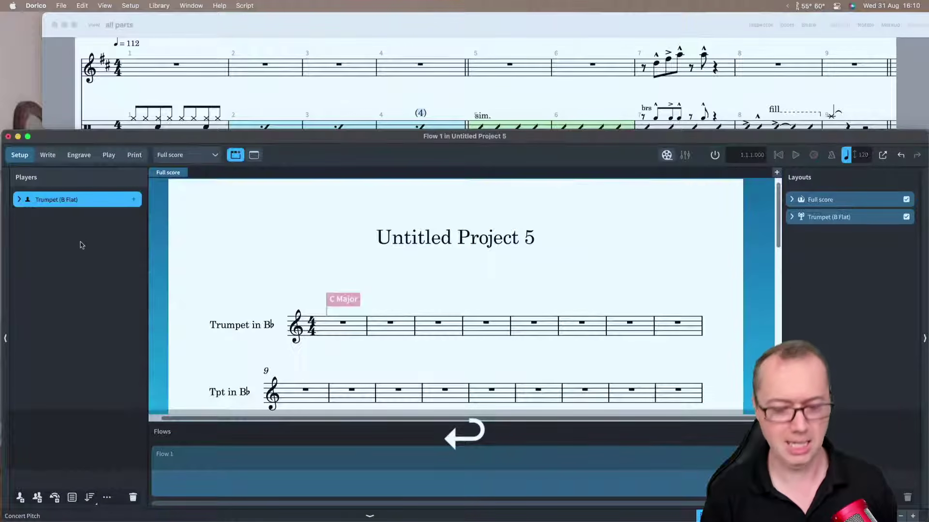
Add a second single player holding a Drum Set.
{"action": "key", "text": "shift"}
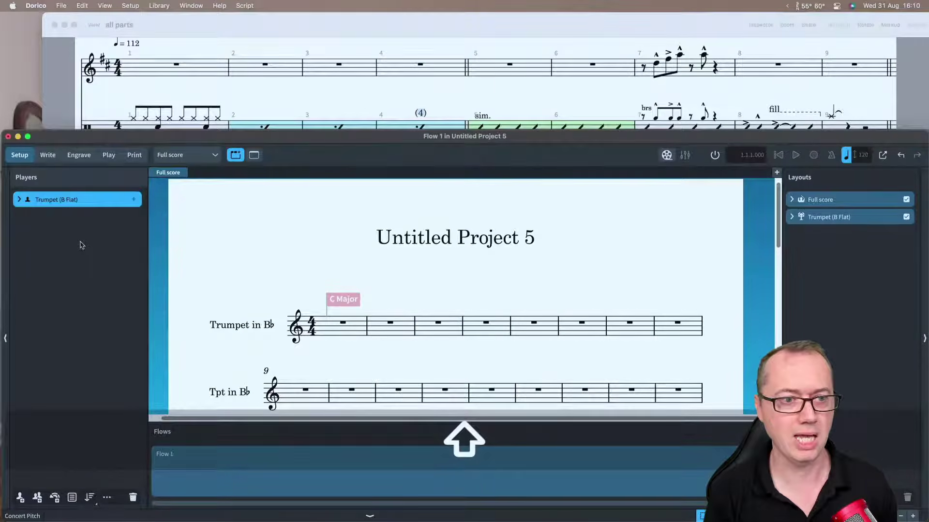
{"action": "key", "text": "shift+p"}
{"action": "type", "text": "m"}
{"action": "key", "text": "Return"}
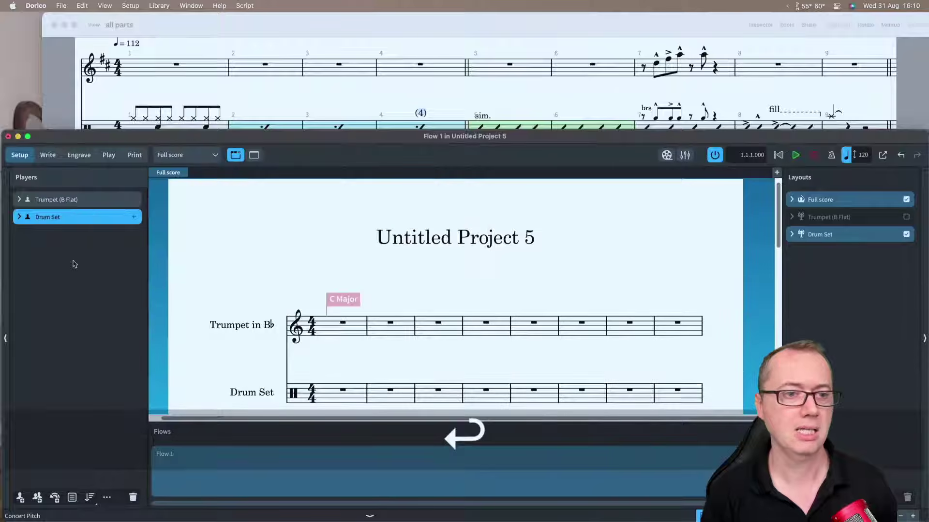
Add a third single player holding a 4-string Bass Guitar.
{"action": "key", "text": "shift"}
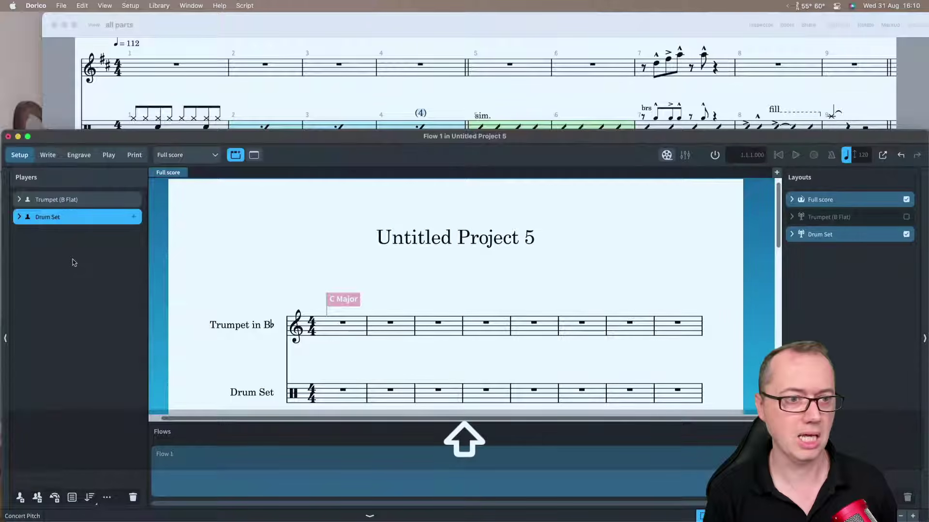
{"action": "key", "text": "shift+p"}
{"action": "type", "text": "bass guitar"}
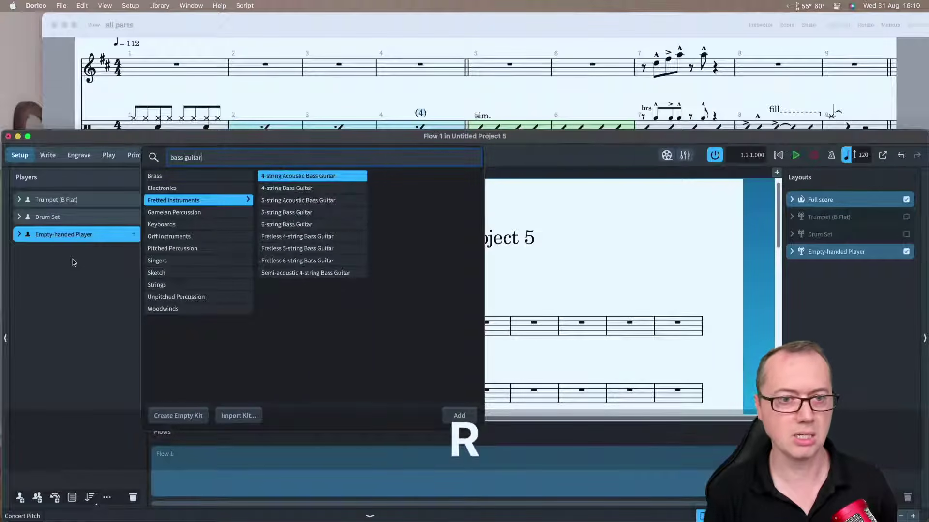
{"action": "key", "text": "Down"}
{"action": "key", "text": "Return"}
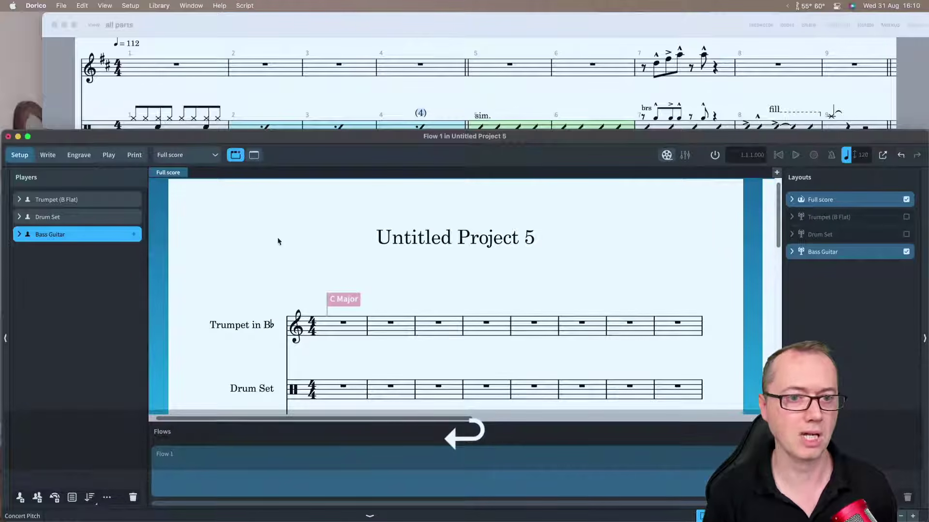
Switch the project to Write mode and show the full score in Galley View.
{"action": "key", "text": "super"}
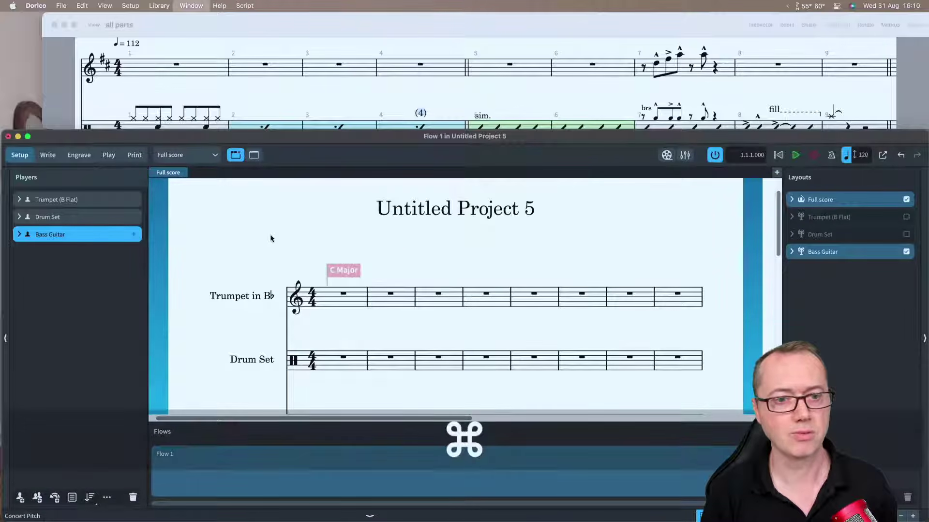
{"action": "key", "text": "super+2"}
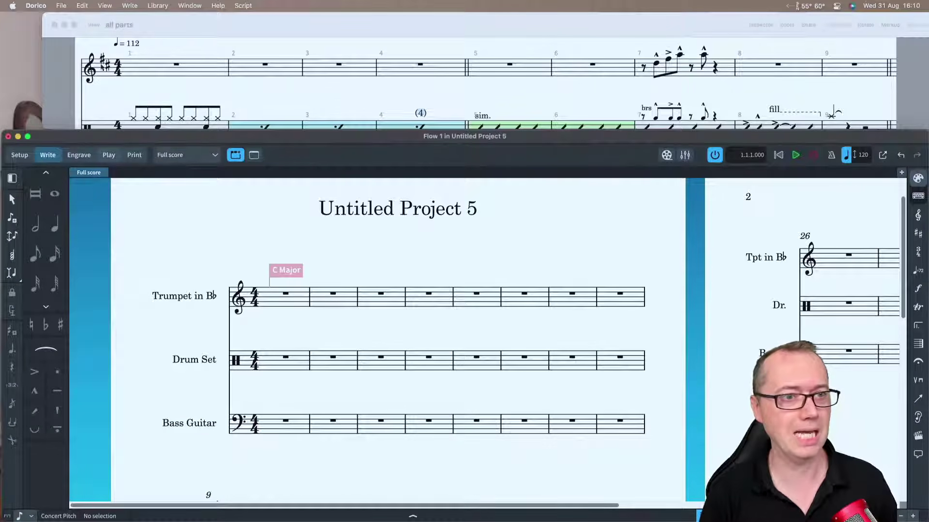
{"action": "left_click", "coordinate": [110, 5]}
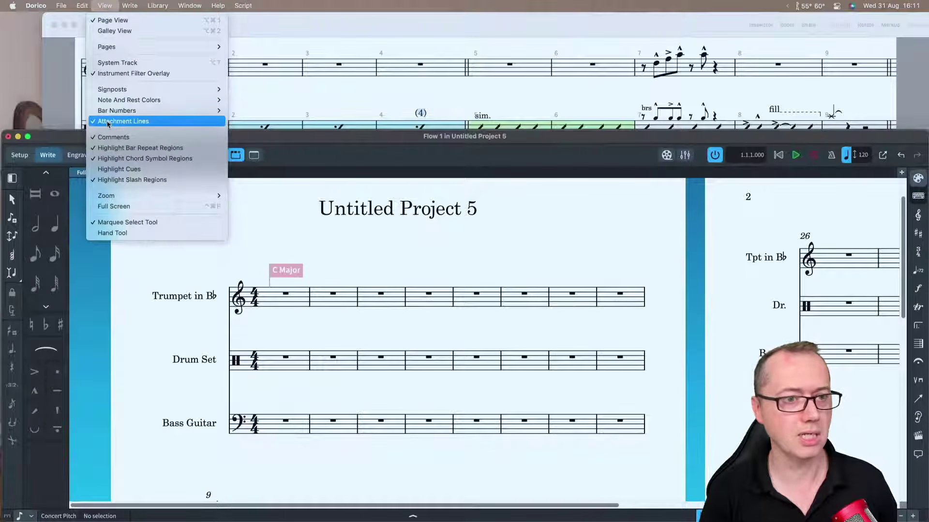
{"action": "left_click", "coordinate": [111, 31]}
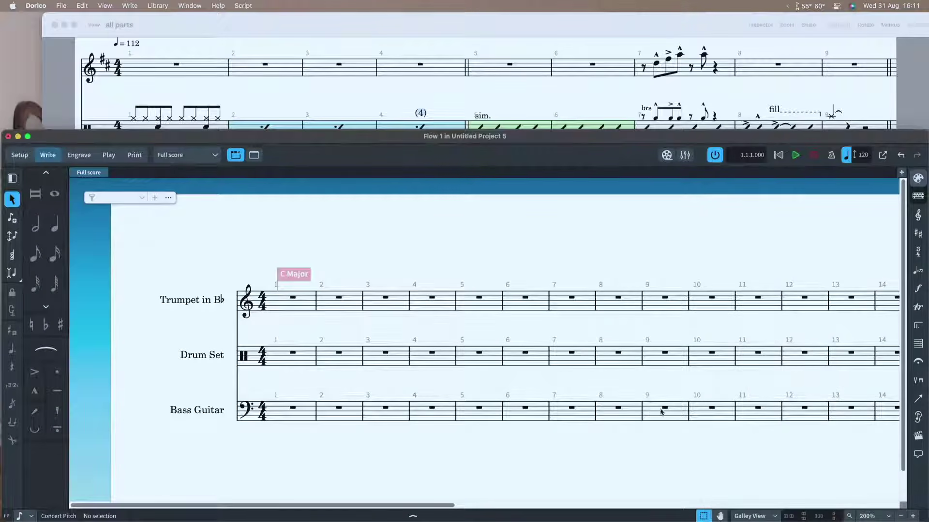
Switch the score to Page View and return it to Galley View.
{"action": "key", "text": "F6"}
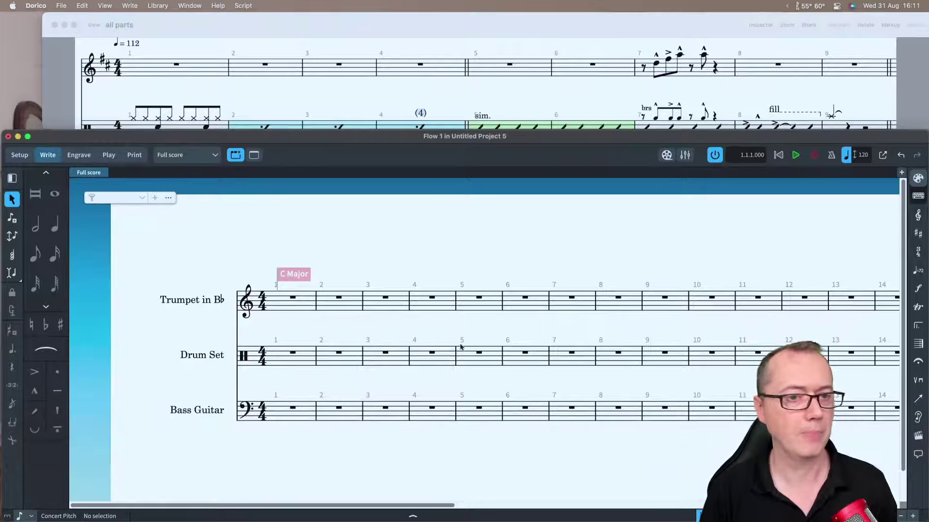
{"action": "key", "text": "super+alt+1"}
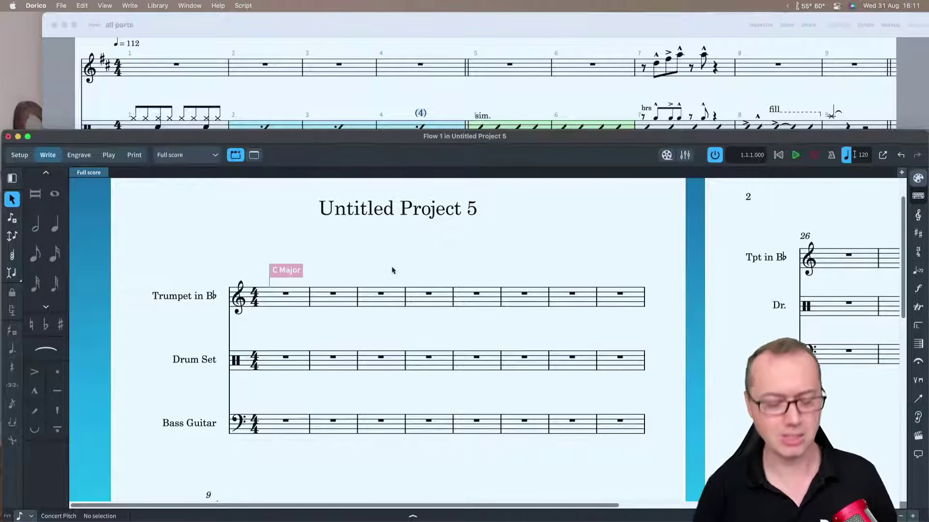
{"action": "key", "text": "super+alt+2"}
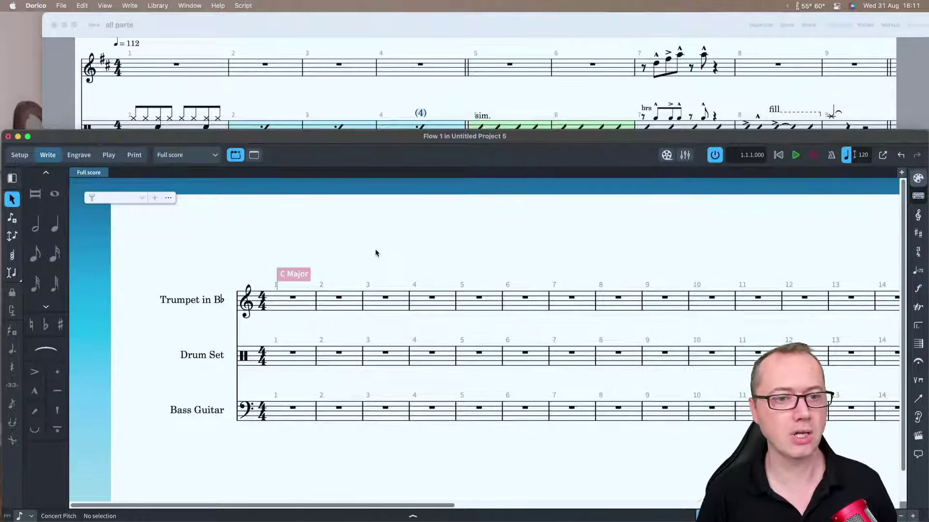
Add a tempo mark of quarter note = 112 at the start of bar 1.
{"action": "scroll", "coordinate": [375, 253], "scroll_direction": "right", "scroll_amount": 3}
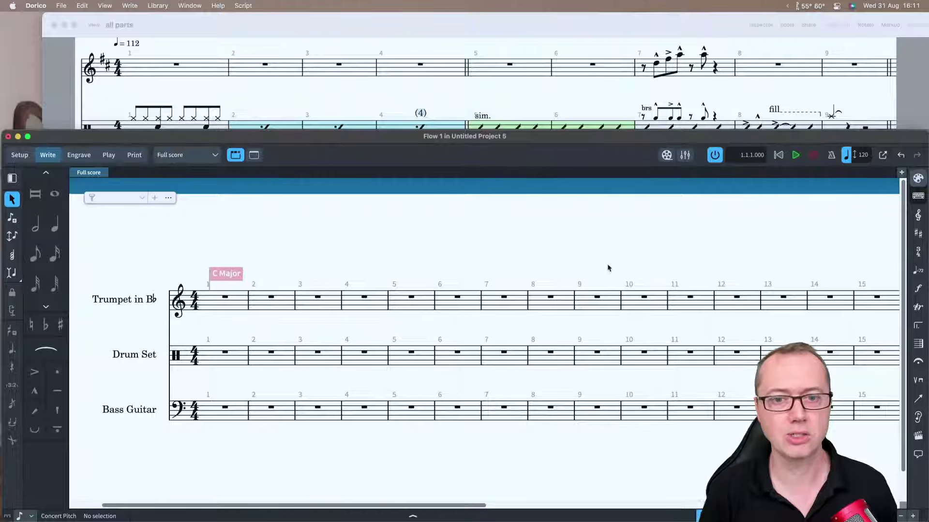
{"action": "left_click", "coordinate": [224, 298]}
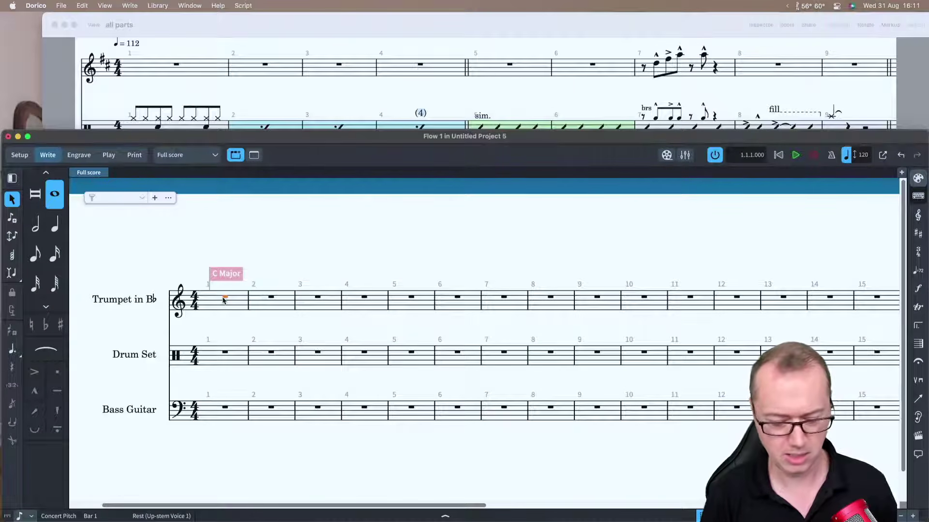
{"action": "key", "text": "shift+m"}
{"action": "key", "text": "Escape"}
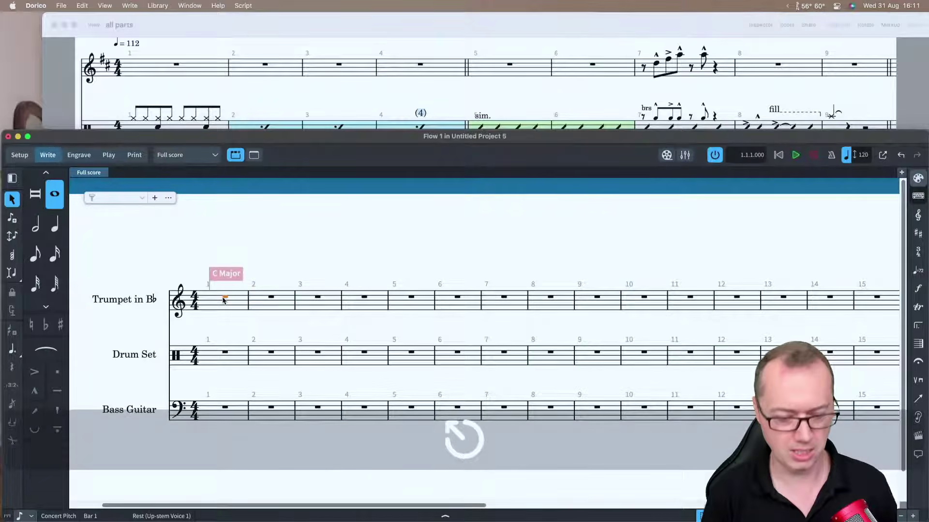
{"action": "key", "text": "shift+t"}
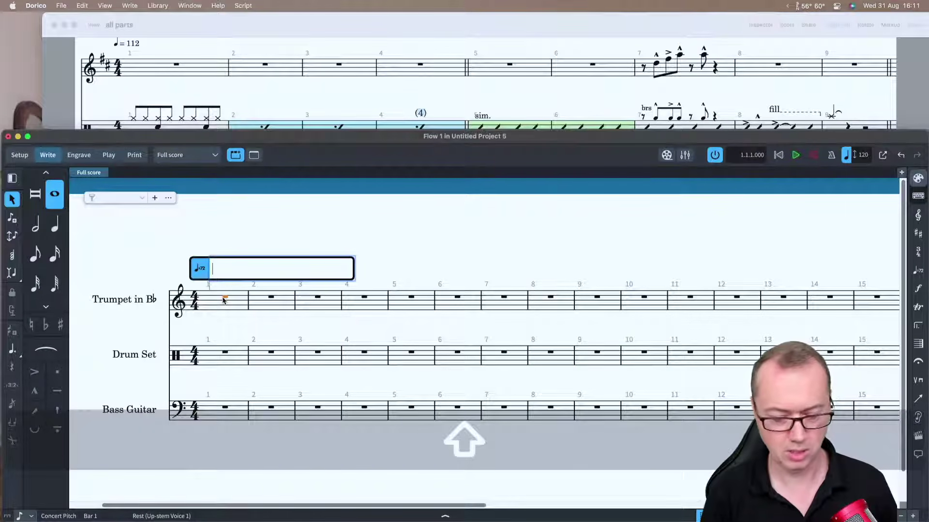
{"action": "type", "text": "q=112"}
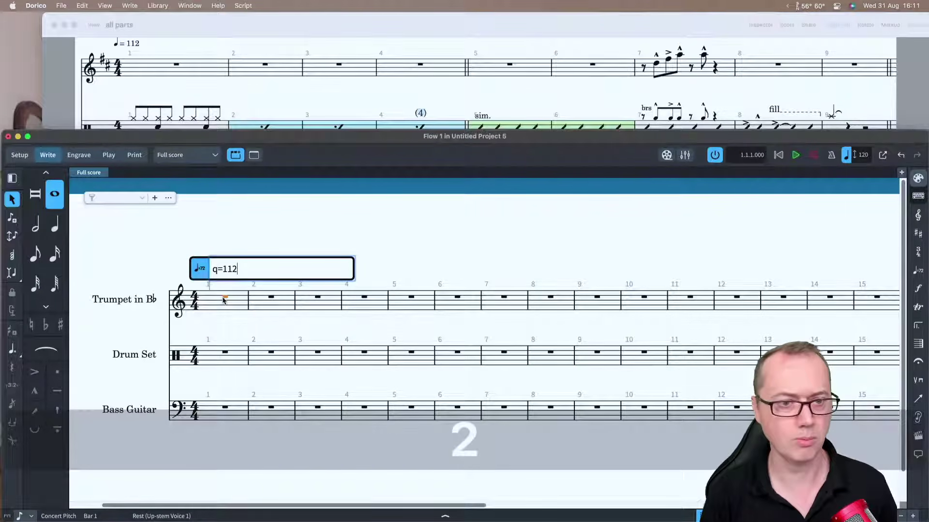
{"action": "key", "text": "Return"}
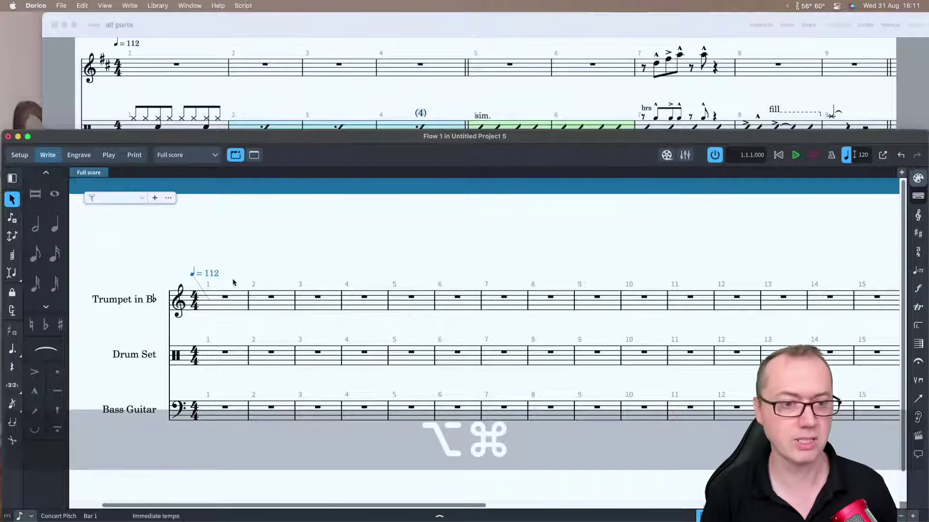
Check the signpost visibility options, leaving them as they are.
{"action": "left_click", "coordinate": [105, 6]}
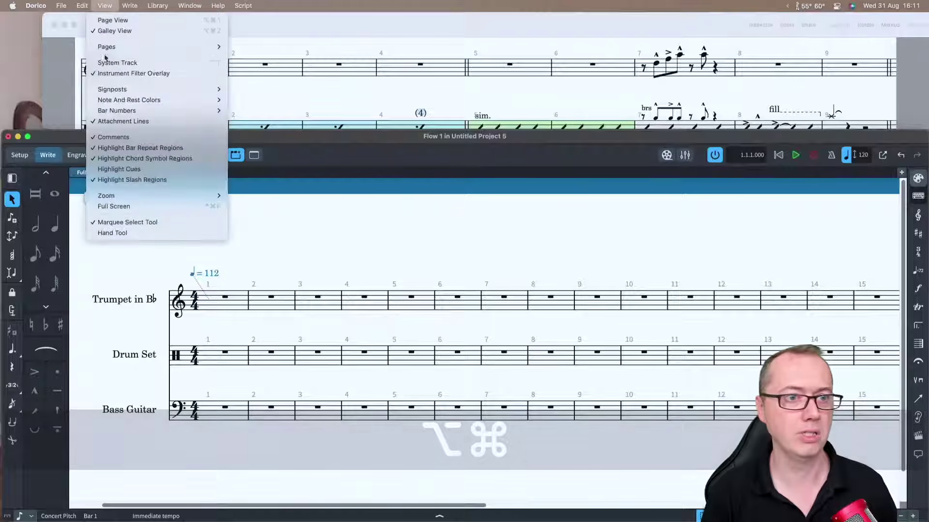
{"action": "mouse_move", "coordinate": [107, 88]}
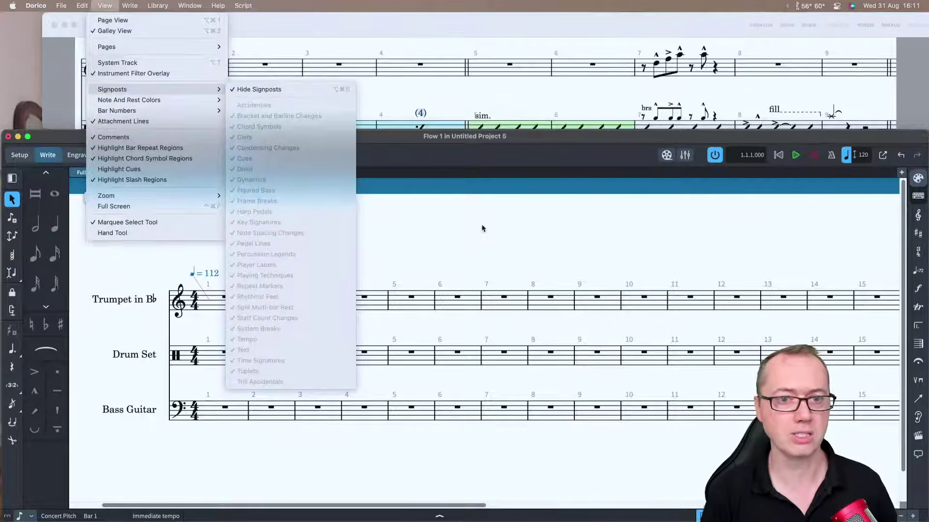
{"action": "left_click", "coordinate": [502, 262]}
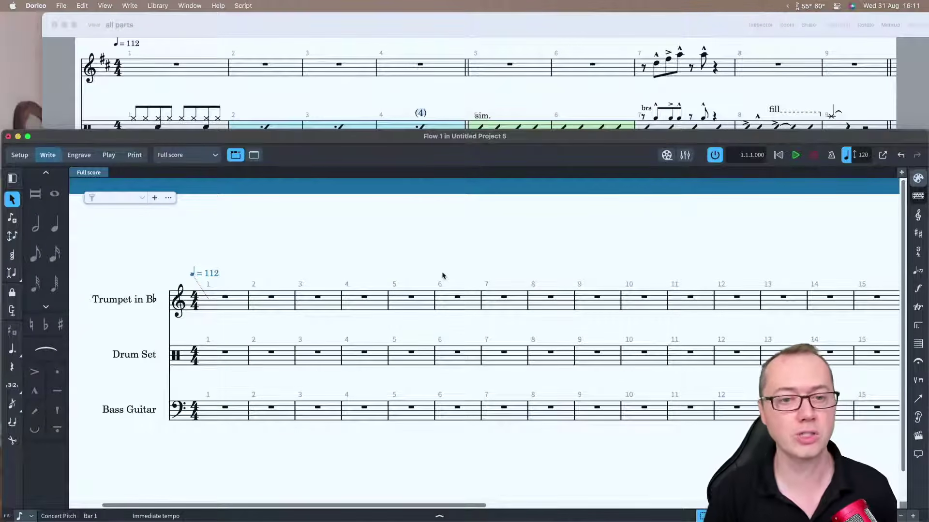
Change the barline at the start of bar 5 to a double barline.
{"action": "left_click", "coordinate": [389, 299]}
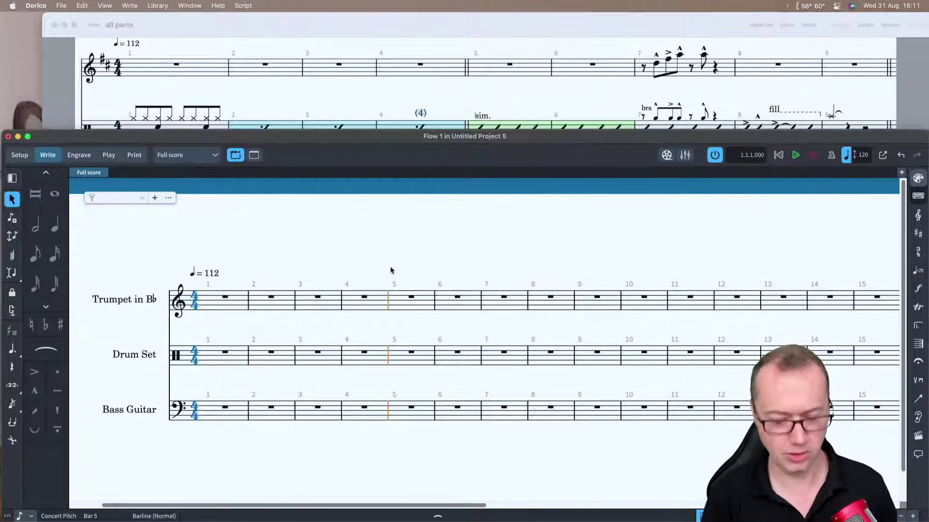
{"action": "key", "text": "shift+b"}
{"action": "type", "text": "||"}
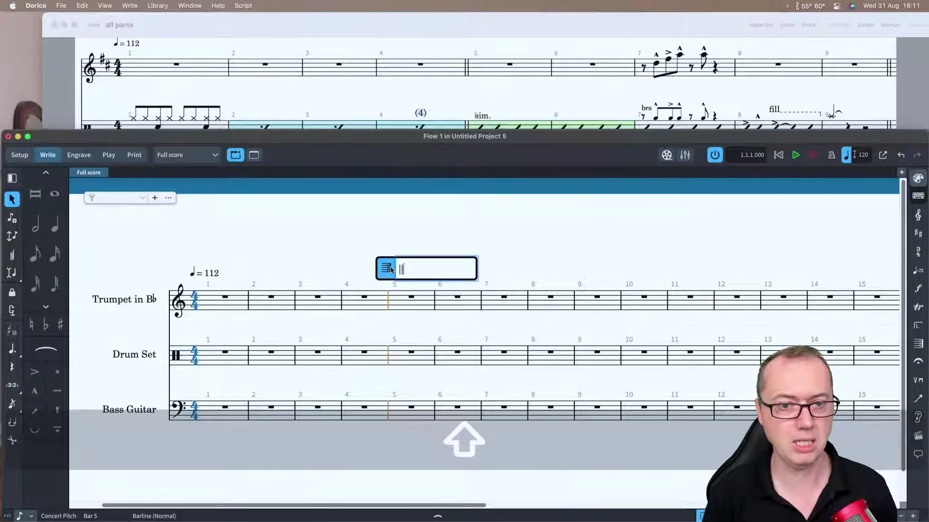
{"action": "key", "text": "Return"}
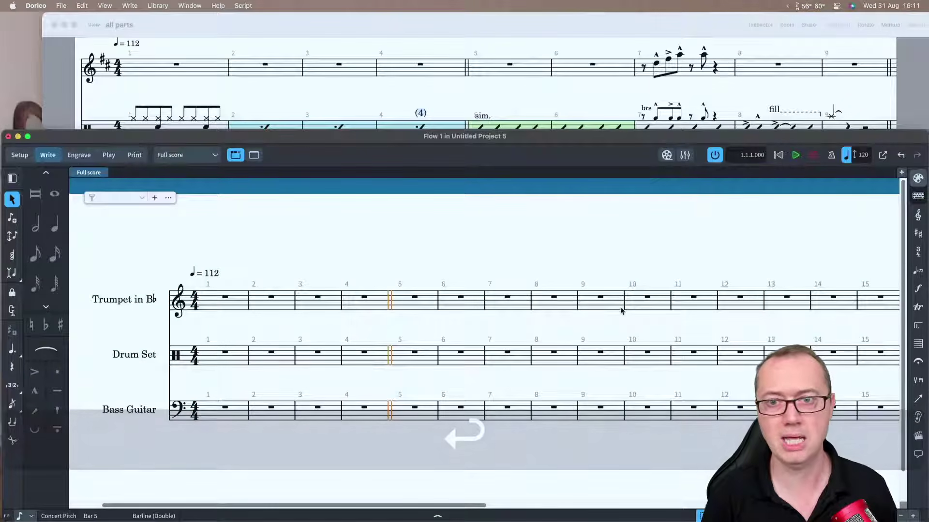
Change the barline at the start of bar 10 to a double barline.
{"action": "left_click", "coordinate": [624, 307]}
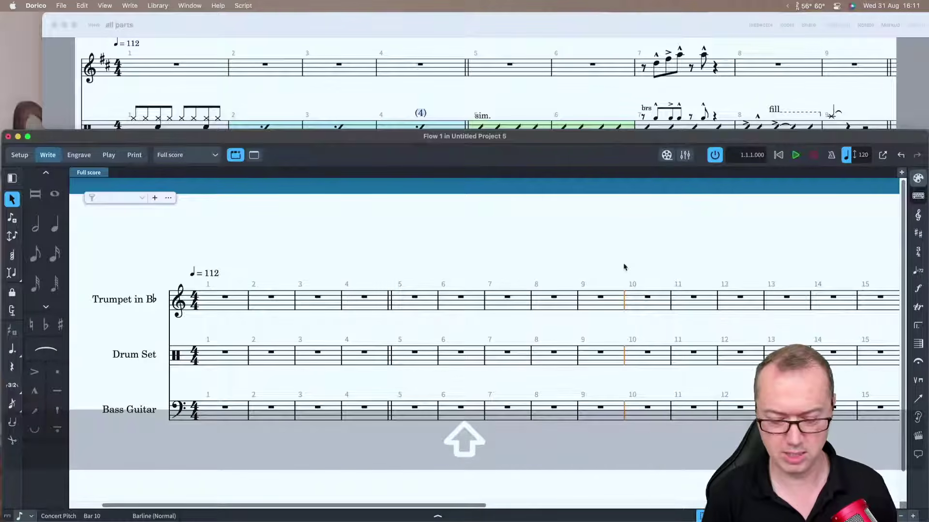
{"action": "key", "text": "shift+b"}
{"action": "type", "text": "||"}
{"action": "key", "text": "Return"}
Enter the bar 7 trumpet phrase in eighth notes: rest, D5, F sharp 5, A5, rest, A5.
{"action": "left_click", "coordinate": [506, 297]}
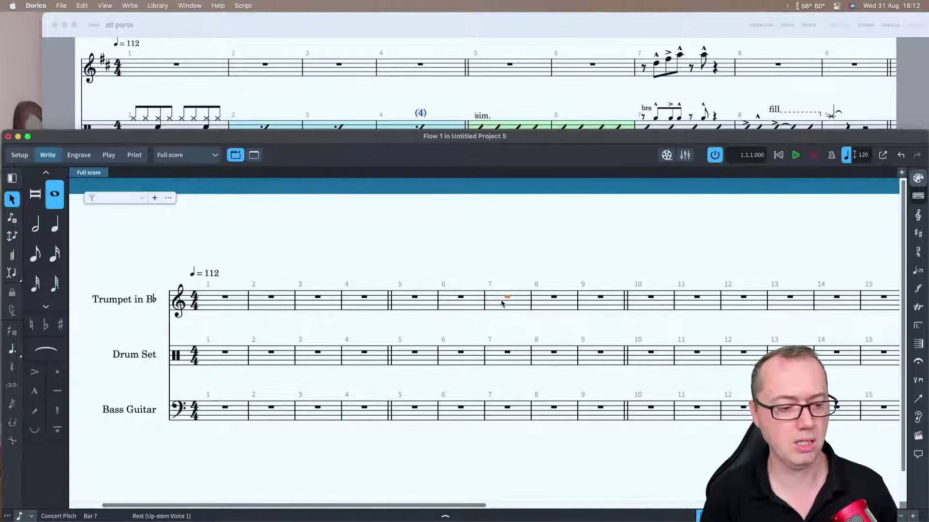
{"action": "key", "text": "Return"}
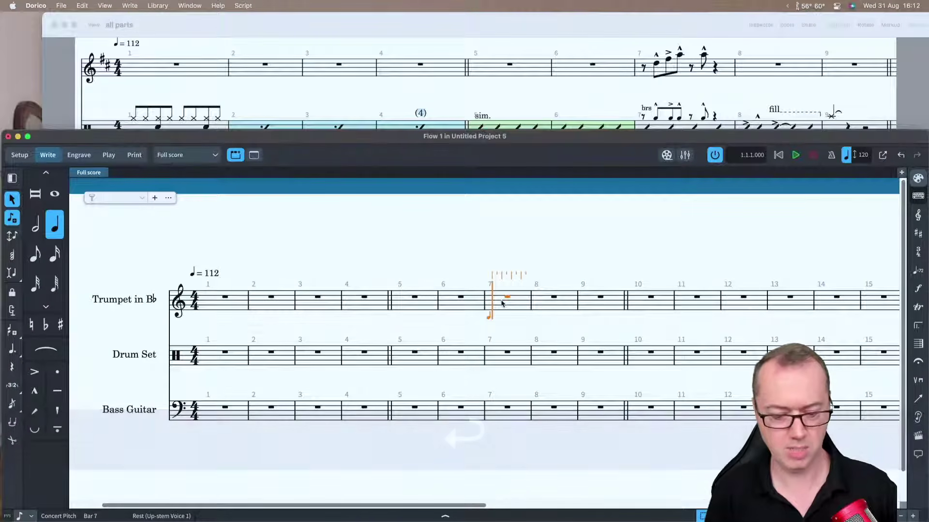
{"action": "key", "text": "5"}
{"action": "key", "text": "space"}
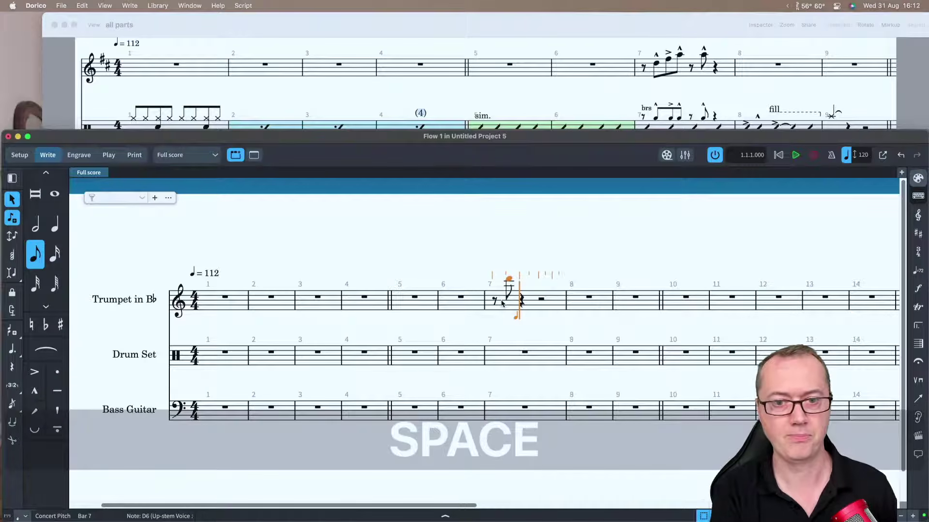
{"action": "key", "text": "super+z"}
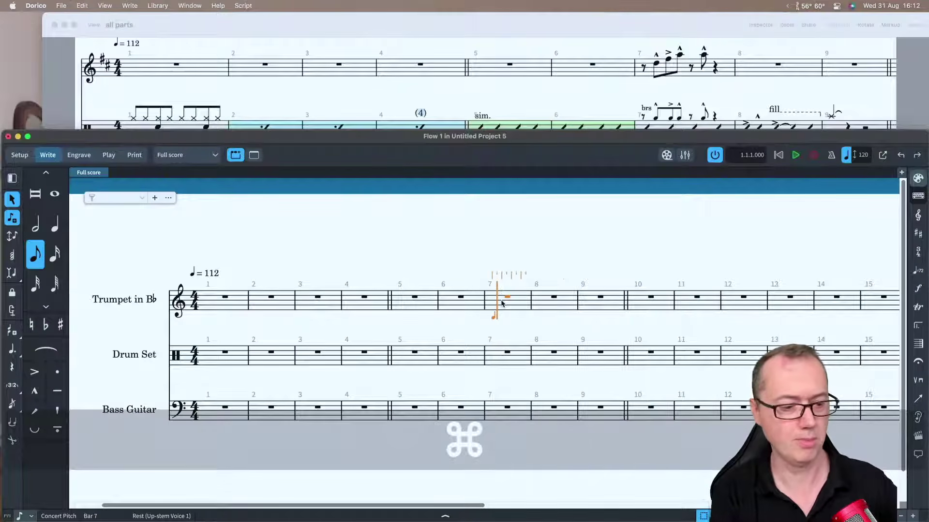
{"action": "key", "text": "space"}
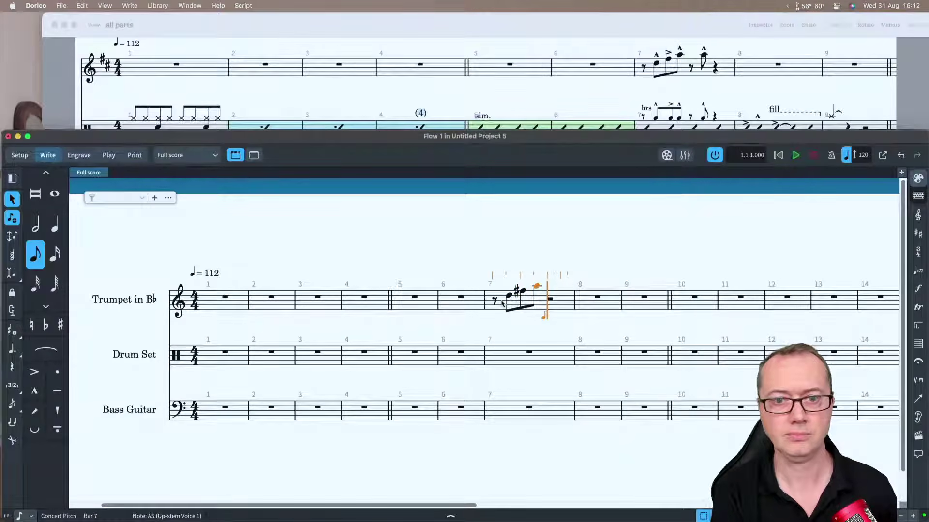
{"action": "key", "text": "space"}
{"action": "key", "text": "F1"}
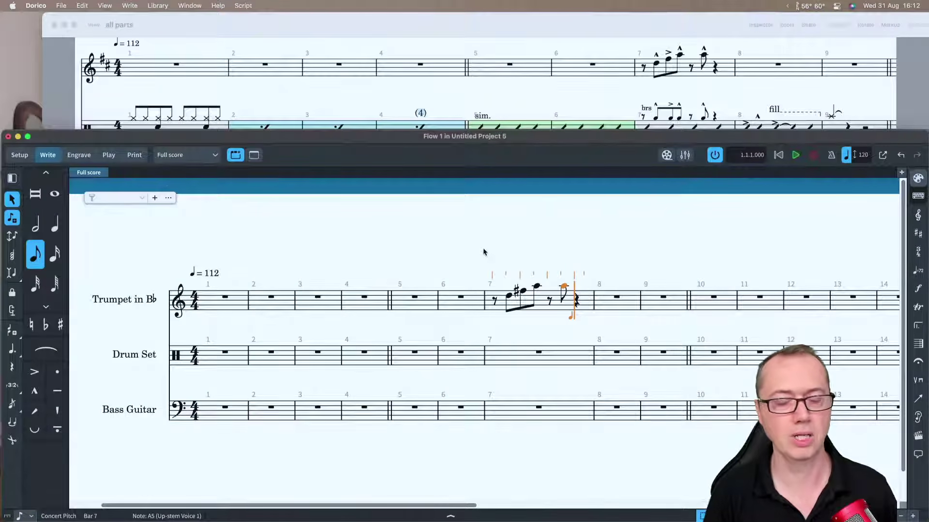
{"action": "key", "text": "Escape"}
Display the score in transposed pitch and lower the bar 7 trumpet notes by one staff step to written D, F sharp, A, A.
{"action": "left_click", "coordinate": [78, 5]}
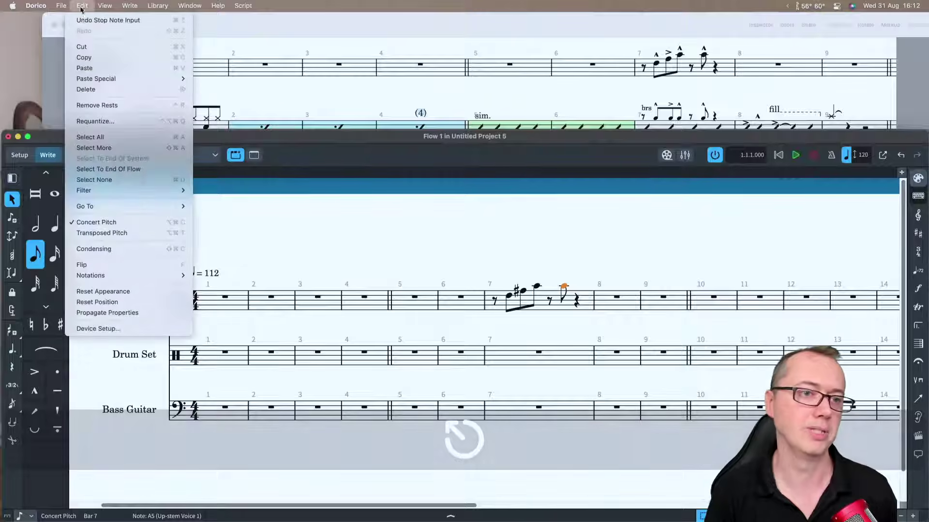
{"action": "left_click", "coordinate": [372, 242]}
{"action": "key", "text": "super+shift+t"}
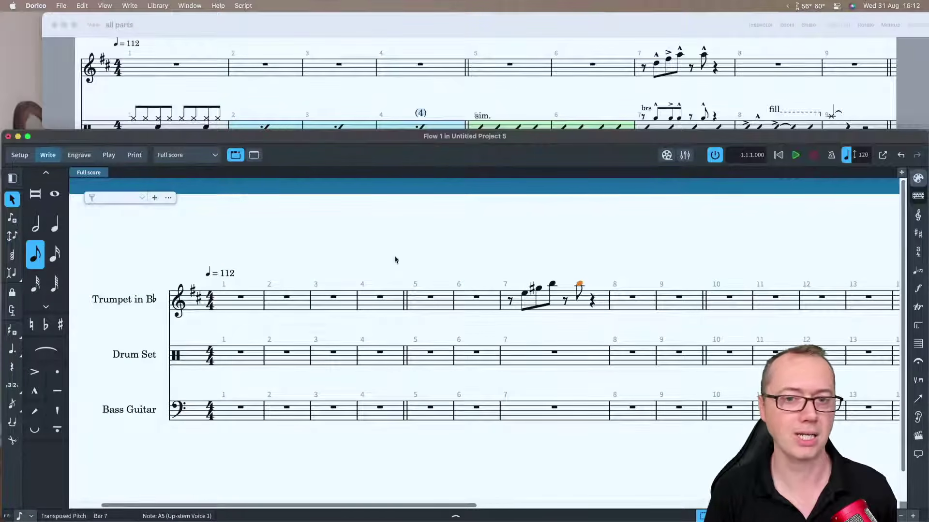
{"action": "left_click", "coordinate": [526, 296]}
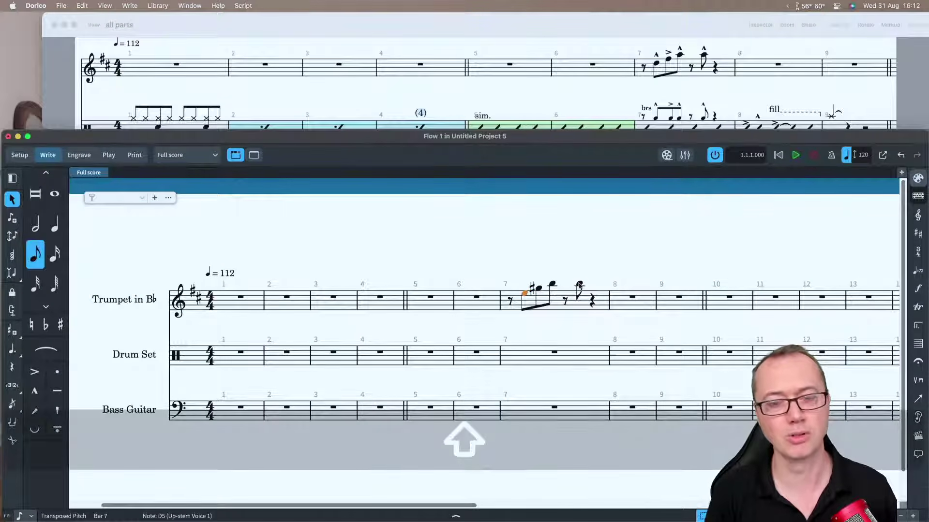
{"action": "left_click", "coordinate": [579, 287], "text": "shift"}
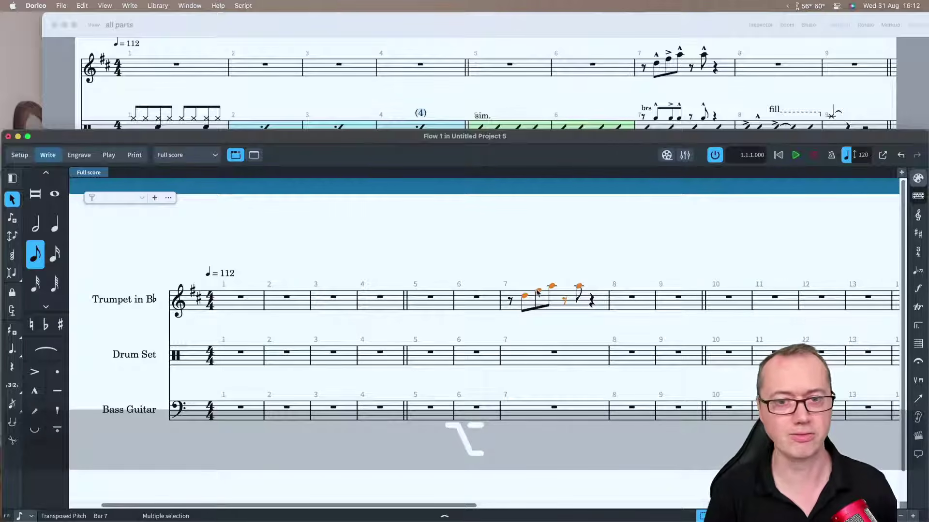
Add marcatos to the first, third and fourth trumpet notes in bar 7 and an accent to the second.
{"action": "left_click", "coordinate": [537, 291]}
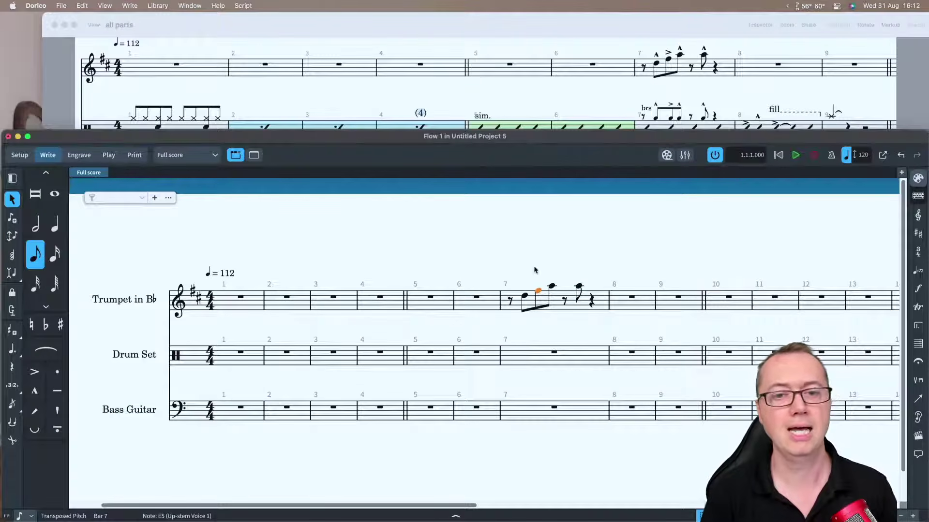
{"action": "key", "text": "Left"}
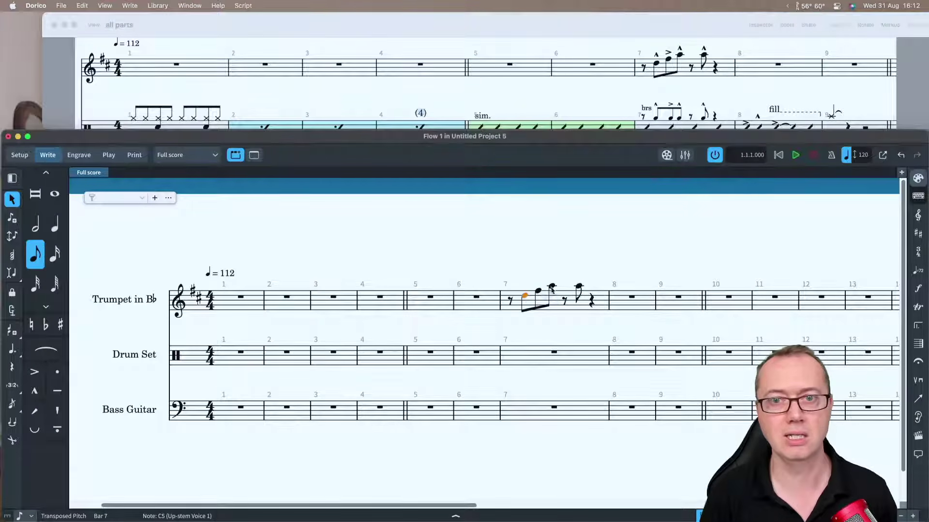
{"action": "left_click", "coordinate": [552, 287], "text": "super"}
{"action": "left_click", "coordinate": [579, 287], "text": "super"}
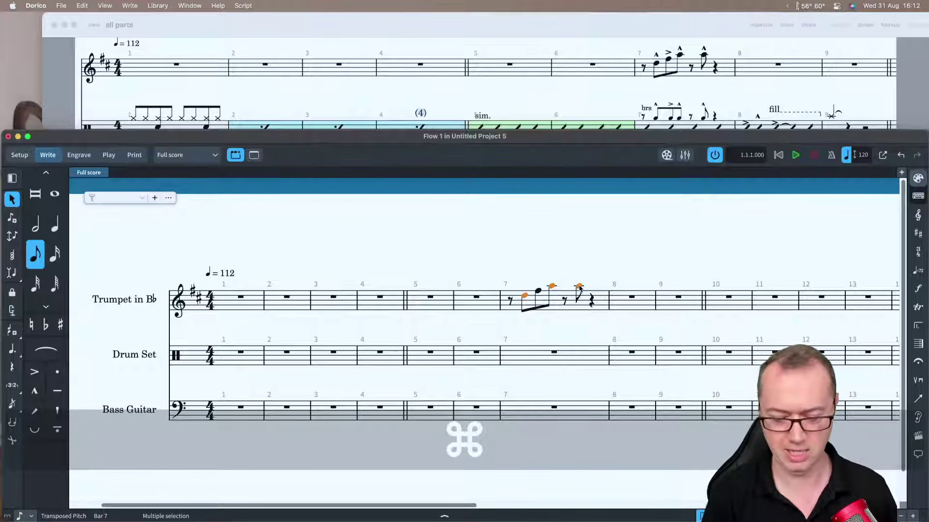
{"action": "key", "text": "shift+bracketleft"}
{"action": "left_click", "coordinate": [538, 291]}
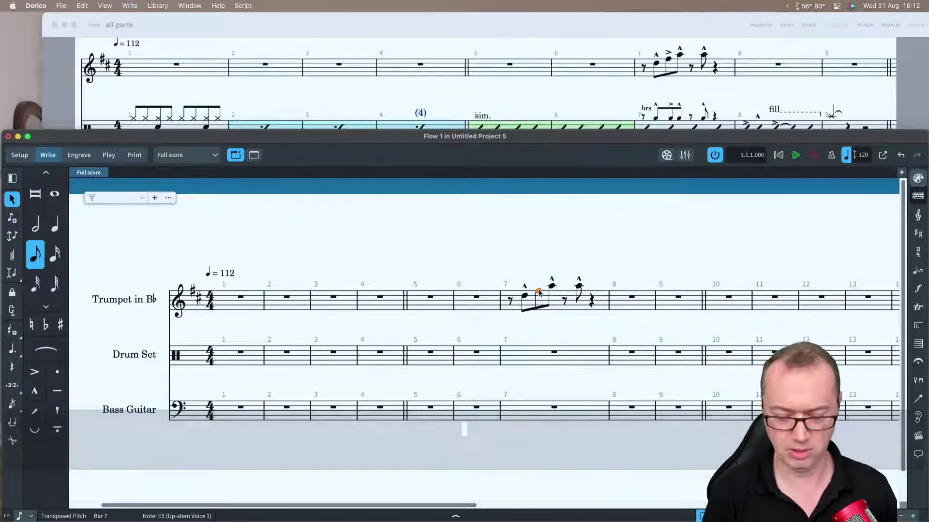
{"action": "key", "text": "bracketleft"}
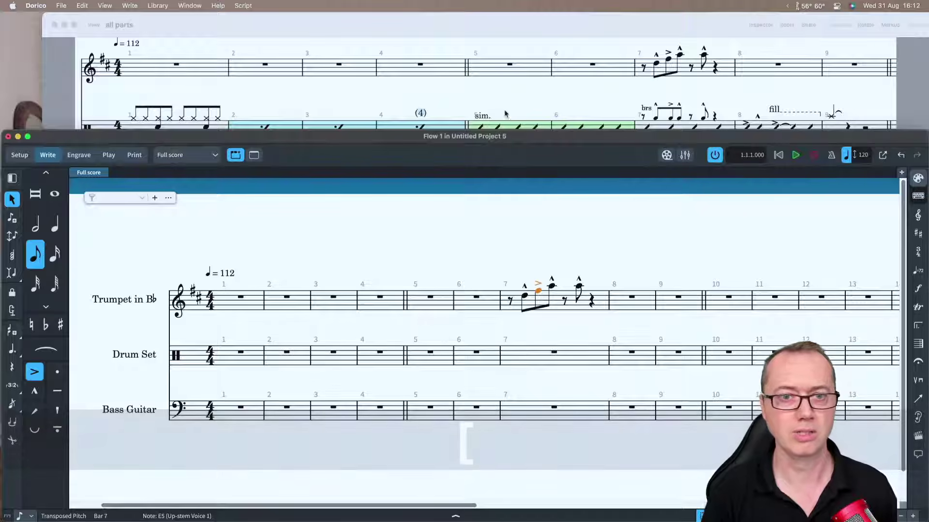
Enter the bass guitar's bar 1 from the reference chart as quarter notes C2, C2, G1, C2.
{"action": "scroll", "coordinate": [505, 114], "scroll_direction": "down", "scroll_amount": 5}
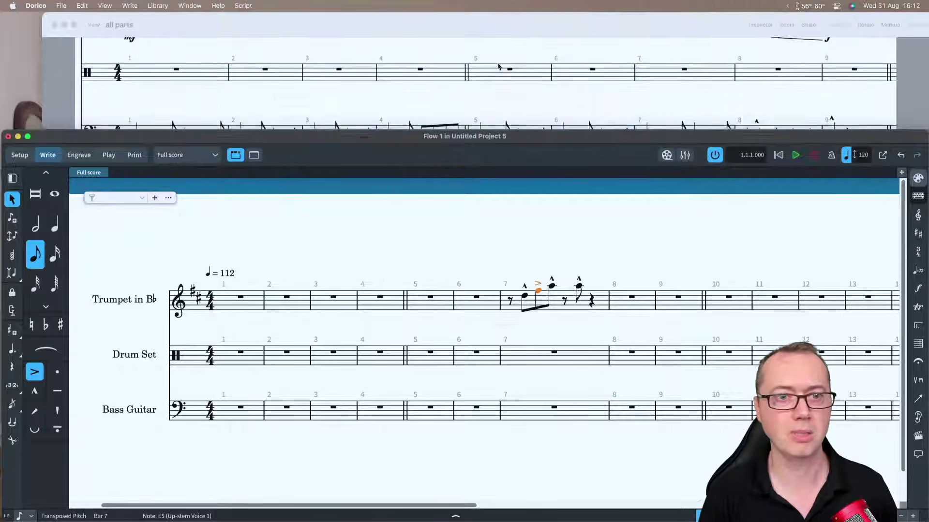
{"action": "scroll", "coordinate": [498, 66], "scroll_direction": "down", "scroll_amount": 3}
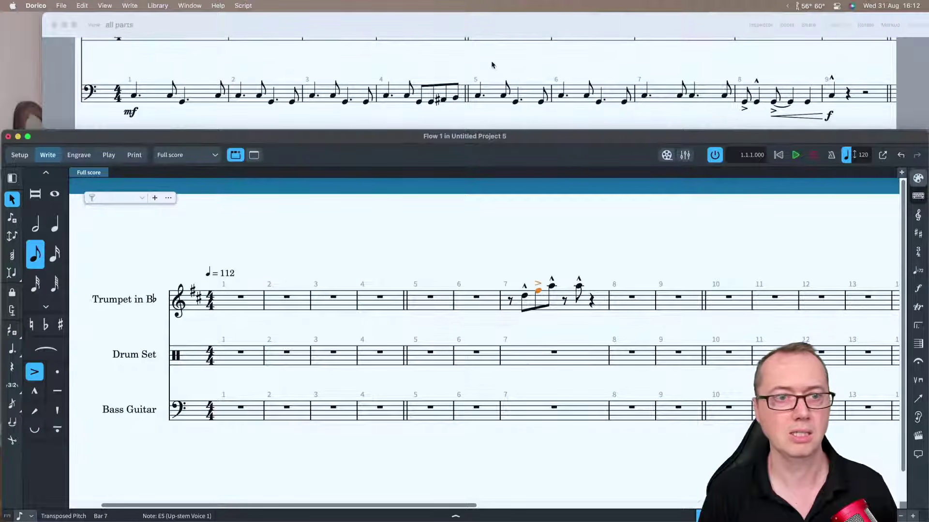
{"action": "scroll", "coordinate": [492, 65], "scroll_direction": "down", "scroll_amount": 1}
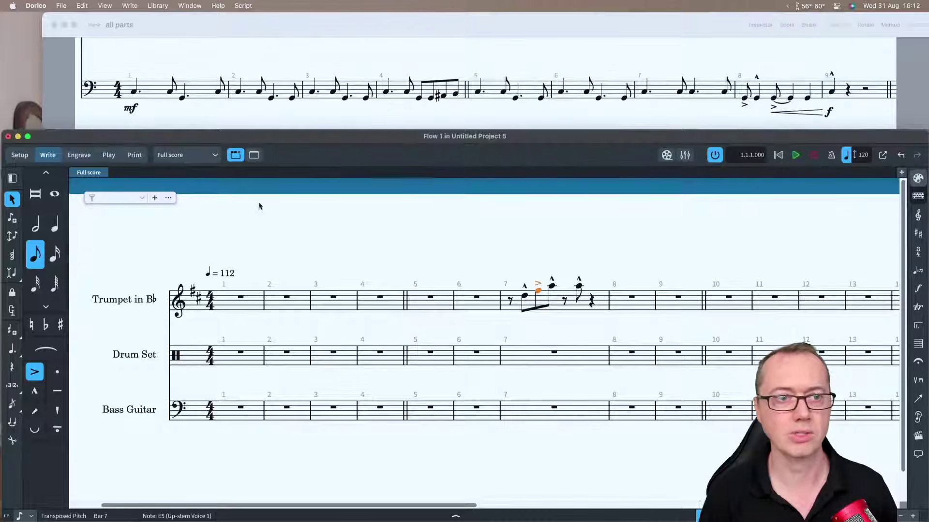
{"action": "left_click", "coordinate": [225, 415]}
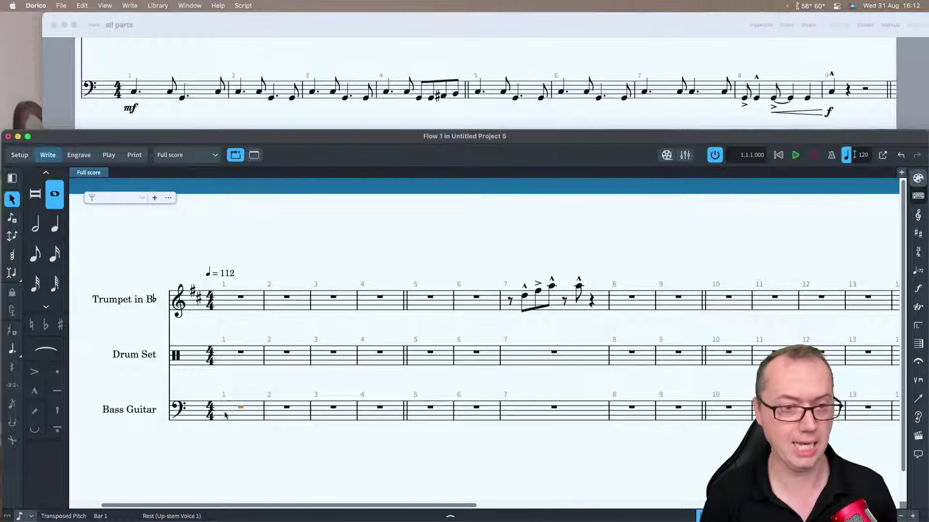
{"action": "key", "text": "Return"}
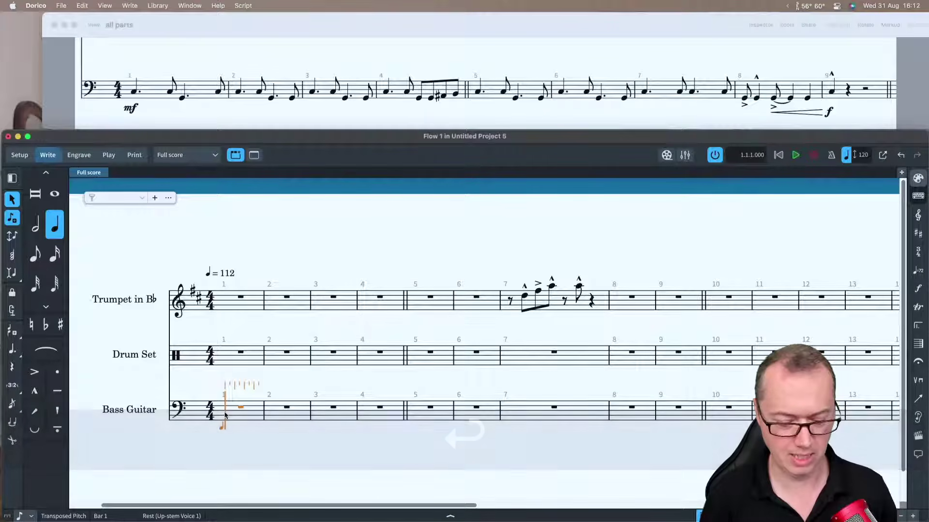
{"action": "key", "text": "6"}
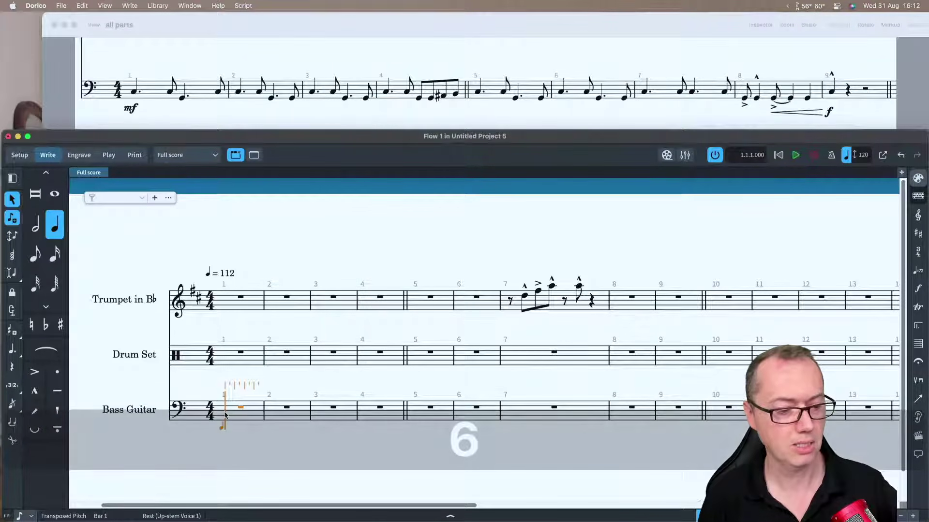
{"action": "key", "text": "c"}
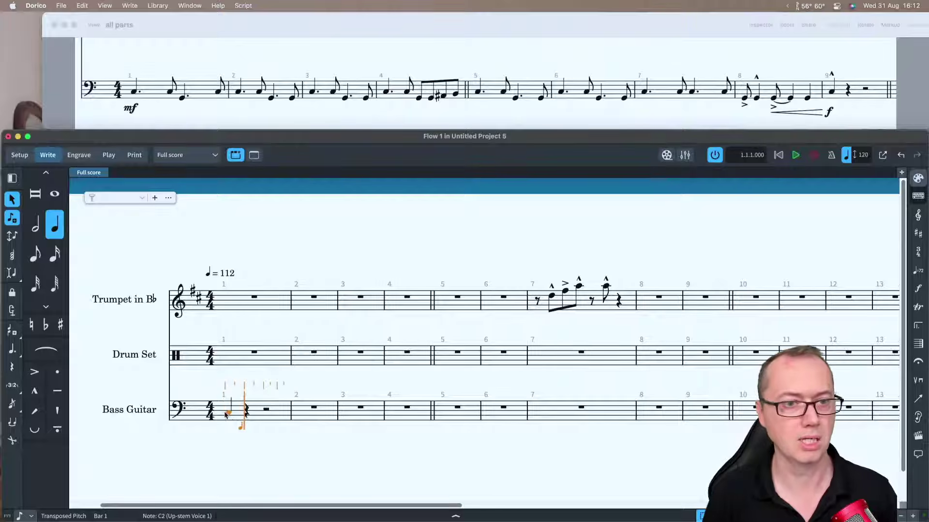
{"action": "key", "text": "d"}
{"action": "key", "text": "g"}
{"action": "key", "text": "c"}
{"action": "key", "text": "c"}
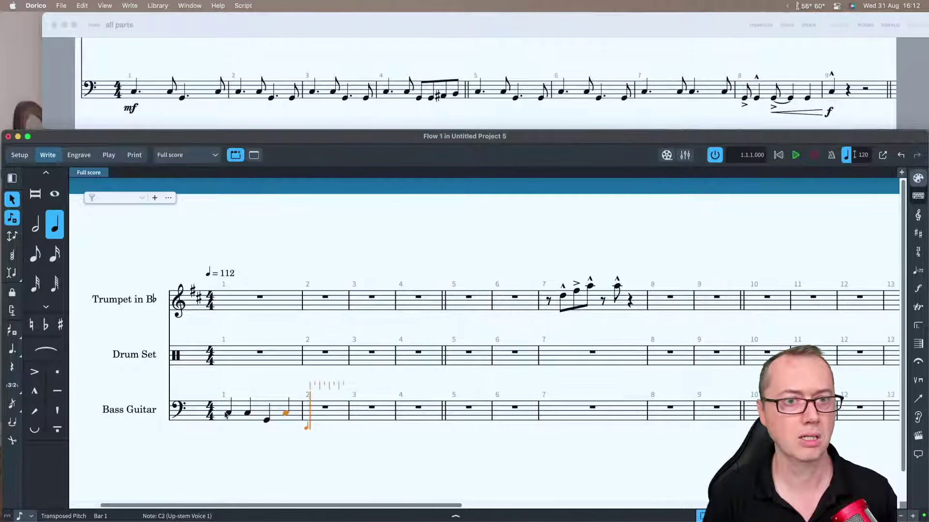
Continue the bass line with quarter notes C, C, G, G in bars 2 and 3 and C, C at the start of bar 4.
{"action": "key", "text": "c"}
{"action": "key", "text": "g"}
{"action": "key", "text": "g"}
{"action": "key", "text": "c"}
{"action": "key", "text": "c"}
{"action": "key", "text": "g"}
{"action": "key", "text": "g"}
{"action": "key", "text": "c"}
{"action": "key", "text": "c"}
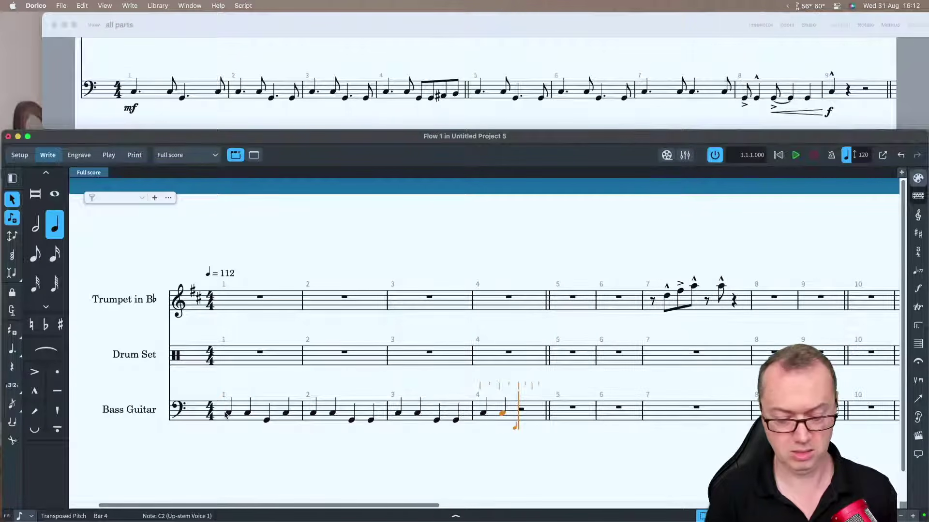
Complete bar 4 of the bass guitar with eighth notes G, A, A sharp and B.
{"action": "key", "text": "5"}
{"action": "key", "text": "g"}
{"action": "key", "text": "a"}
{"action": "key", "text": "minus"}
{"action": "key", "text": "b"}
{"action": "key", "text": "b"}
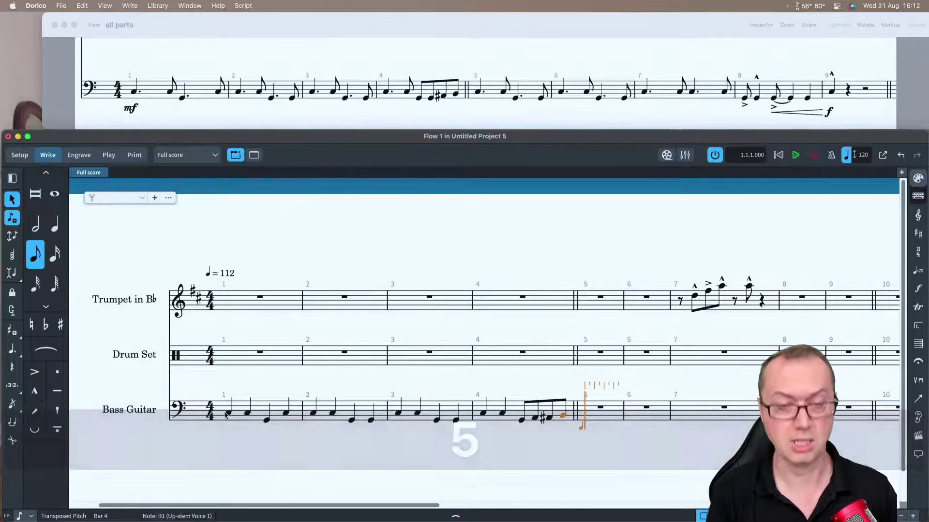
Enter bass guitar quarter notes C, C, G, G in bars 5 and 6, and four Cs in bar 7.
{"action": "key", "text": "6"}
{"action": "key", "text": "c"}
{"action": "key", "text": "c"}
{"action": "key", "text": "g"}
{"action": "key", "text": "g"}
{"action": "key", "text": "c"}
{"action": "key", "text": "c"}
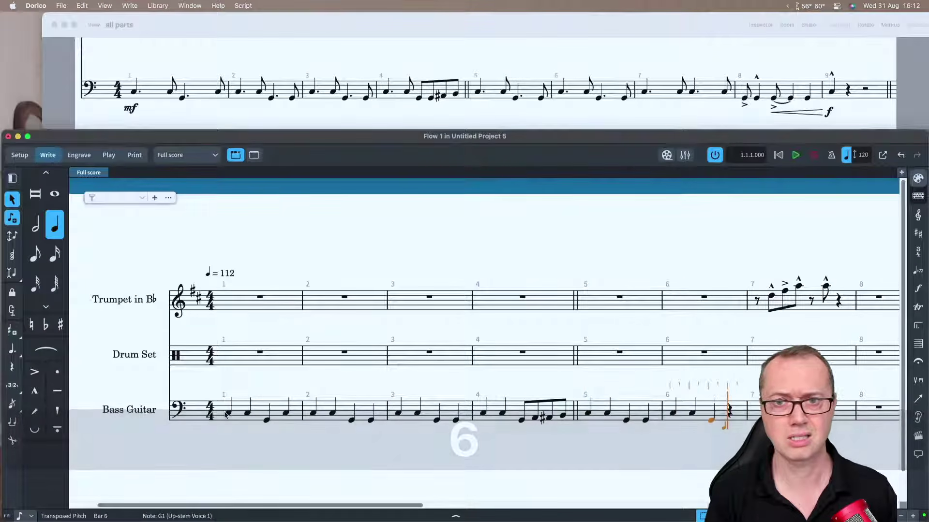
{"action": "key", "text": "g"}
{"action": "key", "text": "g"}
{"action": "key", "text": "c"}
Enter bass bar 8 as eighth G, quarter G, eighth G tied to a quarter, and quarter G, followed by a quarter C in bar 9.
{"action": "key", "text": "5"}
{"action": "key", "text": "c"}
{"action": "key", "text": "c"}
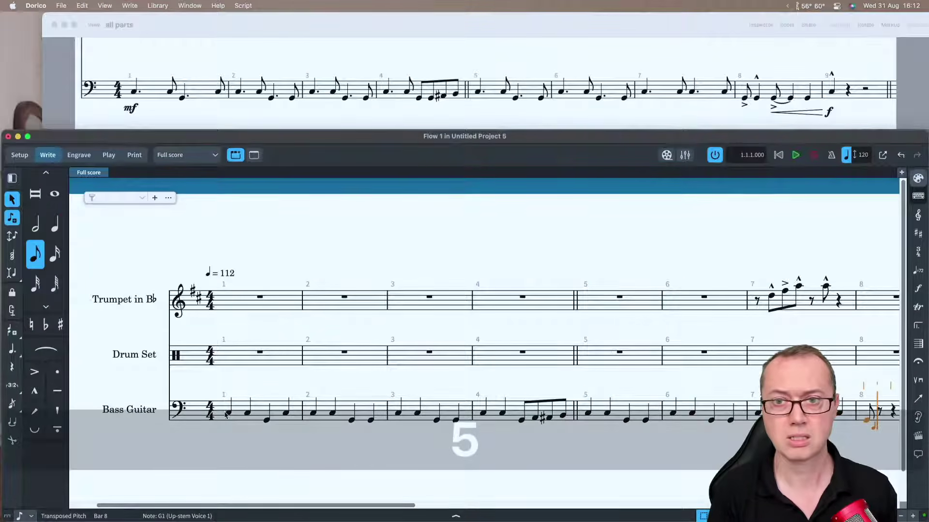
{"action": "key", "text": "6"}
{"action": "key", "text": "g"}
{"action": "key", "text": "6"}
{"action": "key", "text": "g"}
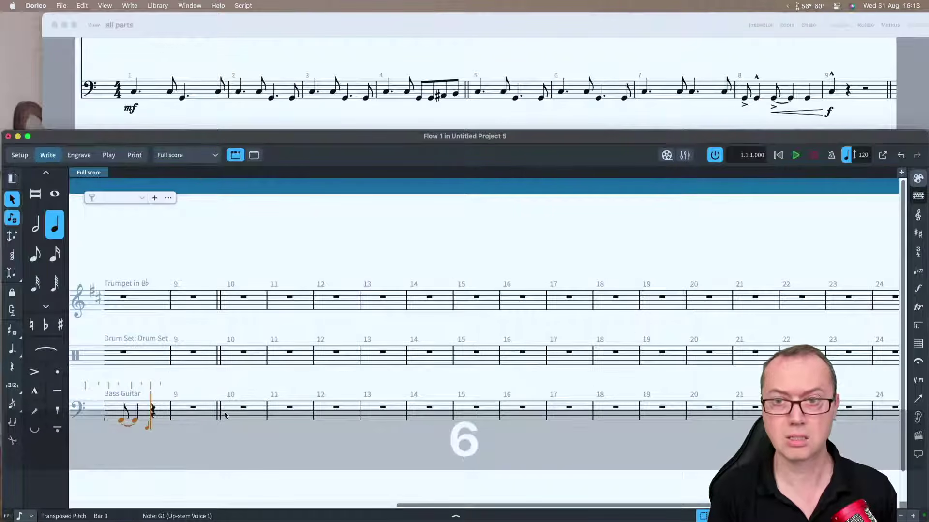
{"action": "key", "text": "g"}
{"action": "key", "text": "c"}
{"action": "key", "text": "Escape"}
{"action": "scroll", "coordinate": [199, 395], "scroll_direction": "left", "scroll_amount": 10}
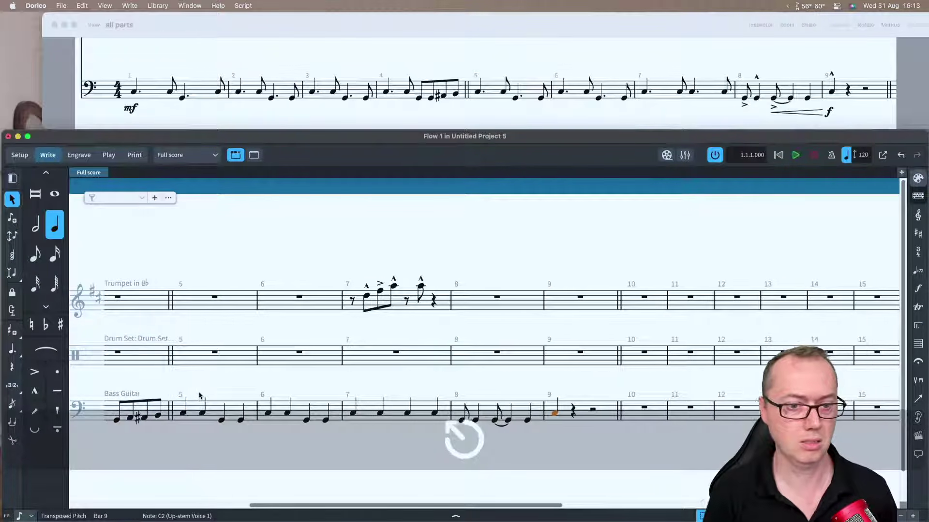
Change the bass guitar's quarter-note pairs in bars 1–3, the first half of bar 4 and bars 5–7 to dotted-quarter and eighth pairs.
{"action": "left_click", "coordinate": [206, 407]}
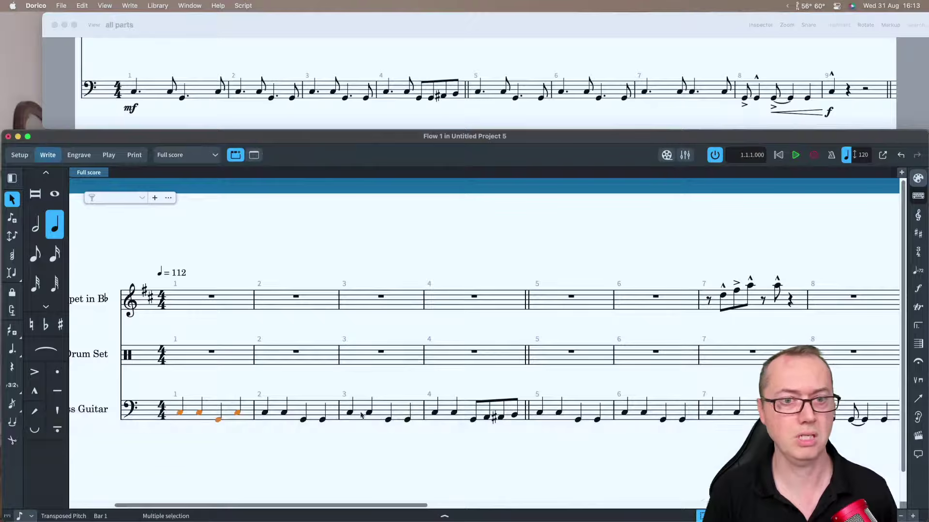
{"action": "left_click", "coordinate": [454, 414], "text": "shift"}
{"action": "scroll", "coordinate": [534, 390], "scroll_direction": "right", "scroll_amount": 5}
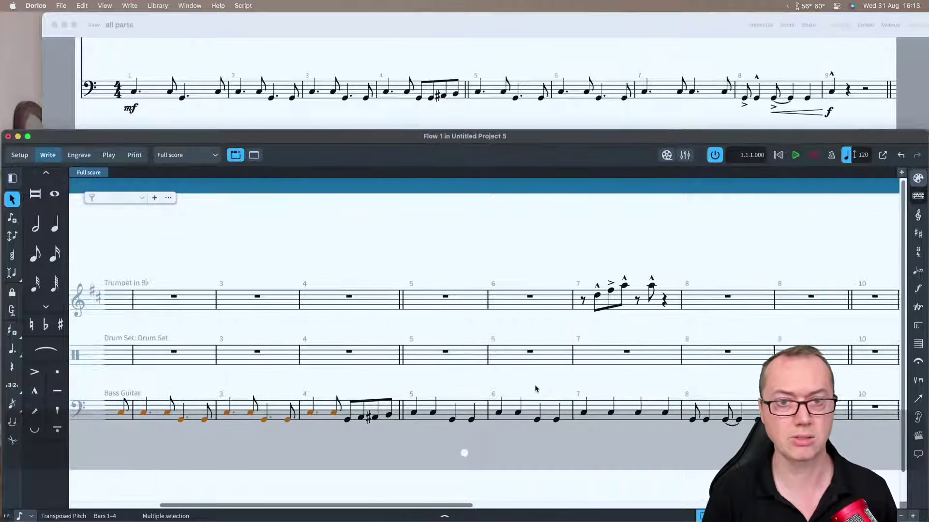
{"action": "left_click", "coordinate": [479, 408]}
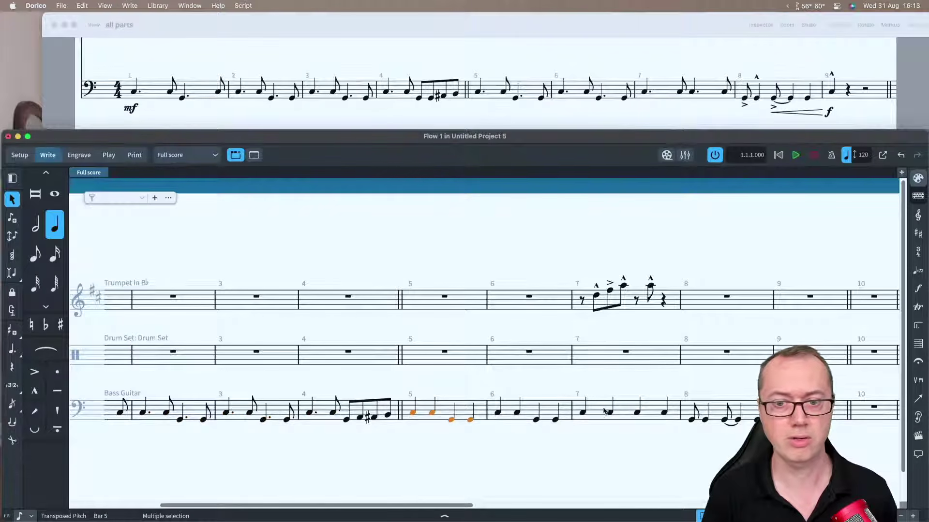
{"action": "left_click", "coordinate": [622, 410], "text": "shift"}
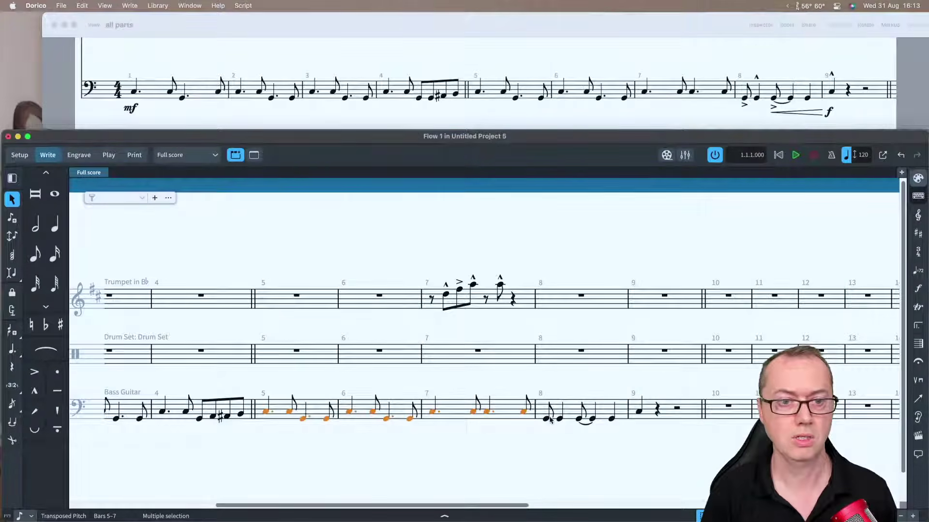
In the bass guitar, add accents to the first and tied Gs of bar 8, and marcatos to bar 8's second G and bar 9's C.
{"action": "left_click", "coordinate": [546, 419]}
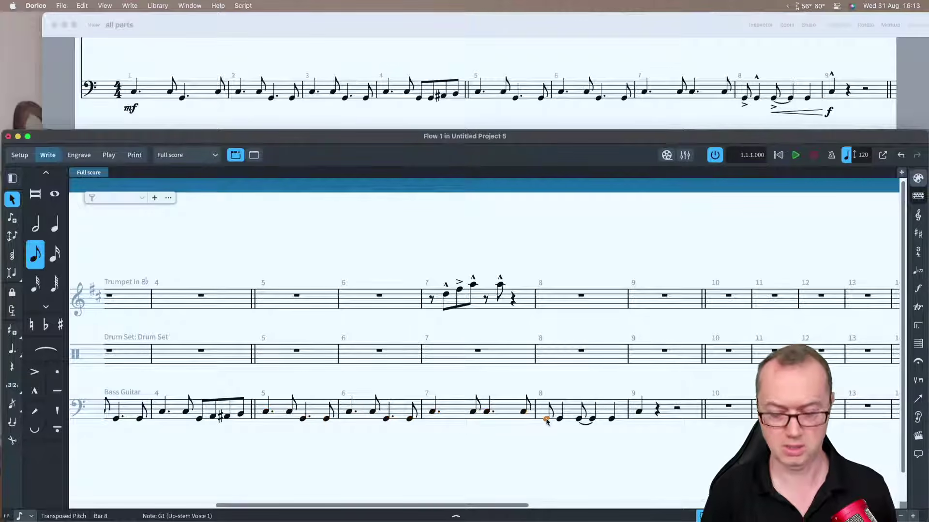
{"action": "key", "text": "["}
{"action": "left_click", "coordinate": [559, 419]}
{"action": "key", "text": "shift+["}
{"action": "key", "text": "Right"}
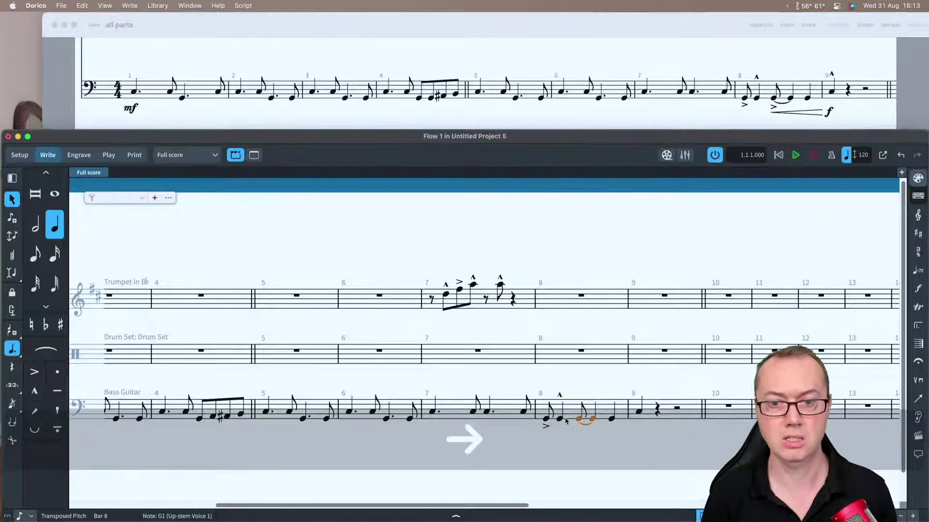
{"action": "key", "text": "["}
{"action": "key", "text": "Right"}
{"action": "key", "text": "Right"}
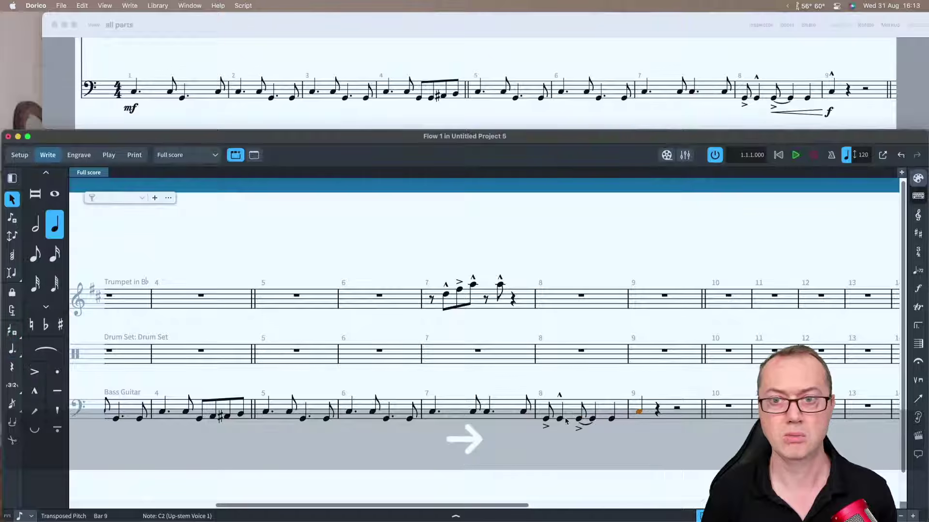
{"action": "key", "text": "shift+["}
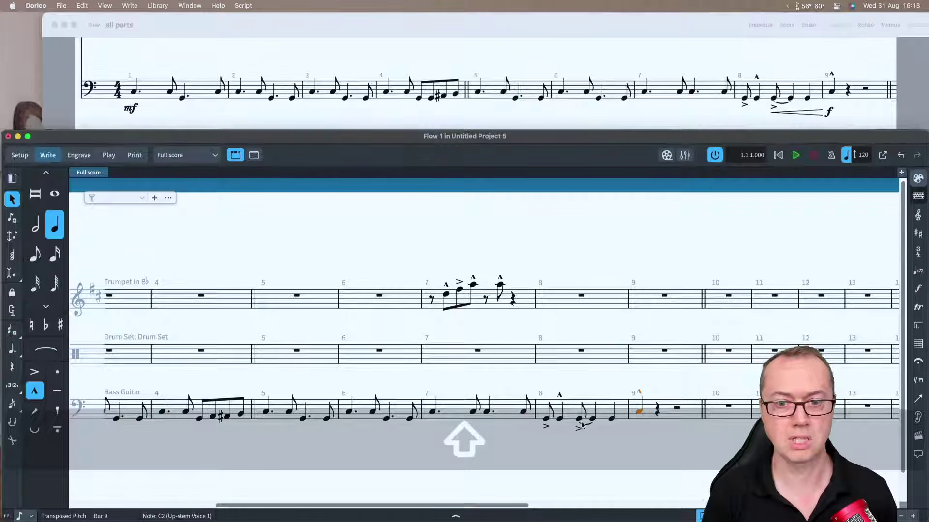
Add a crescendo leading to f in the bass guitar, from the tied G in bar 8 to the C in bar 9.
{"action": "left_click", "coordinate": [580, 420], "text": "shift"}
{"action": "key", "text": "shift+d"}
{"action": "type", "text": "<f"}
{"action": "key", "text": "Return"}
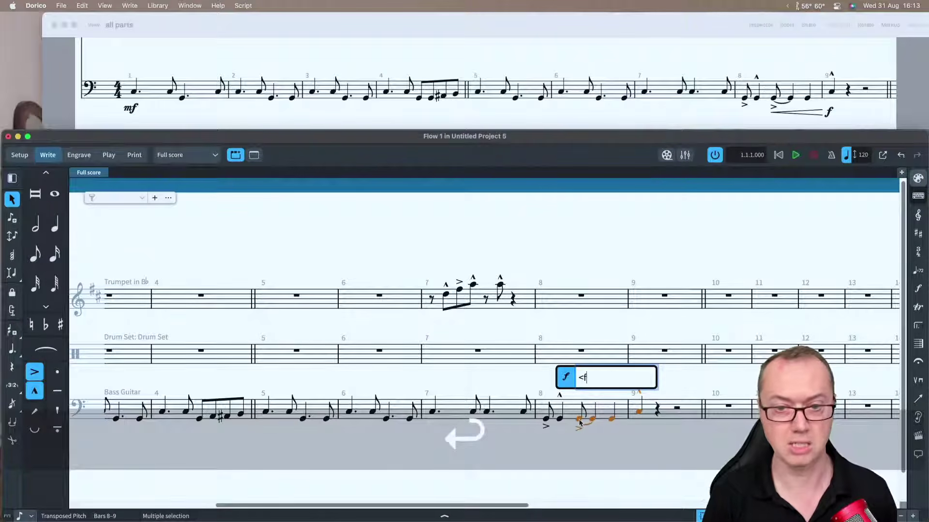
Add an mf dynamic to the first note of the bass guitar part in bar 1.
{"action": "scroll", "coordinate": [507, 424], "scroll_direction": "left", "scroll_amount": 10}
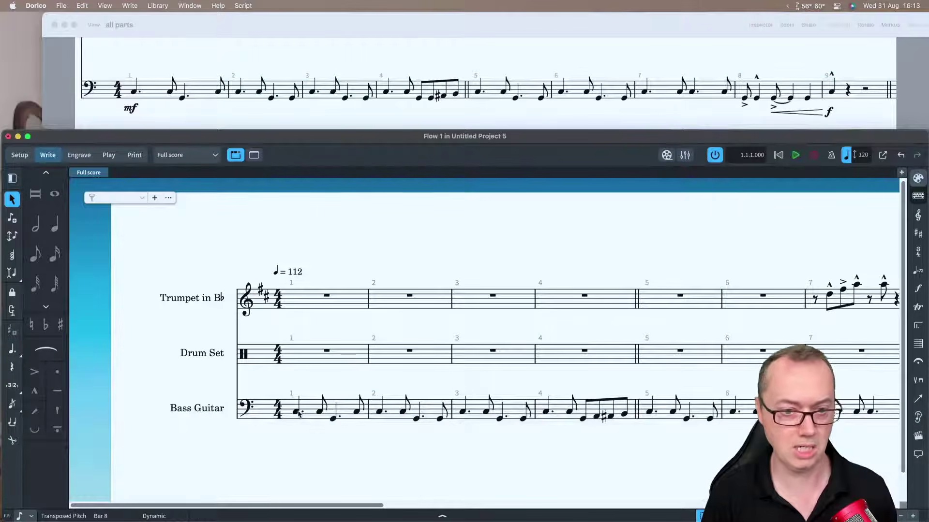
{"action": "left_click", "coordinate": [297, 412]}
{"action": "key", "text": "shift+d"}
{"action": "type", "text": "mf"}
{"action": "key", "text": "Return"}
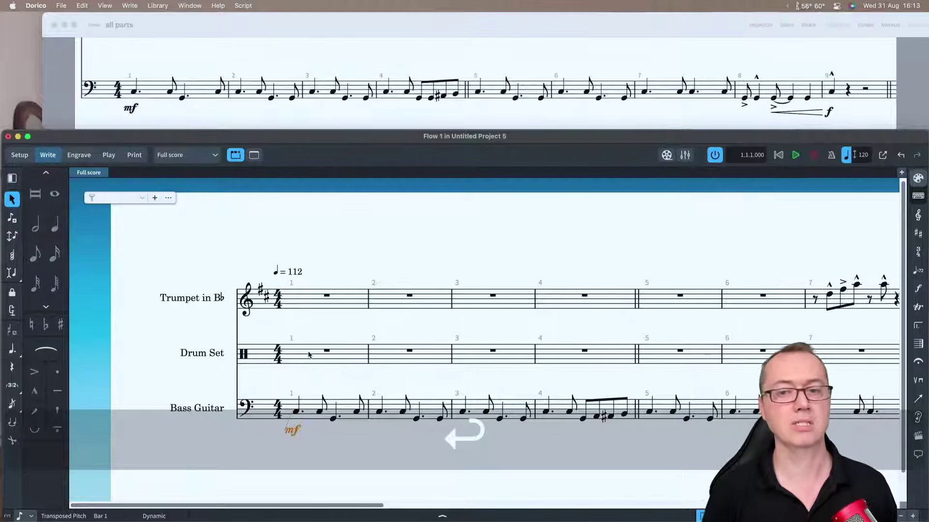
Examine the drum set part in the reference chart, from bar 1 through bar 9.
{"action": "scroll", "coordinate": [251, 290], "scroll_direction": "right", "scroll_amount": 3}
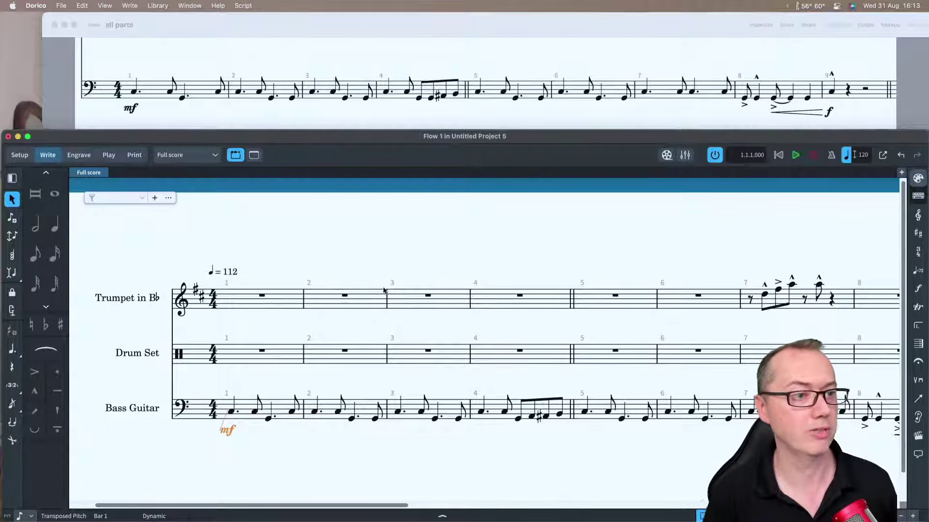
{"action": "scroll", "coordinate": [384, 290], "scroll_direction": "right", "scroll_amount": 2}
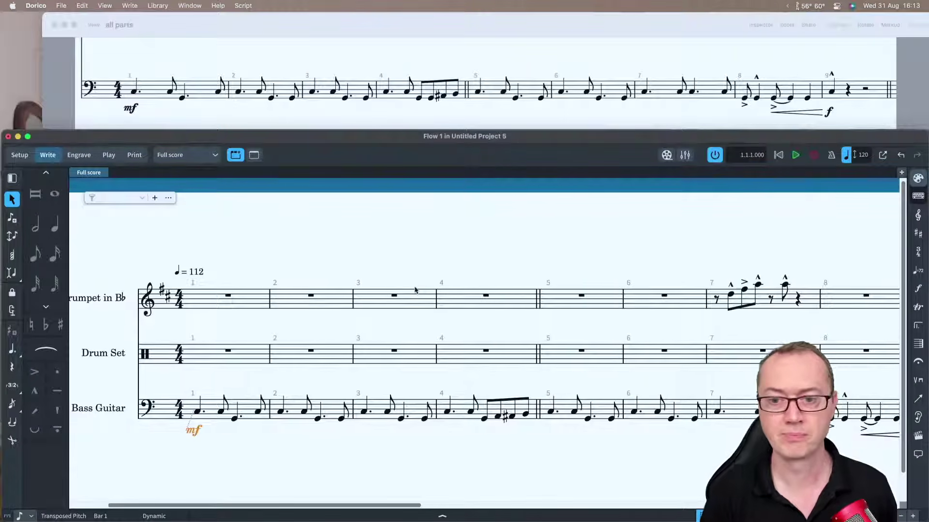
{"action": "scroll", "coordinate": [415, 290], "scroll_direction": "right", "scroll_amount": 2}
{"action": "scroll", "coordinate": [414, 290], "scroll_direction": "right", "scroll_amount": 1}
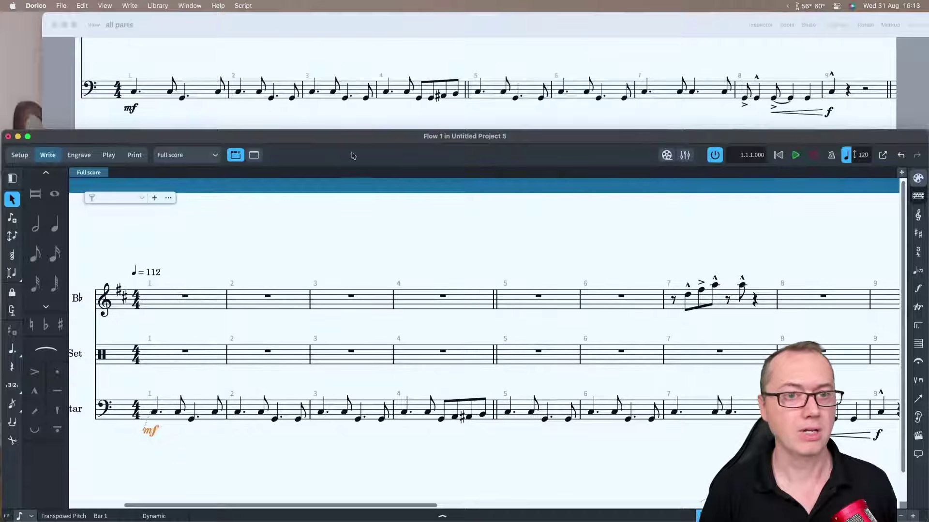
{"action": "scroll", "coordinate": [336, 100], "scroll_direction": "down", "scroll_amount": 4}
{"action": "scroll", "coordinate": [335, 100], "scroll_direction": "up", "scroll_amount": 3}
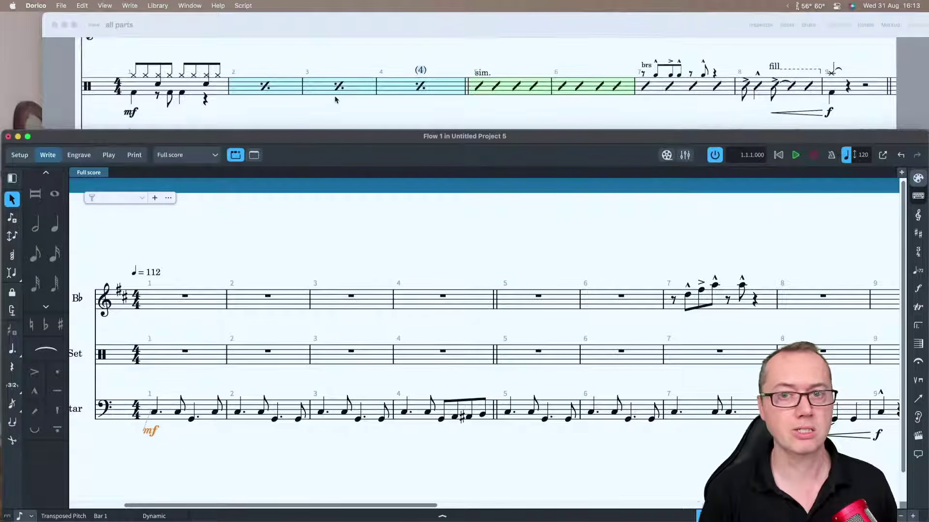
{"action": "left_click", "coordinate": [191, 329]}
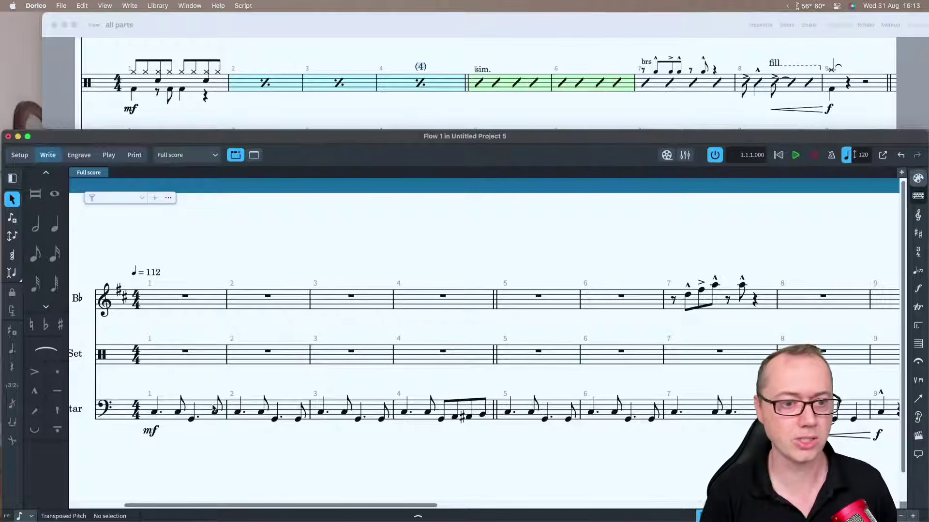
Try entering a kick drum and a snare drum quarter note in bar 1 of the drum set, and undo them.
{"action": "left_click", "coordinate": [153, 358]}
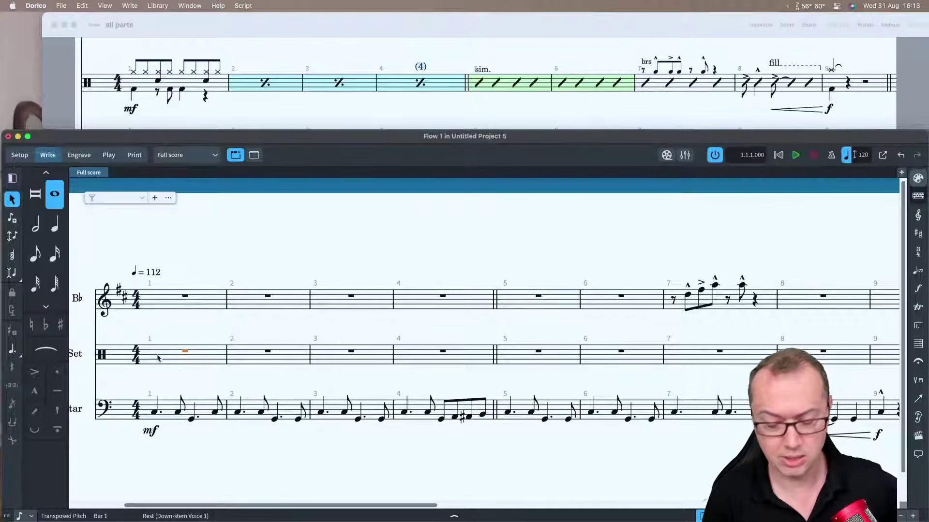
{"action": "key", "text": "Return"}
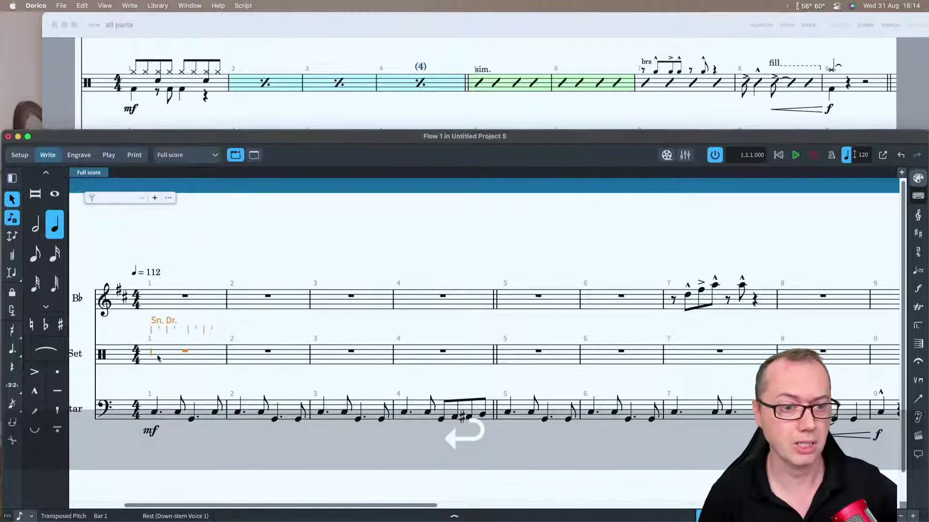
{"action": "key", "text": "Up"}
{"action": "key", "text": "Down"}
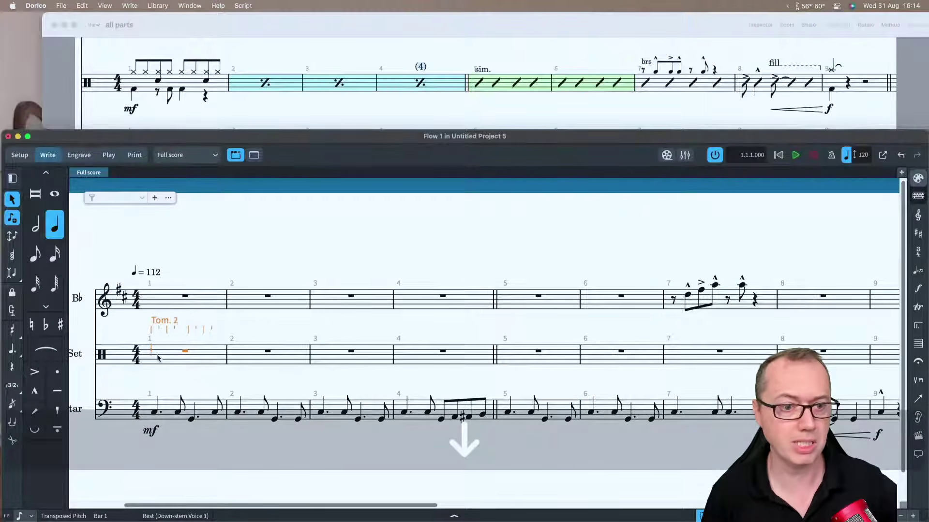
{"action": "key", "text": "Down"}
{"action": "key", "text": "Up"}
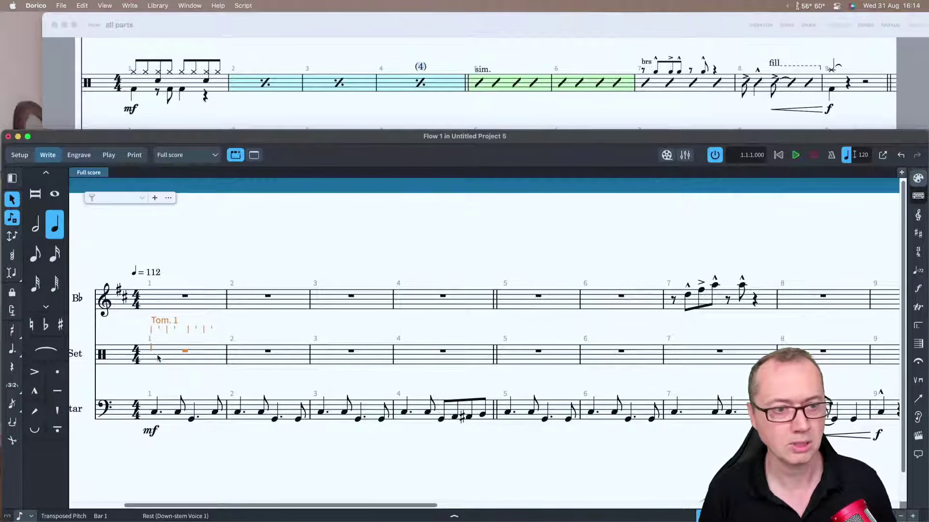
{"action": "key", "text": "f"}
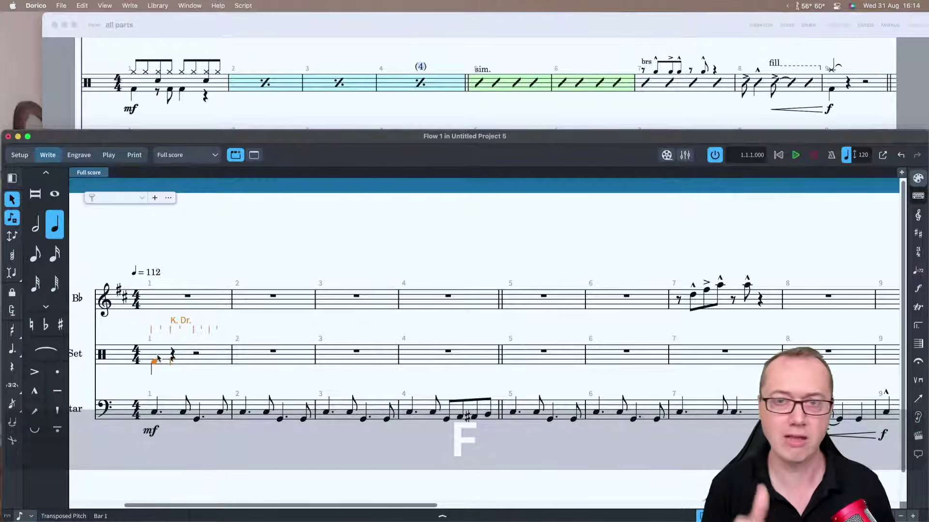
{"action": "key", "text": "c"}
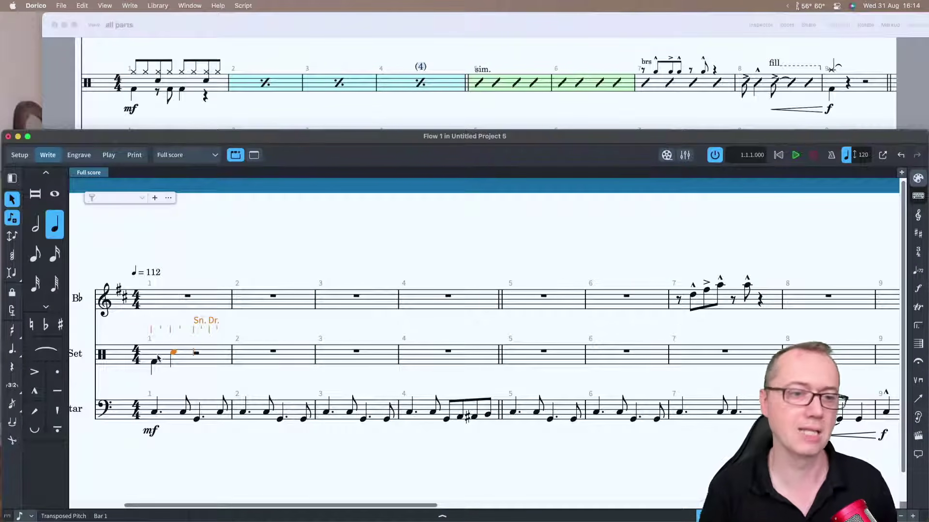
{"action": "key", "text": "super+z"}
{"action": "key", "text": "super+z"}
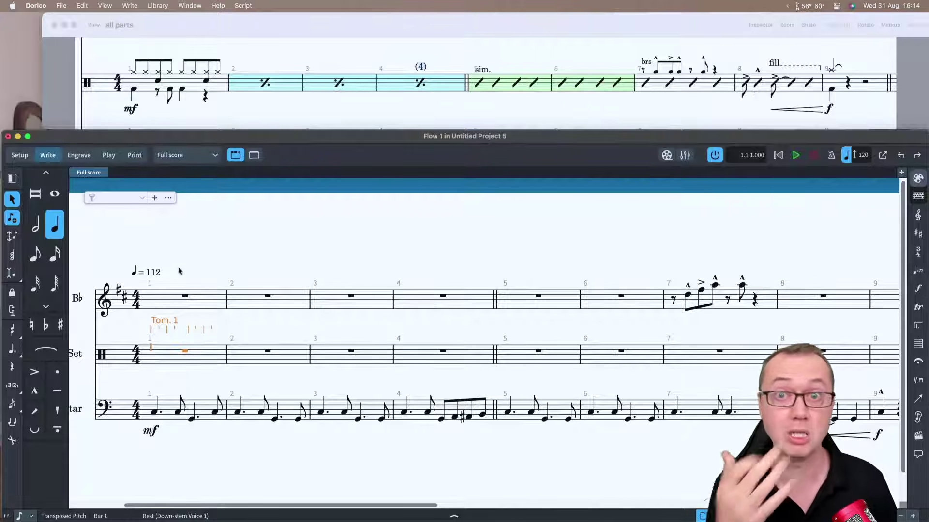
{"action": "key", "text": "super+z"}
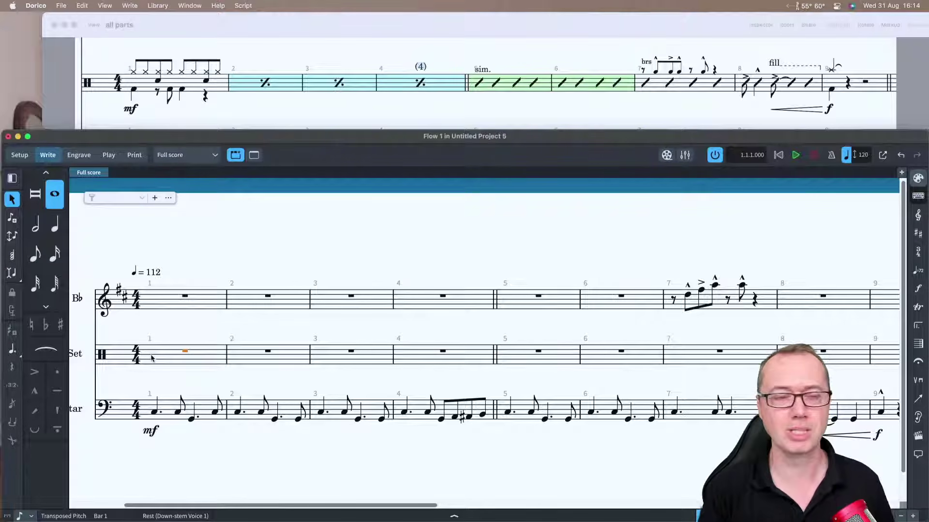
Enter the drum set's bar 1 groove in eighth notes: hi-hat throughout, kick on 1, 2-and and 3, snare on 2 and 4.
{"action": "key", "text": "Return"}
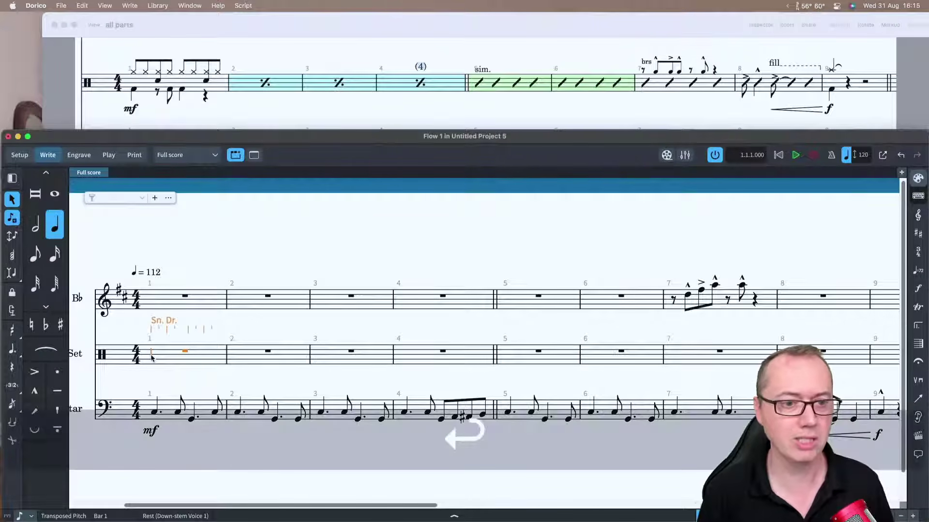
{"action": "key", "text": "5"}
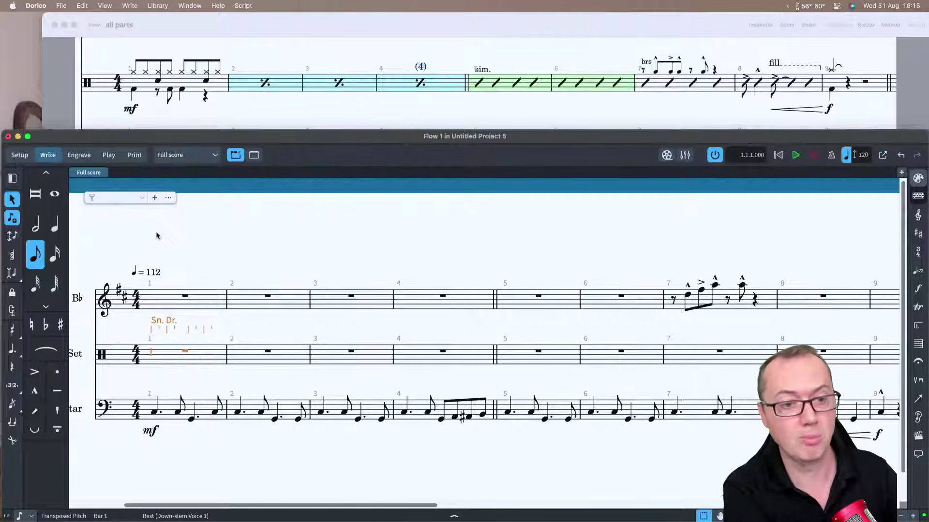
{"action": "key", "text": "Up"}
{"action": "key", "text": "y"}
{"action": "key", "text": "y"}
{"action": "key", "text": "y"}
{"action": "key", "text": "y"}
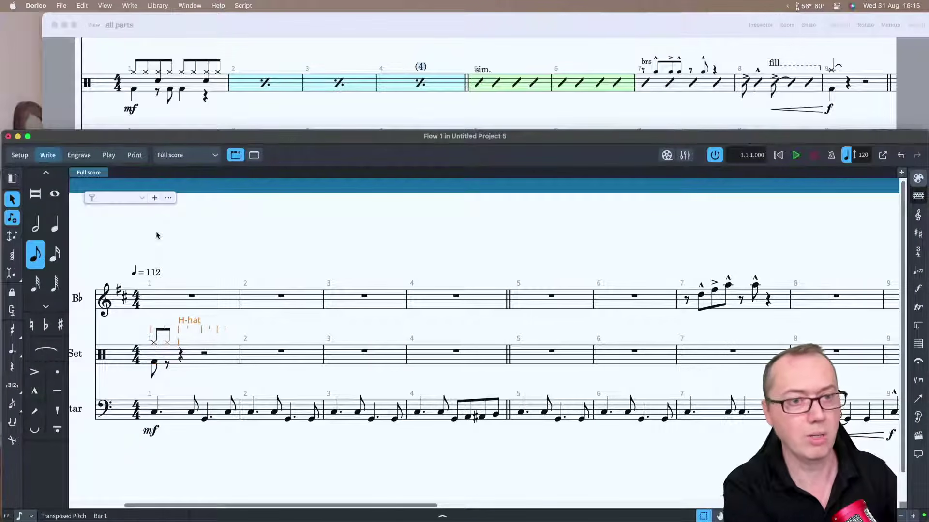
{"action": "key", "text": "y"}
{"action": "key", "text": "y"}
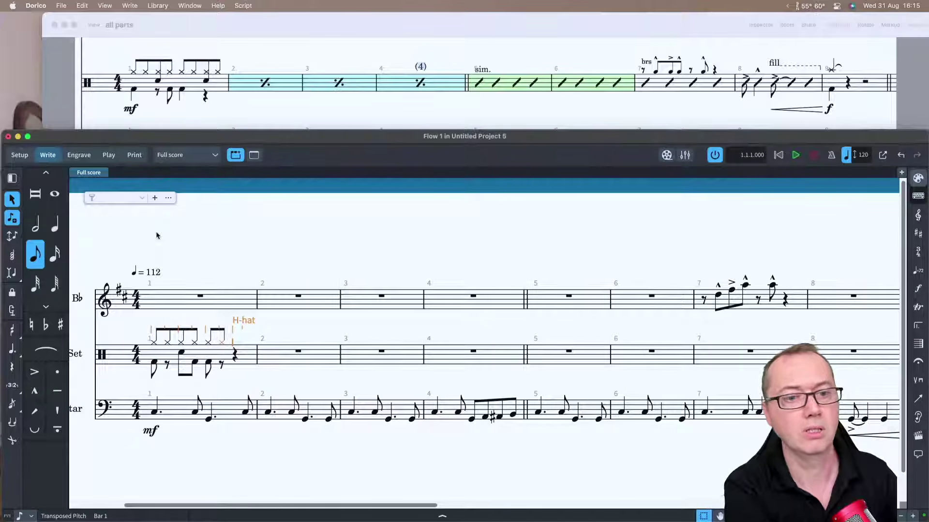
{"action": "key", "text": "y"}
{"action": "key", "text": "y"}
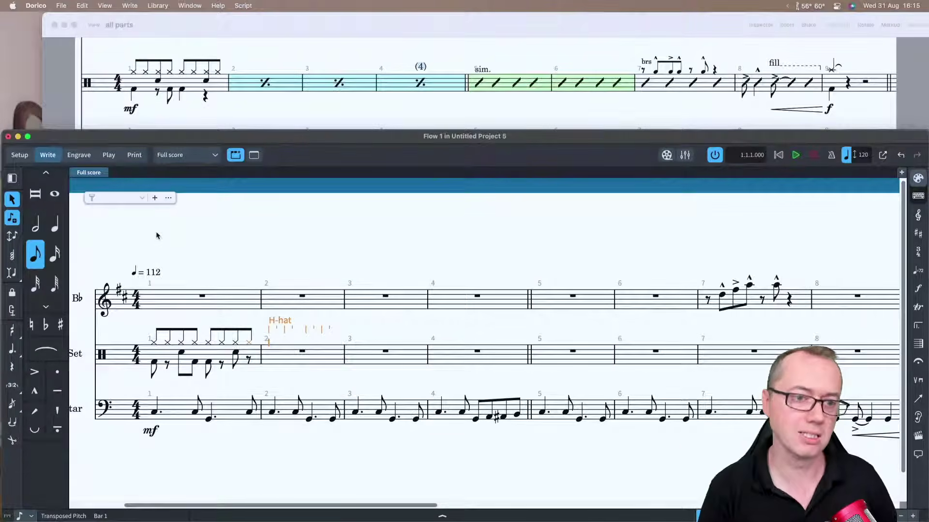
{"action": "key", "text": "Escape"}
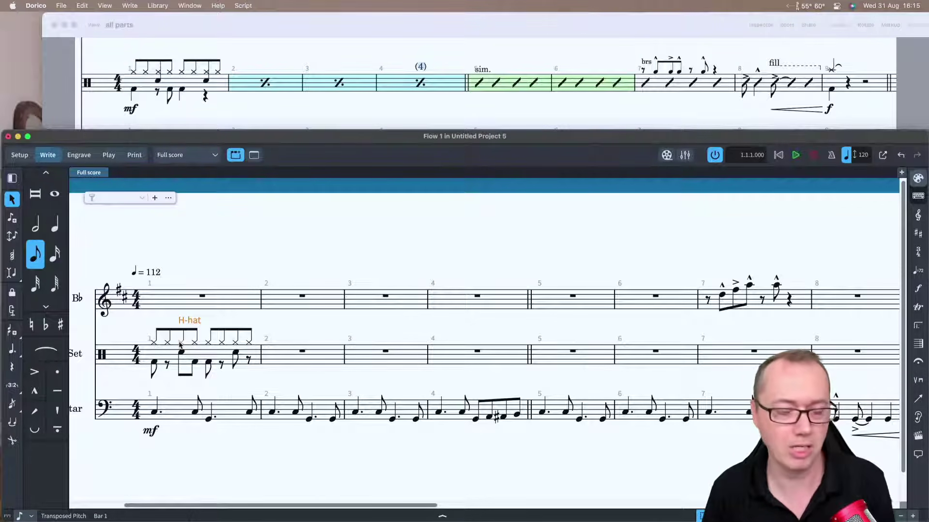
{"action": "left_click", "coordinate": [231, 323]}
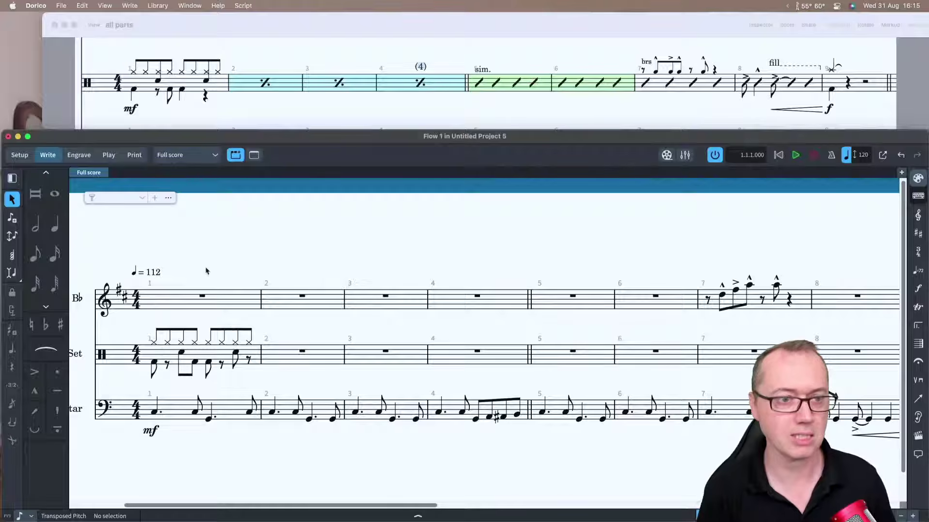
Try the staff position option for kit or grid input in the Percussion Input preferences, and restore Use percussion map.
{"action": "left_click", "coordinate": [61, 6]}
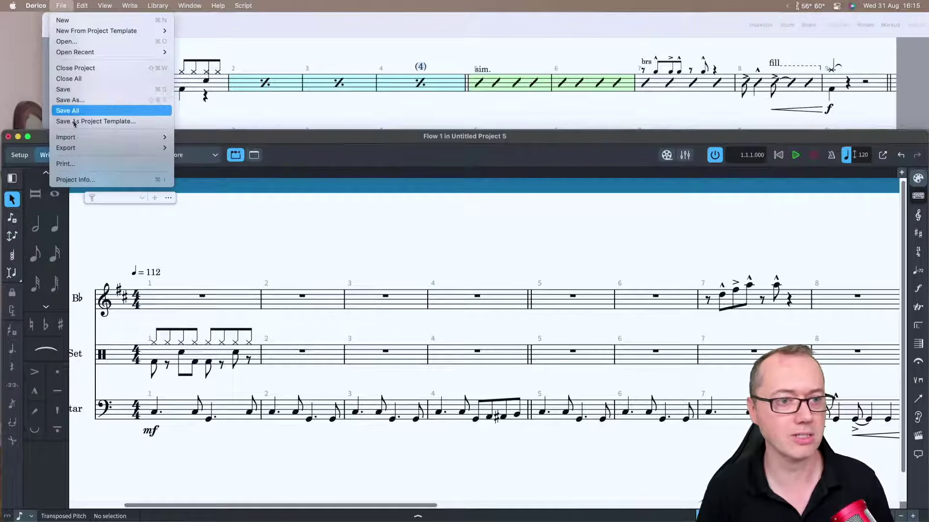
{"action": "mouse_move", "coordinate": [35, 5]}
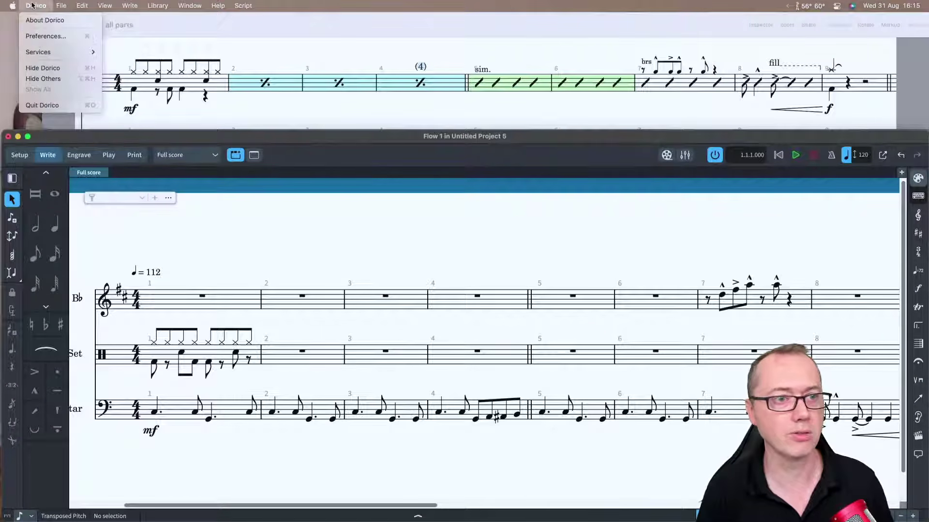
{"action": "left_click", "coordinate": [39, 36]}
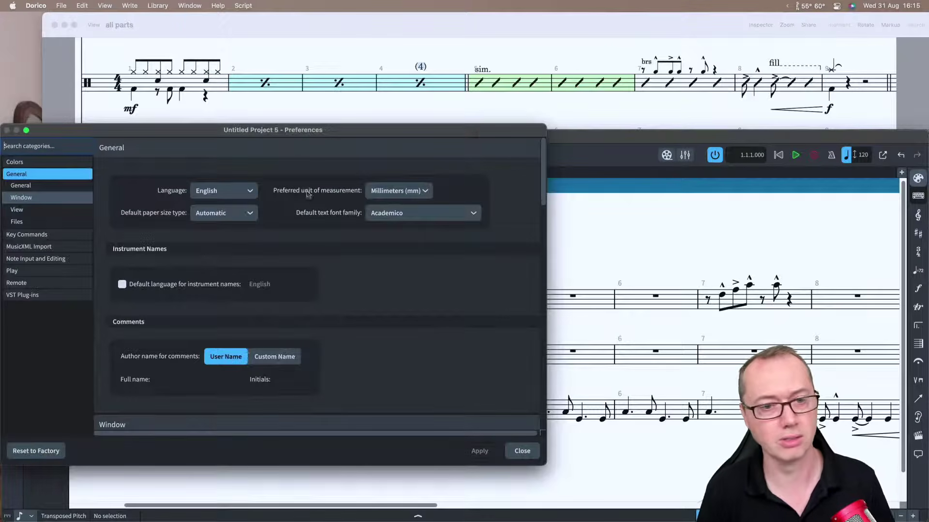
{"action": "left_click", "coordinate": [34, 259]}
{"action": "scroll", "coordinate": [428, 302], "scroll_direction": "down", "scroll_amount": 15}
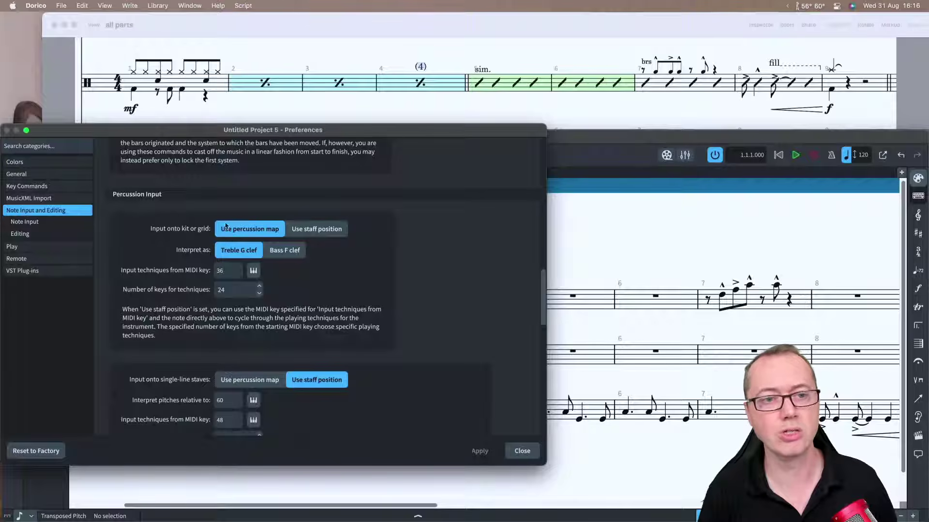
{"action": "left_click", "coordinate": [321, 232]}
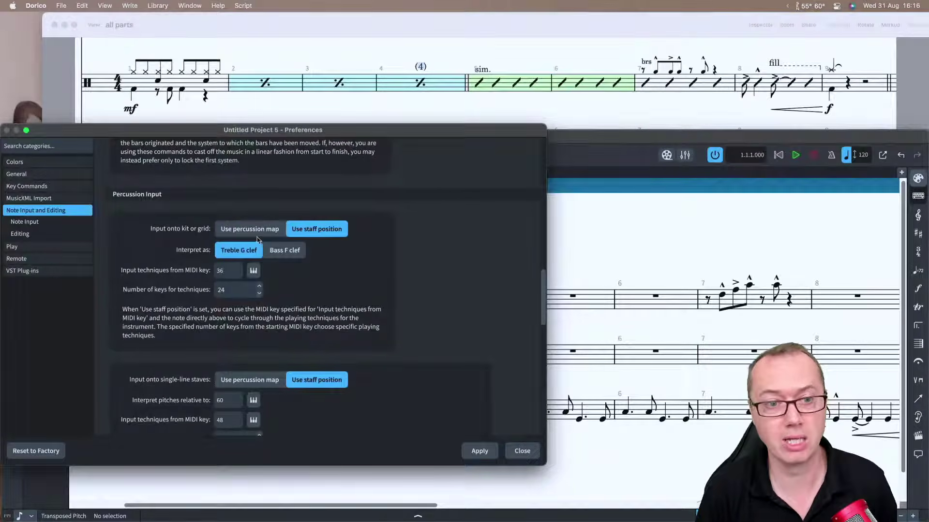
{"action": "left_click", "coordinate": [241, 234]}
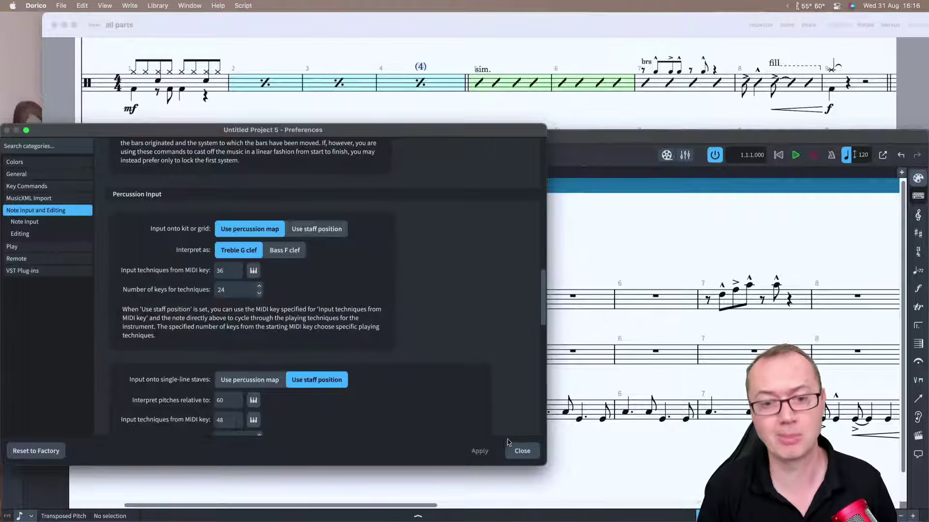
{"action": "left_click", "coordinate": [518, 452]}
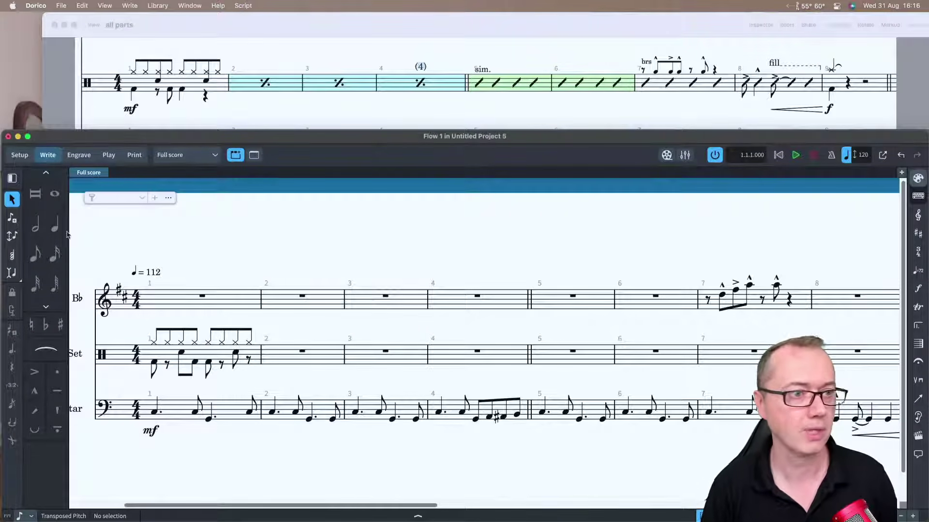
Open the drum set instrument's percussion kit for editing.
{"action": "left_click", "coordinate": [17, 156]}
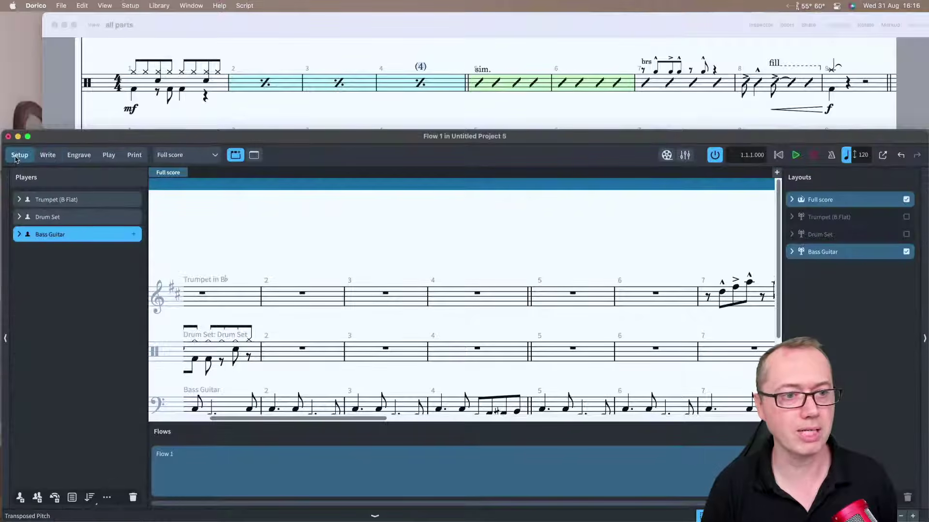
{"action": "left_click", "coordinate": [18, 217]}
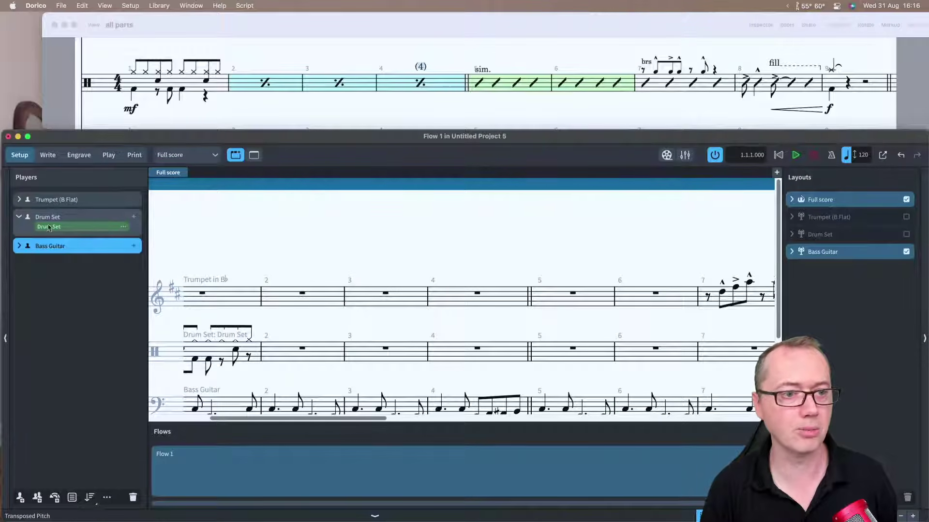
{"action": "left_click", "coordinate": [124, 228]}
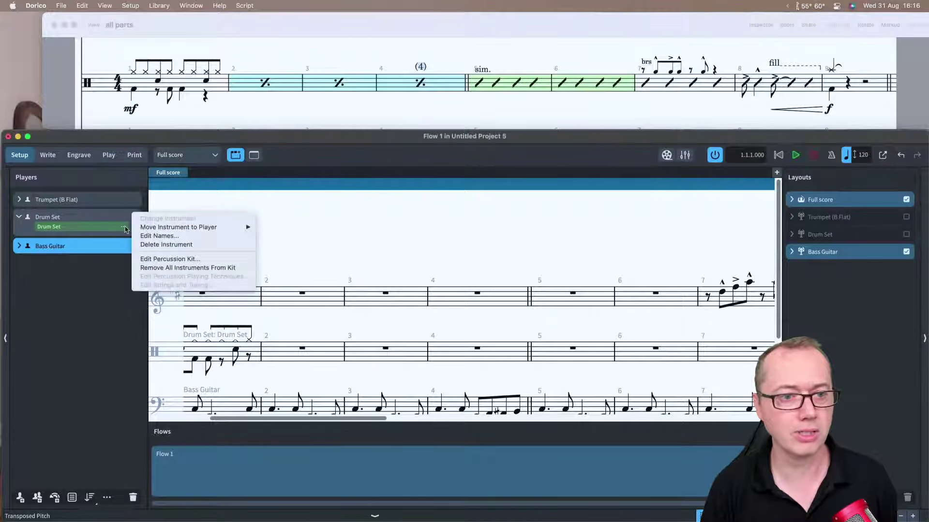
{"action": "left_click", "coordinate": [165, 259]}
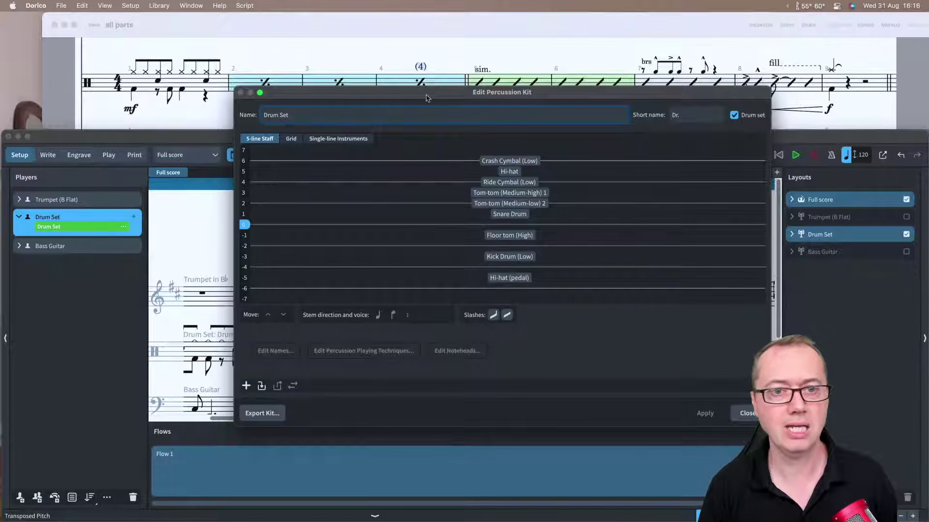
{"action": "left_click_drag", "start_coordinate": [427, 93], "coordinate": [419, 85]}
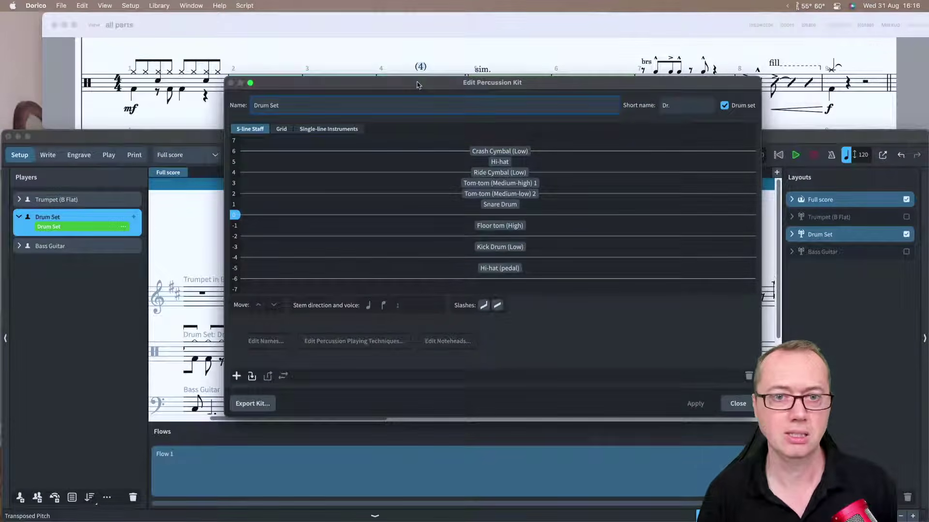
Set the snare drum to stems up in voice 1 in the percussion kit, and apply the change.
{"action": "left_click", "coordinate": [488, 206]}
{"action": "left_click", "coordinate": [384, 306]}
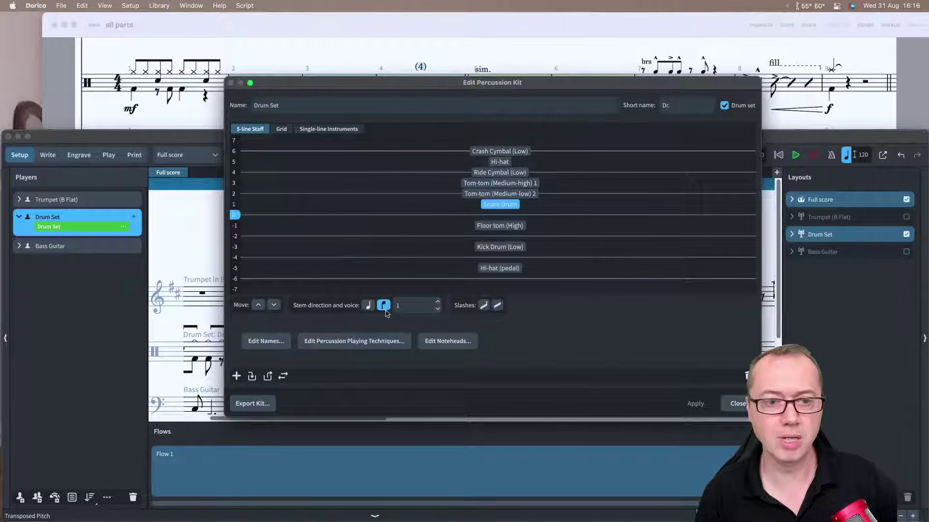
{"action": "left_click_drag", "start_coordinate": [310, 86], "coordinate": [386, 77]}
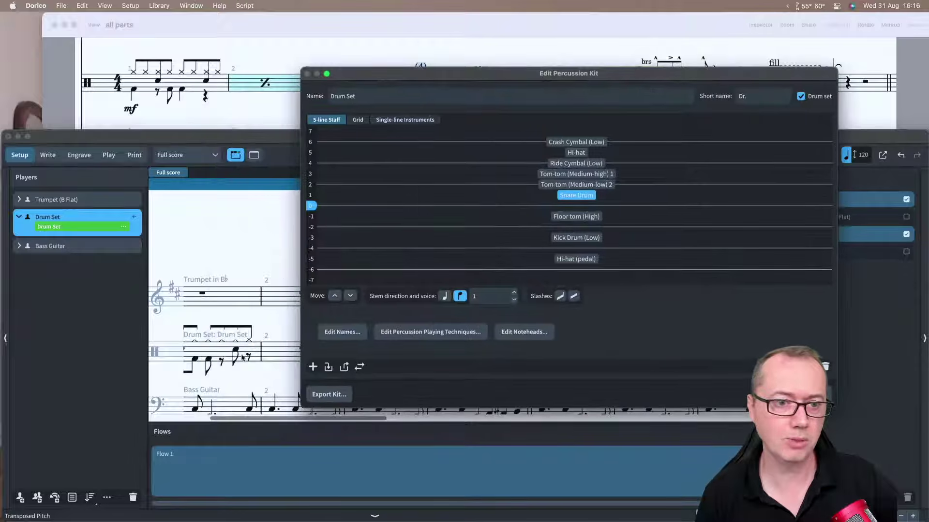
{"action": "left_click", "coordinate": [444, 296]}
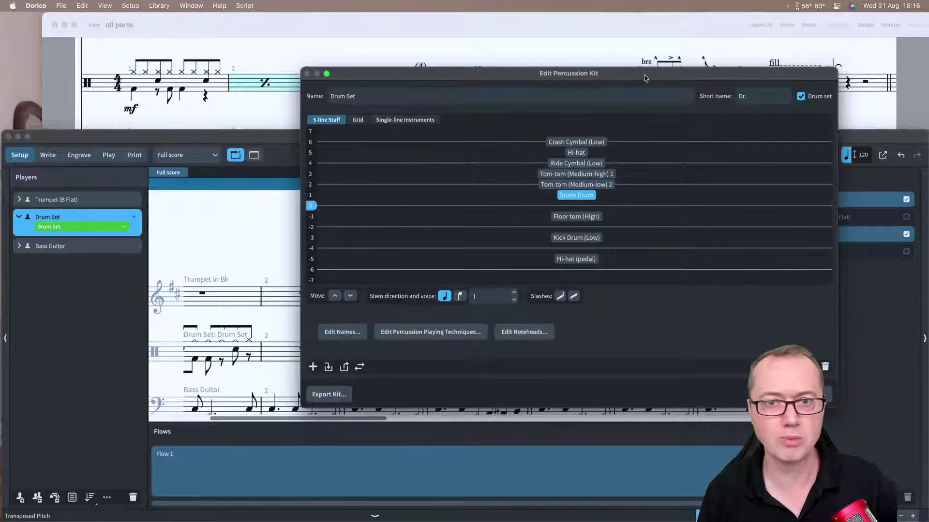
{"action": "left_click_drag", "start_coordinate": [646, 78], "coordinate": [542, 73]}
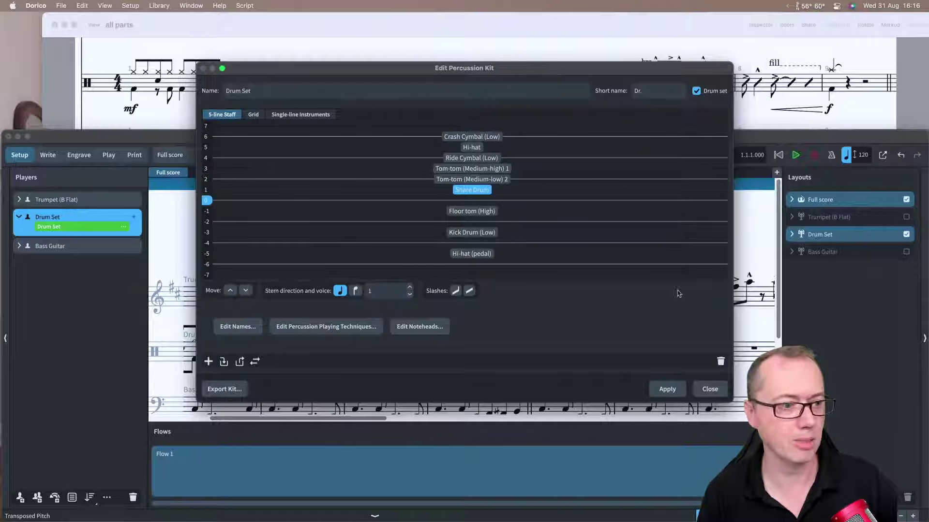
{"action": "left_click", "coordinate": [673, 389]}
{"action": "left_click_drag", "start_coordinate": [585, 71], "coordinate": [684, 68]}
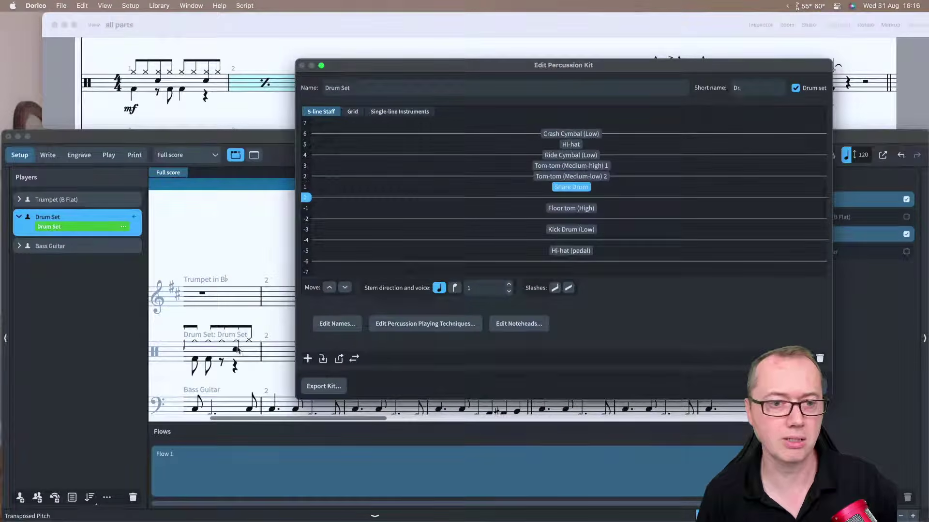
{"action": "left_click_drag", "start_coordinate": [646, 60], "coordinate": [490, 64]}
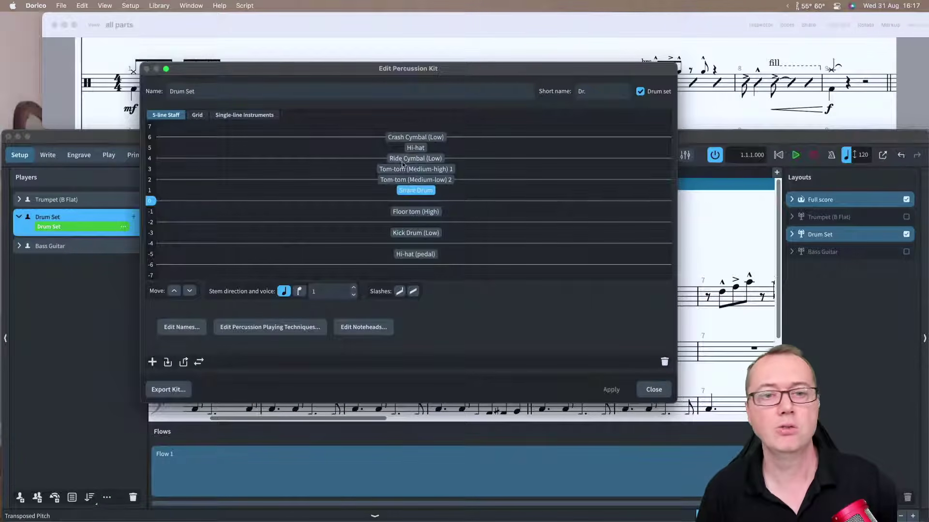
Try placing the hi-hat at staff position 3 in the kit, and return it to position 5.
{"action": "left_click", "coordinate": [415, 148]}
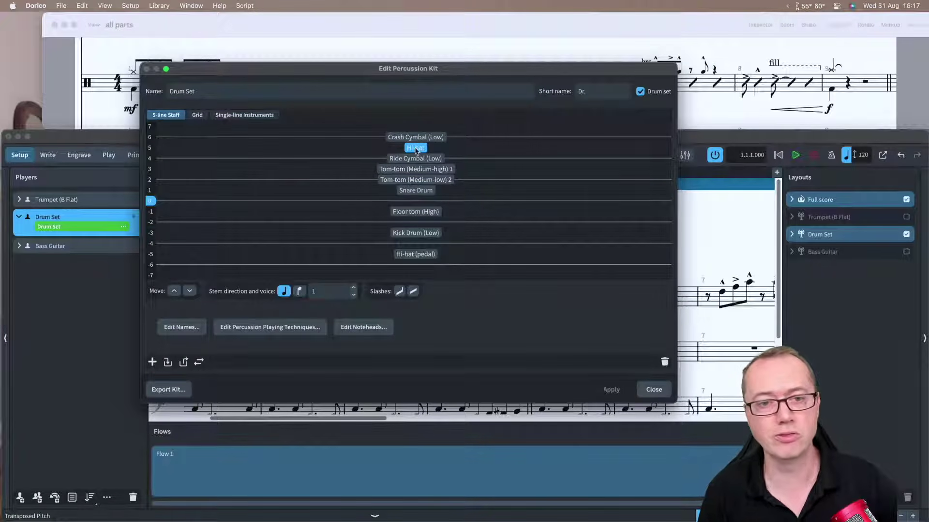
{"action": "left_click_drag", "start_coordinate": [415, 150], "coordinate": [319, 171]}
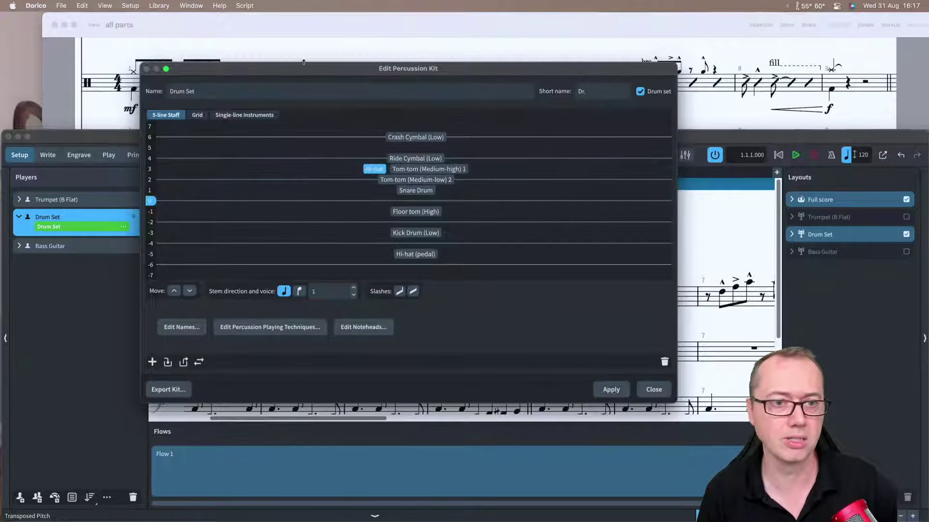
{"action": "left_click_drag", "start_coordinate": [304, 62], "coordinate": [431, 30]}
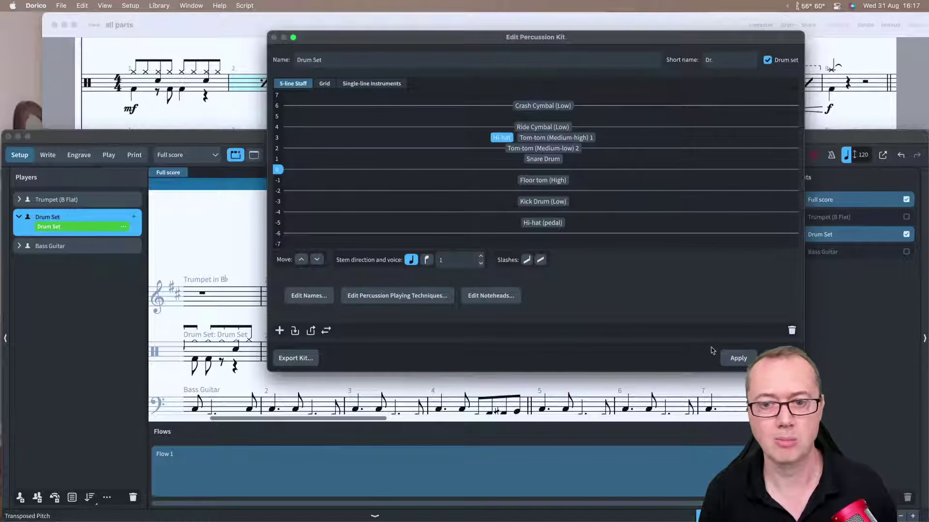
{"action": "left_click", "coordinate": [733, 357]}
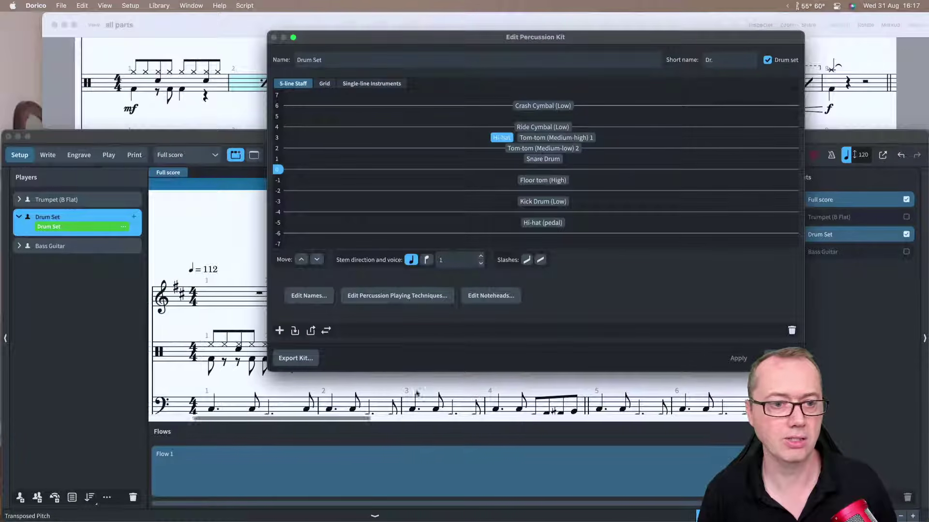
{"action": "scroll", "coordinate": [229, 349], "scroll_direction": "right", "scroll_amount": 2}
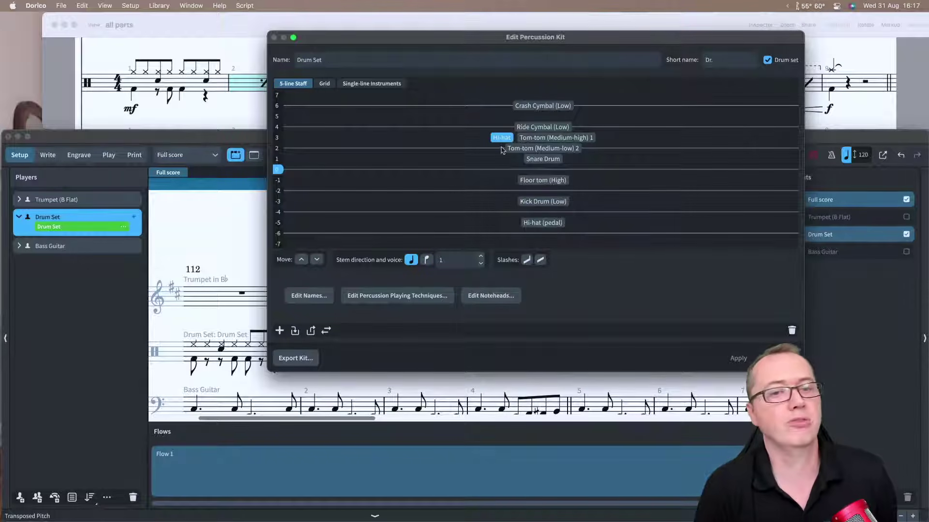
{"action": "left_click_drag", "start_coordinate": [506, 138], "coordinate": [512, 117]}
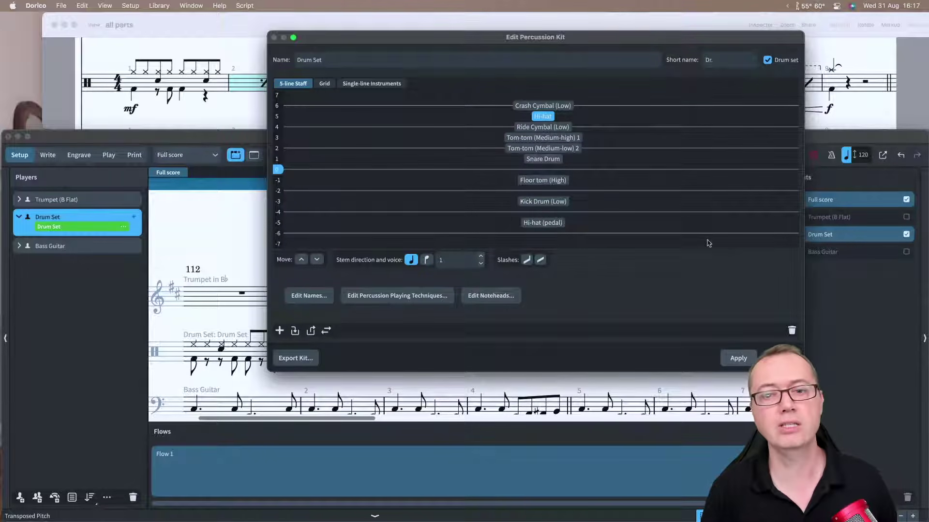
{"action": "left_click", "coordinate": [726, 359]}
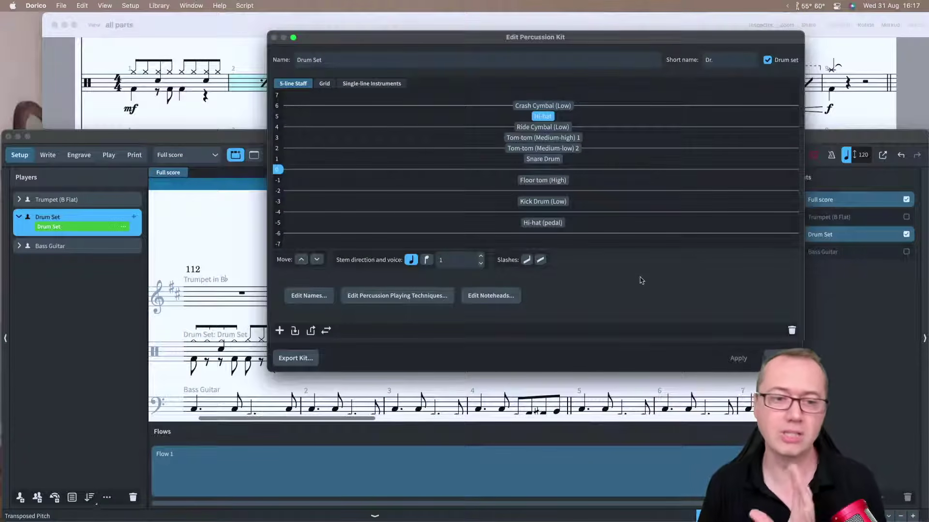
Add slashes with stems and slashes without stems to the kit, and set the stemmed slashes' short name to "Sl. with stems".
{"action": "left_click", "coordinate": [526, 260]}
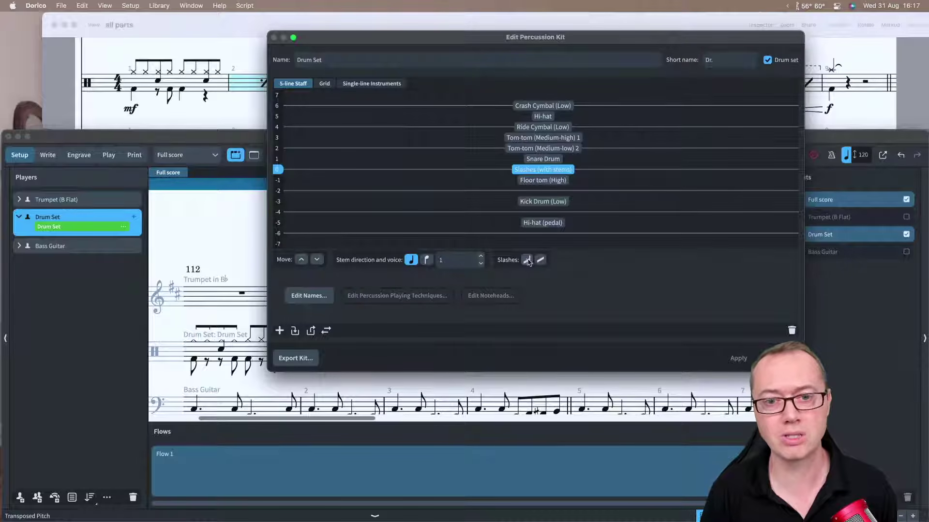
{"action": "left_click", "coordinate": [541, 261]}
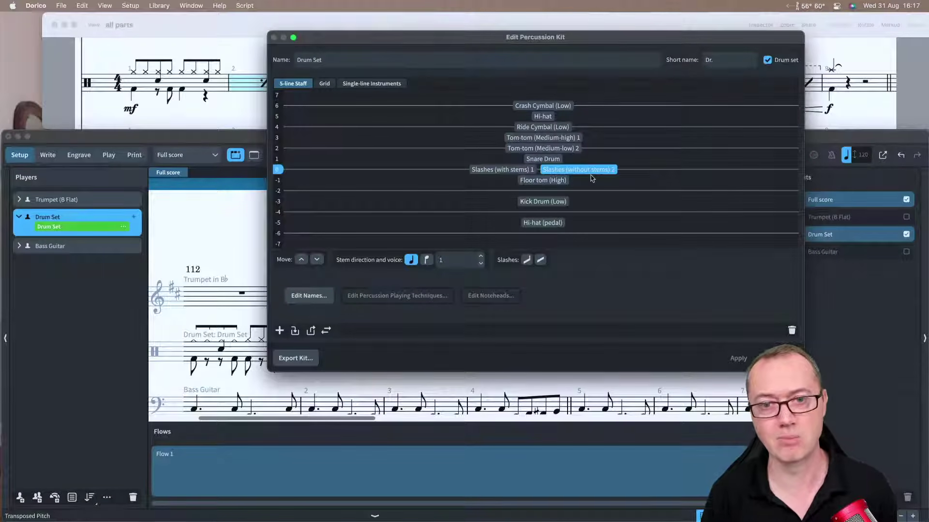
{"action": "left_click_drag", "start_coordinate": [505, 170], "coordinate": [485, 168]}
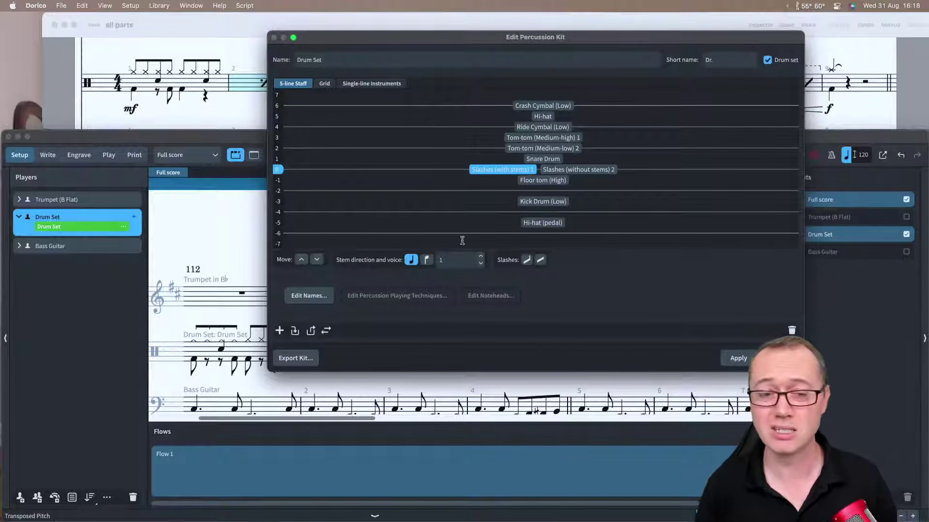
{"action": "left_click", "coordinate": [310, 296]}
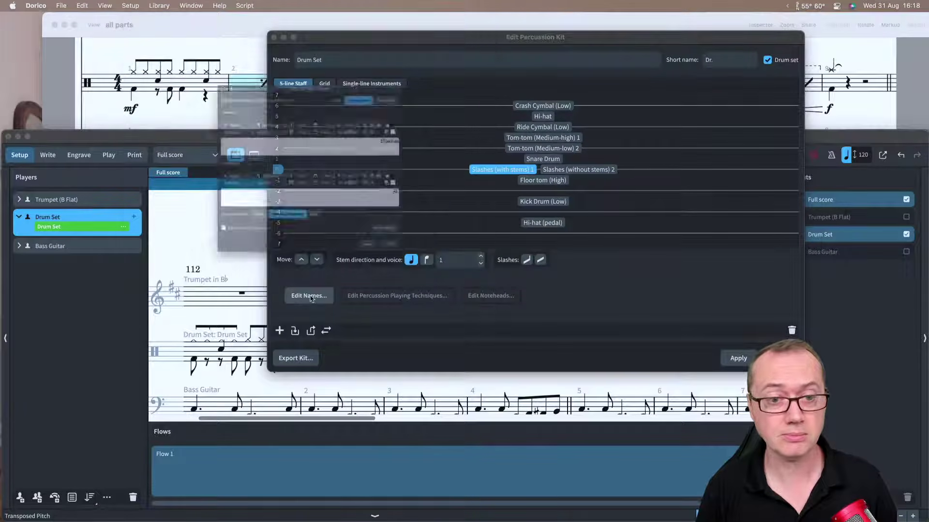
{"action": "key", "text": "BackSpace"}
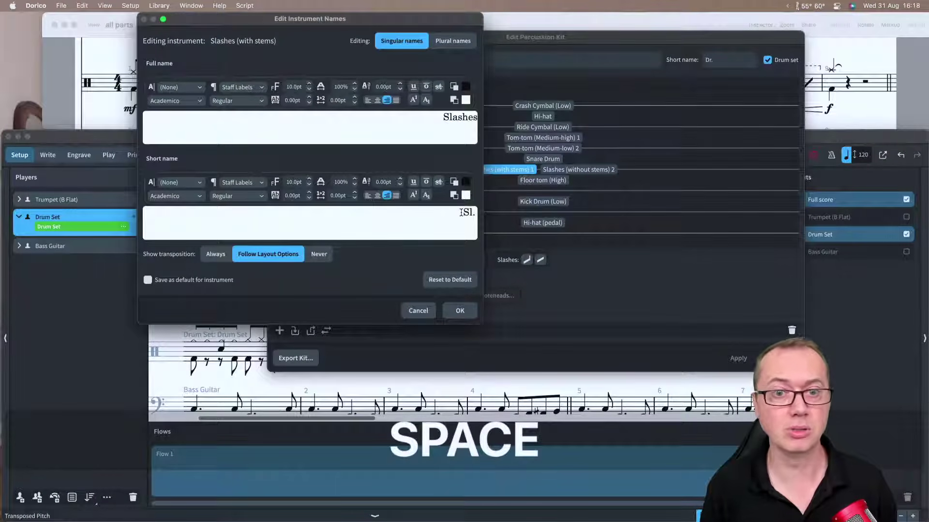
{"action": "type", "text": "with stems"}
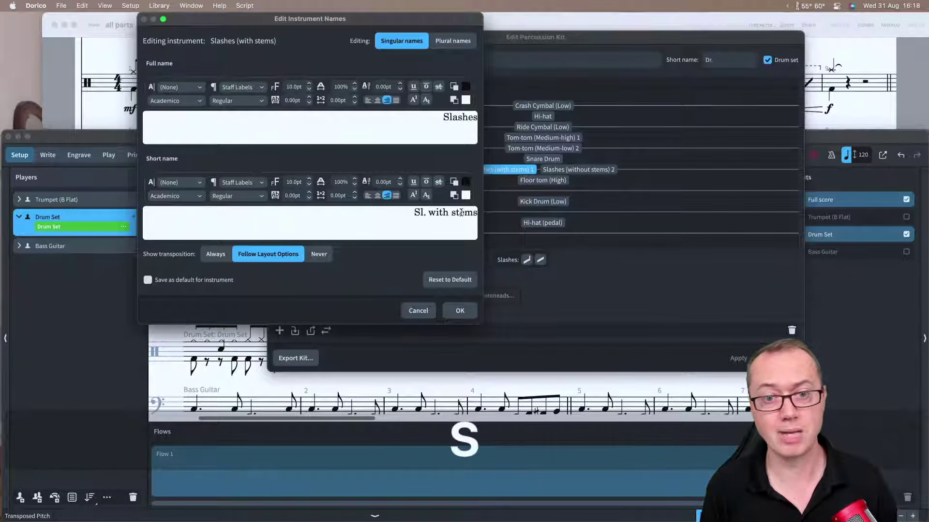
{"action": "left_click", "coordinate": [460, 311]}
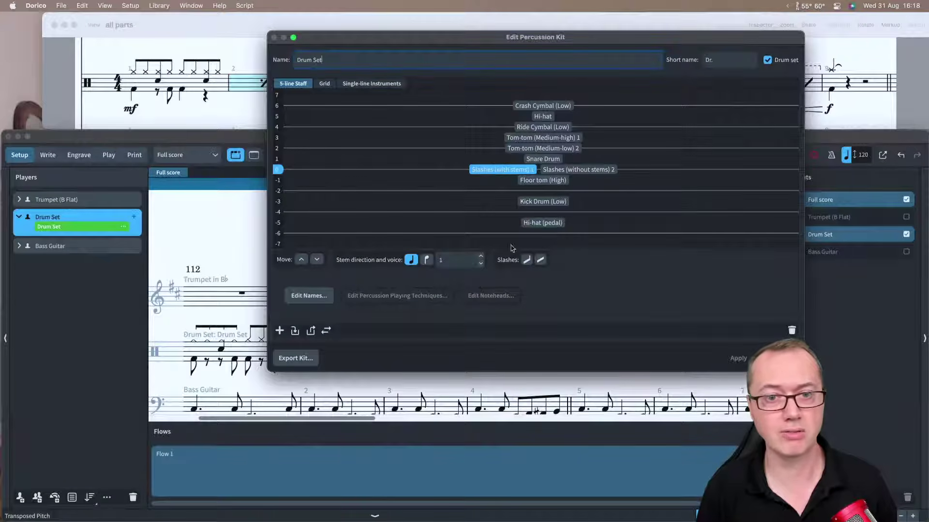
Set the short name of the slashes without stems to "Sl. w/o stems", and close the kit editor.
{"action": "left_click", "coordinate": [579, 169]}
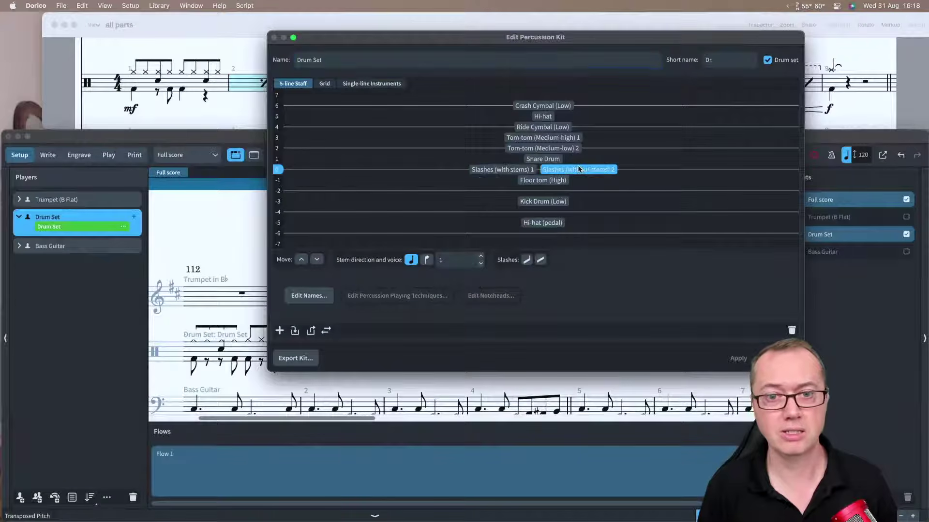
{"action": "left_click", "coordinate": [310, 296]}
{"action": "left_click", "coordinate": [456, 216]}
{"action": "key", "text": "Right"}
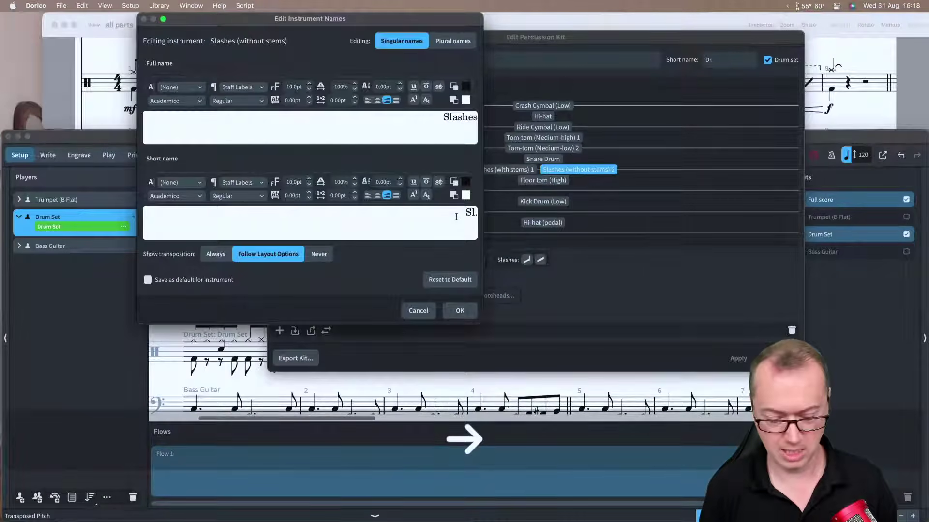
{"action": "type", "text": "w/o stems"}
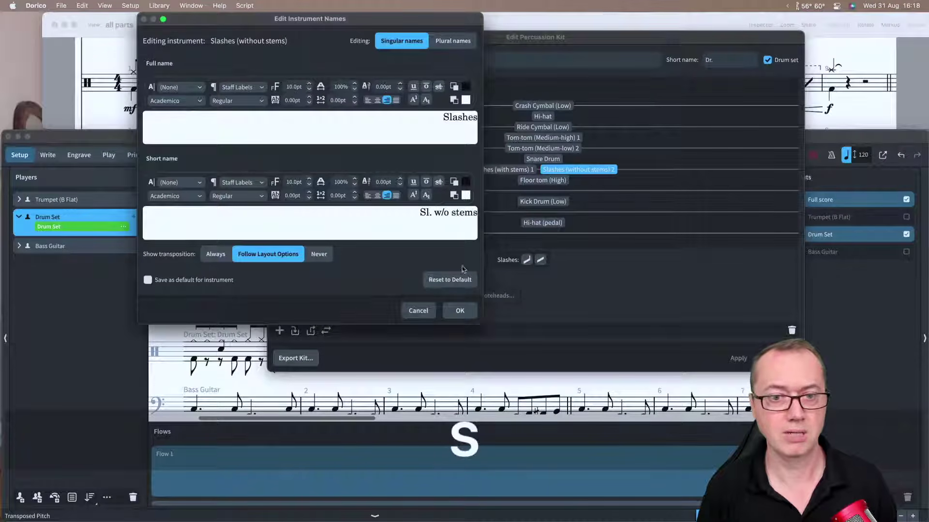
{"action": "left_click", "coordinate": [455, 311]}
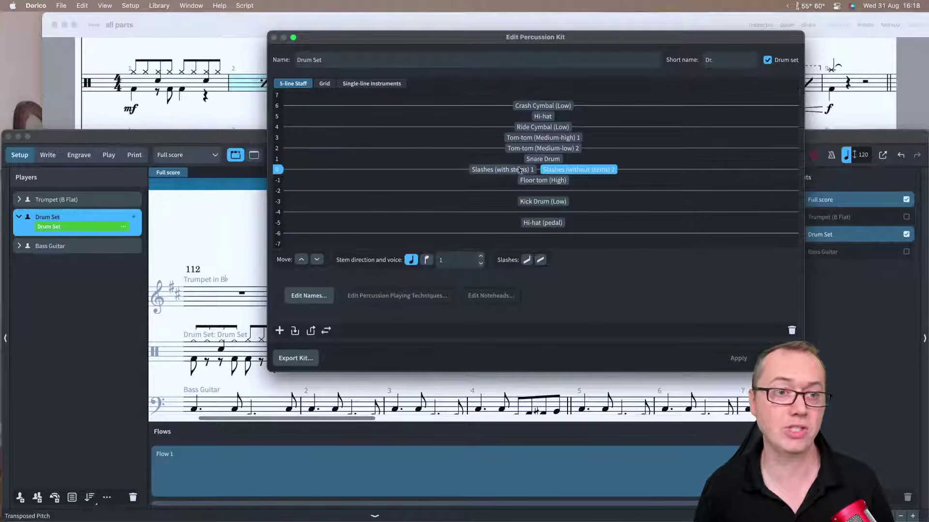
{"action": "left_click", "coordinate": [546, 159]}
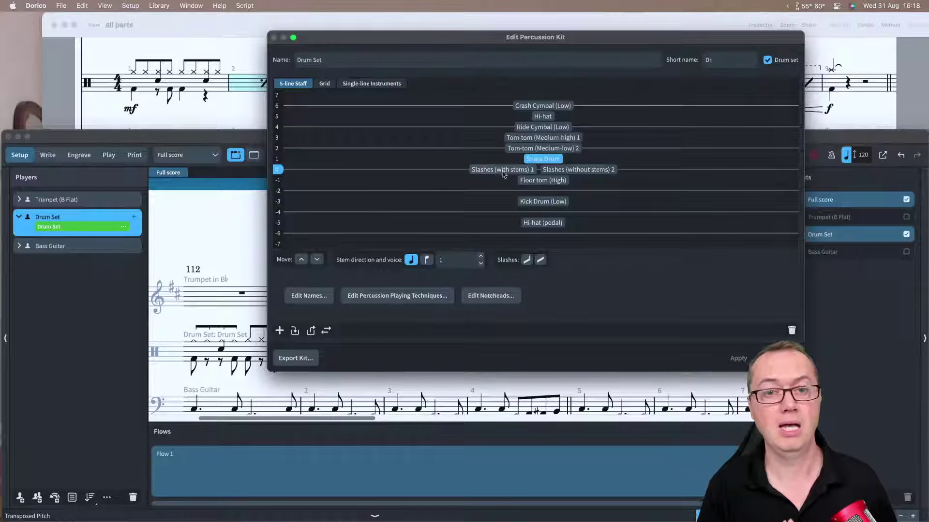
{"action": "left_click", "coordinate": [778, 358]}
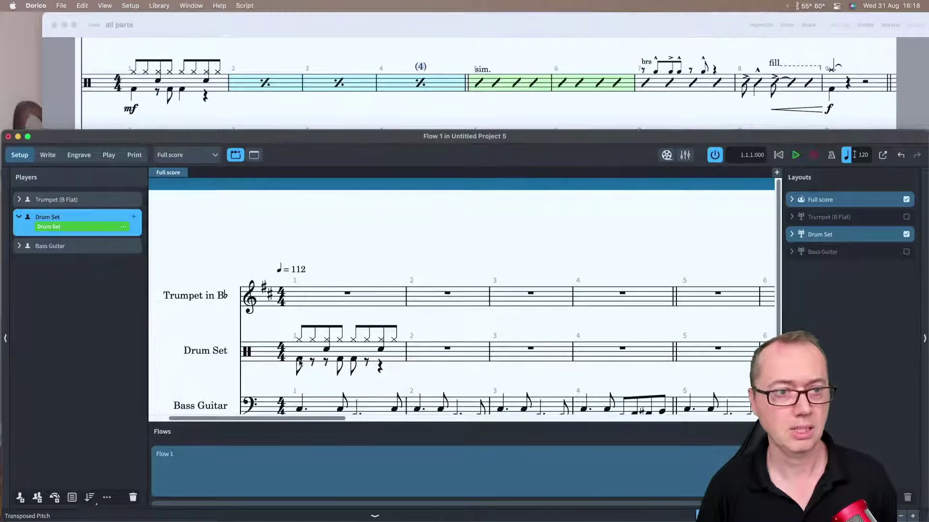
Change the kick drum notes on beats 1 and 3 of the drum set's bar 1 to quarter notes.
{"action": "key", "text": "super+2"}
{"action": "left_click", "coordinate": [295, 359]}
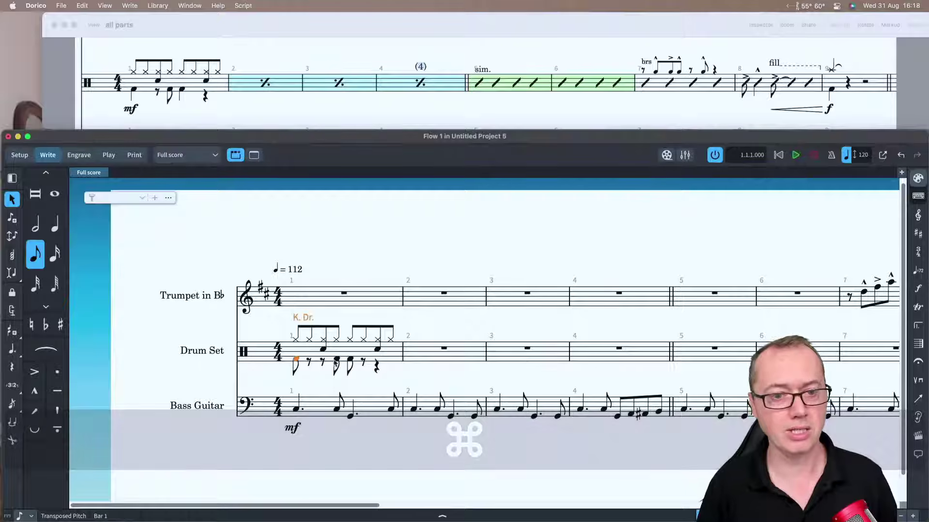
{"action": "left_click", "coordinate": [351, 360], "text": "super"}
{"action": "key", "text": "6"}
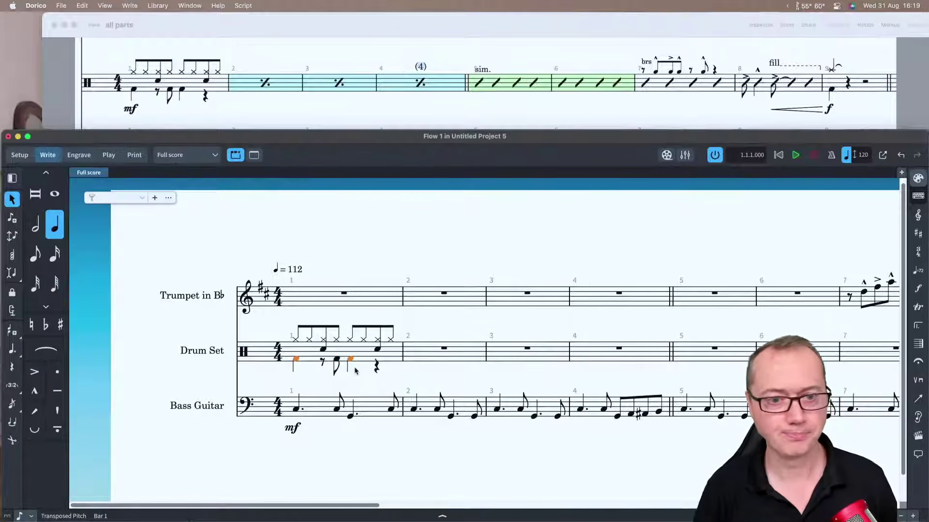
Fill bars 2 to 4 of the drum set with a one-bar repeat region.
{"action": "scroll", "coordinate": [355, 371], "scroll_direction": "right", "scroll_amount": 4}
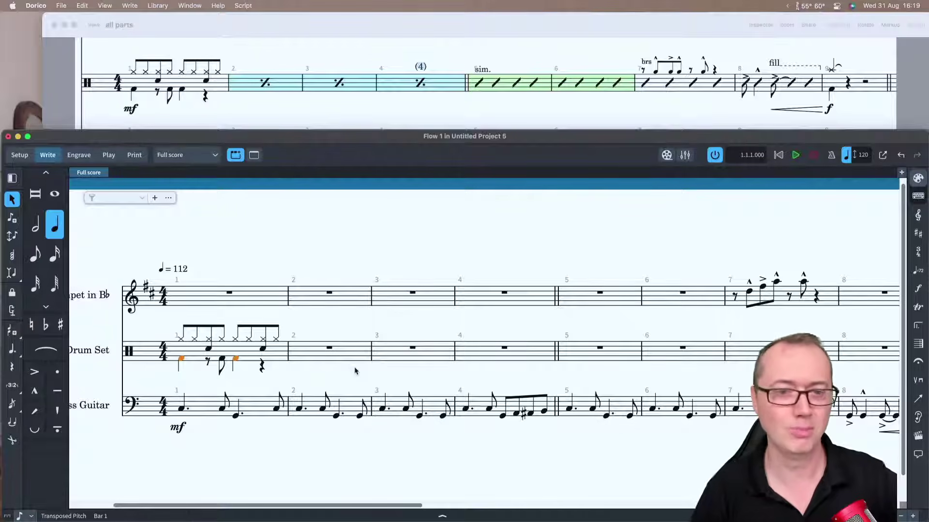
{"action": "left_click", "coordinate": [345, 356]}
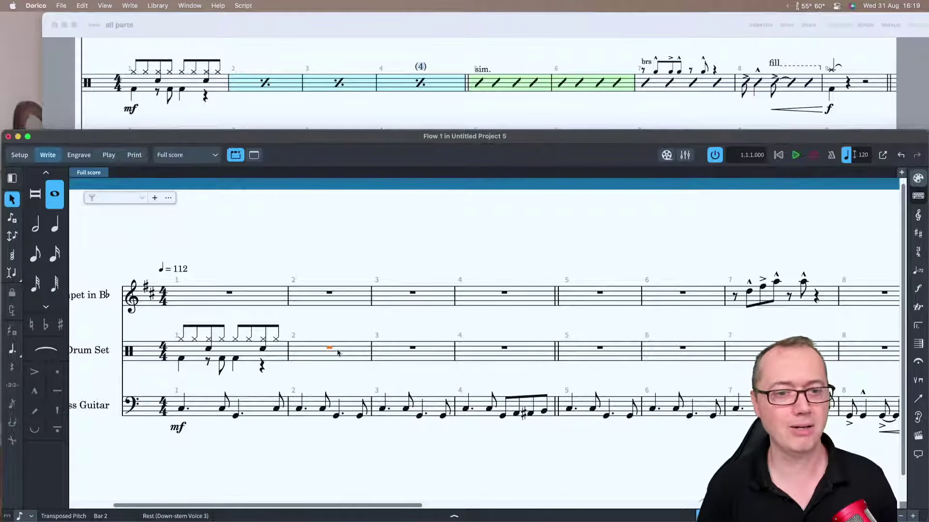
{"action": "left_click", "coordinate": [504, 348], "text": "shift"}
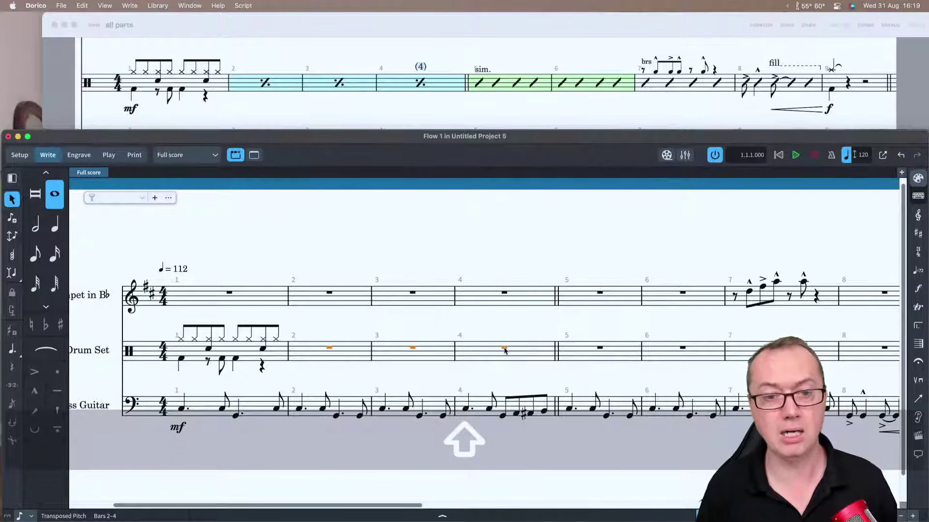
{"action": "key", "text": "shift+r"}
{"action": "type", "text": "%"}
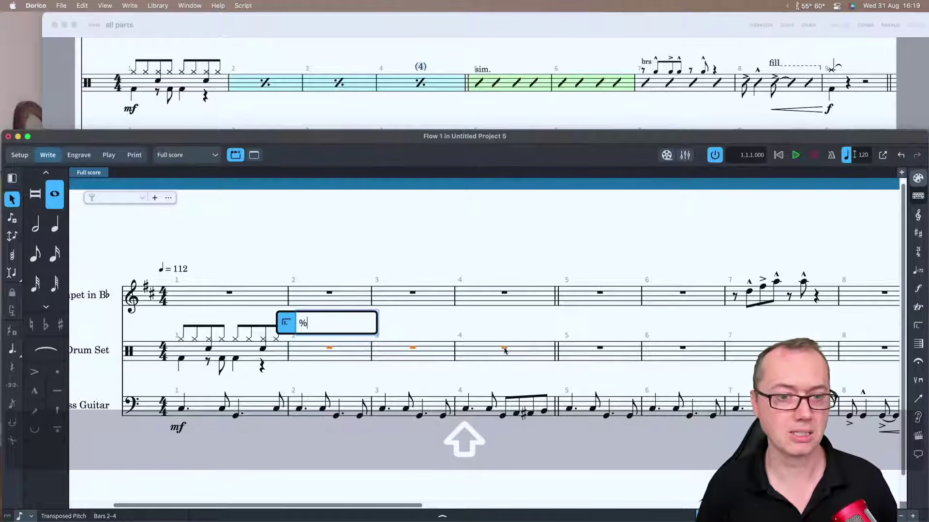
{"action": "key", "text": "Return"}
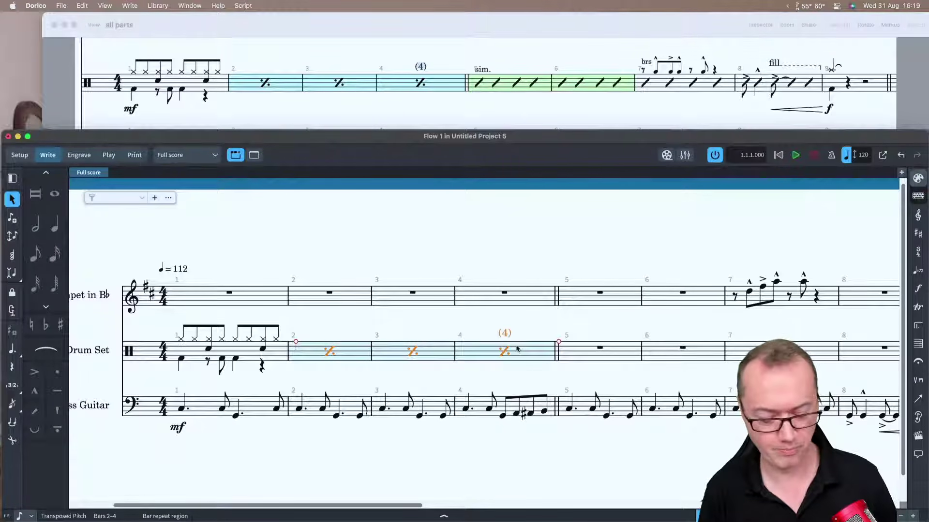
Set the bar repeat count in the Engraving Options to show every 1 bar, and apply it.
{"action": "key", "text": "super+shift+e"}
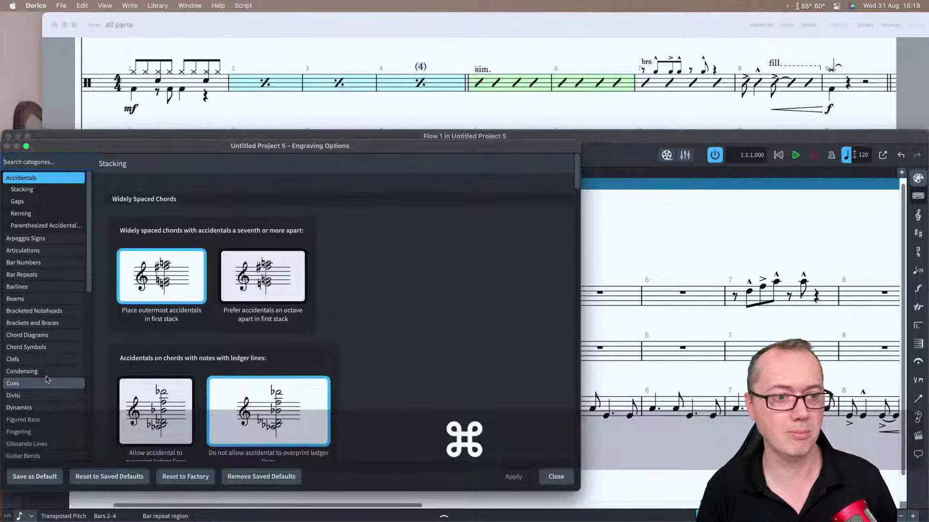
{"action": "left_click", "coordinate": [40, 275]}
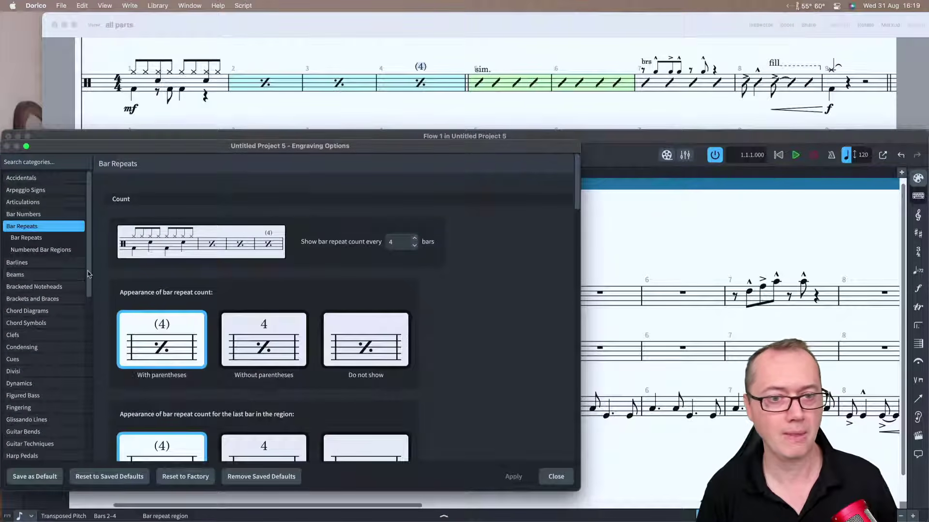
{"action": "left_click", "coordinate": [387, 242]}
{"action": "key", "text": "Tab"}
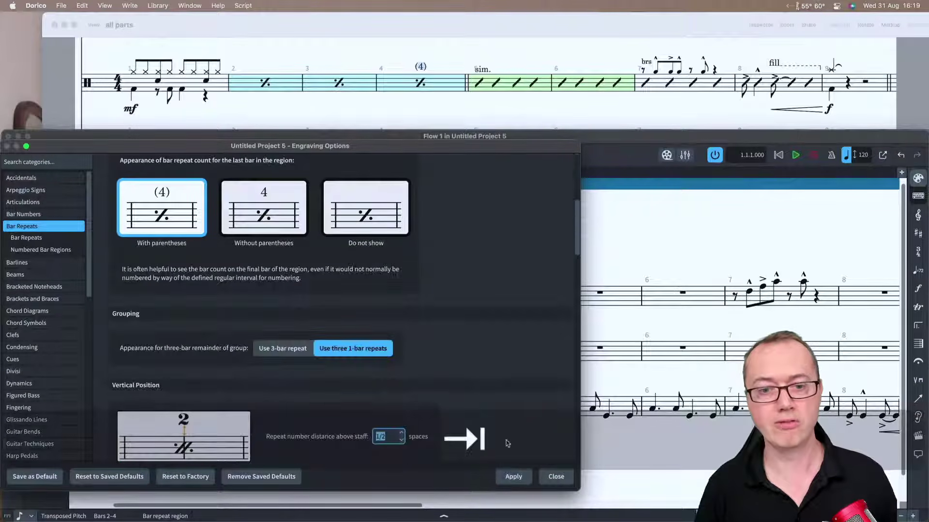
{"action": "left_click", "coordinate": [513, 476]}
{"action": "scroll", "coordinate": [500, 294], "scroll_direction": "up", "scroll_amount": 10}
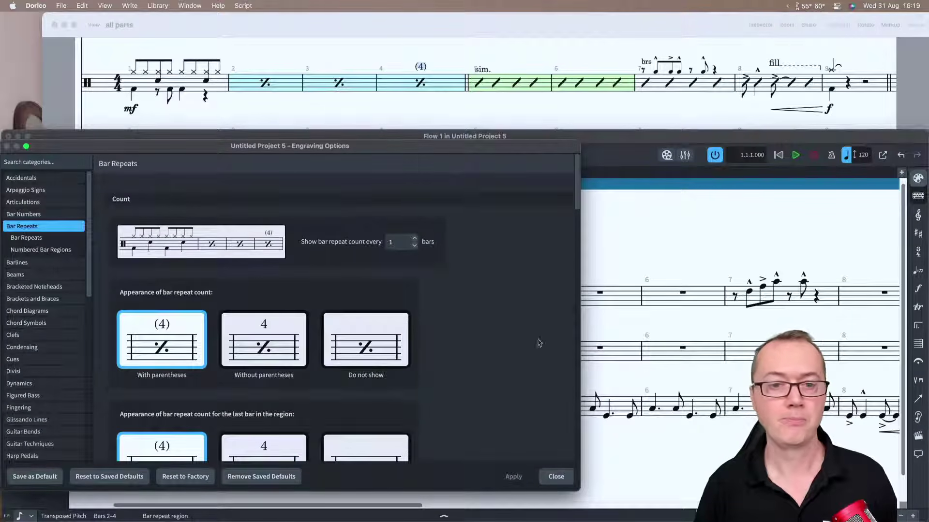
{"action": "left_click", "coordinate": [556, 476]}
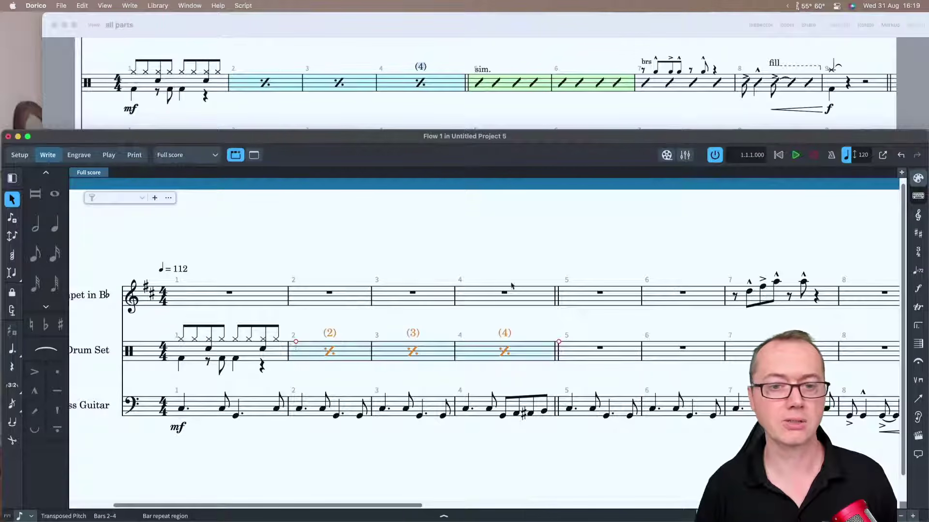
{"action": "left_click", "coordinate": [531, 234]}
{"action": "scroll", "coordinate": [599, 296], "scroll_direction": "right", "scroll_amount": 3}
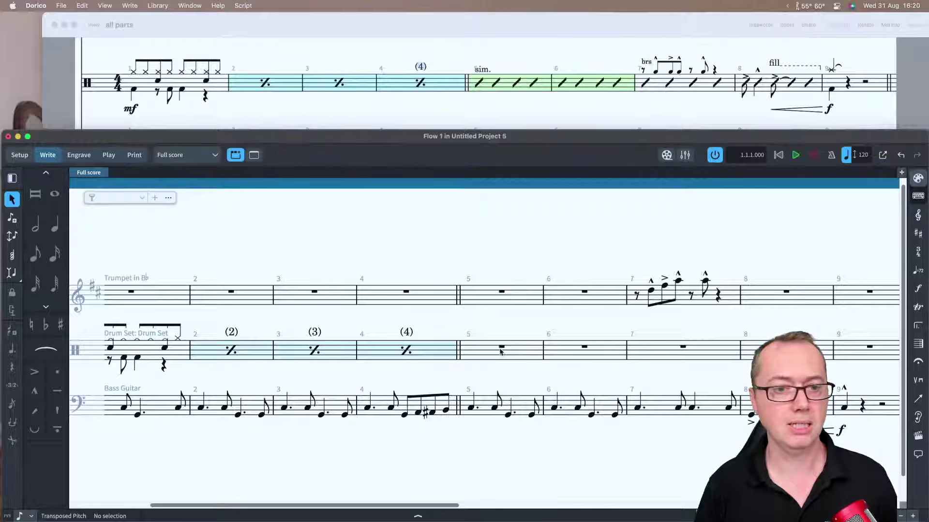
{"action": "scroll", "coordinate": [503, 352], "scroll_direction": "left", "scroll_amount": 3}
{"action": "scroll", "coordinate": [501, 352], "scroll_direction": "right", "scroll_amount": 1}
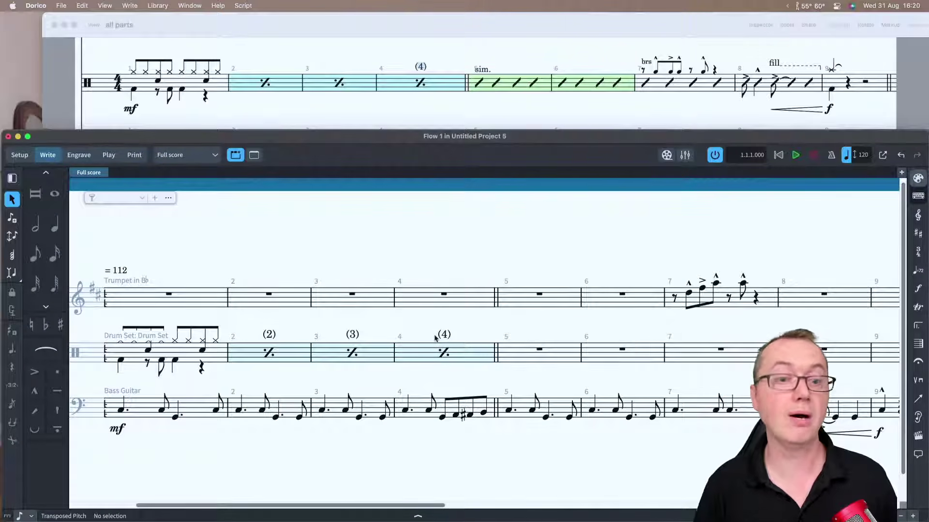
Return the project-wide bar repeat count to every 4 bars in the Engraving Options, and apply it.
{"action": "left_click", "coordinate": [444, 335]}
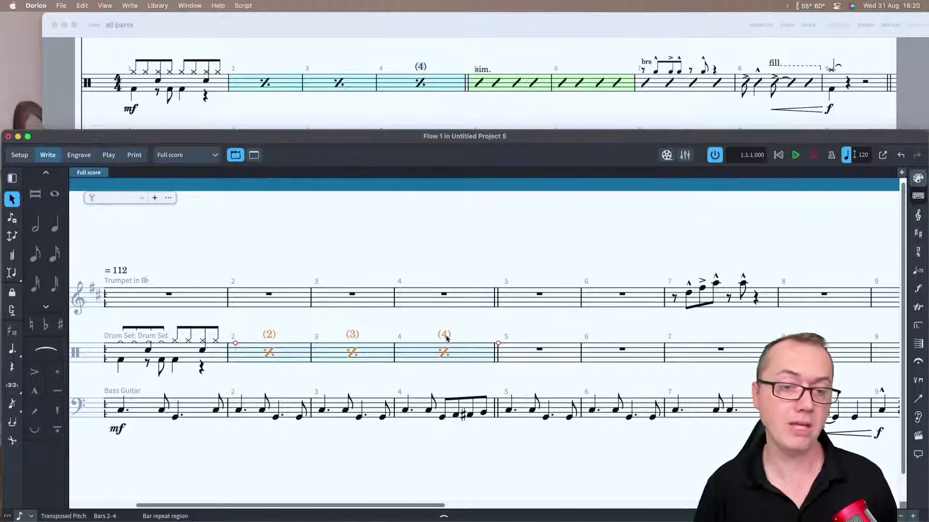
{"action": "key", "text": "super+shift+e"}
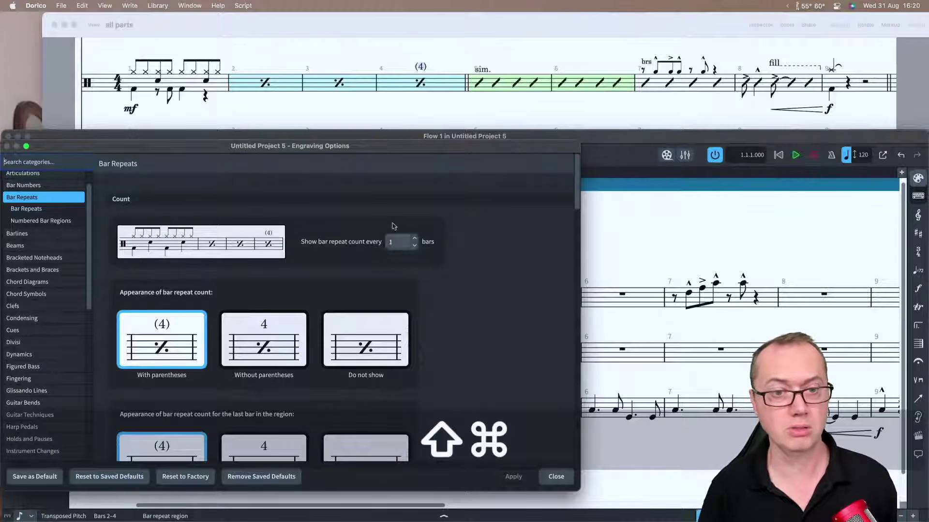
{"action": "double_click", "coordinate": [394, 241]}
{"action": "type", "text": "4"}
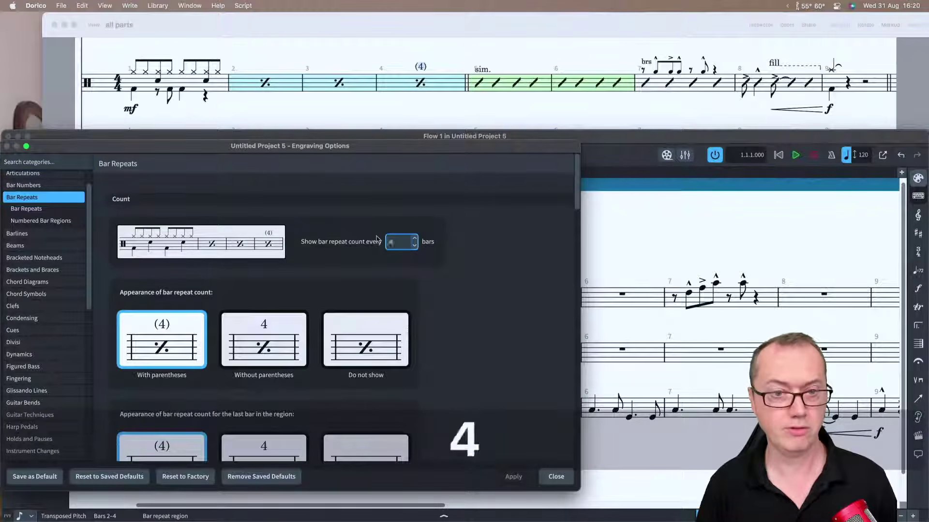
{"action": "key", "text": "Tab"}
{"action": "left_click", "coordinate": [513, 477]}
{"action": "left_click", "coordinate": [555, 477]}
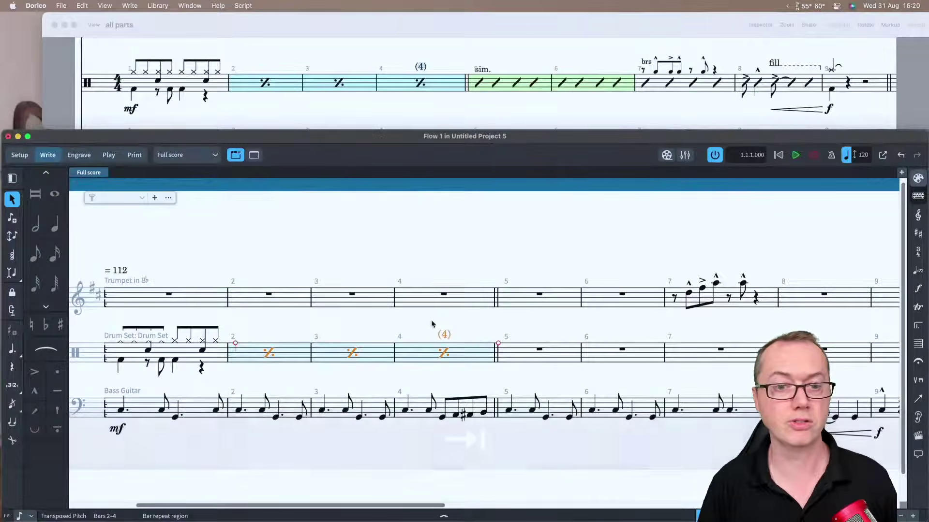
Override the count frequency locally to 1 for the drum set's bar repeat region in bars 2 to 4.
{"action": "key", "text": "super+8"}
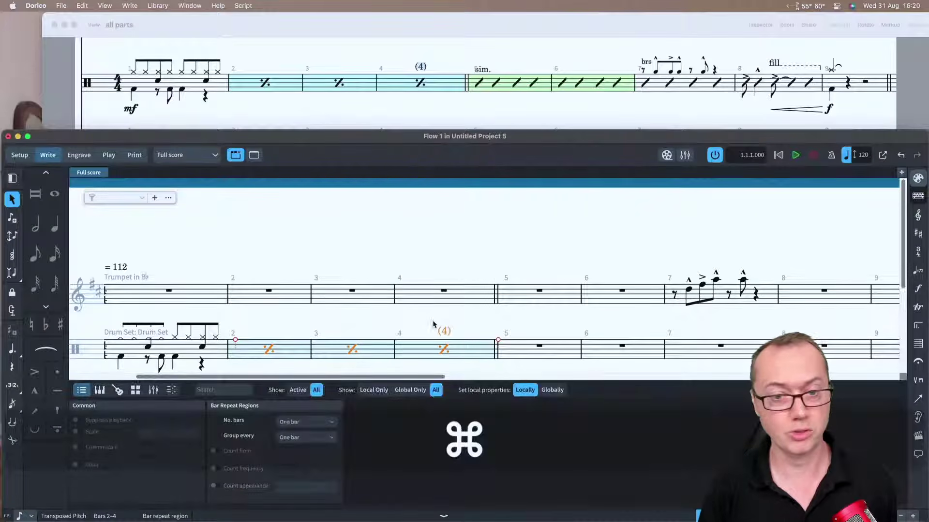
{"action": "scroll", "coordinate": [434, 324], "scroll_direction": "down", "scroll_amount": 4}
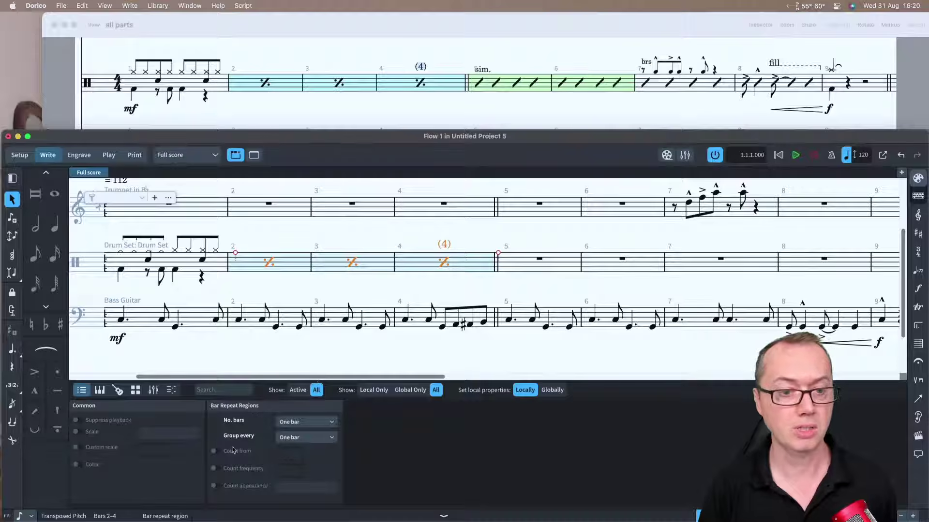
{"action": "left_click", "coordinate": [215, 468]}
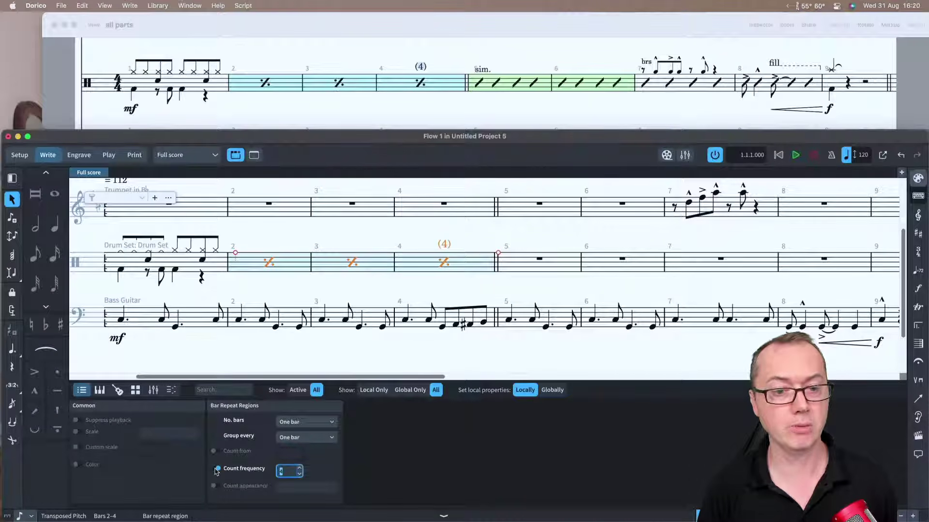
{"action": "left_click", "coordinate": [283, 472]}
{"action": "type", "text": "1"}
{"action": "key", "text": "Tab"}
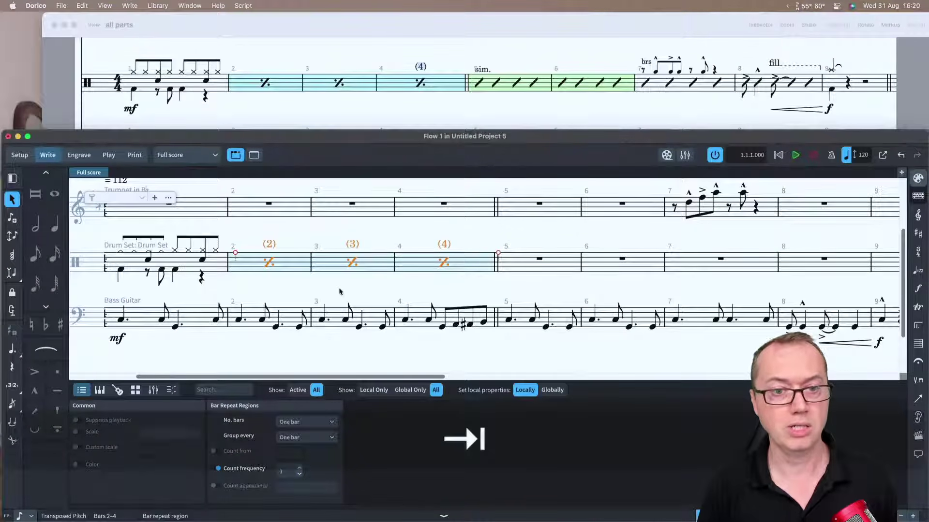
{"action": "key", "text": "super+8"}
{"action": "left_click", "coordinate": [386, 358]}
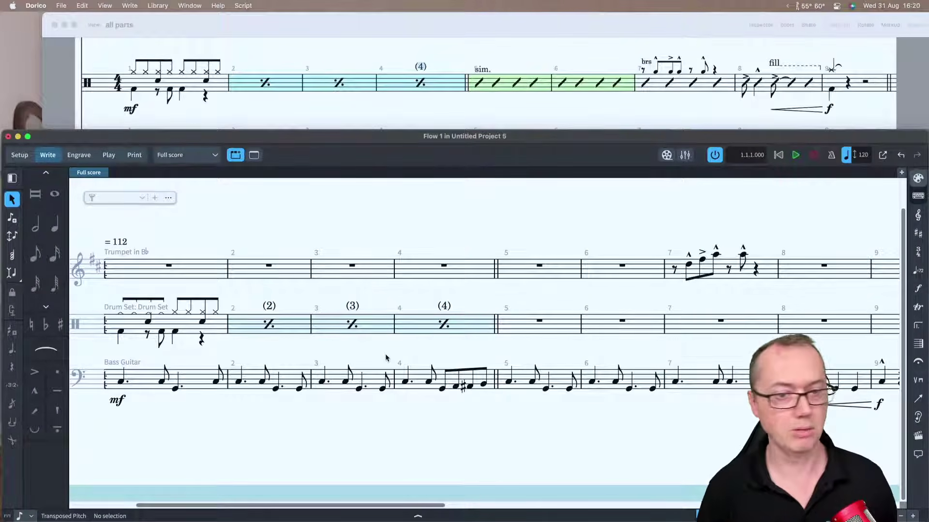
Fill bars 5 and 6 of the drum set with a slash region.
{"action": "scroll", "coordinate": [386, 357], "scroll_direction": "right", "scroll_amount": 5}
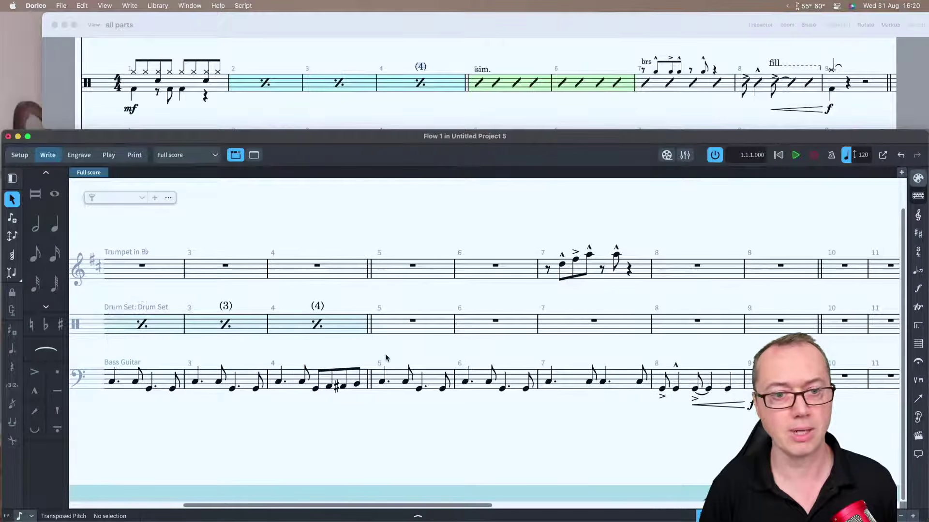
{"action": "left_click", "coordinate": [393, 321]}
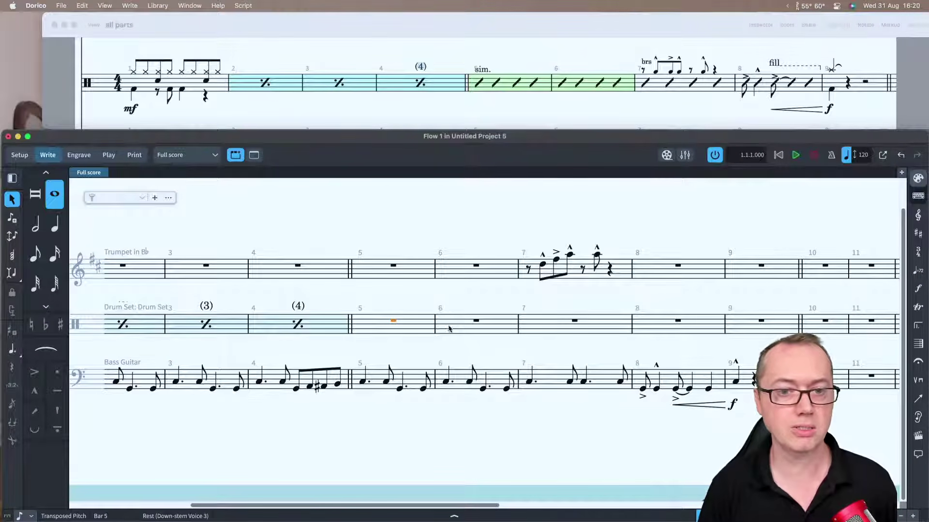
{"action": "left_click", "coordinate": [469, 323], "text": "shift"}
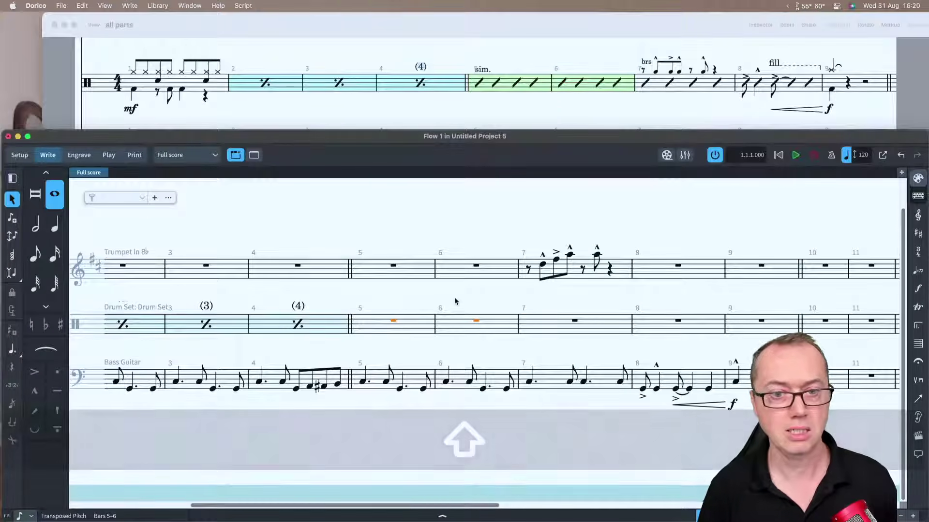
{"action": "key", "text": "shift"}
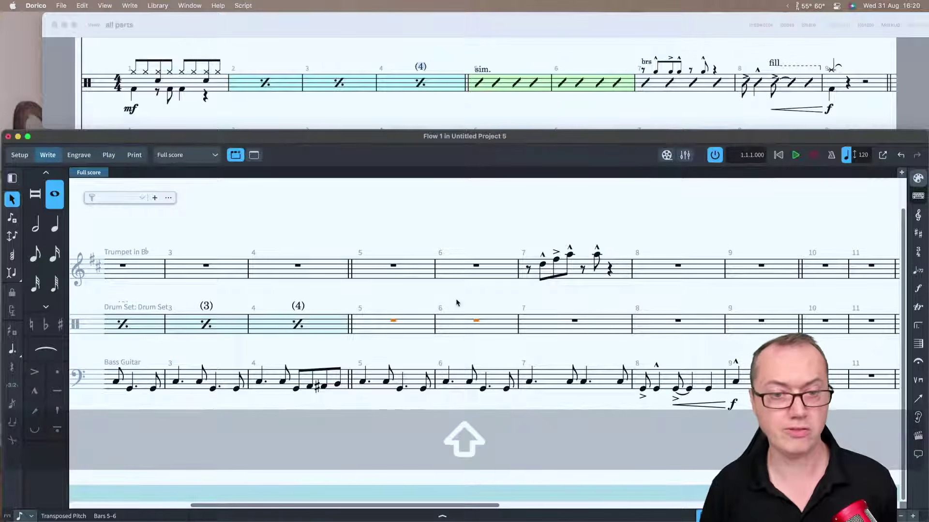
{"action": "key", "text": "shift+r"}
{"action": "type", "text": "slash"}
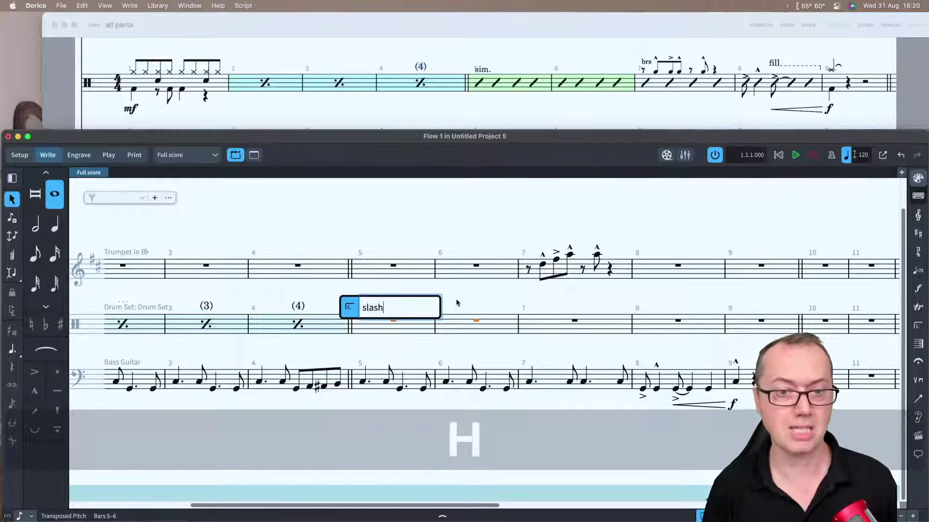
{"action": "key", "text": "Return"}
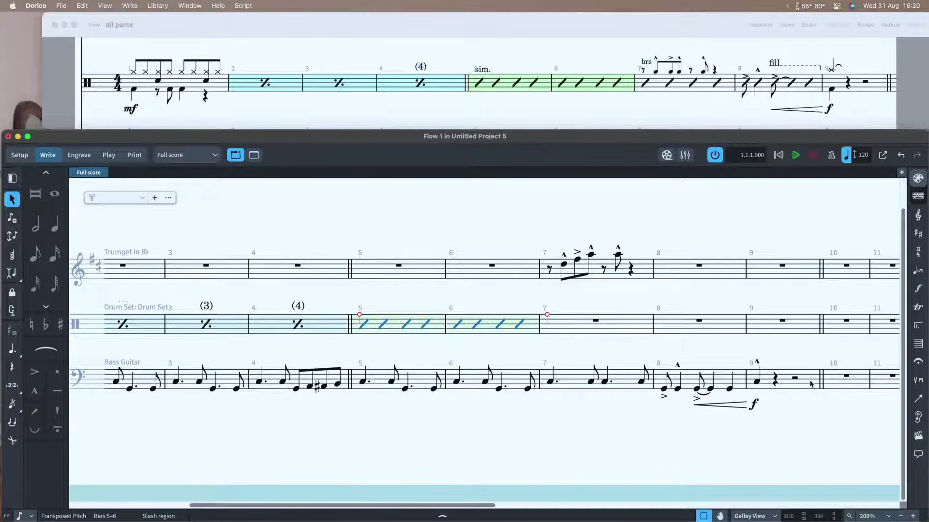
Examine the repeat structure options for creating slash, bar repeat and numbered bar regions.
{"action": "left_click", "coordinate": [917, 327]}
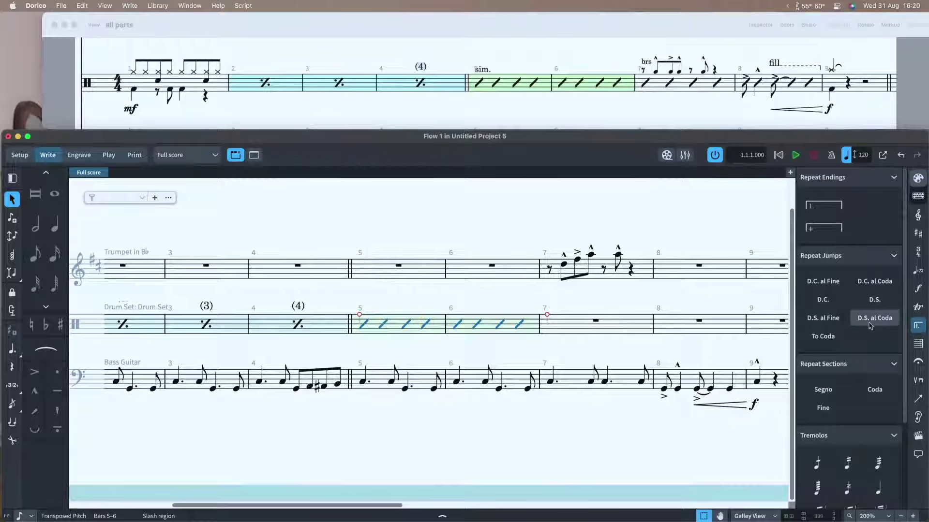
{"action": "scroll", "coordinate": [850, 435], "scroll_direction": "down", "scroll_amount": 5}
{"action": "left_click", "coordinate": [851, 457]}
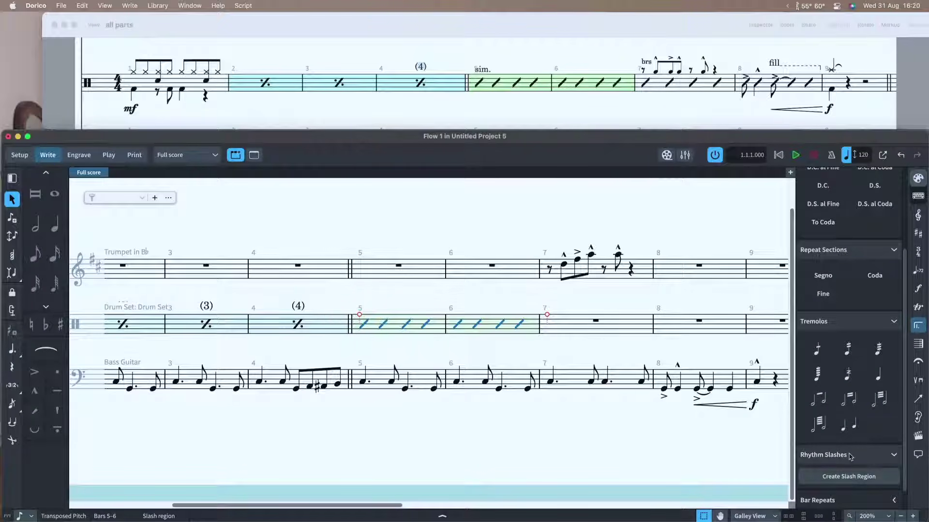
{"action": "scroll", "coordinate": [849, 467], "scroll_direction": "down", "scroll_amount": 1}
{"action": "left_click", "coordinate": [844, 478]}
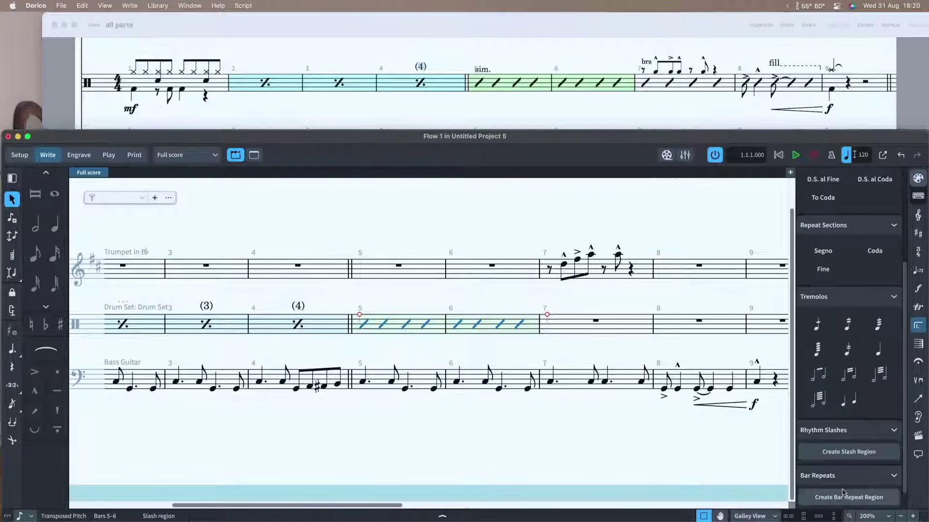
{"action": "scroll", "coordinate": [842, 455], "scroll_direction": "down", "scroll_amount": 2}
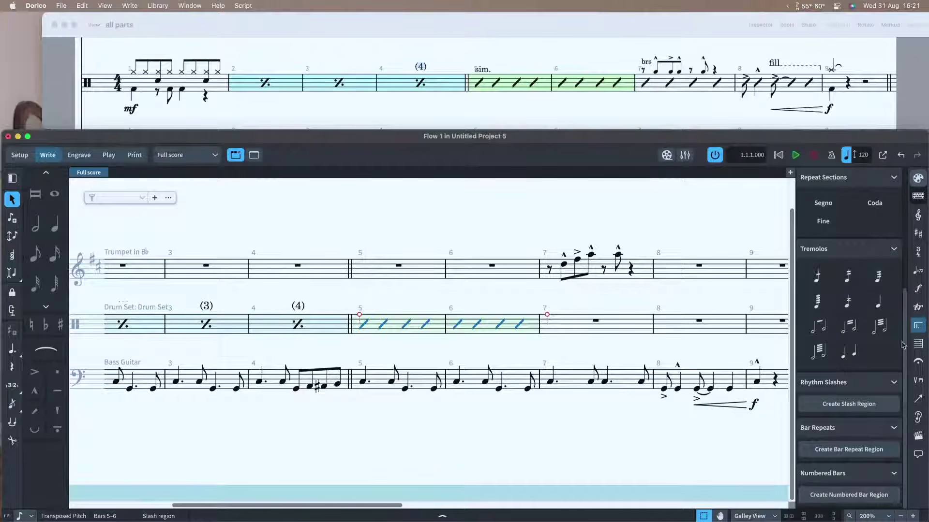
{"action": "left_click", "coordinate": [918, 327]}
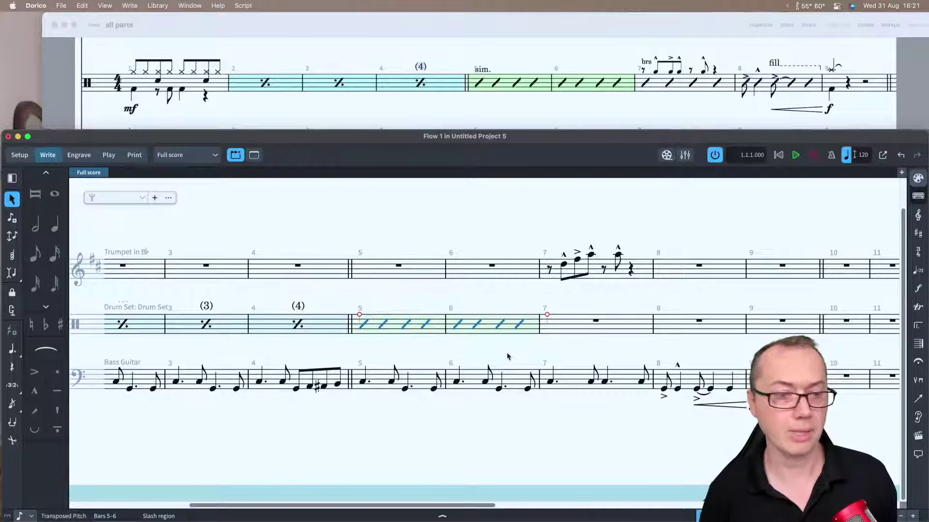
{"action": "scroll", "coordinate": [507, 357], "scroll_direction": "up", "scroll_amount": 1}
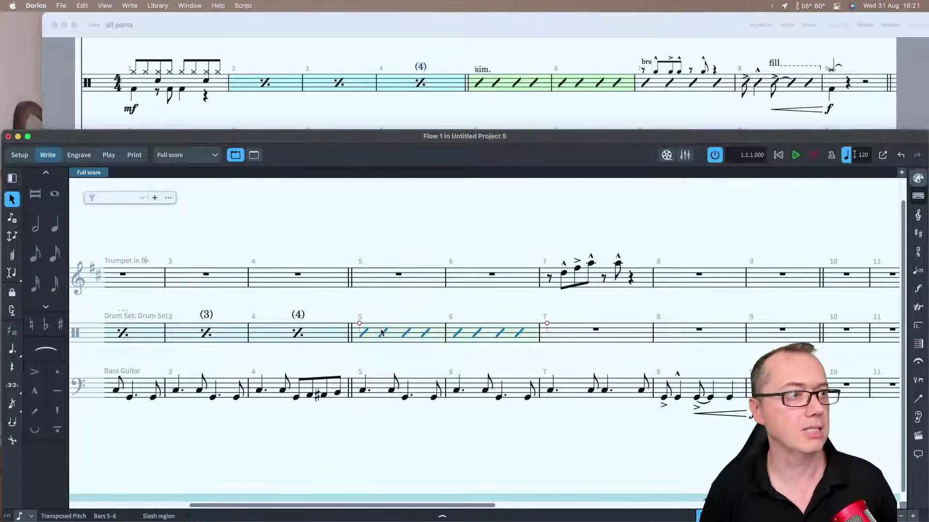
{"action": "key", "text": "Escape"}
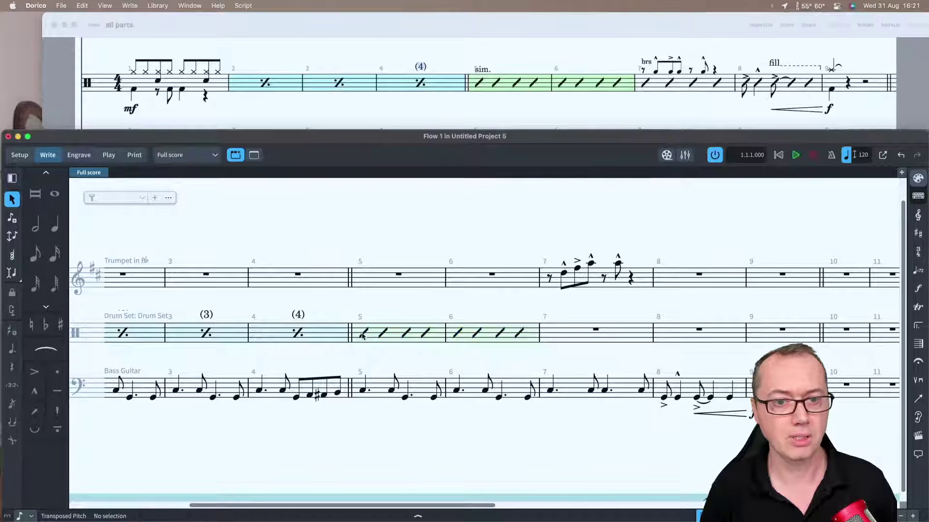
{"action": "left_click", "coordinate": [364, 334]}
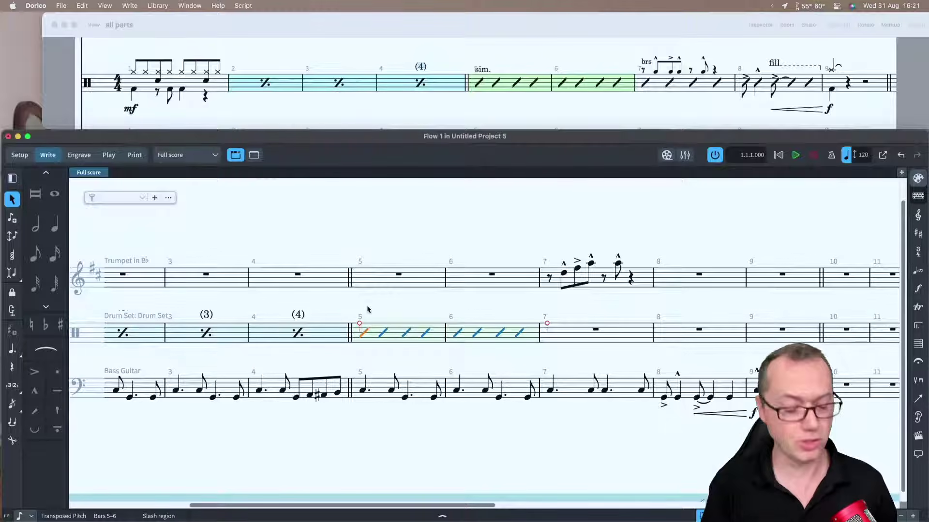
{"action": "key", "text": "shift+x"}
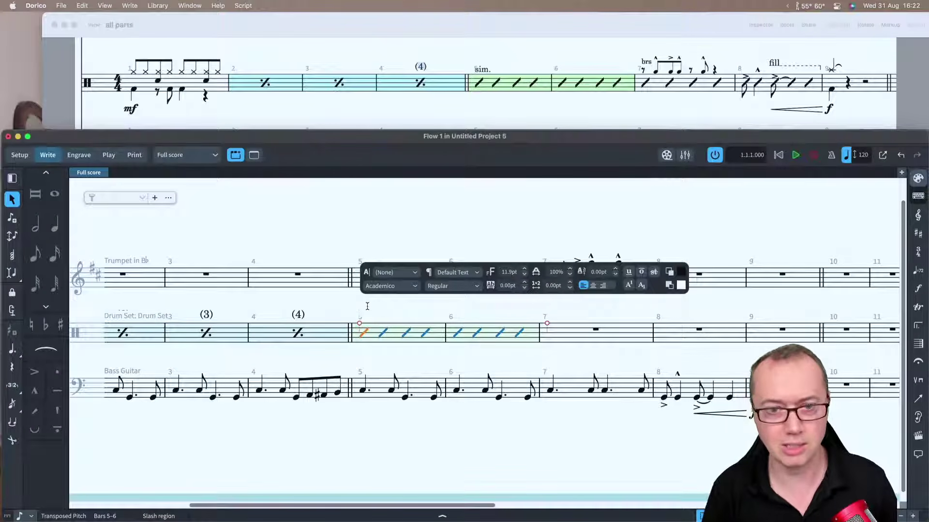
{"action": "left_click", "coordinate": [446, 273]}
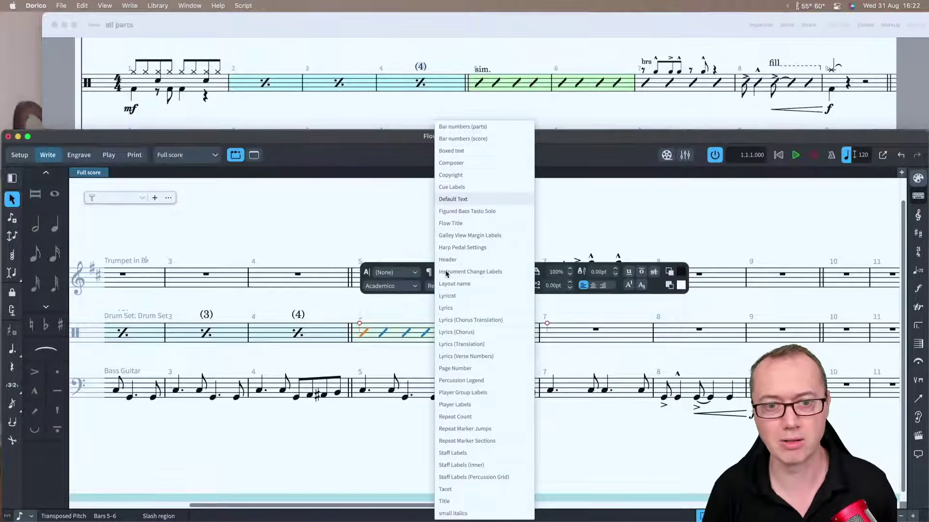
{"action": "left_click", "coordinate": [424, 269]}
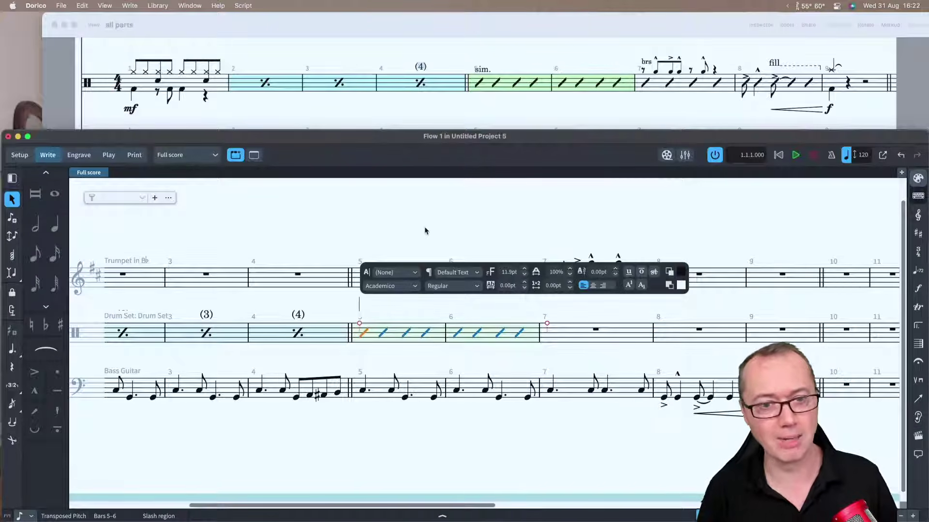
{"action": "key", "text": "Escape"}
{"action": "key", "text": "Escape"}
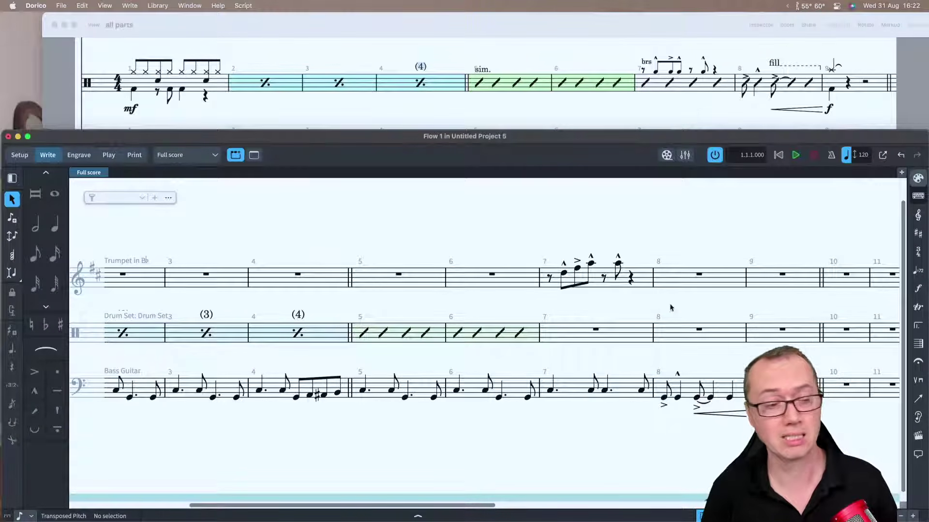
Create a text playing technique named "sim." in the Common category, displayed in the Playing Technique Font.
{"action": "left_click", "coordinate": [918, 381]}
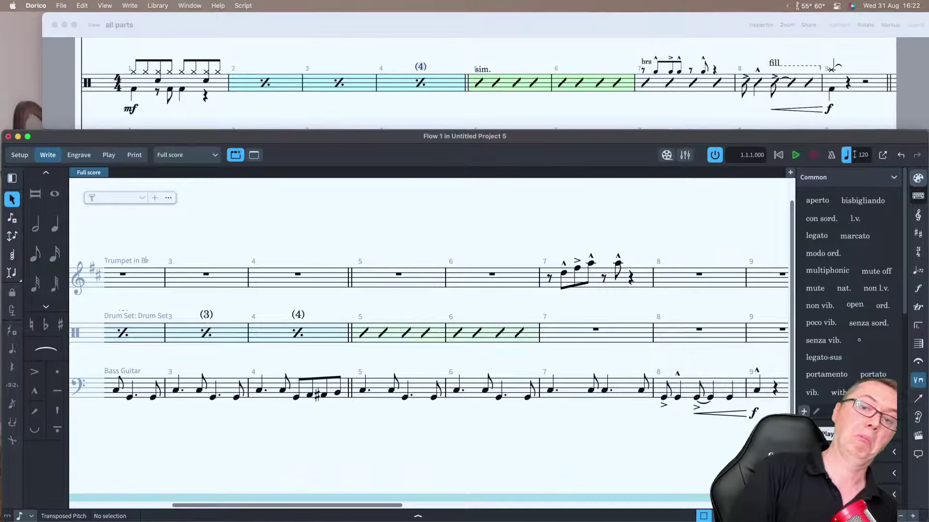
{"action": "left_click", "coordinate": [804, 412]}
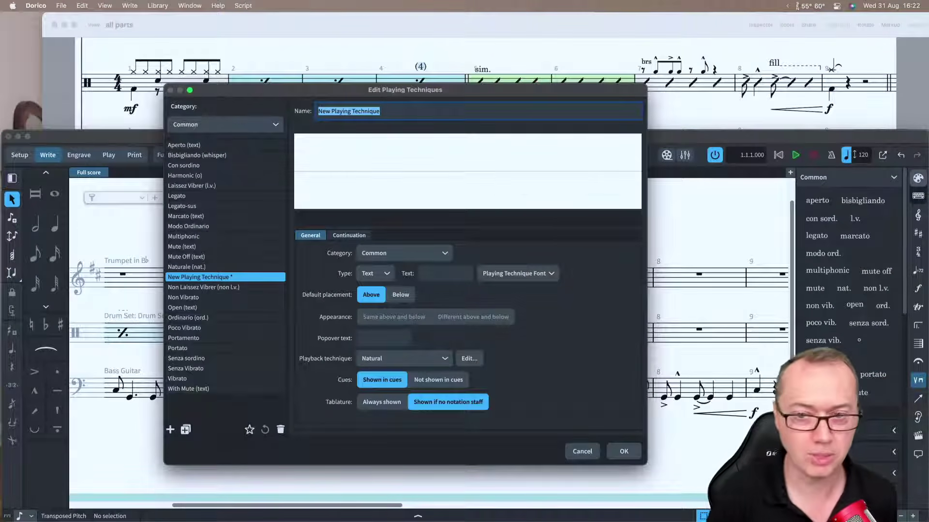
{"action": "type", "text": "sim."}
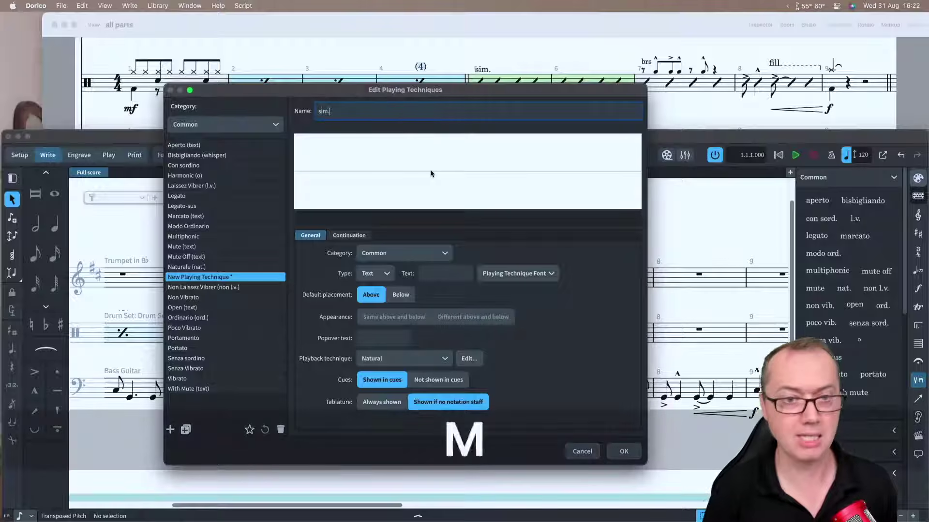
{"action": "key", "text": "Tab"}
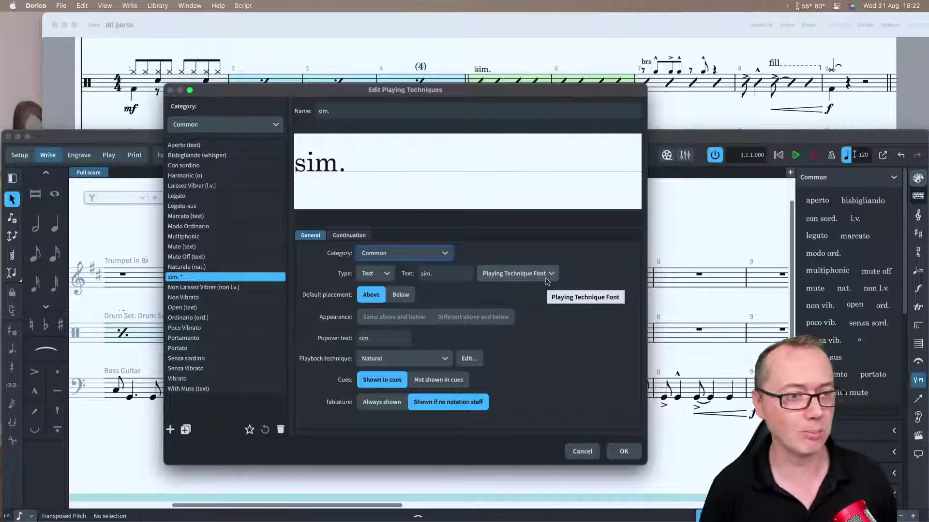
{"action": "left_click", "coordinate": [621, 452]}
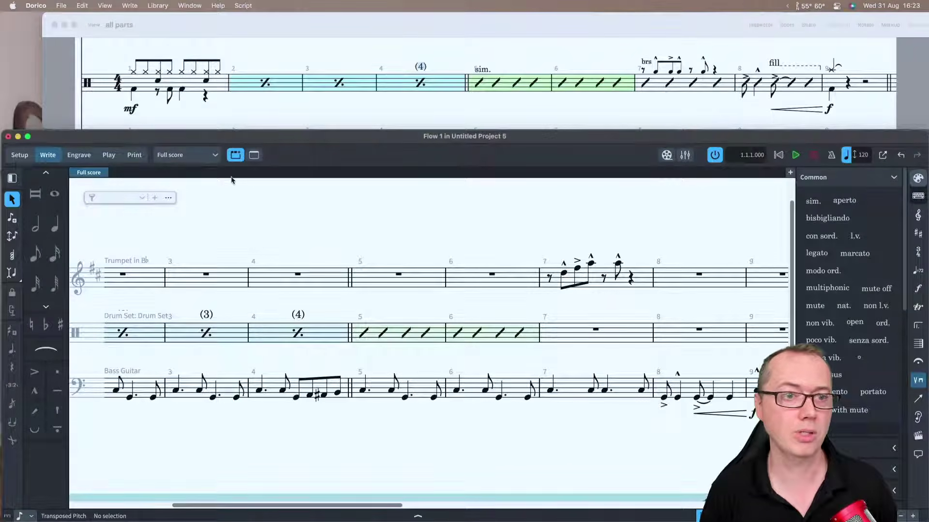
Duplicate the Playing Technique Font style and name the copy "Playing Technique Font sml".
{"action": "left_click", "coordinate": [158, 6]}
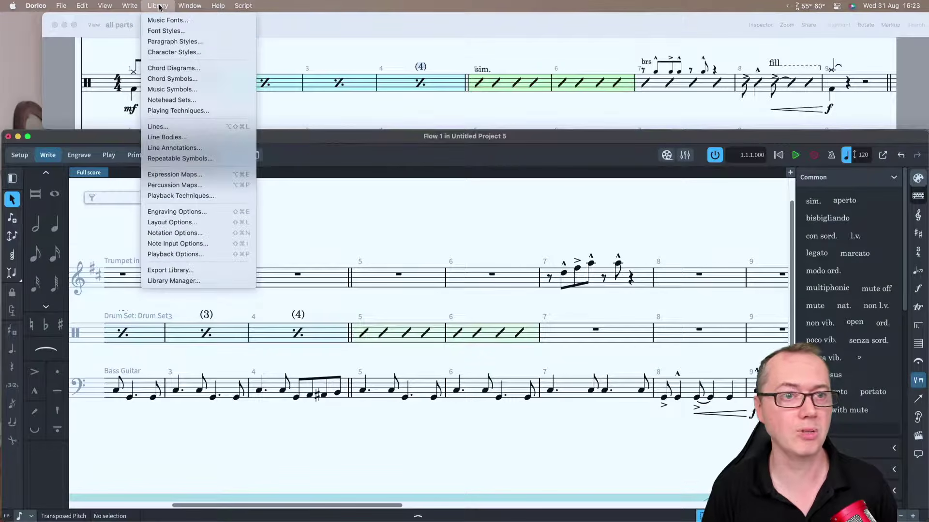
{"action": "left_click", "coordinate": [158, 32]}
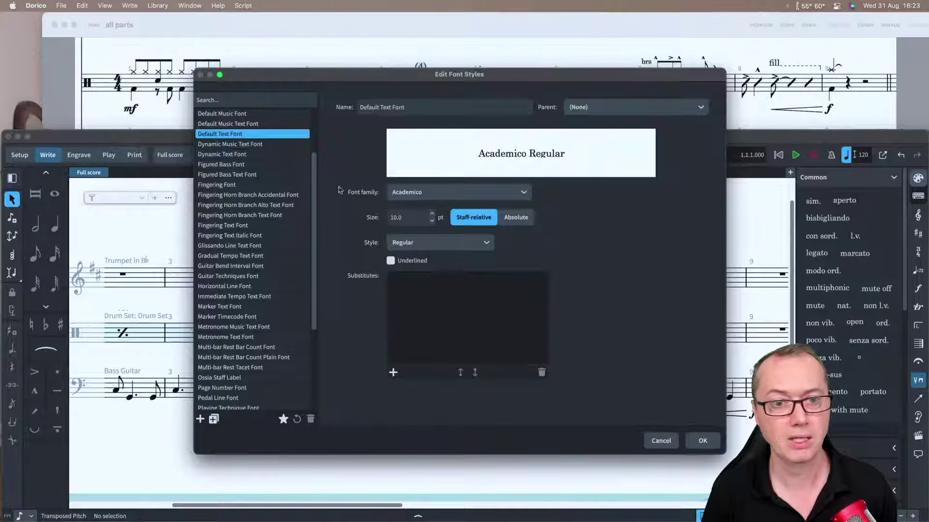
{"action": "scroll", "coordinate": [242, 348], "scroll_direction": "down", "scroll_amount": 3}
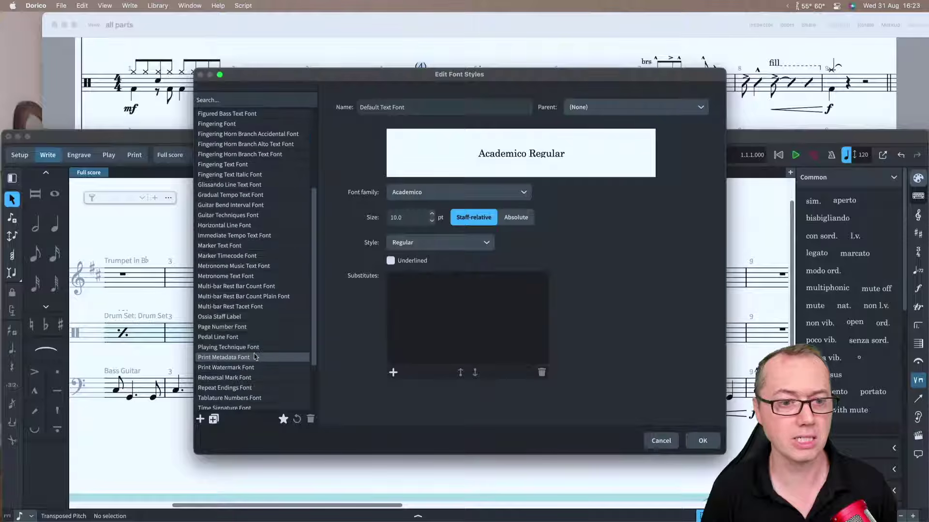
{"action": "left_click", "coordinate": [224, 348]}
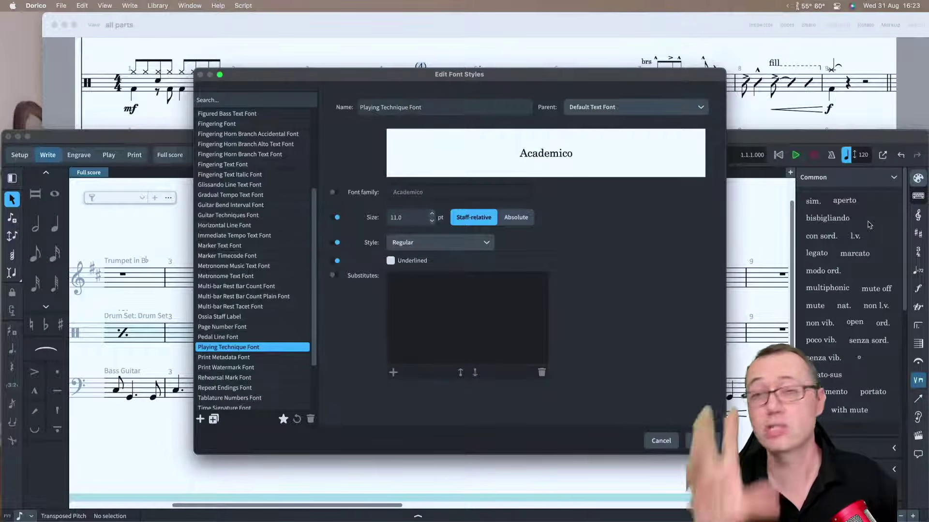
{"action": "left_click", "coordinate": [214, 419]}
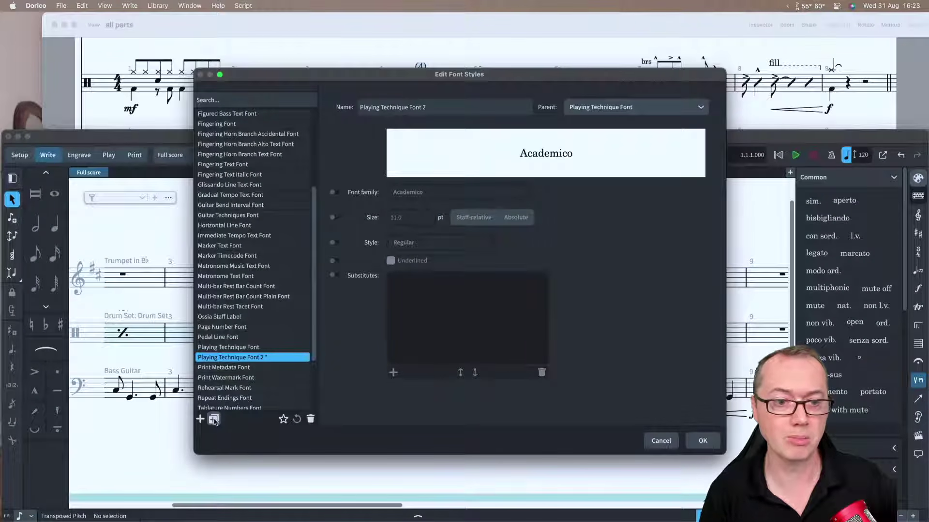
{"action": "left_click", "coordinate": [443, 105]}
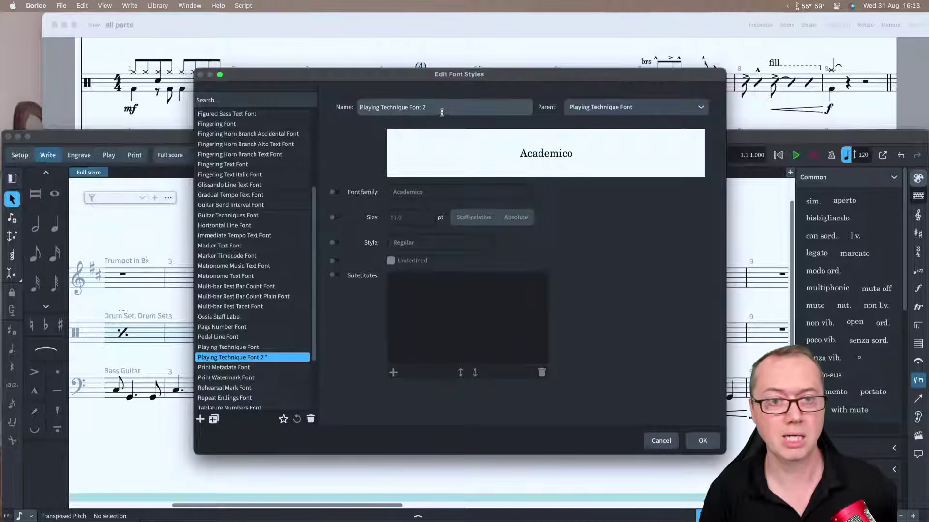
{"action": "key", "text": "BackSpace"}
{"action": "type", "text": "sml"}
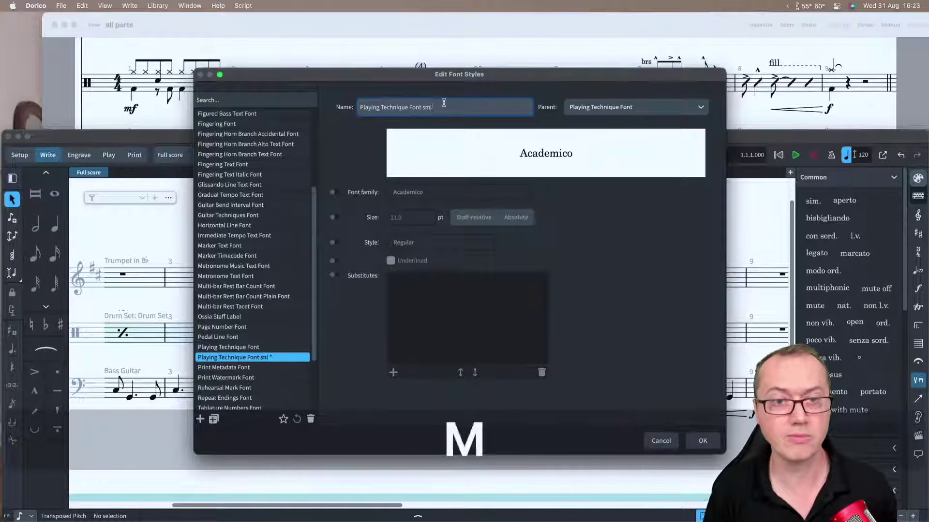
Override the new font style's size with a staff-relative 8 pt and save the font styles.
{"action": "left_click", "coordinate": [337, 218]}
{"action": "double_click", "coordinate": [397, 218]}
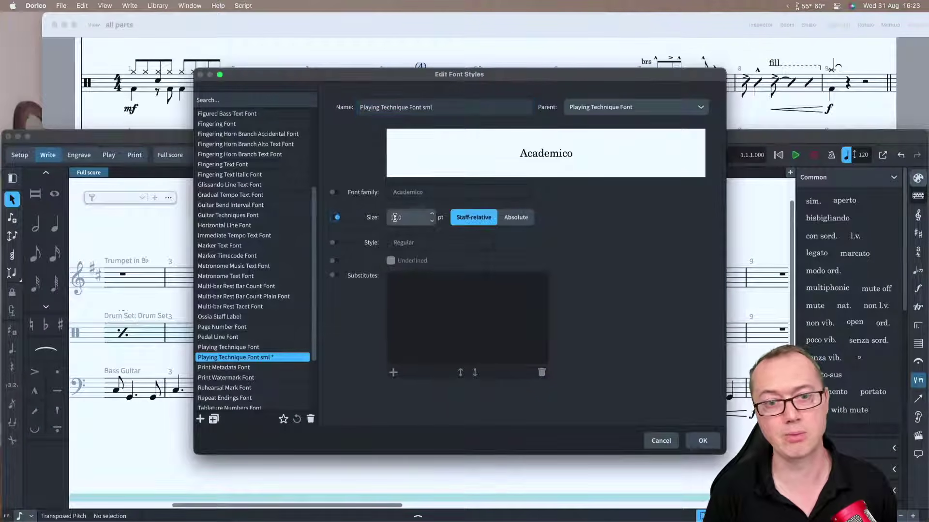
{"action": "type", "text": "8"}
{"action": "key", "text": "Tab"}
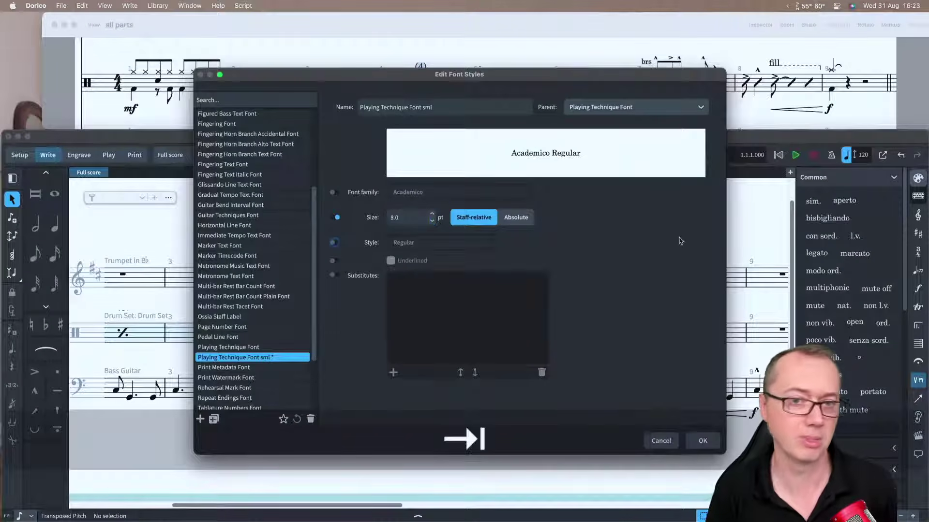
{"action": "left_click", "coordinate": [696, 442]}
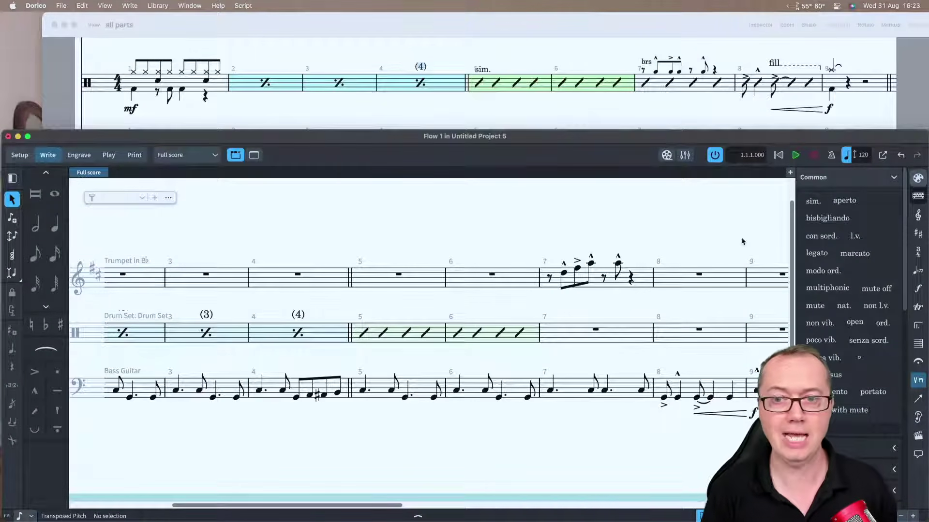
Place "sim." at the start of the drum set's bar 5 and assign Playing Technique Font sml to that technique.
{"action": "left_click", "coordinate": [812, 201]}
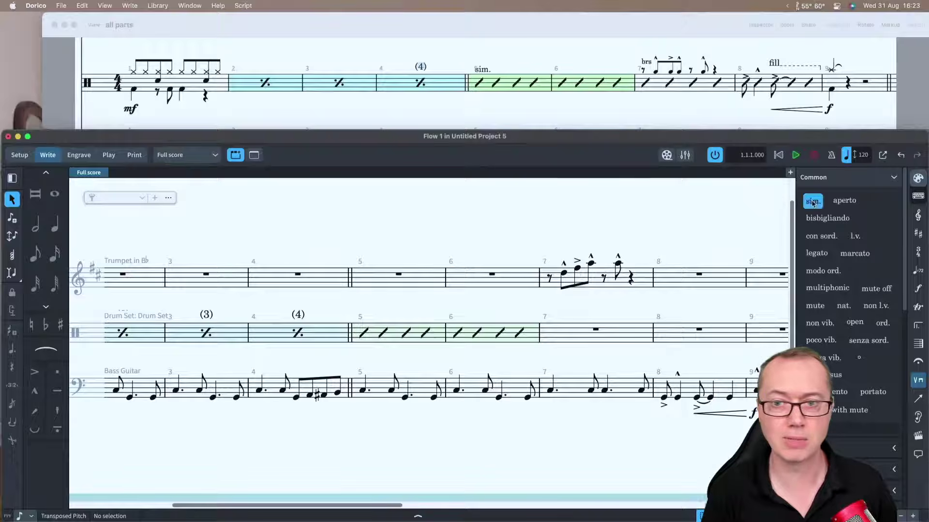
{"action": "left_click", "coordinate": [364, 333]}
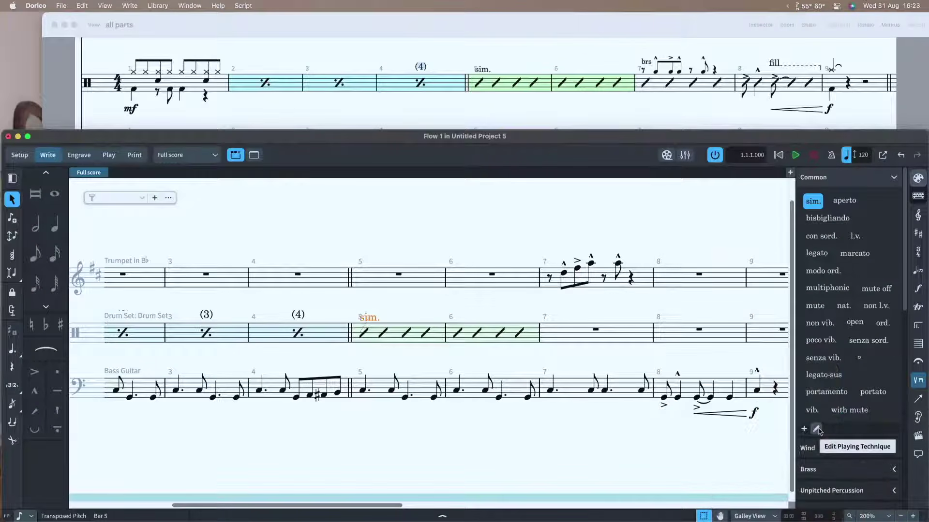
{"action": "left_click", "coordinate": [813, 426]}
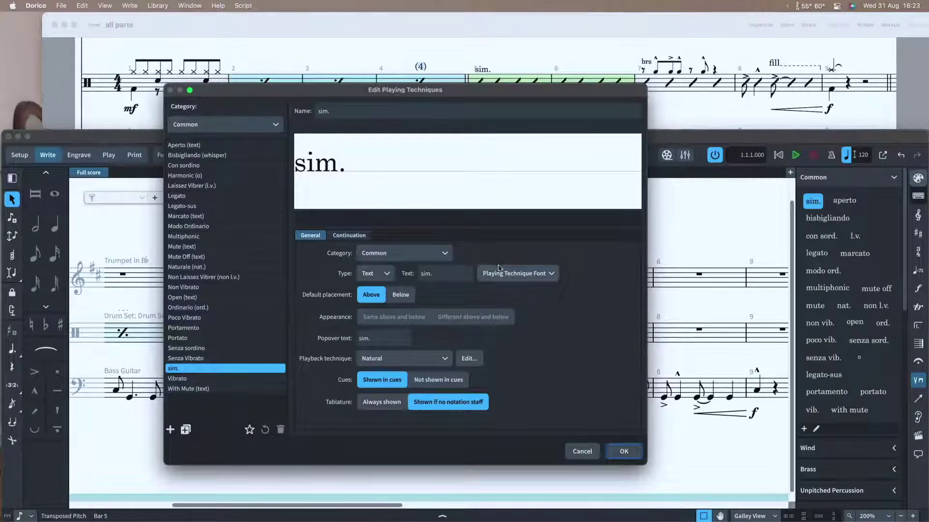
{"action": "left_click", "coordinate": [505, 274]}
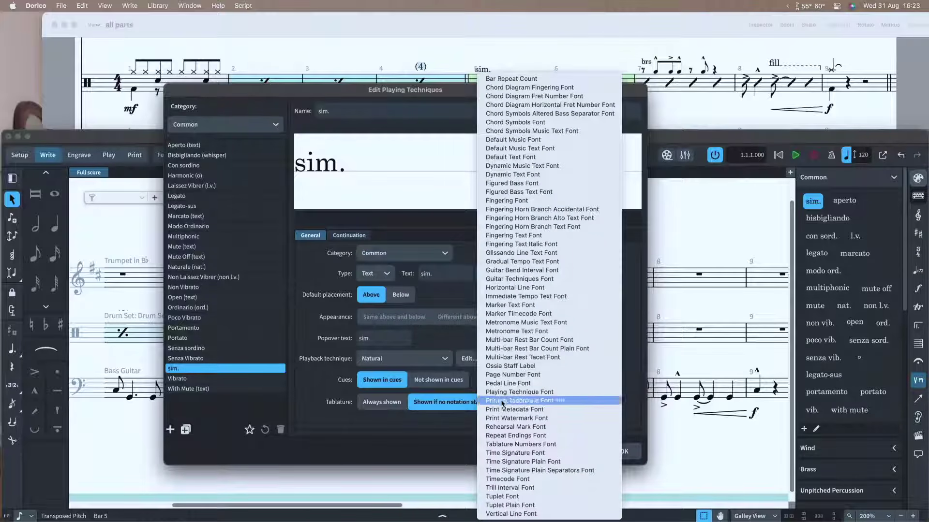
{"action": "left_click", "coordinate": [550, 400]}
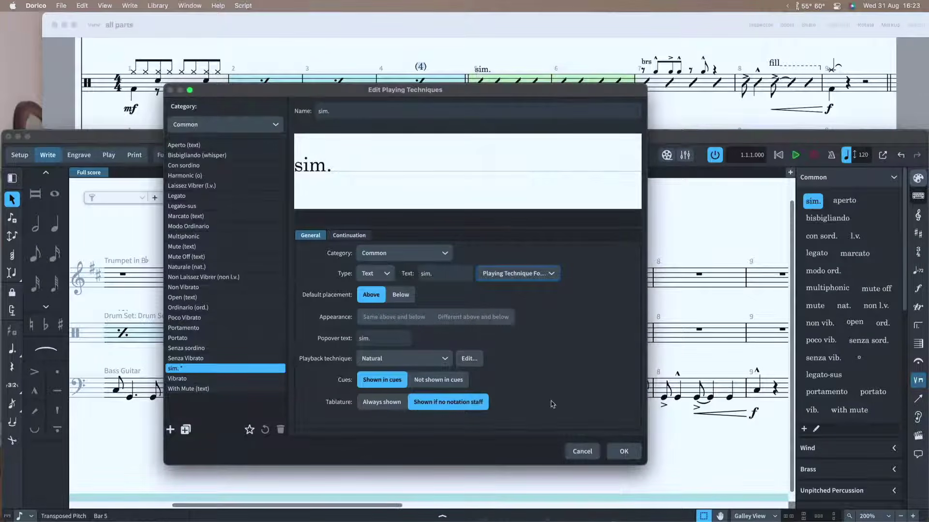
{"action": "left_click", "coordinate": [622, 451]}
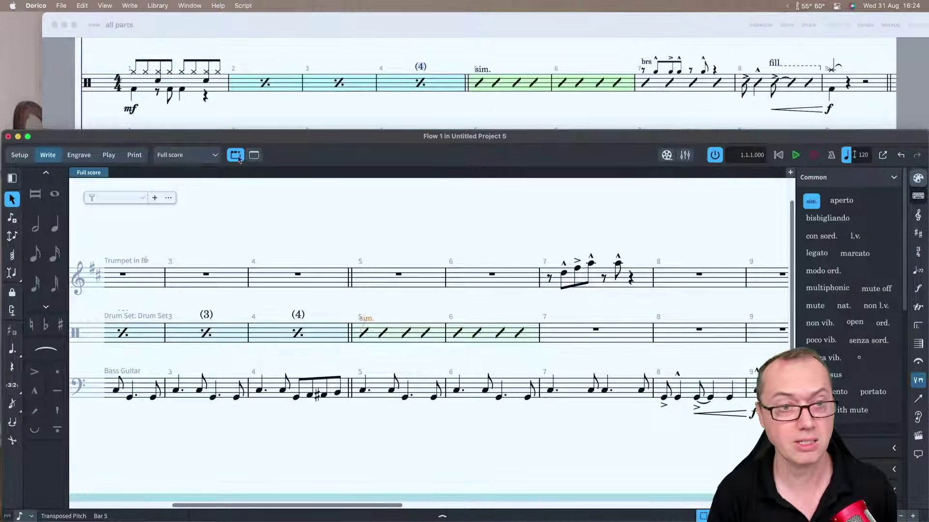
Set the size of the Playing Technique Font sml font style to 9 pt and apply it.
{"action": "left_click", "coordinate": [157, 6]}
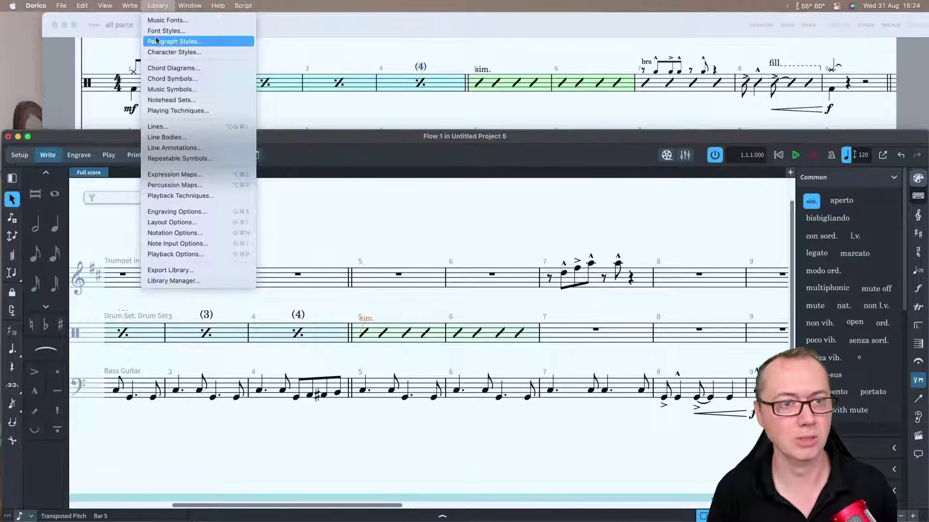
{"action": "left_click", "coordinate": [158, 31]}
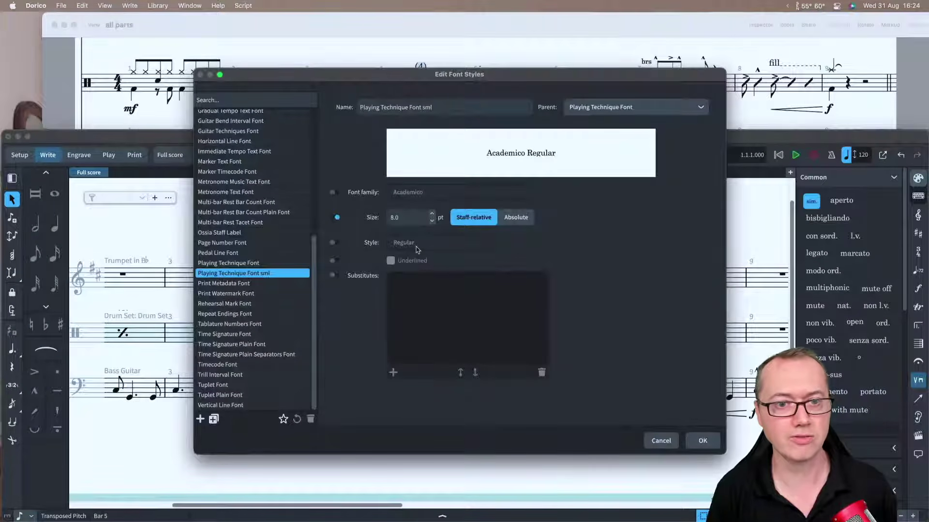
{"action": "double_click", "coordinate": [393, 218]}
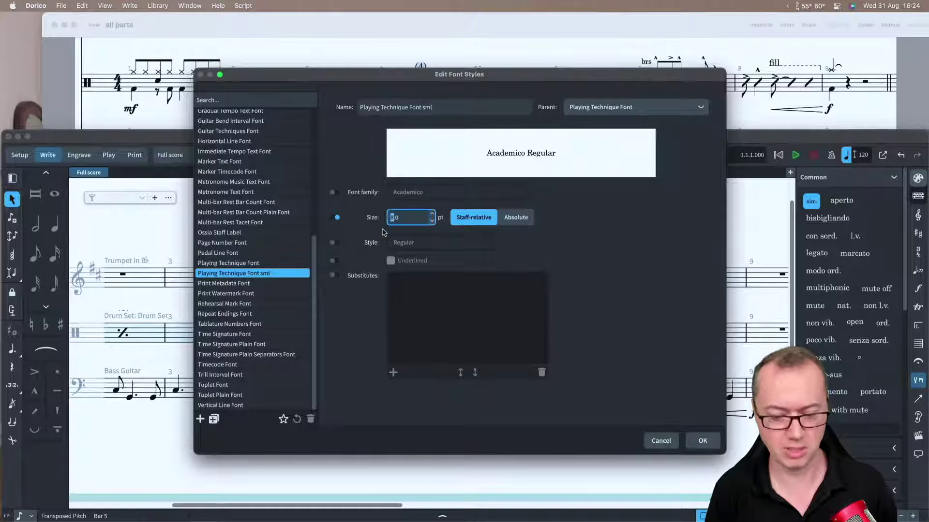
{"action": "type", "text": "9"}
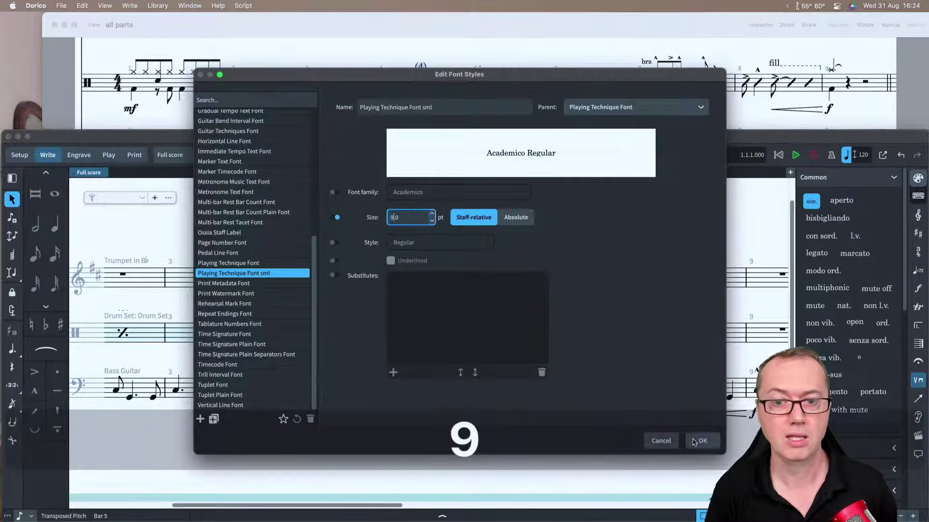
{"action": "left_click", "coordinate": [701, 441]}
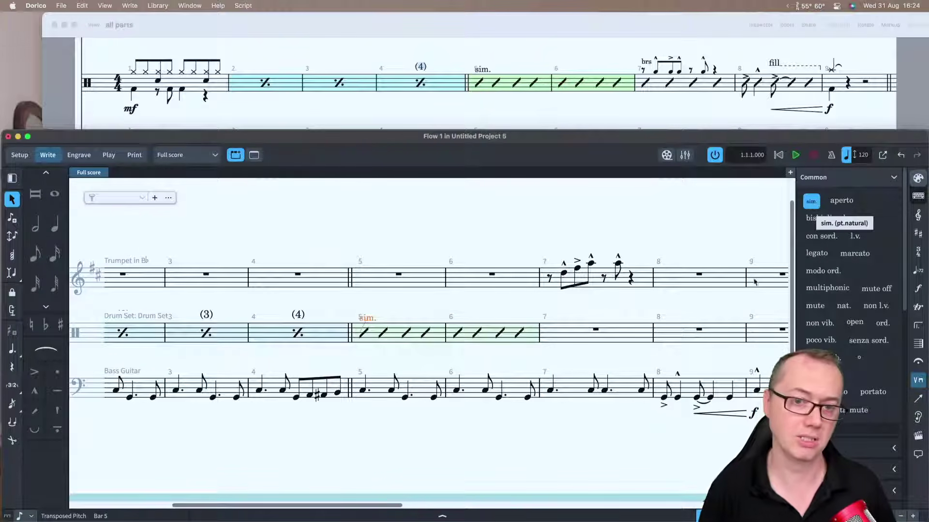
Try filling the drum set's bar 7 with four stemless quarter-note slashes in slash voice 2, and delete them again.
{"action": "scroll", "coordinate": [574, 312], "scroll_direction": "right", "scroll_amount": 3}
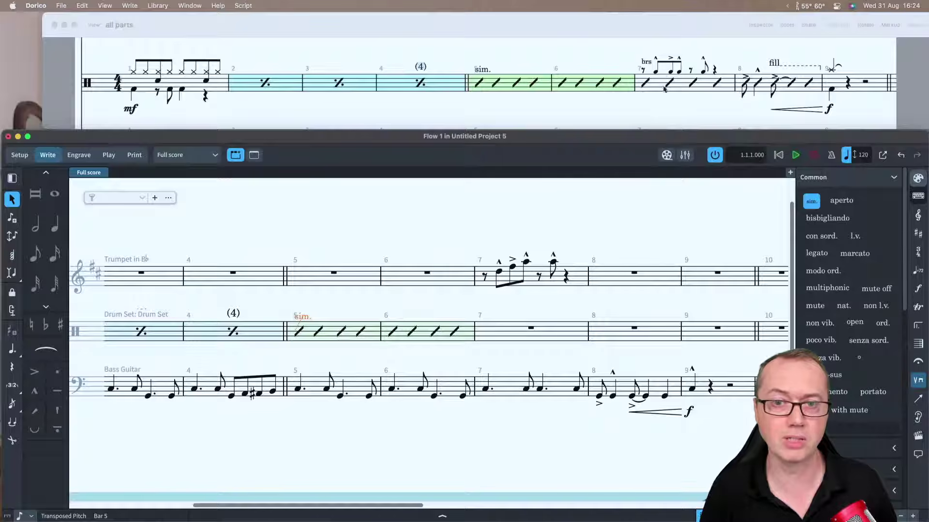
{"action": "left_click", "coordinate": [530, 330]}
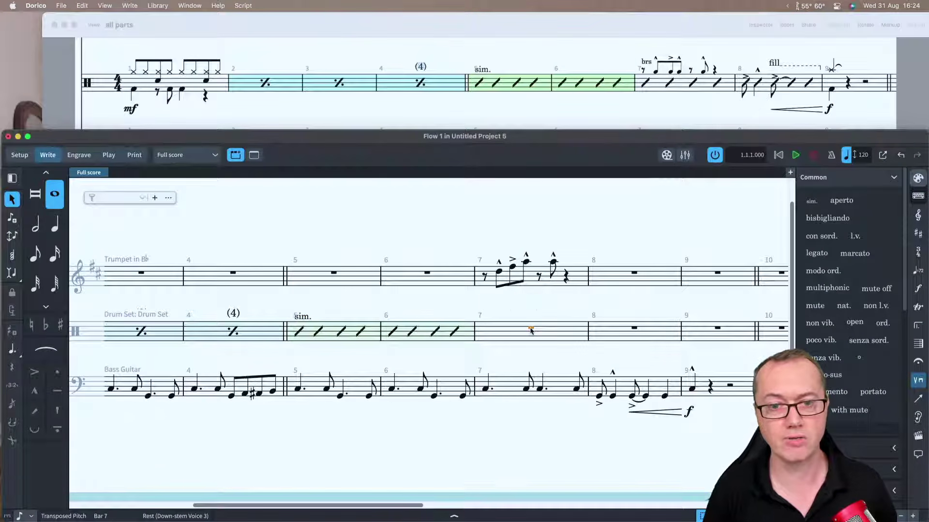
{"action": "key", "text": "Return"}
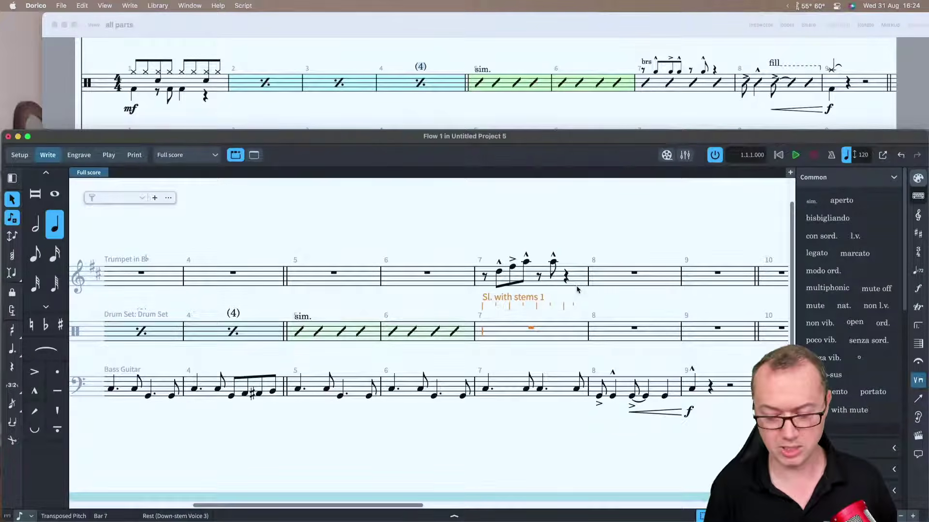
{"action": "key", "text": "Up"}
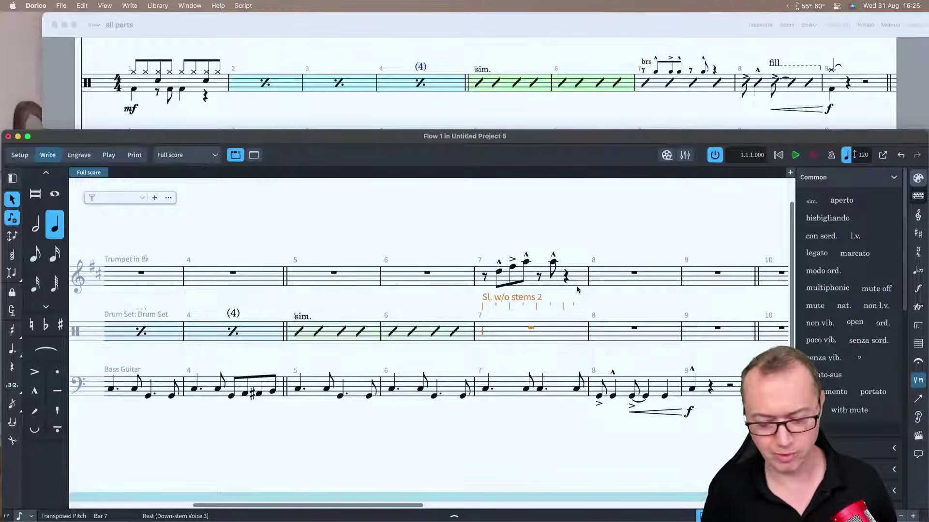
{"action": "key", "text": "y"}
{"action": "key", "text": "y"}
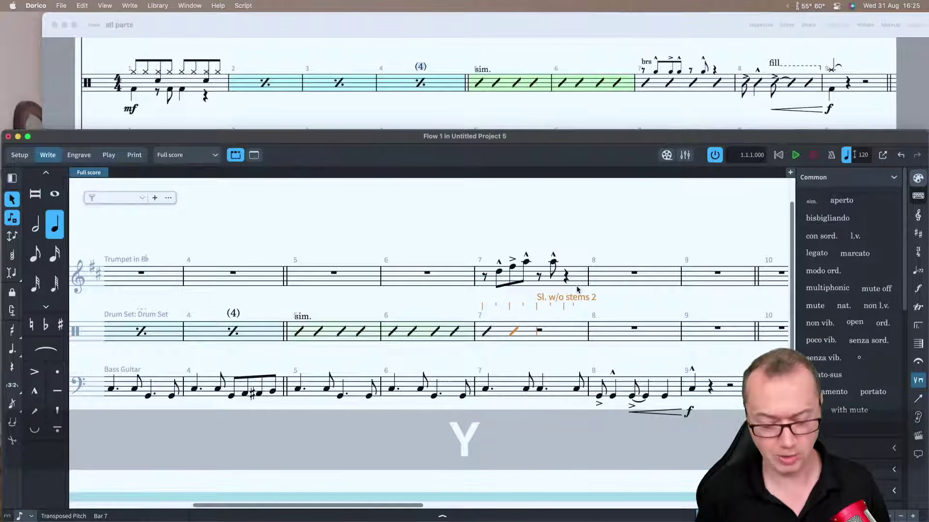
{"action": "key", "text": "f"}
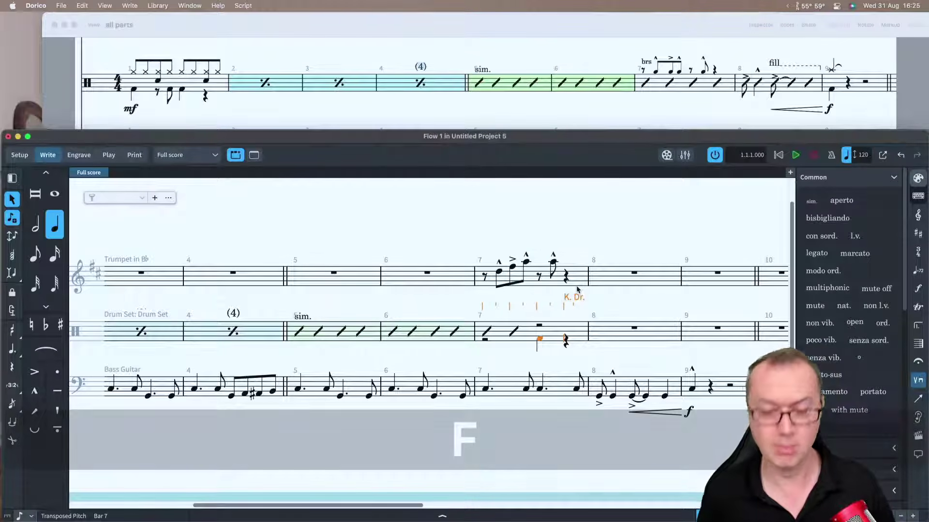
{"action": "key", "text": "super+z"}
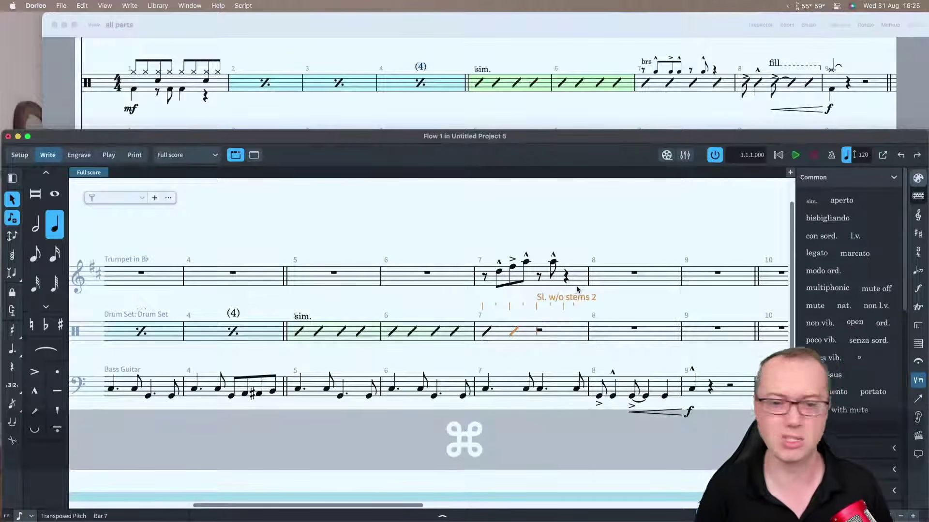
{"action": "key", "text": "y"}
{"action": "key", "text": "y"}
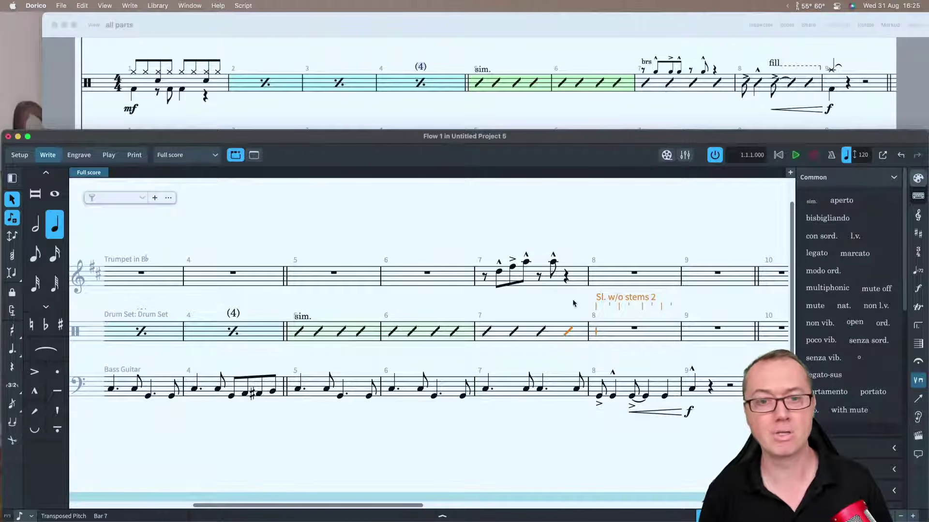
{"action": "key", "text": "super+z"}
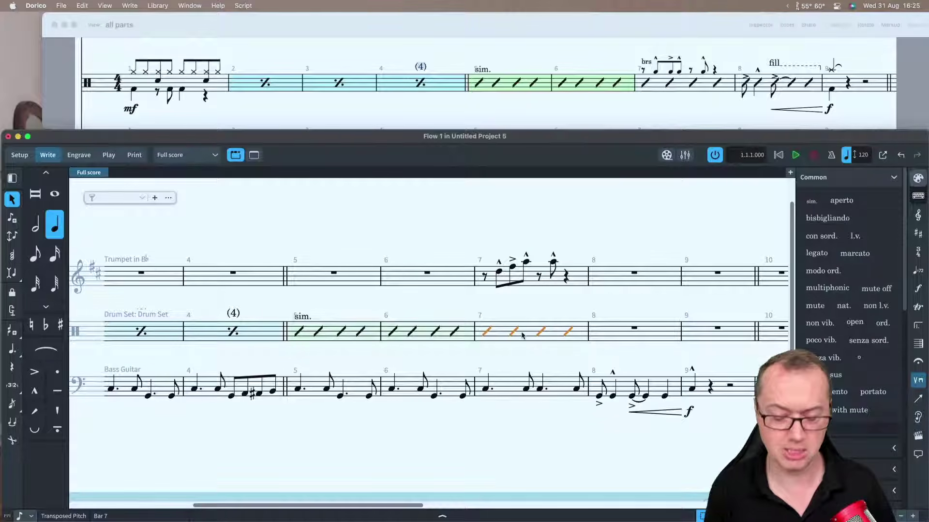
{"action": "key", "text": "BackSpace"}
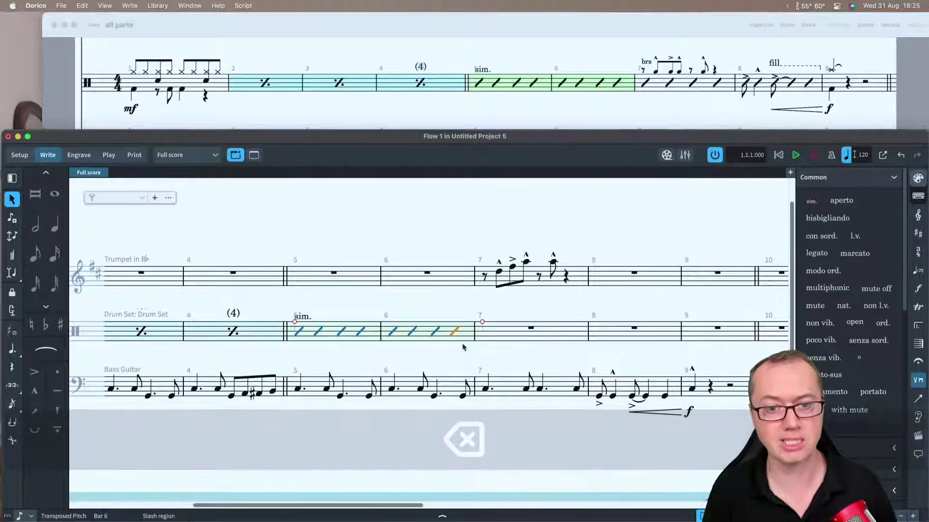
Extend the drum set's slash region from bars 5–6 through the end of bar 7.
{"action": "key", "text": "alt+shift+Right"}
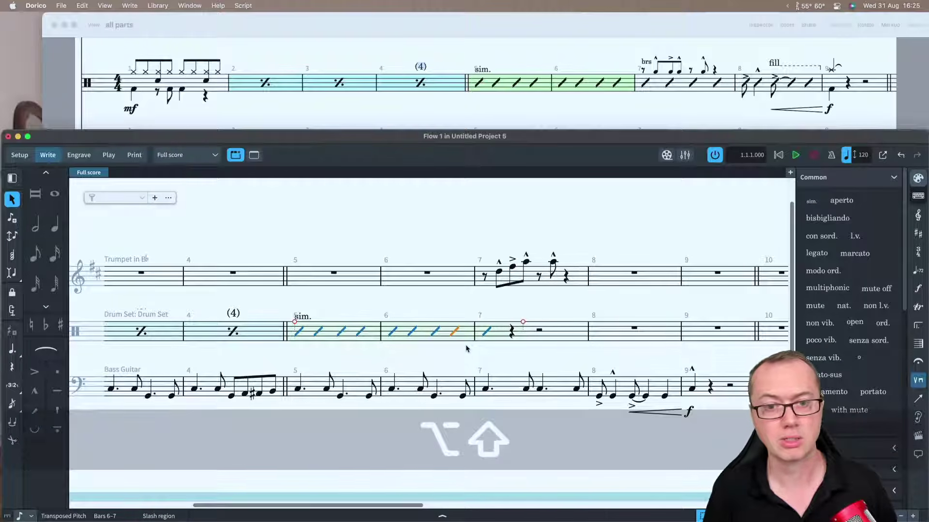
{"action": "key", "text": "alt+shift+Right"}
{"action": "key", "text": "alt+shift+Right"}
{"action": "key", "text": "alt+shift+Right"}
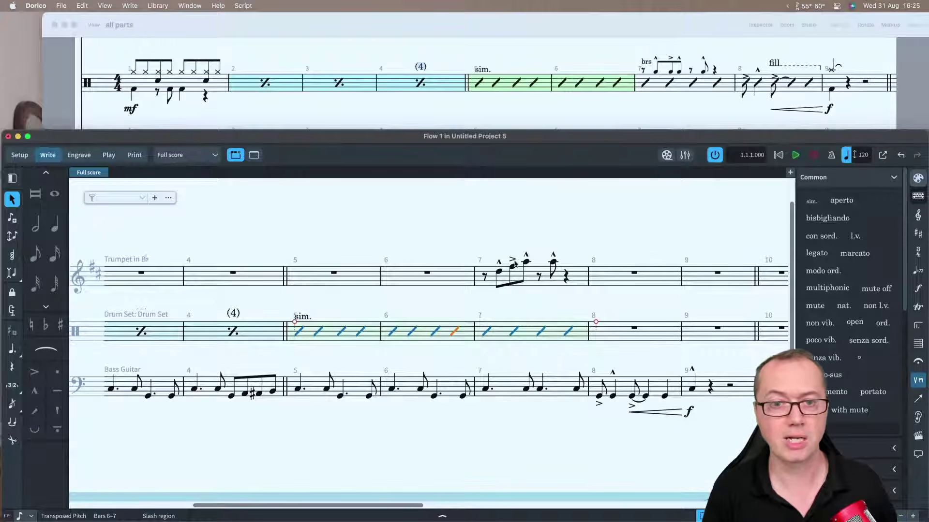
{"action": "left_click", "coordinate": [503, 338]}
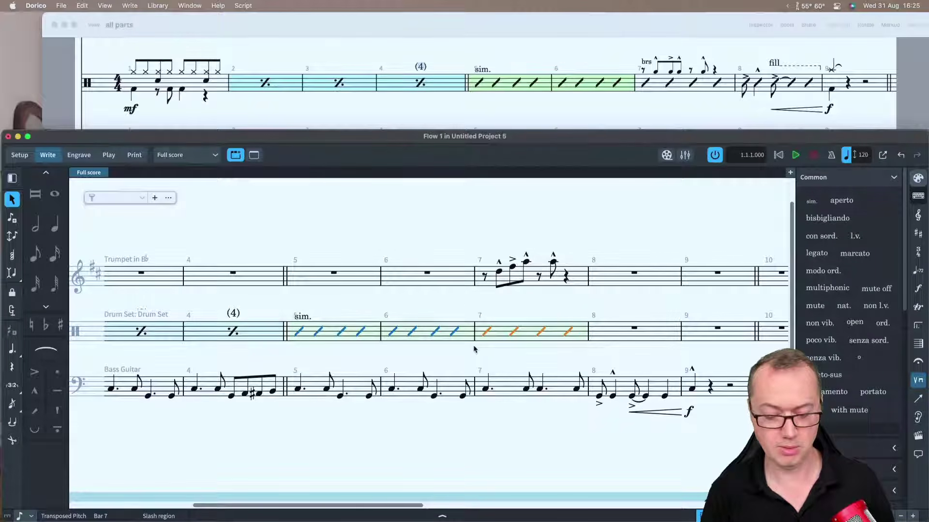
{"action": "key", "text": "shift+u"}
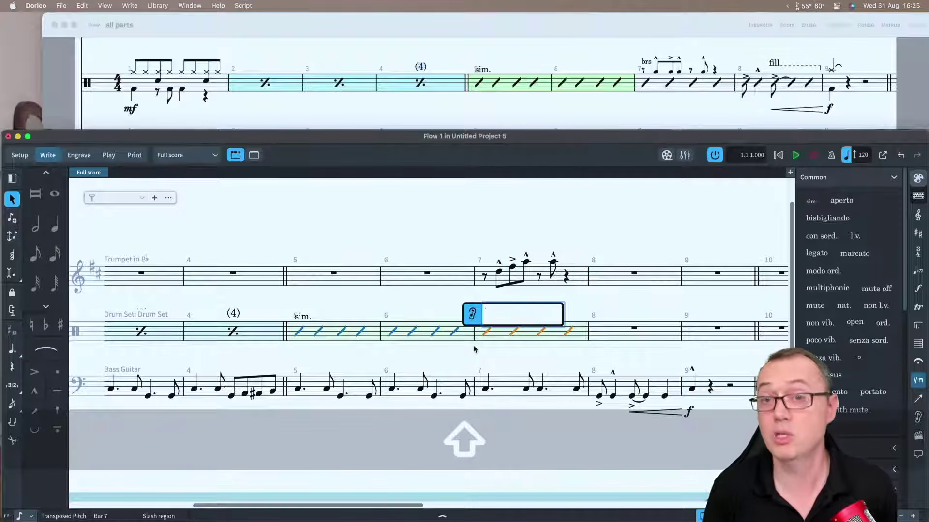
{"action": "key", "text": "Escape"}
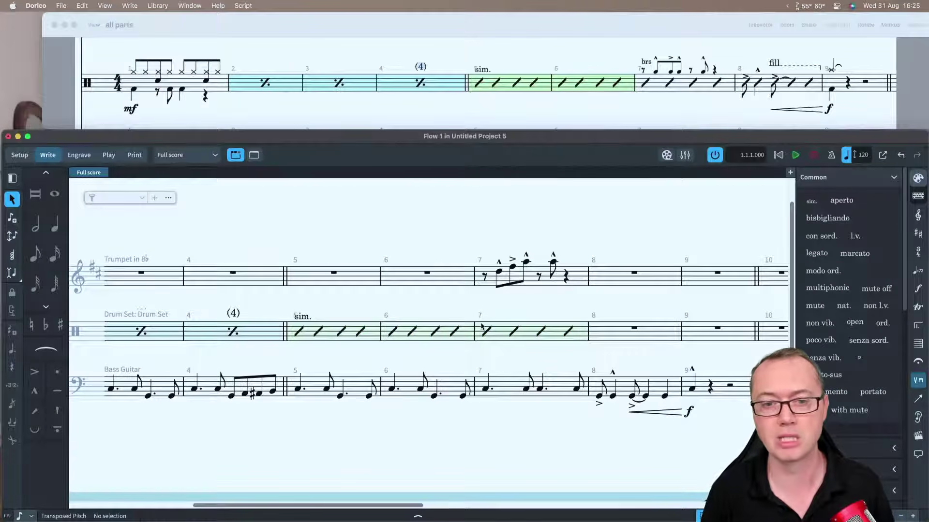
Split the drum set's slash region at beat 2 of bar 7.
{"action": "left_click", "coordinate": [481, 327]}
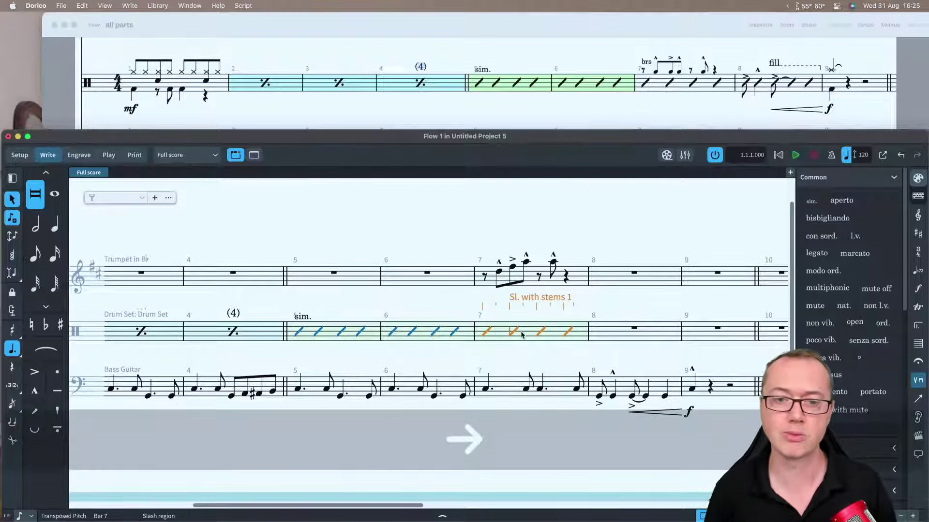
{"action": "key", "text": "Right"}
{"action": "key", "text": "Left"}
{"action": "key", "text": "u"}
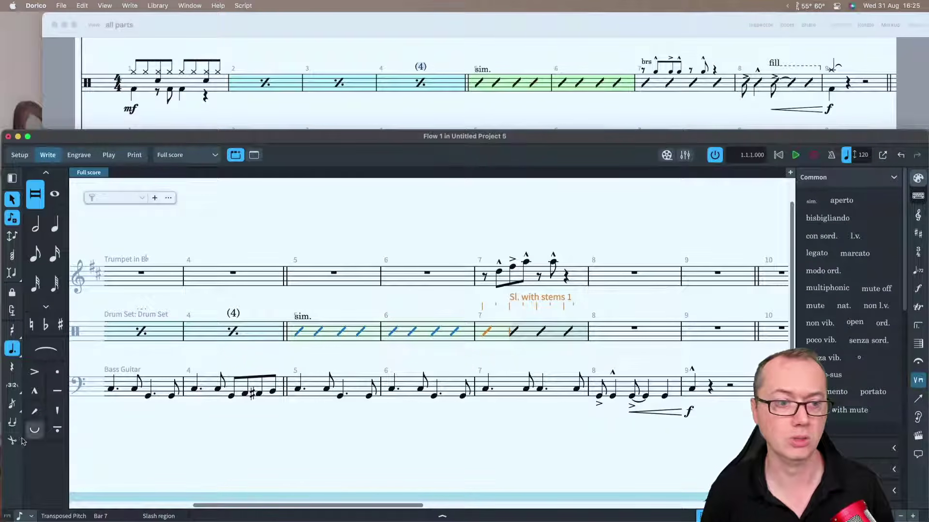
Shorten the drum set's slash region by four beats so it ends at the end of bar 6, clearing bar 7.
{"action": "key", "text": "Escape"}
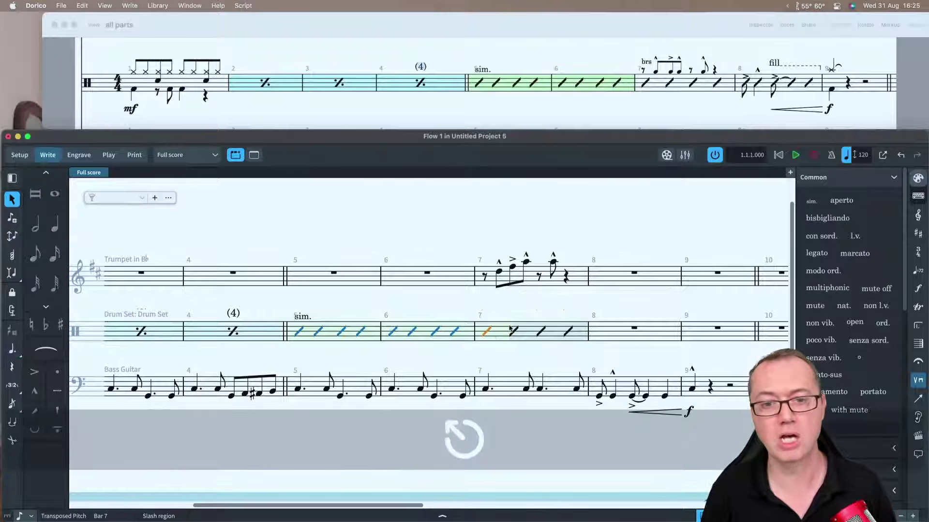
{"action": "key", "text": "super+z"}
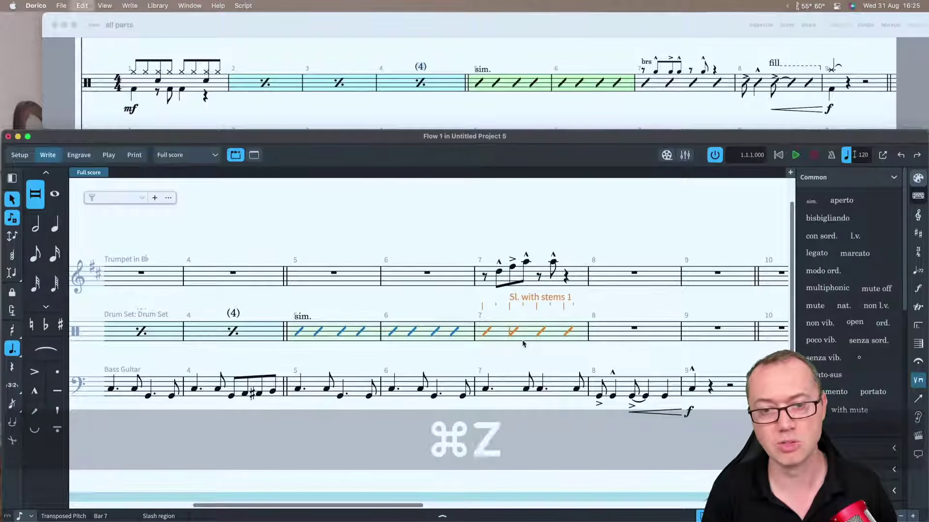
{"action": "key", "text": "super+shift+z"}
{"action": "key", "text": "alt+shift+Left"}
{"action": "key", "text": "alt+shift+Left"}
{"action": "key", "text": "alt+shift+Left"}
{"action": "key", "text": "alt+shift+Left"}
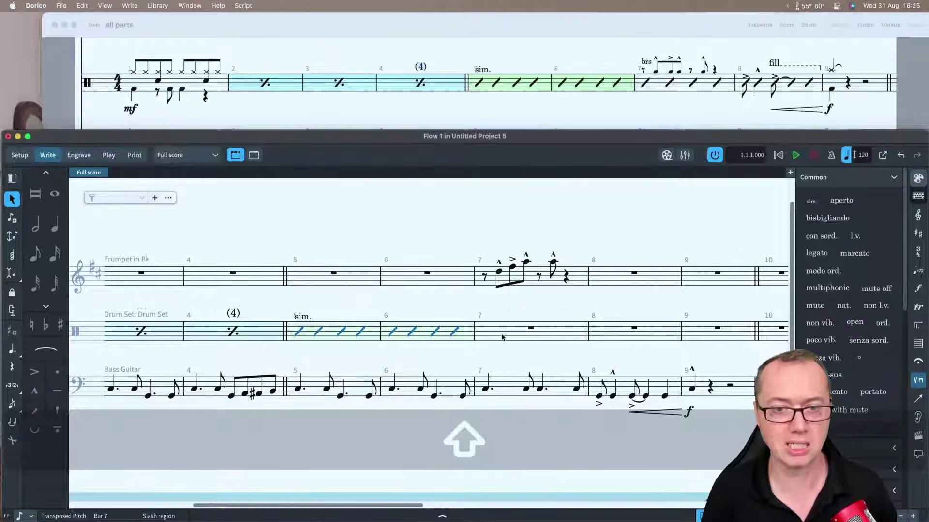
Enter four quarter-note stemless slashes in bar 7 of the drum set staff, using the slash voice without stems.
{"action": "left_click", "coordinate": [502, 336]}
{"action": "key", "text": "Return"}
{"action": "key", "text": "Up"}
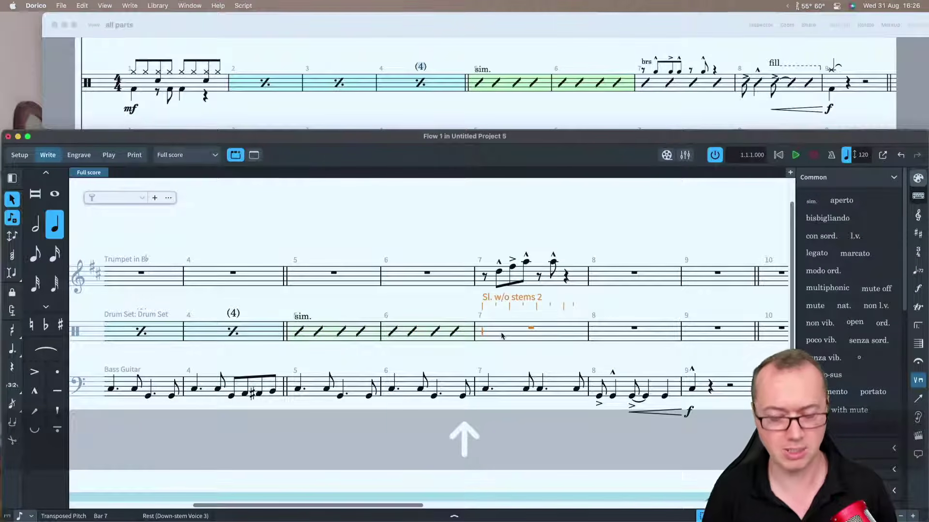
{"action": "key", "text": "y"}
{"action": "key", "text": "Escape"}
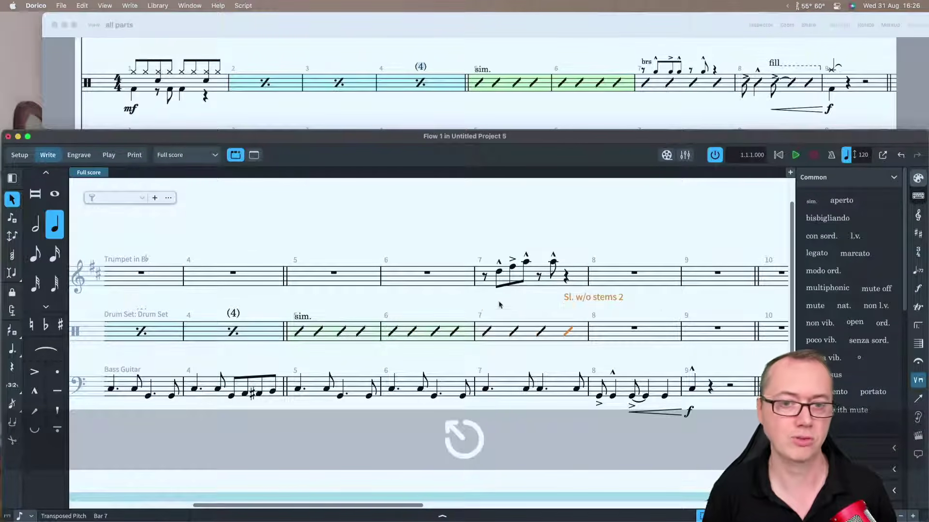
Add a cue from Trumpet (B Flat) above the slashes across bar 7 of the drum set staff.
{"action": "left_click", "coordinate": [497, 332], "text": "shift"}
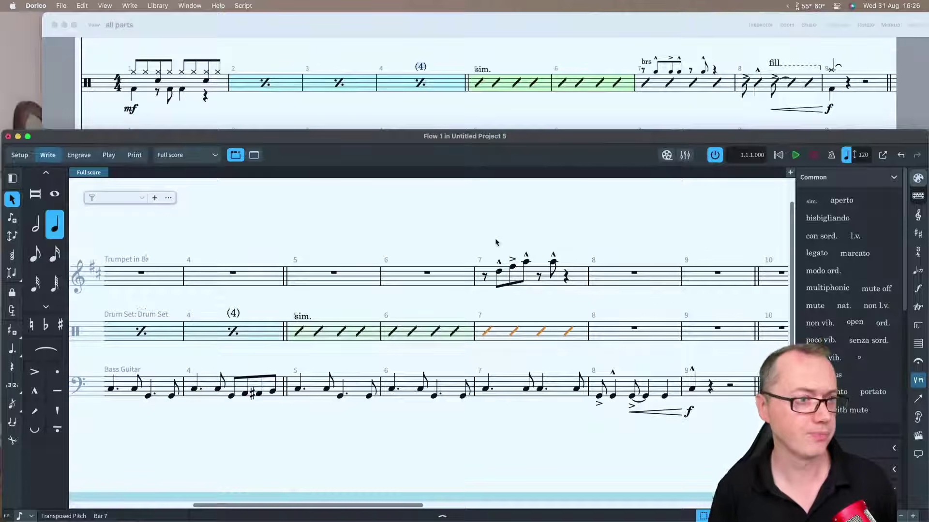
{"action": "key", "text": "shift+p"}
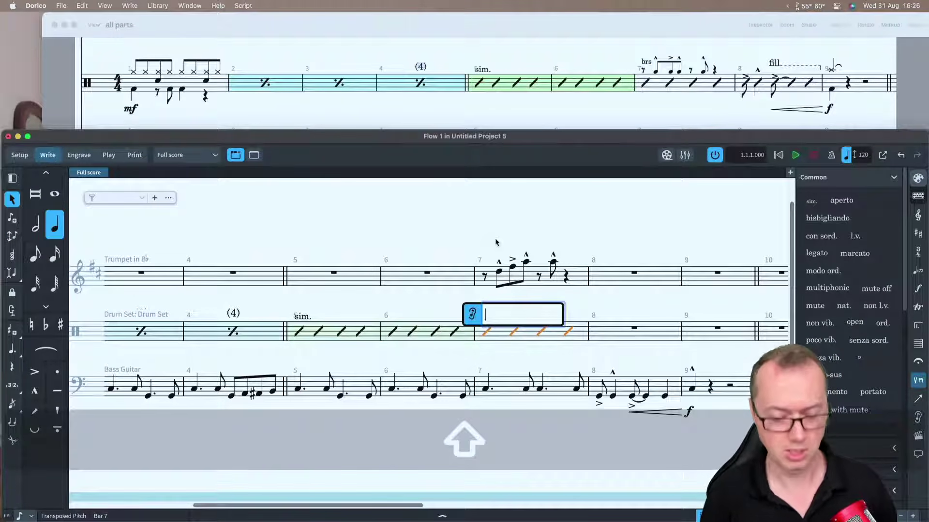
{"action": "type", "text": "tr"}
{"action": "key", "text": "Down"}
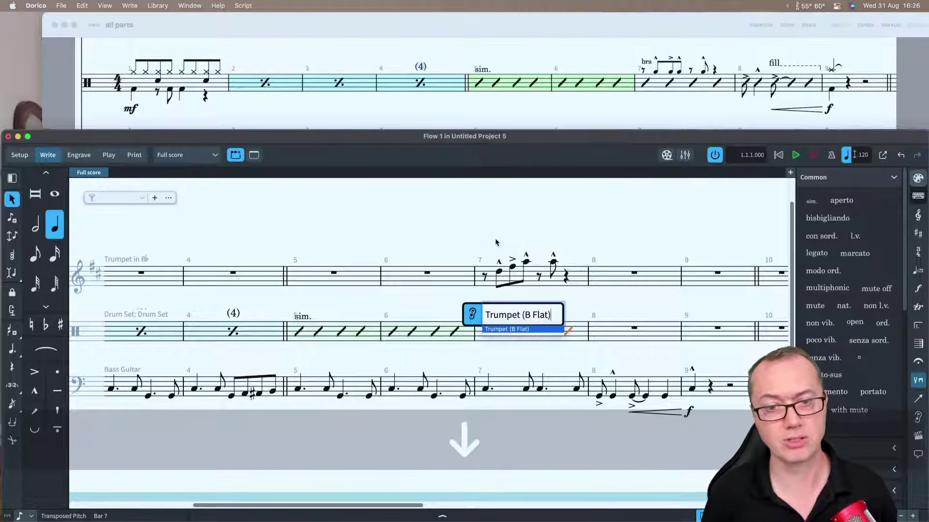
{"action": "key", "text": "Return"}
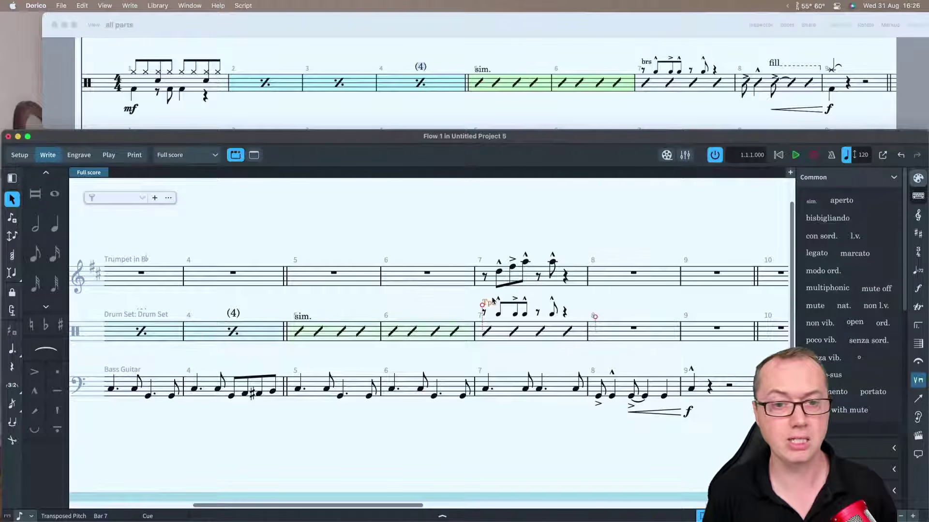
In the Engraving Options for cues, set the rhythmic cues' distance from space above staff to 0 and apply it.
{"action": "key", "text": "super+shift+e"}
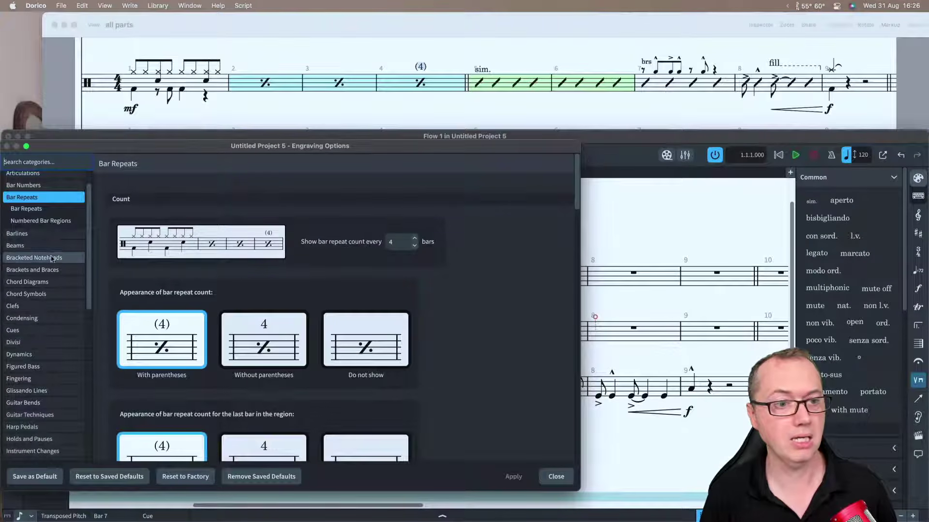
{"action": "left_click", "coordinate": [39, 330]}
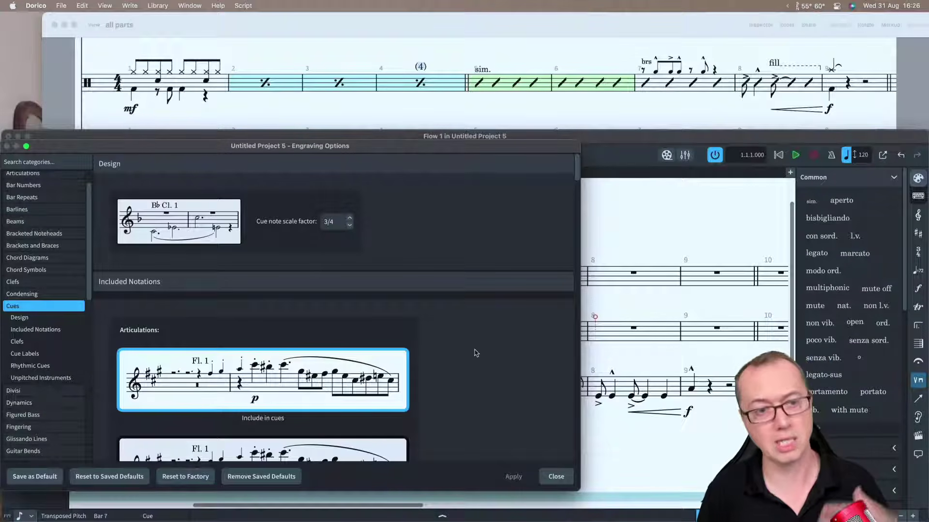
{"action": "scroll", "coordinate": [475, 353], "scroll_direction": "down", "scroll_amount": 3}
{"action": "left_click", "coordinate": [40, 366]}
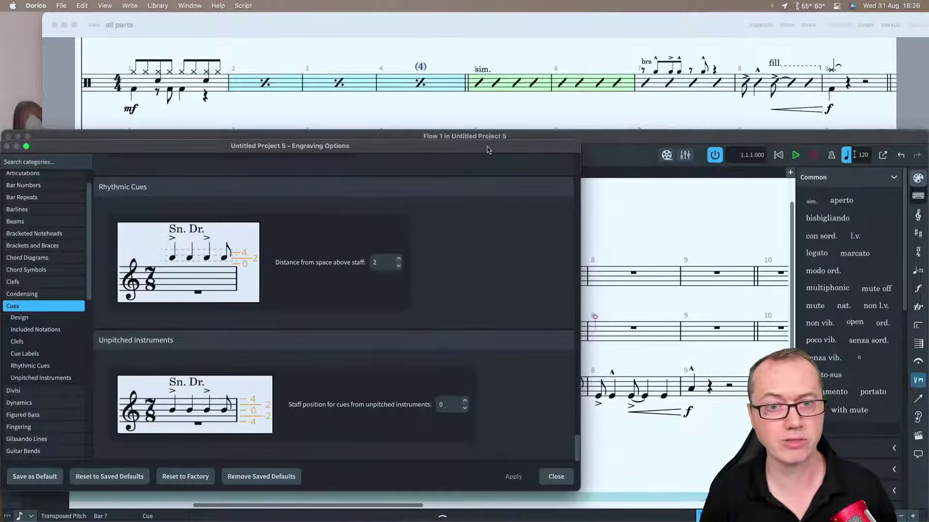
{"action": "left_click_drag", "start_coordinate": [488, 150], "coordinate": [337, 154]}
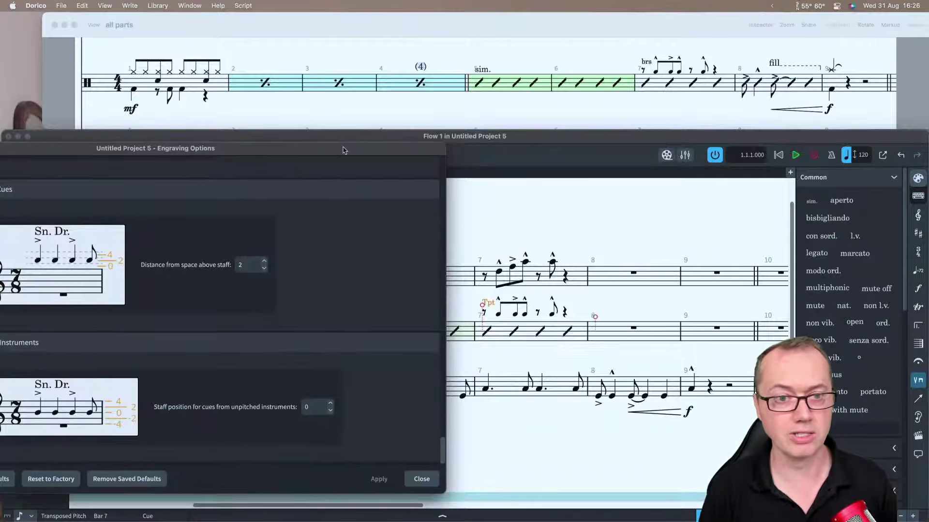
{"action": "left_click_drag", "start_coordinate": [342, 149], "coordinate": [585, 153]}
{"action": "double_click", "coordinate": [491, 271]}
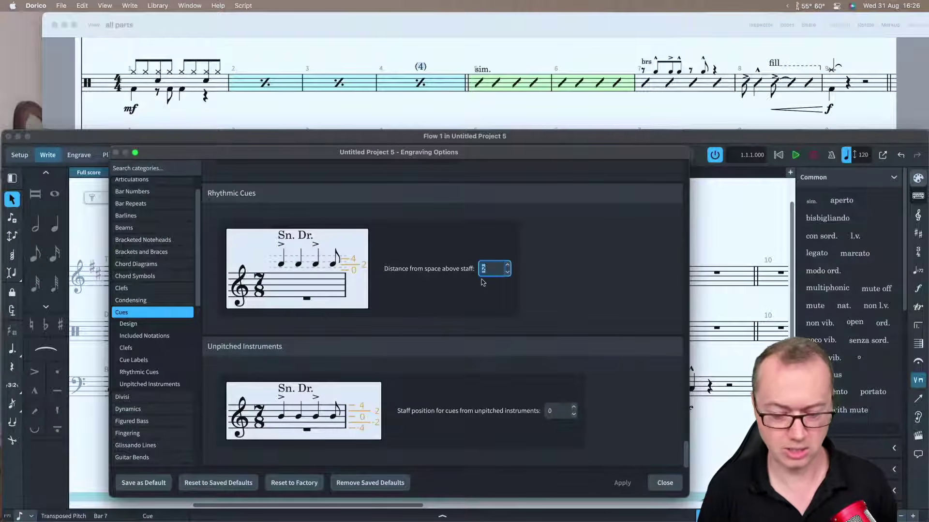
{"action": "type", "text": "0"}
{"action": "key", "text": "Tab"}
{"action": "left_click", "coordinate": [623, 483]}
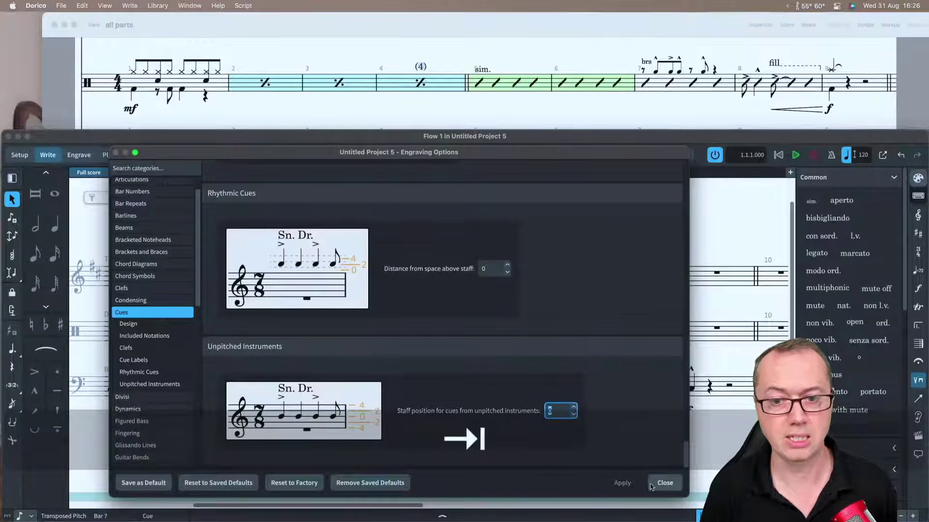
{"action": "left_click", "coordinate": [664, 483]}
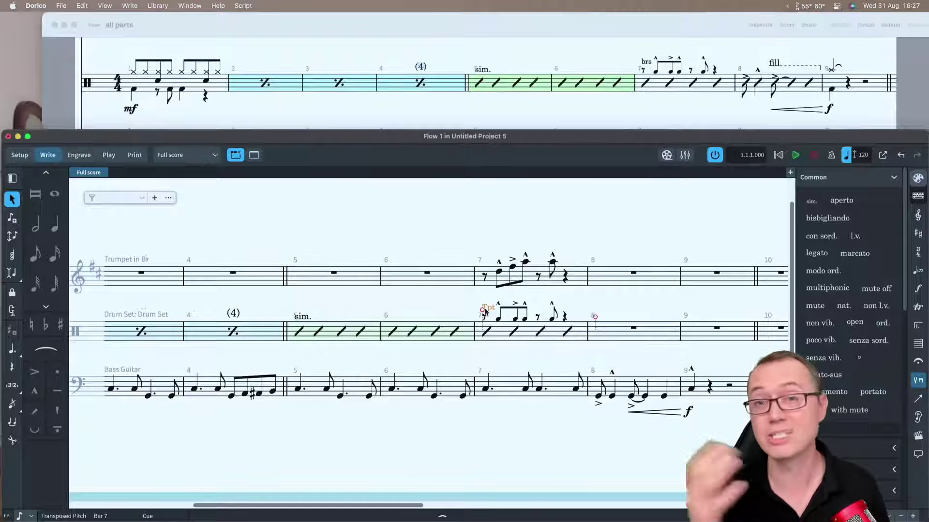
Change the start text of the trumpet cue in bar 7 of the drum staff to "brs".
{"action": "key", "text": "super+8"}
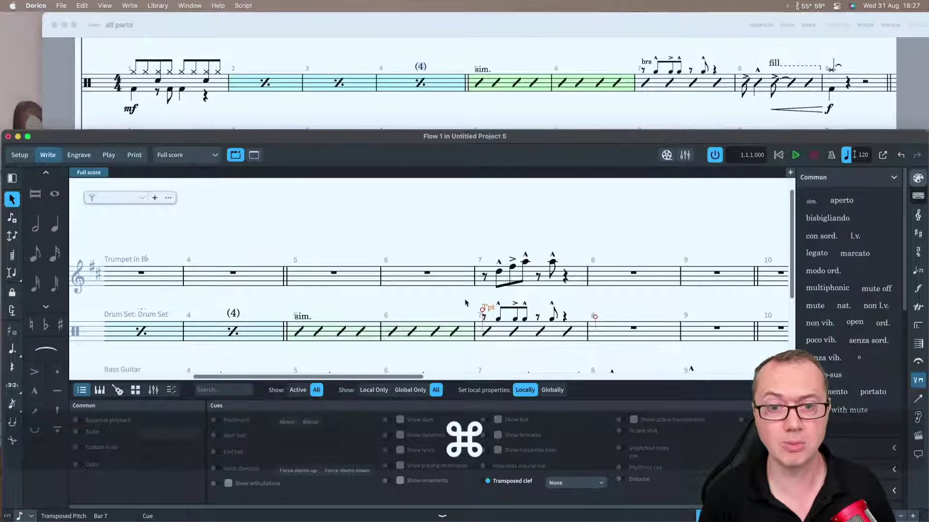
{"action": "left_click", "coordinate": [464, 302]}
{"action": "left_click", "coordinate": [488, 309]}
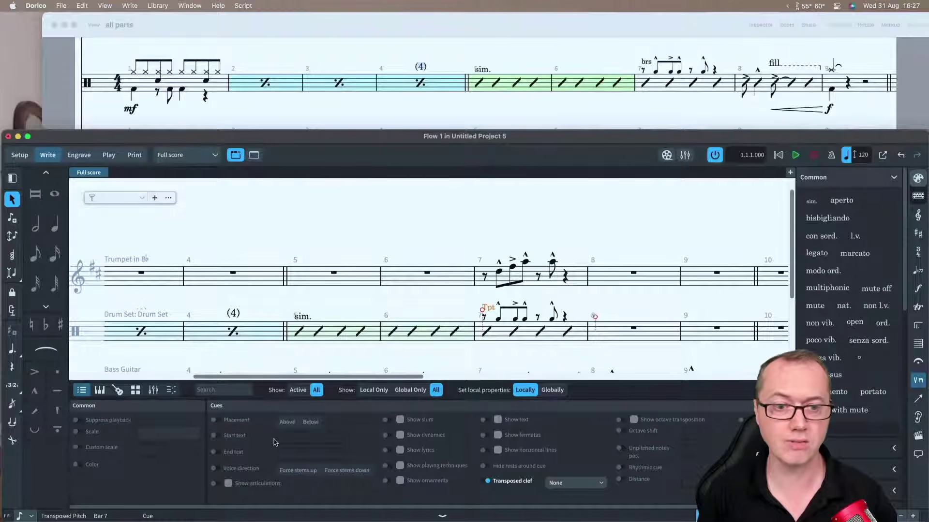
{"action": "left_click", "coordinate": [292, 440]}
{"action": "type", "text": "brs"}
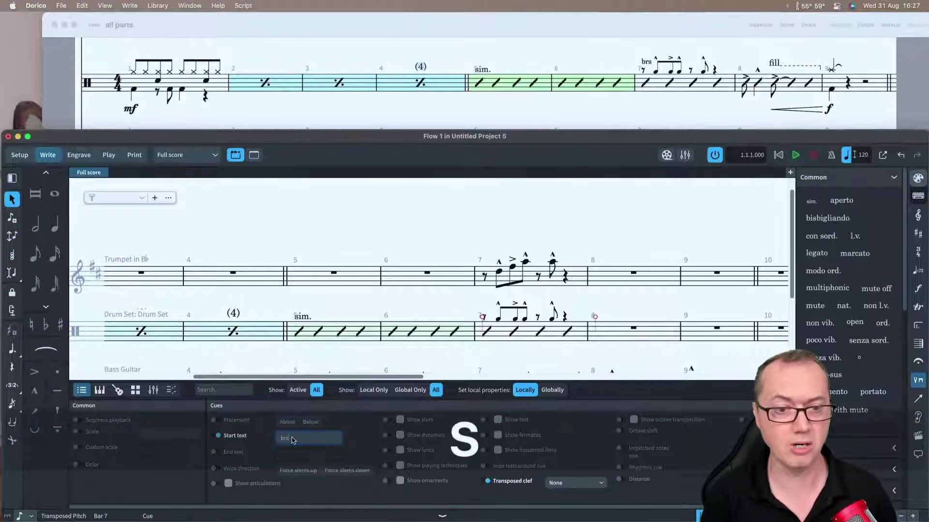
{"action": "key", "text": "Tab"}
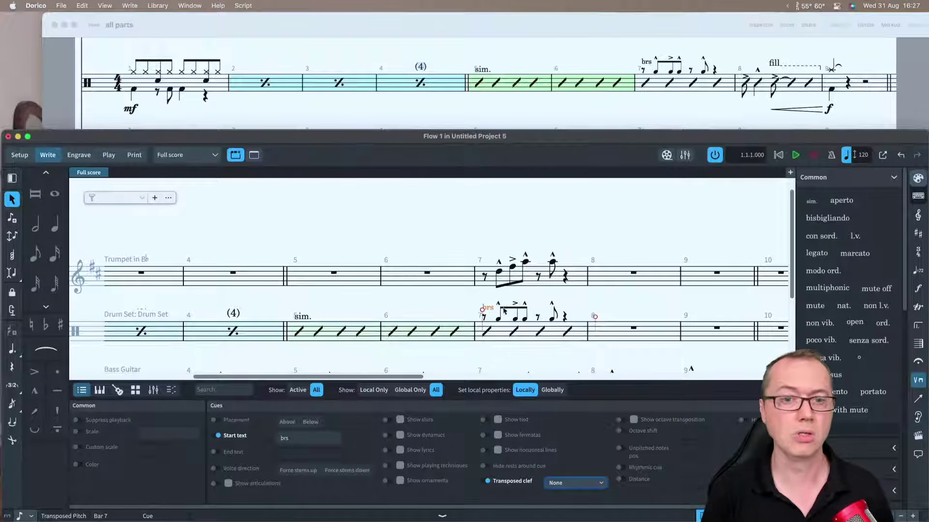
{"action": "left_click", "coordinate": [632, 304]}
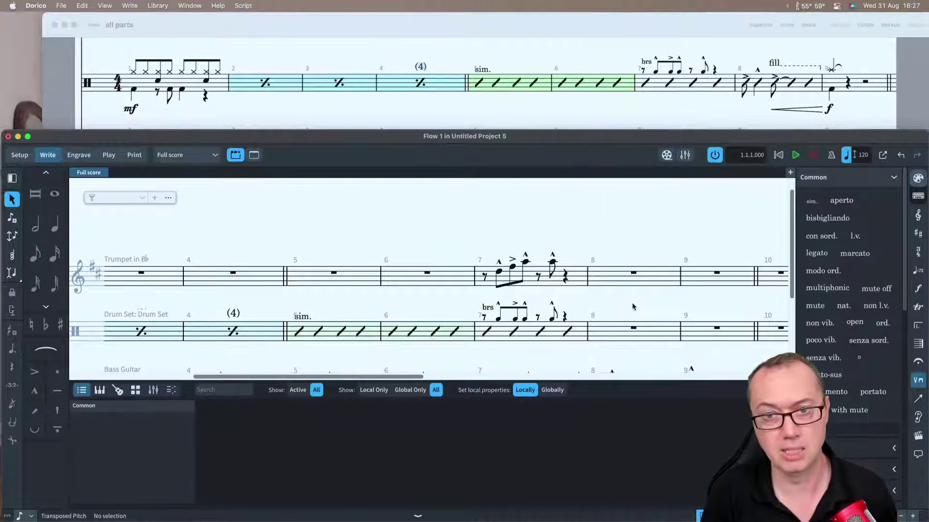
Hide the properties and notations panels, compare bar 8 with the reference drum part, and select the bass guitar's bar 8.
{"action": "scroll", "coordinate": [581, 309], "scroll_direction": "right", "scroll_amount": 5}
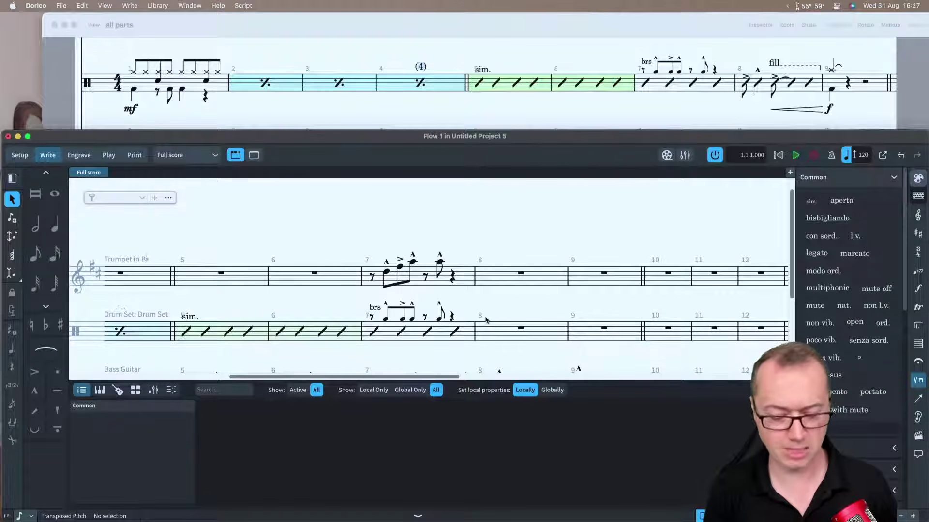
{"action": "key", "text": "super+8"}
{"action": "key", "text": "super+9"}
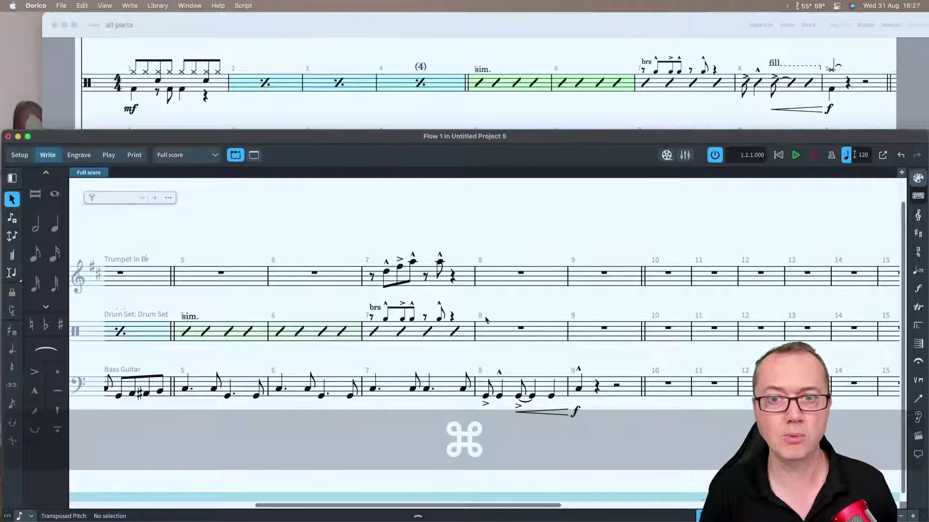
{"action": "scroll", "coordinate": [718, 103], "scroll_direction": "down", "scroll_amount": 2}
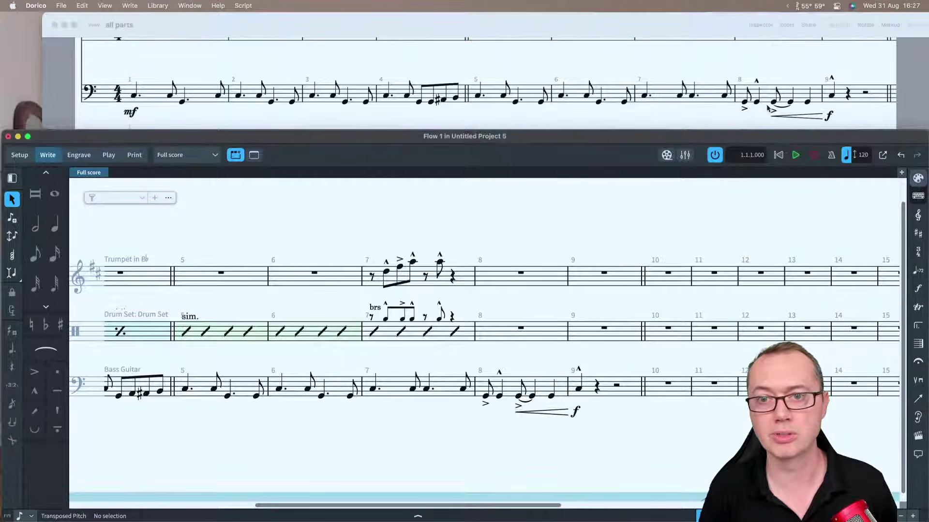
{"action": "scroll", "coordinate": [766, 107], "scroll_direction": "up", "scroll_amount": 1}
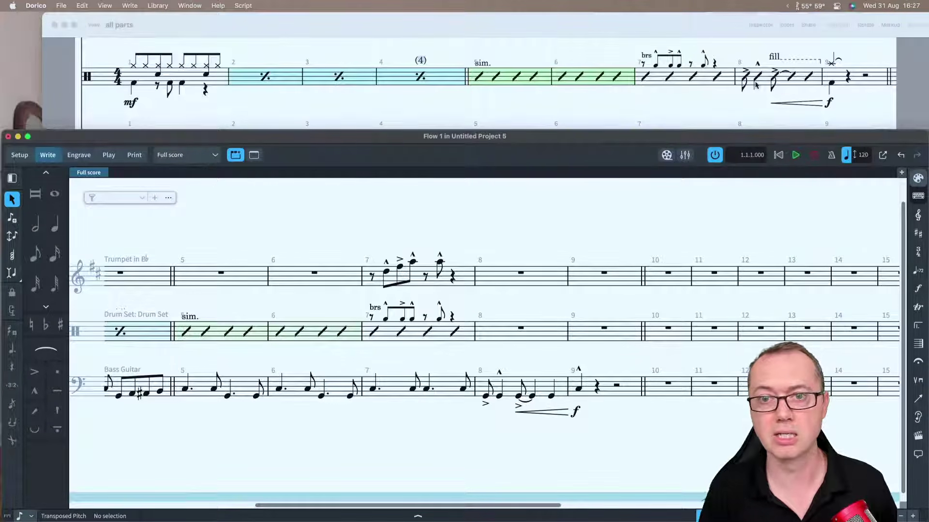
{"action": "left_click", "coordinate": [510, 392]}
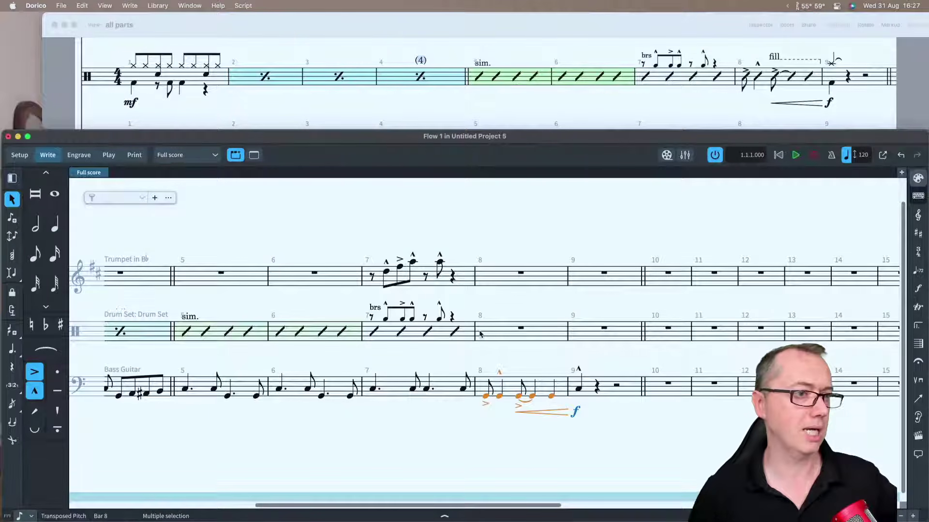
Shorten the drum set's slash region by three beats so it ends after the first beat of bar 6.
{"action": "left_click", "coordinate": [346, 333]}
{"action": "key", "text": "alt+shift+Left"}
{"action": "key", "text": "alt+shift+Left"}
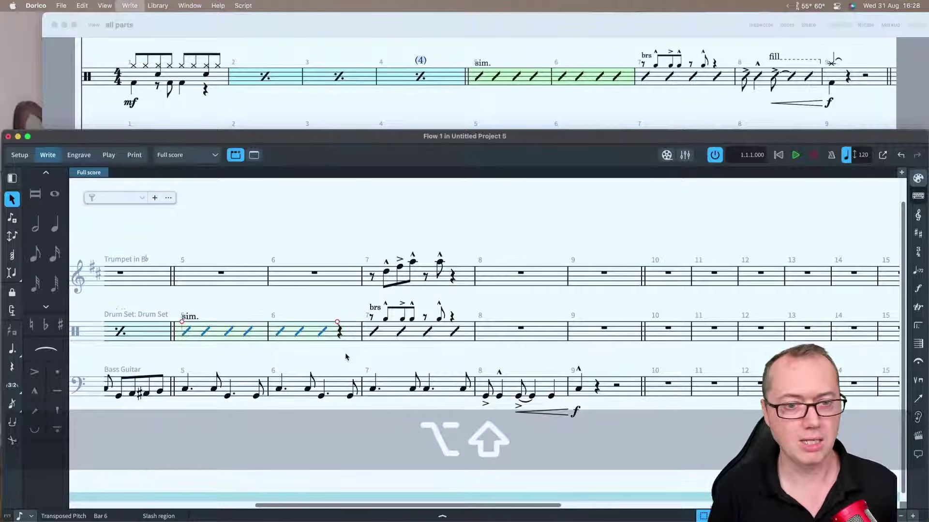
{"action": "key", "text": "alt+shift+Left"}
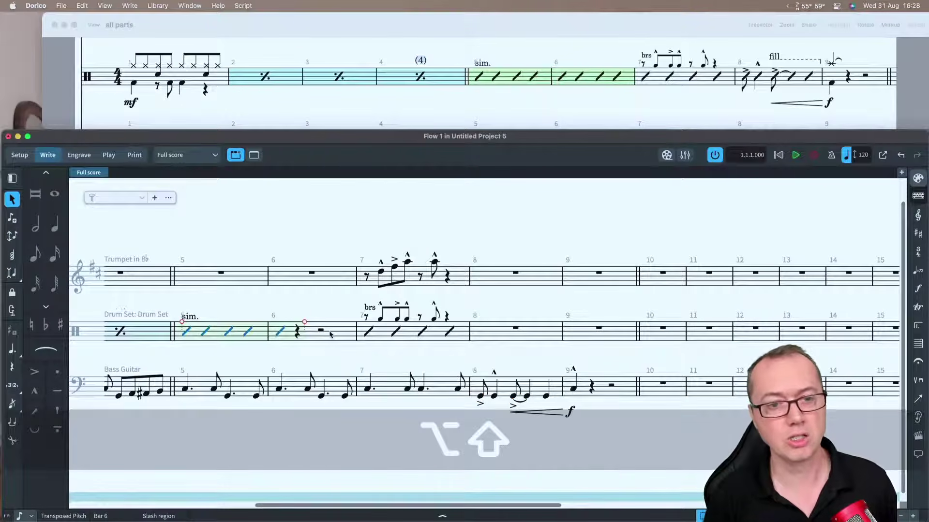
Enter a quarter-note bass drum on beat 3 and a snare drum on beat 4 in bar 6 of the drum staff.
{"action": "key", "text": "Return"}
{"action": "type", "text": "fc"}
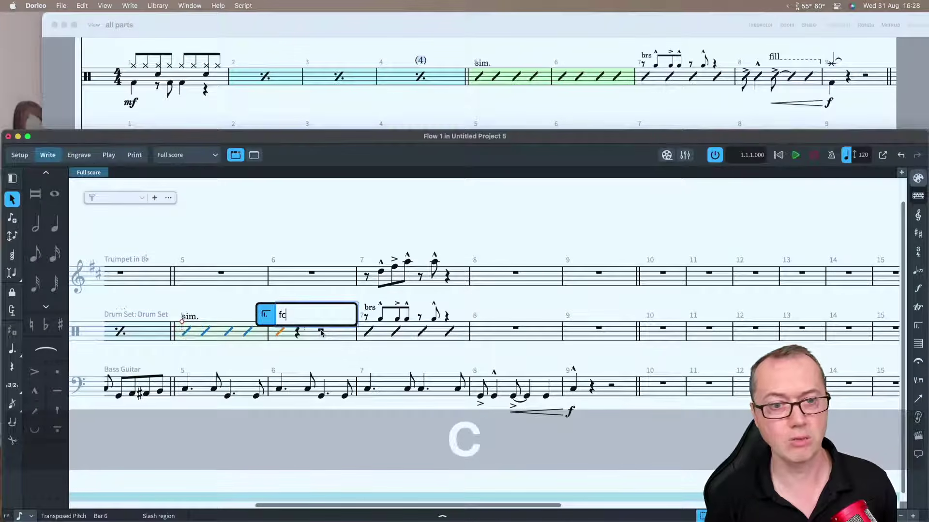
{"action": "key", "text": "Return"}
{"action": "key", "text": "Escape"}
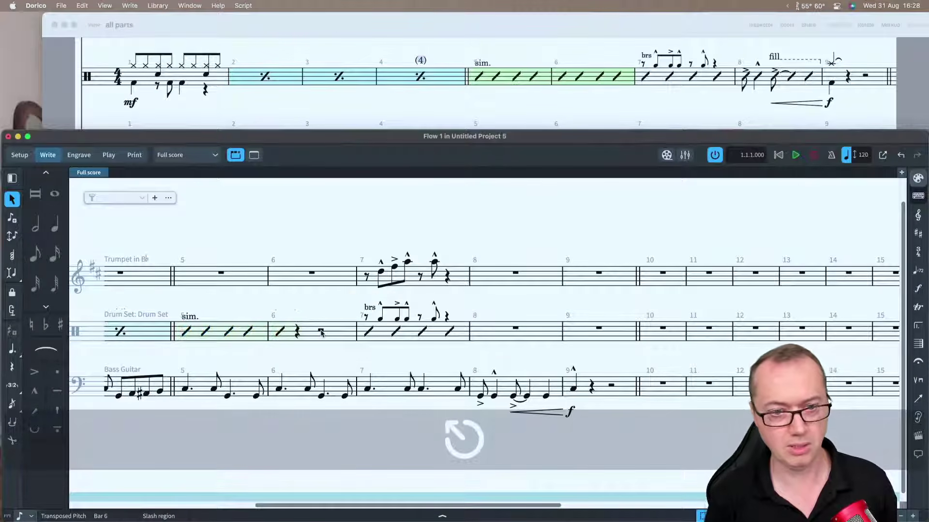
{"action": "key", "text": "f"}
{"action": "key", "text": "c"}
{"action": "key", "text": "Escape"}
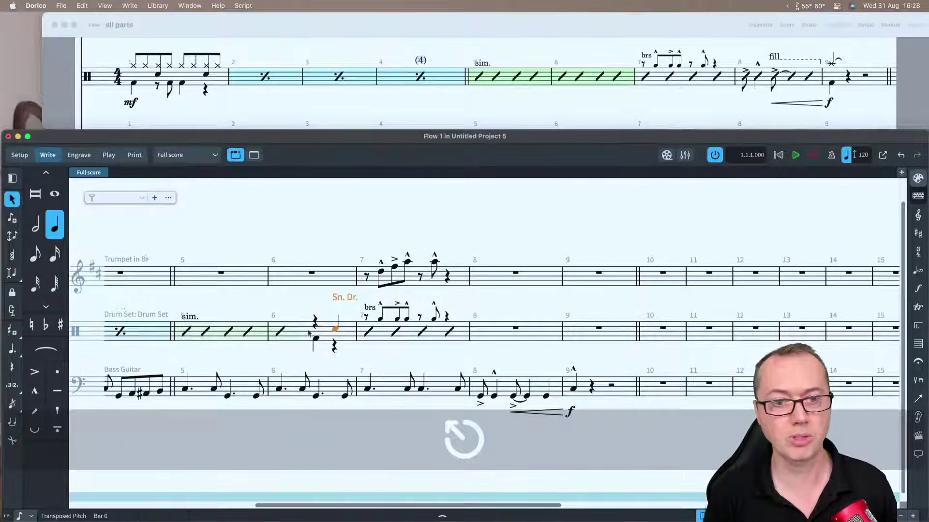
Extend the slash region by three beats to the end of bar 6, covering the entered drum notes.
{"action": "left_click", "coordinate": [283, 332]}
{"action": "key", "text": "alt+shift+Right"}
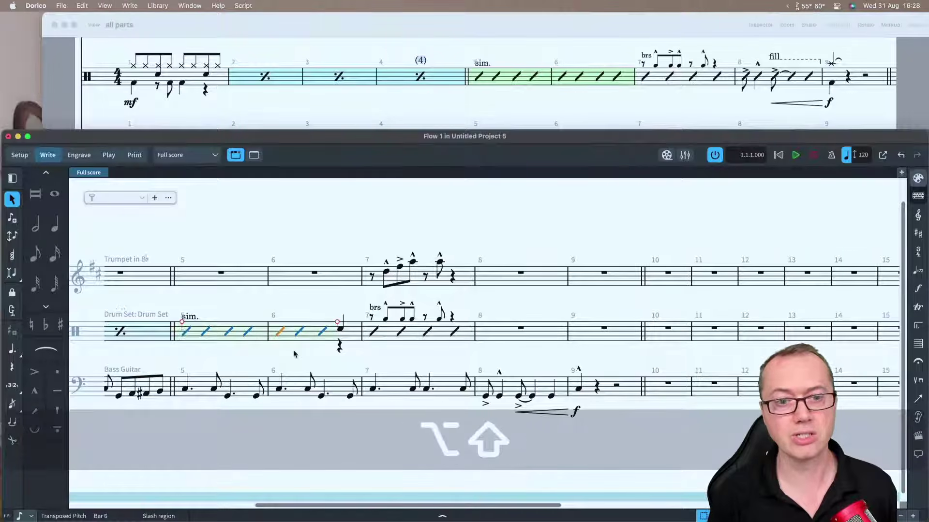
{"action": "key", "text": "alt+shift+Right"}
{"action": "key", "text": "alt+shift+Right"}
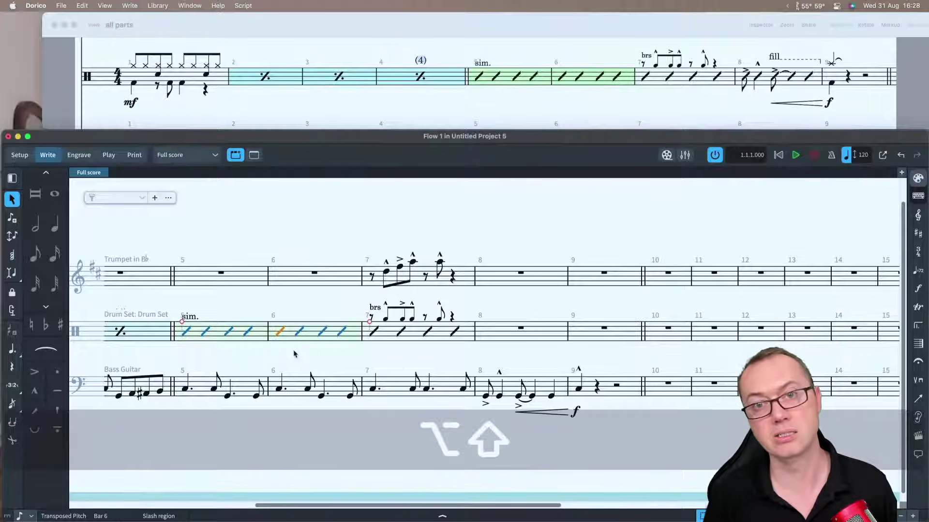
Shorten the drum set's slash region by two beats, and delete the slash region and drum notes in bars 5 and 6.
{"action": "key", "text": "alt+shift+Left"}
{"action": "key", "text": "alt+shift+Left"}
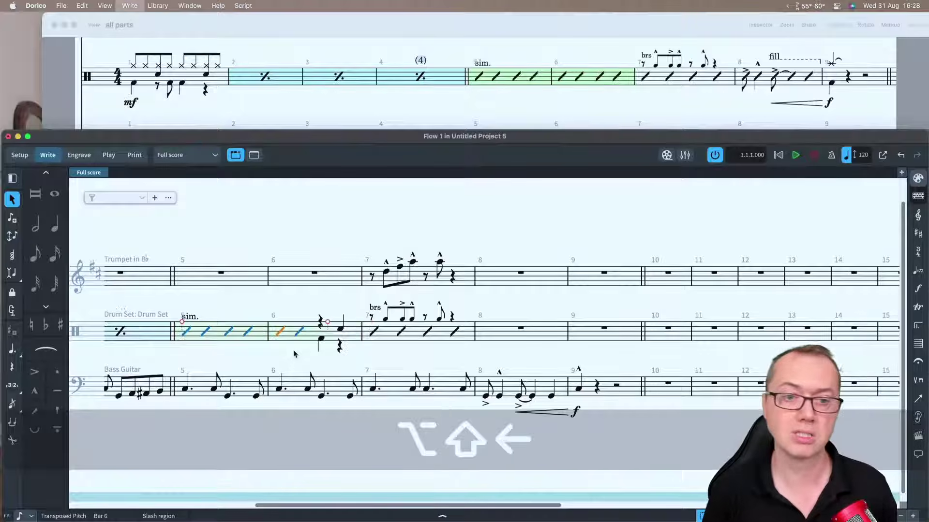
{"action": "key", "text": "BackSpace"}
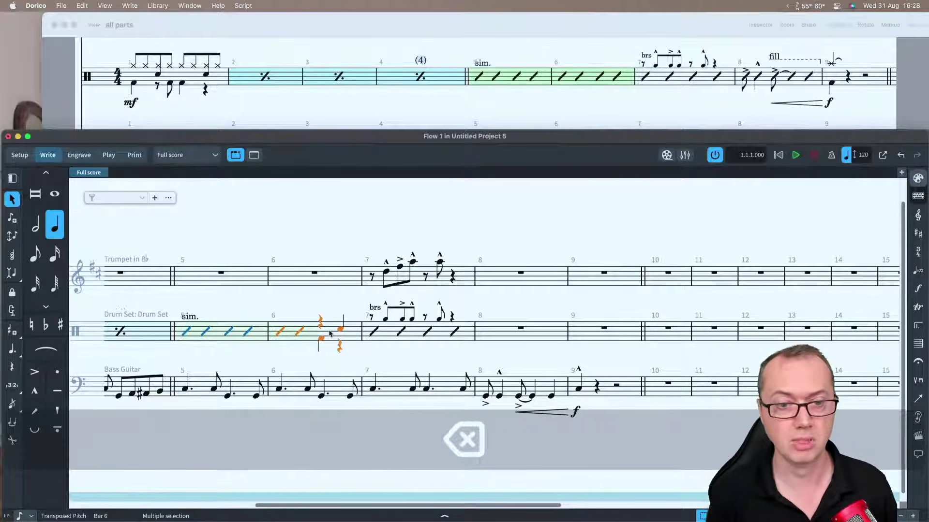
Add a new slash region across bars 5 and 6 of the drum staff, and clear the selection.
{"action": "key", "text": "shift+r"}
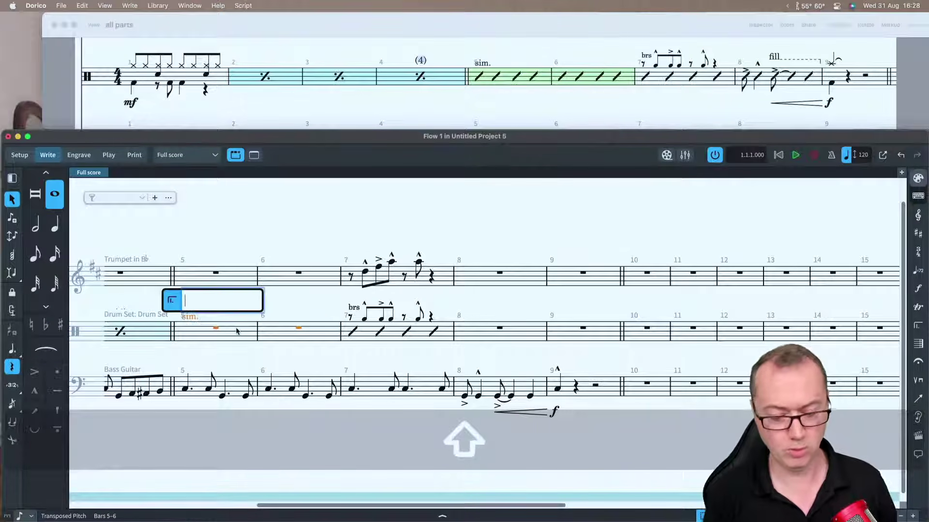
{"action": "type", "text": "slash"}
{"action": "key", "text": "Return"}
{"action": "key", "text": "Escape"}
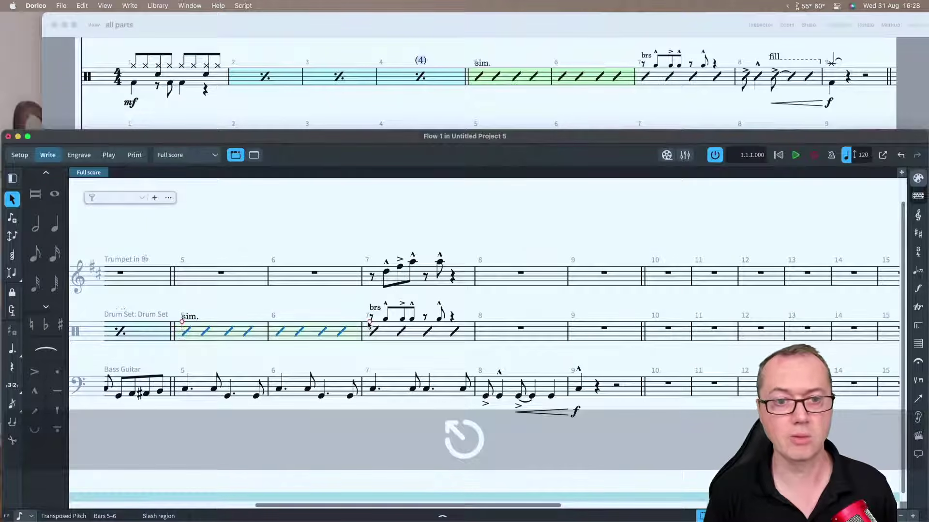
{"action": "mouse_move", "coordinate": [370, 321]}
{"action": "left_mouse_down"}
{"action": "mouse_move", "coordinate": [458, 327]}
{"action": "mouse_move", "coordinate": [365, 327]}
{"action": "left_mouse_up"}
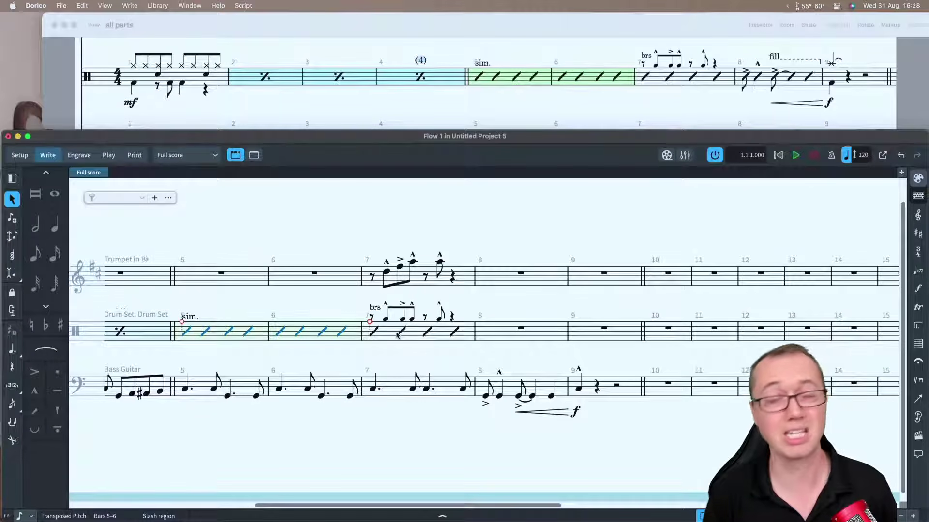
{"action": "left_click", "coordinate": [392, 343]}
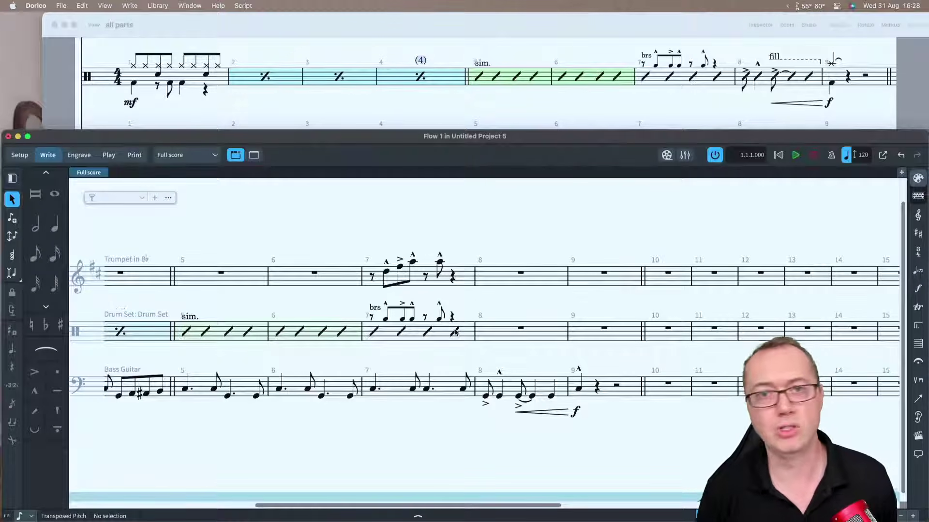
Copy the bass guitar's bar 8 notes with articulations and hairpin to the start of bar 8 in the drum staff.
{"action": "scroll", "coordinate": [460, 337], "scroll_direction": "right", "scroll_amount": 2}
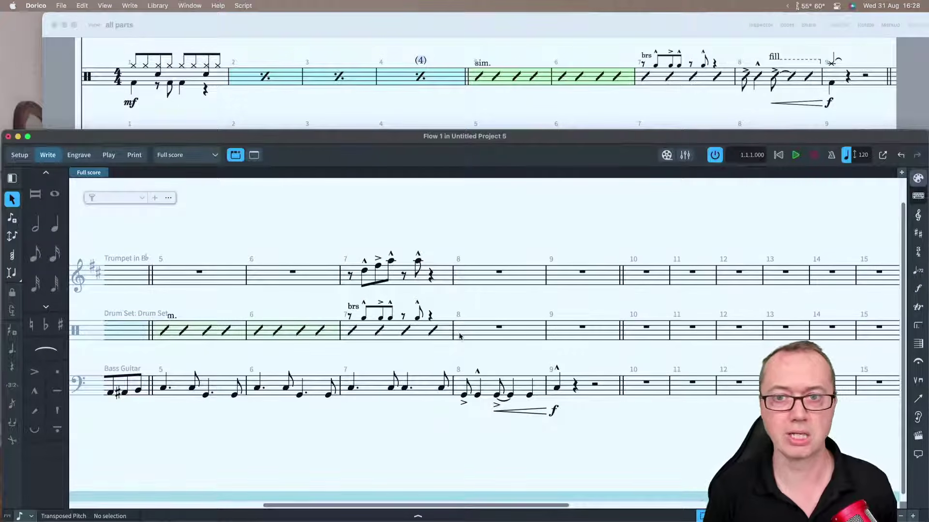
{"action": "left_click", "coordinate": [488, 386]}
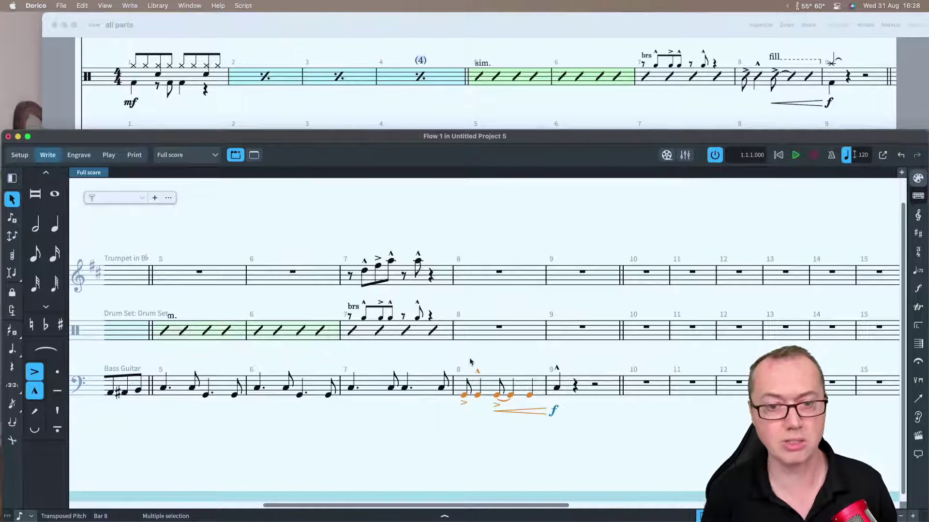
{"action": "left_click", "coordinate": [461, 329], "text": "alt"}
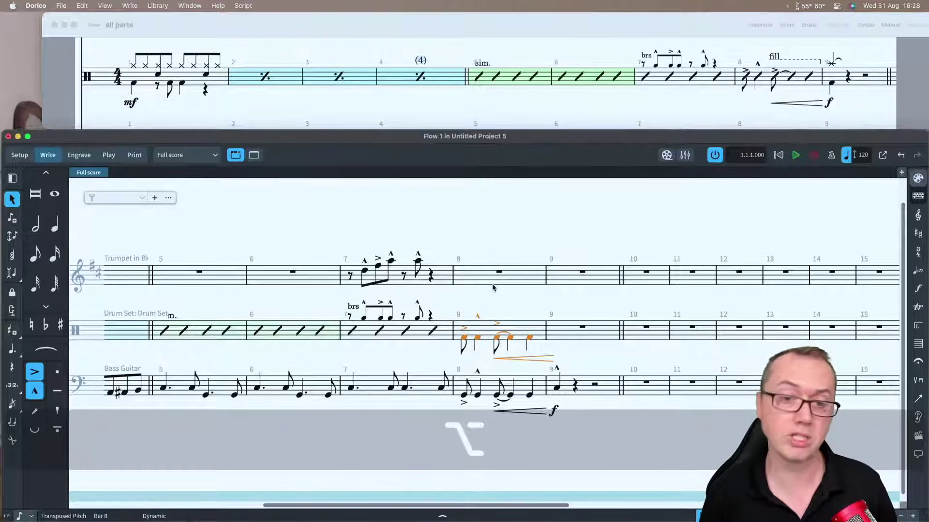
Try moving the copied bar 8 drum notes between kit instruments and cycling through their playing techniques.
{"action": "key", "text": "alt+Down"}
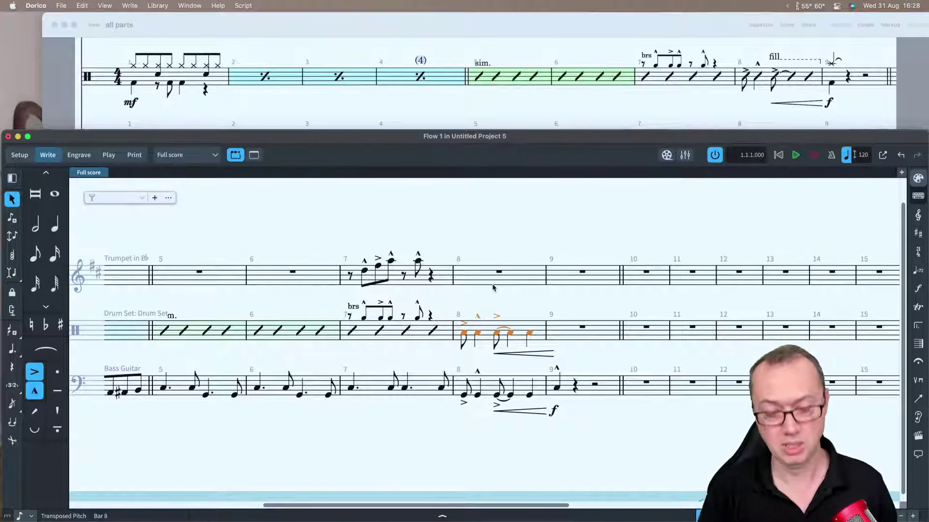
{"action": "key", "text": "alt+Up"}
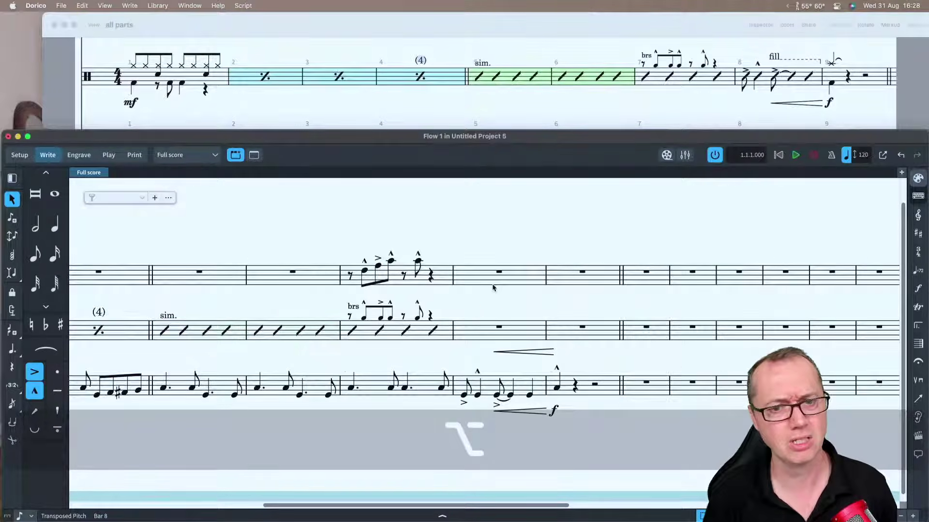
{"action": "key", "text": "alt+Down"}
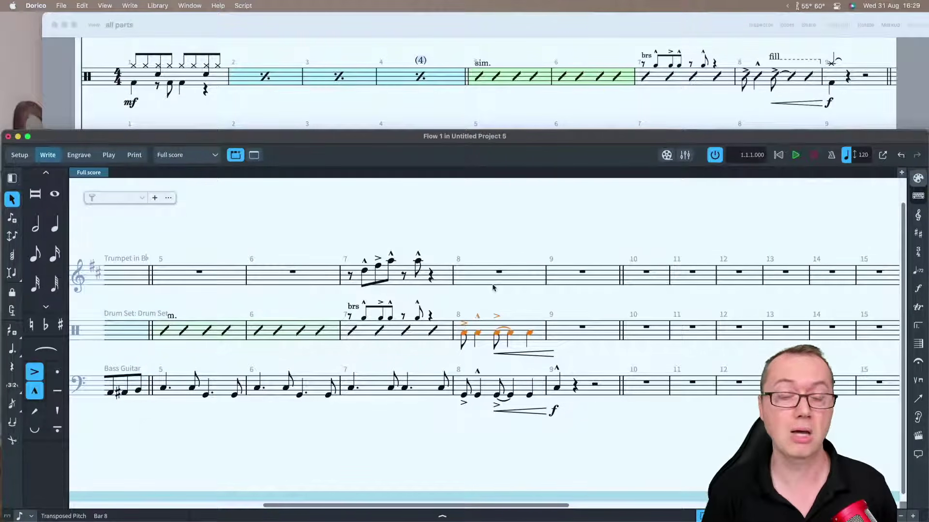
{"action": "key", "text": "alt+Up"}
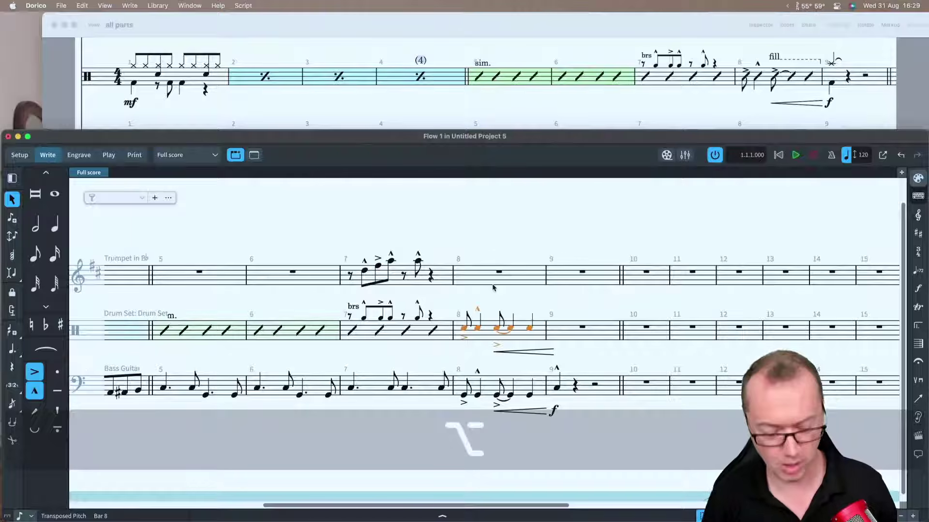
{"action": "key", "text": "alt+shift+Up"}
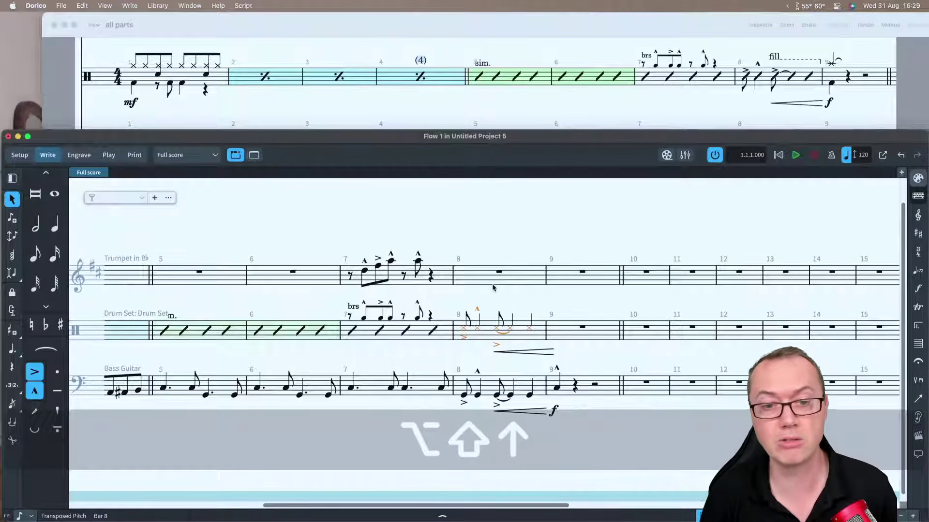
{"action": "key", "text": "alt+shift+Up"}
{"action": "key", "text": "alt+shift+Up"}
{"action": "key", "text": "alt+shift+Up"}
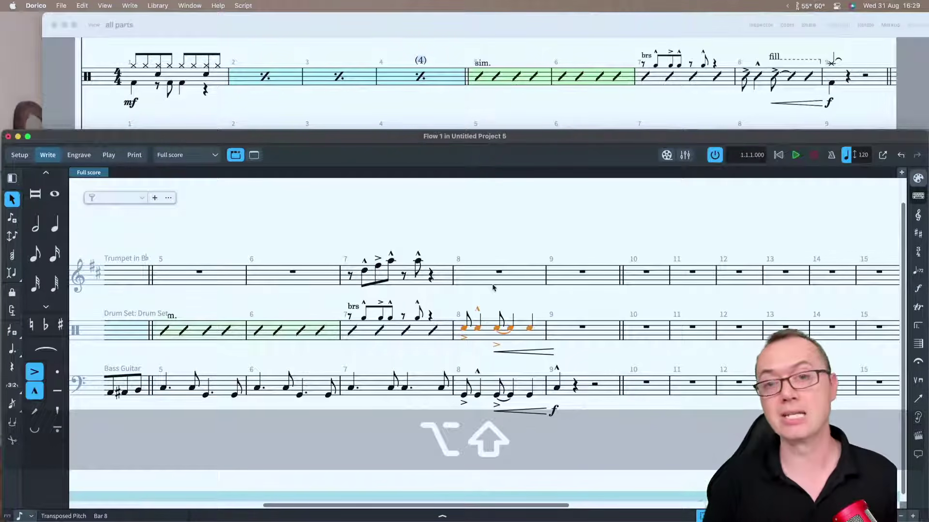
{"action": "key", "text": "alt+Down"}
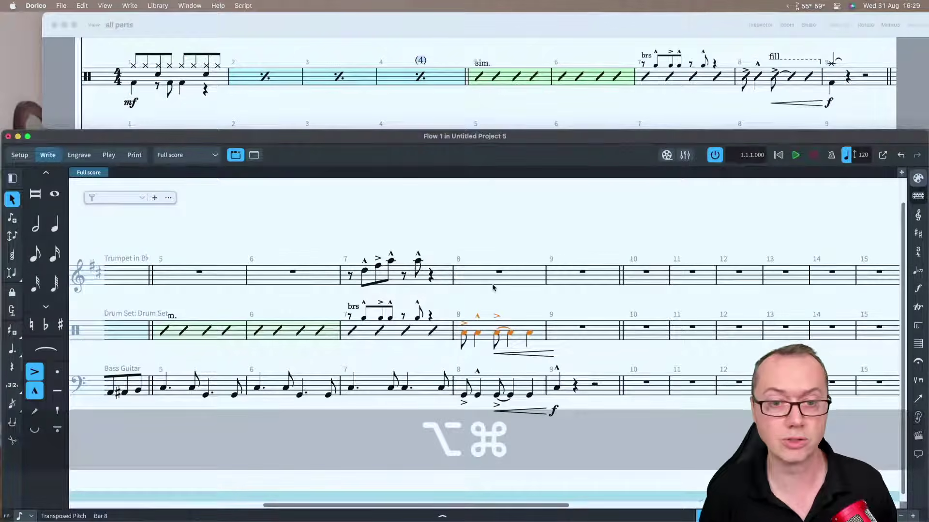
Try moving the bar 8 drum notes into a slash voice with stems, and undo back to the pasted rhythm.
{"action": "key", "text": "alt+super+Up"}
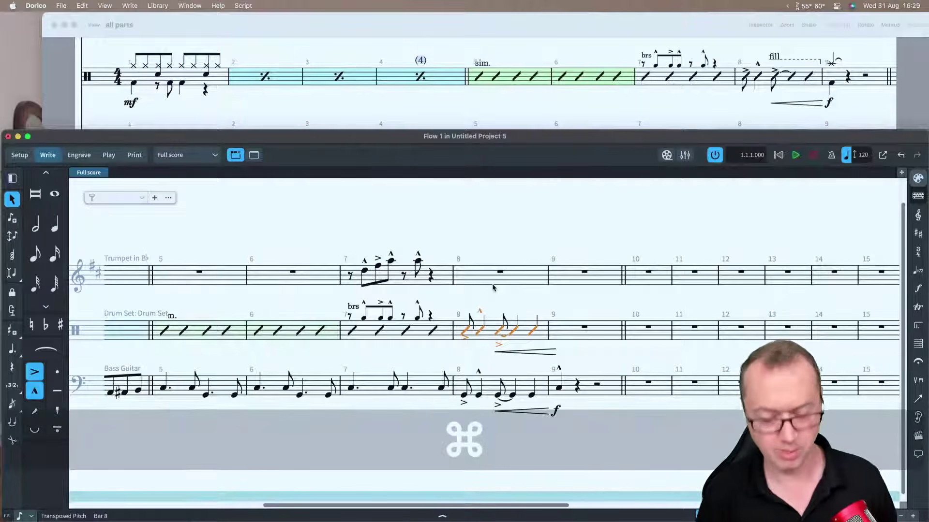
{"action": "key", "text": "super+z"}
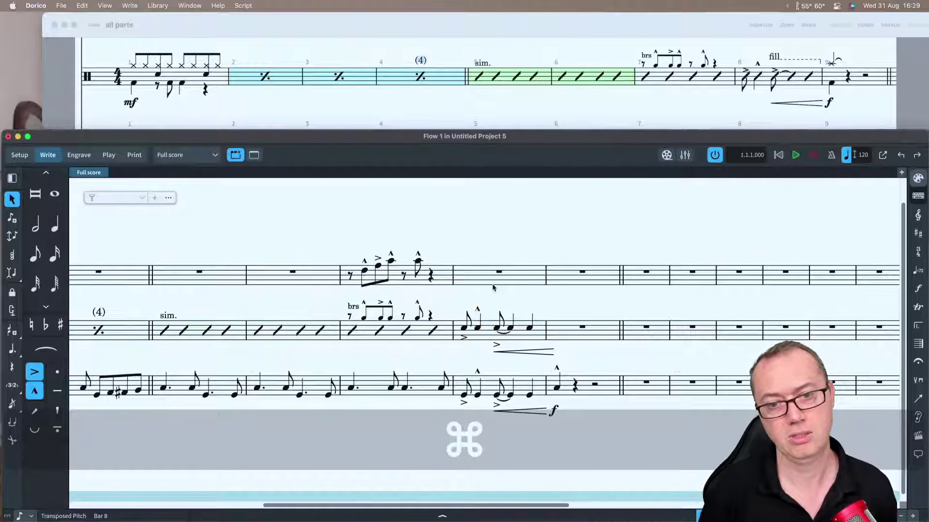
{"action": "key", "text": "super+z"}
{"action": "key", "text": "super+z"}
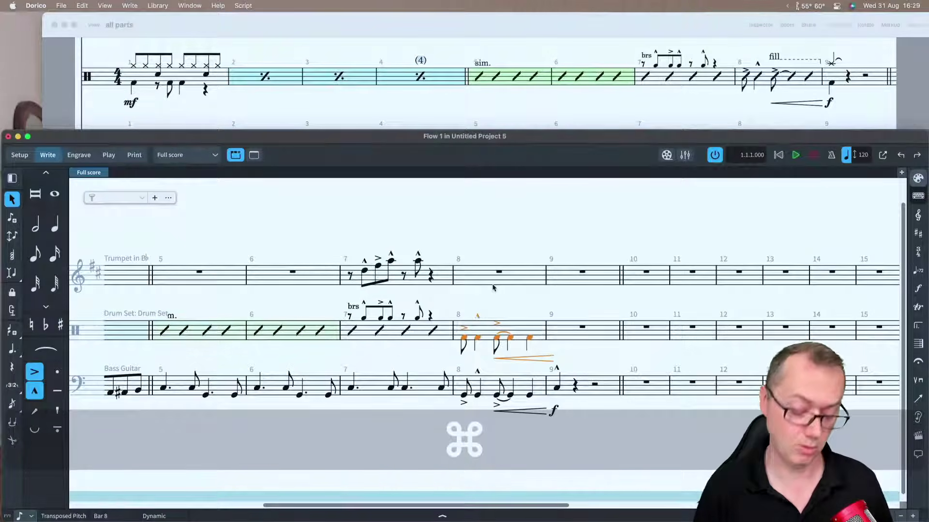
Move the bar 8 drum notes up one kit instrument and into a slash voice with stems, flipping the stem direction.
{"action": "key", "text": "alt+Up"}
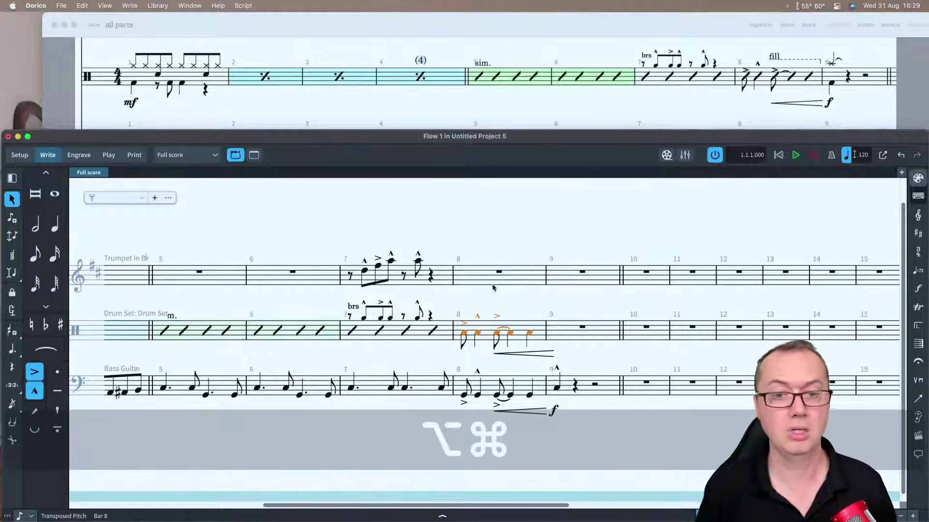
{"action": "key", "text": "alt+super+Up"}
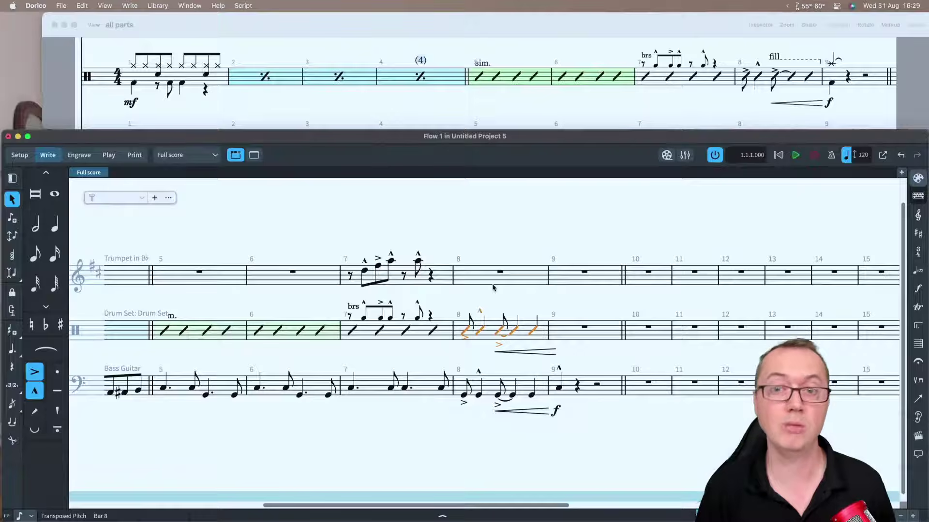
{"action": "key", "text": "f"}
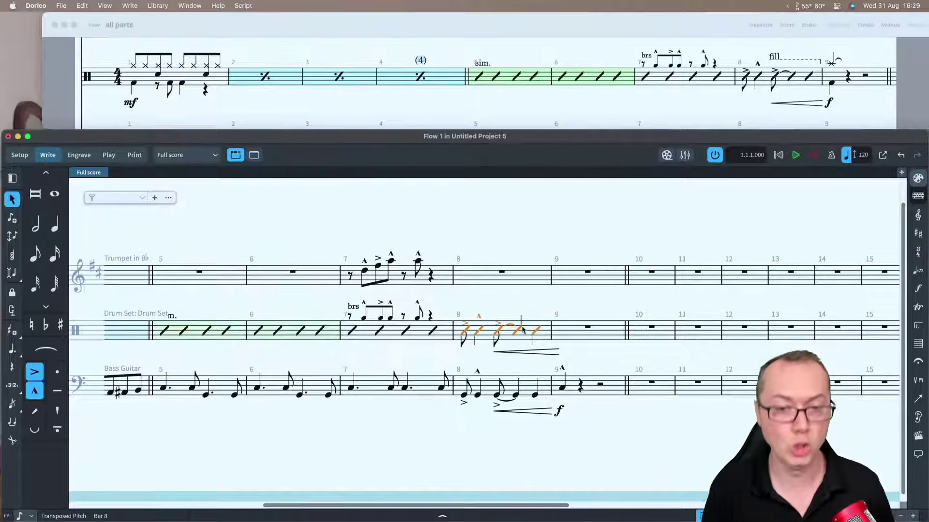
{"action": "scroll", "coordinate": [518, 330], "scroll_direction": "up", "scroll_amount": 1}
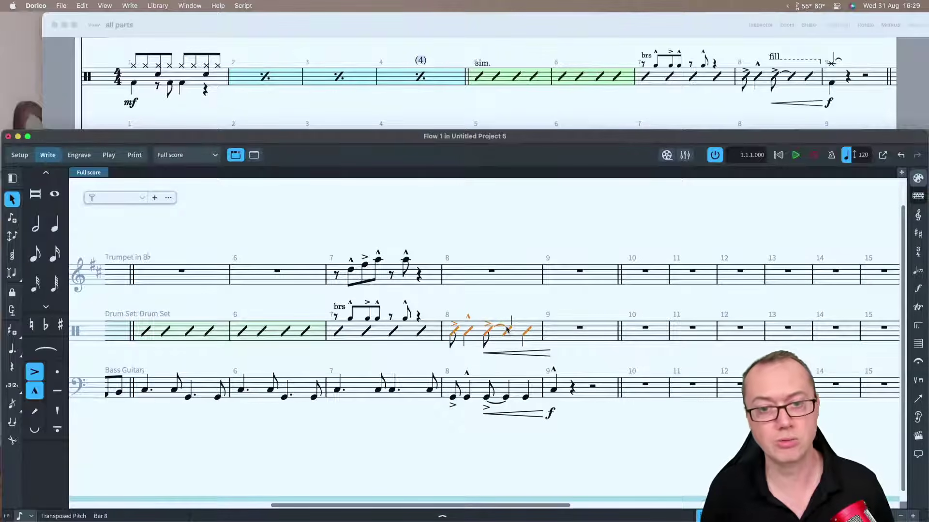
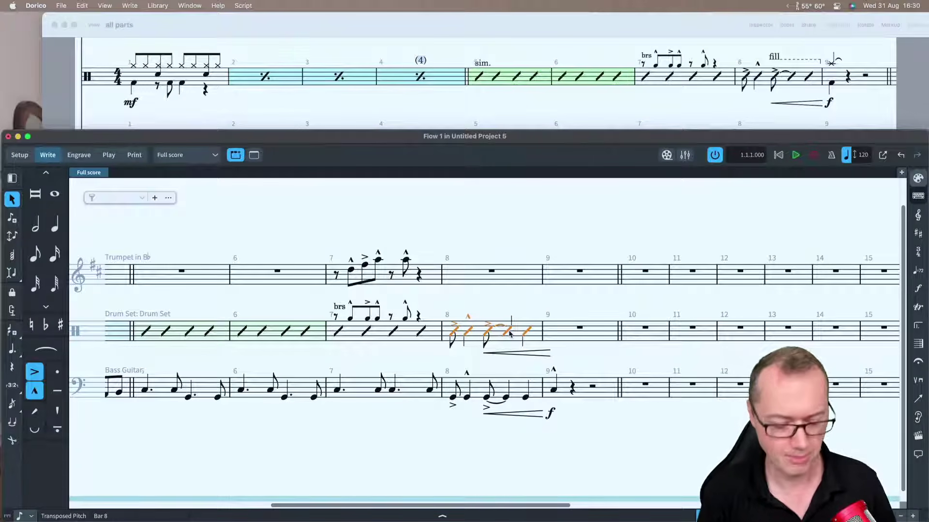
In Engrave mode, hide the stems of the last two slashes in bar 8 of the drum staff, and return to Write mode.
{"action": "key", "text": "super"}
{"action": "left_click", "coordinate": [526, 332]}
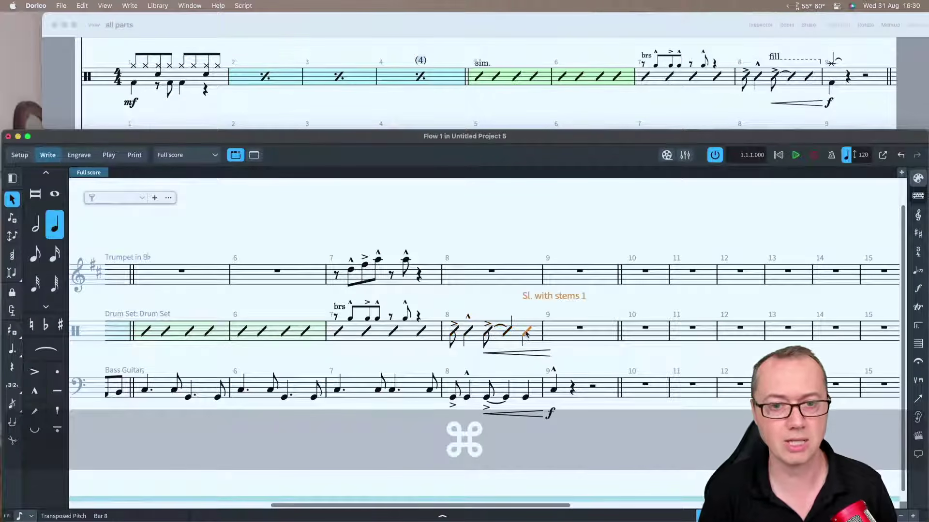
{"action": "key", "text": "super+3"}
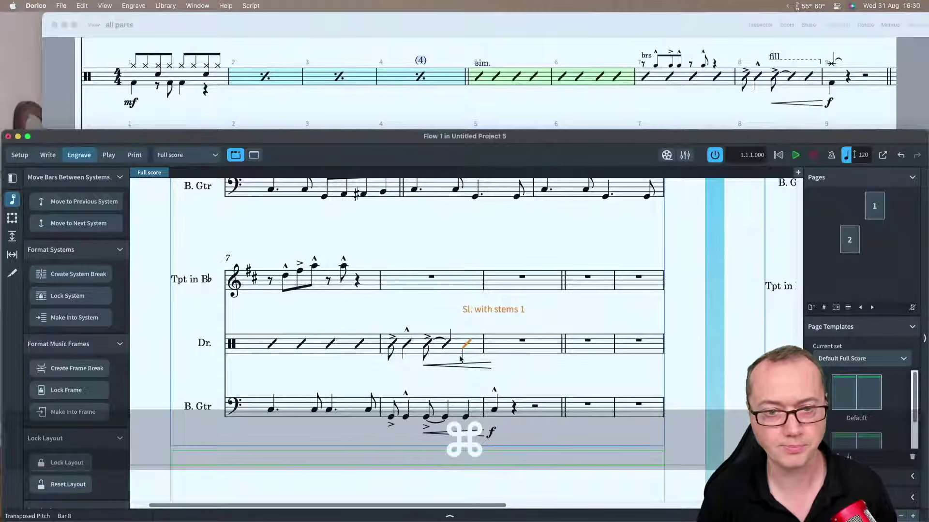
{"action": "left_click", "coordinate": [445, 345], "text": "super"}
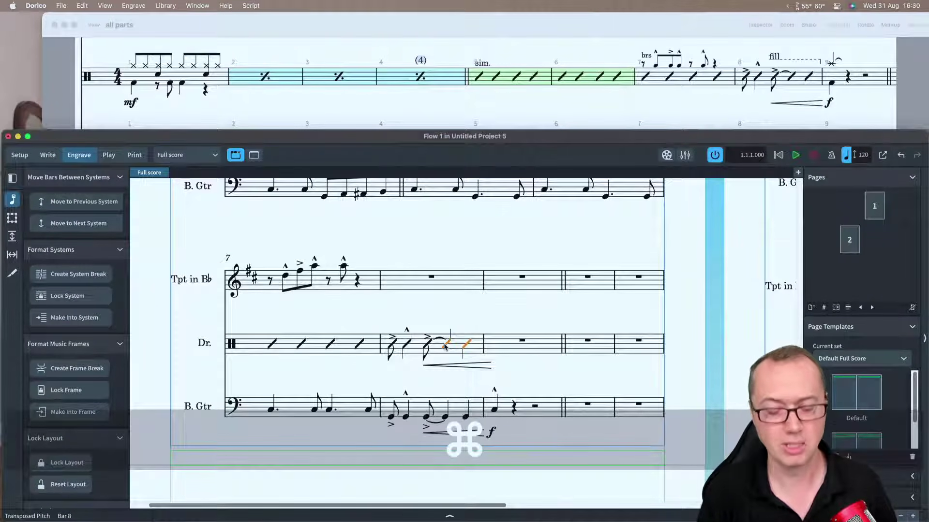
{"action": "key", "text": "super+8"}
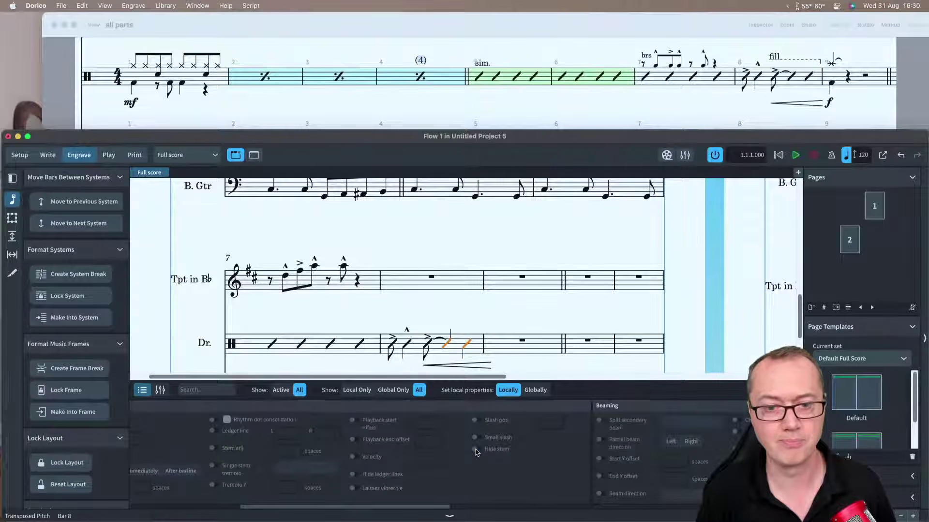
{"action": "left_click", "coordinate": [478, 449]}
{"action": "scroll", "coordinate": [465, 285], "scroll_direction": "down", "scroll_amount": 2}
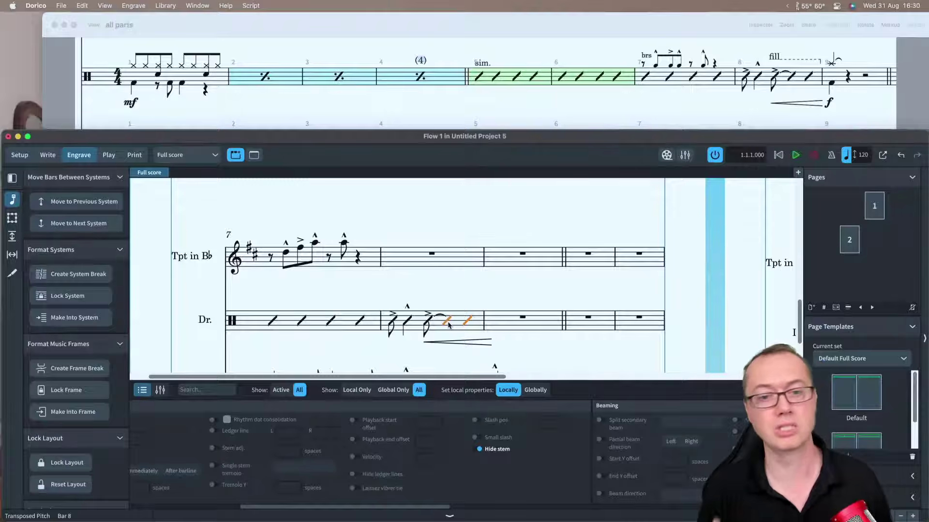
{"action": "key", "text": "super+8"}
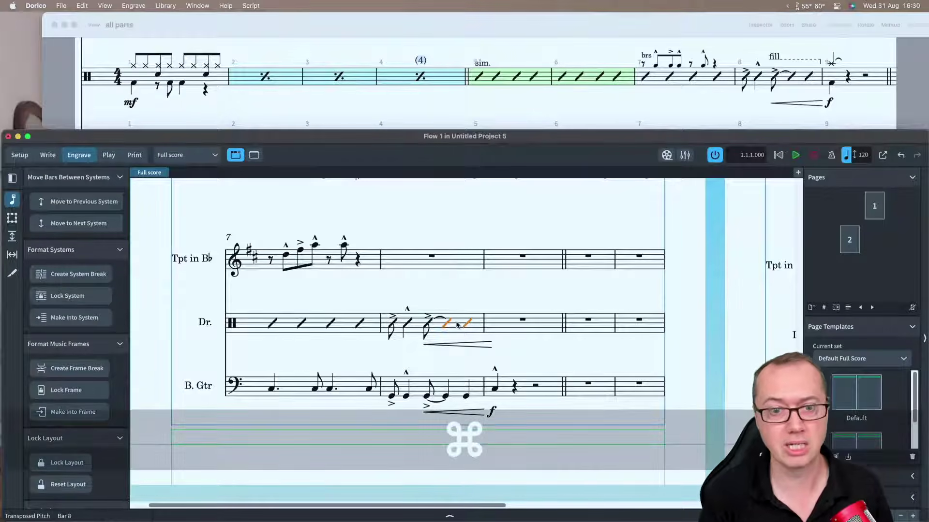
{"action": "key", "text": "super+2"}
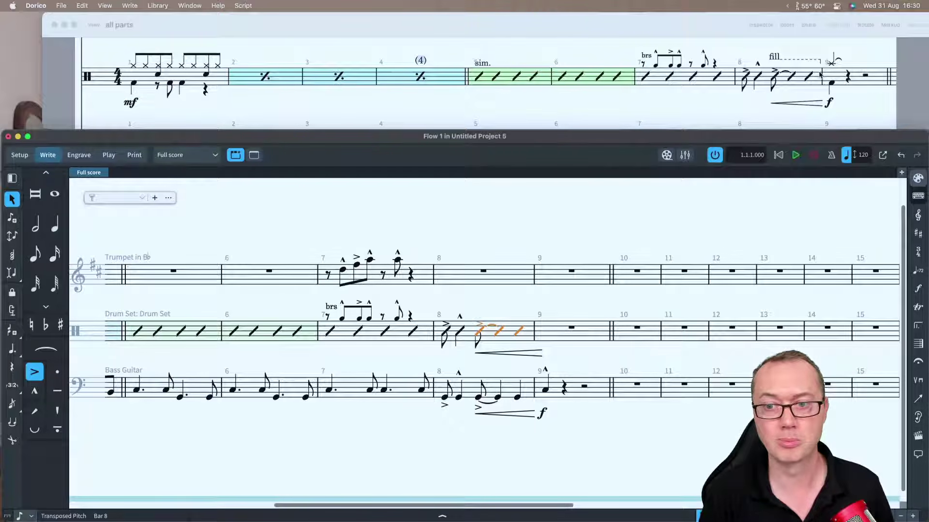
In the horizontal line editor, duplicate the short dashed line with a single inward-pointing hook.
{"action": "left_click", "coordinate": [922, 401]}
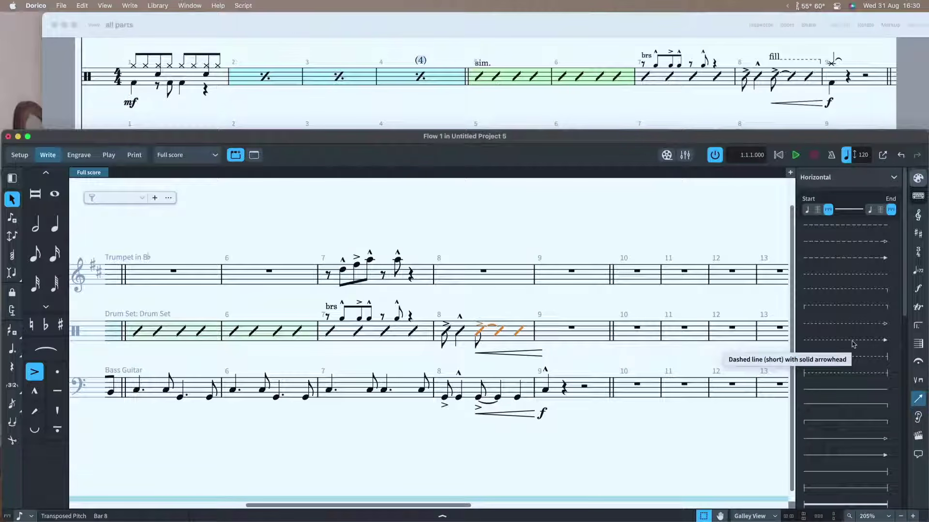
{"action": "scroll", "coordinate": [857, 349], "scroll_direction": "down", "scroll_amount": 10}
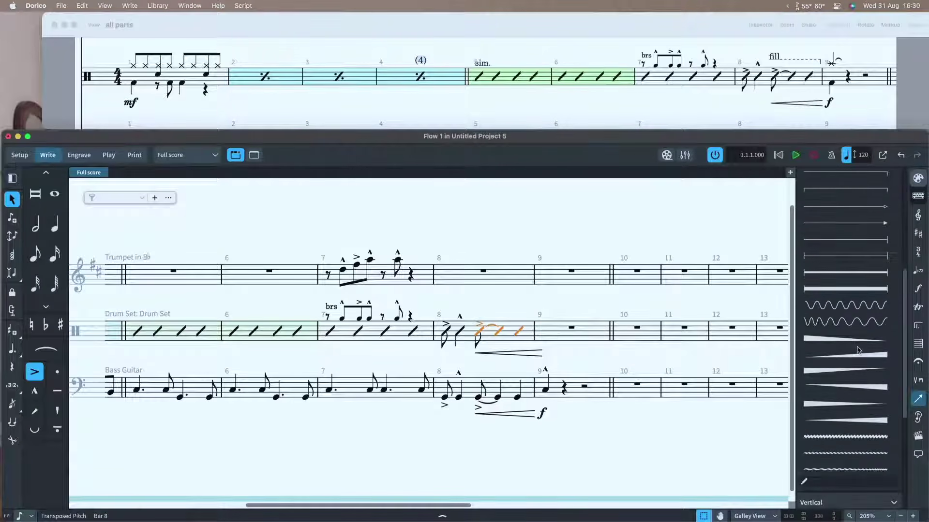
{"action": "scroll", "coordinate": [857, 349], "scroll_direction": "up", "scroll_amount": 10}
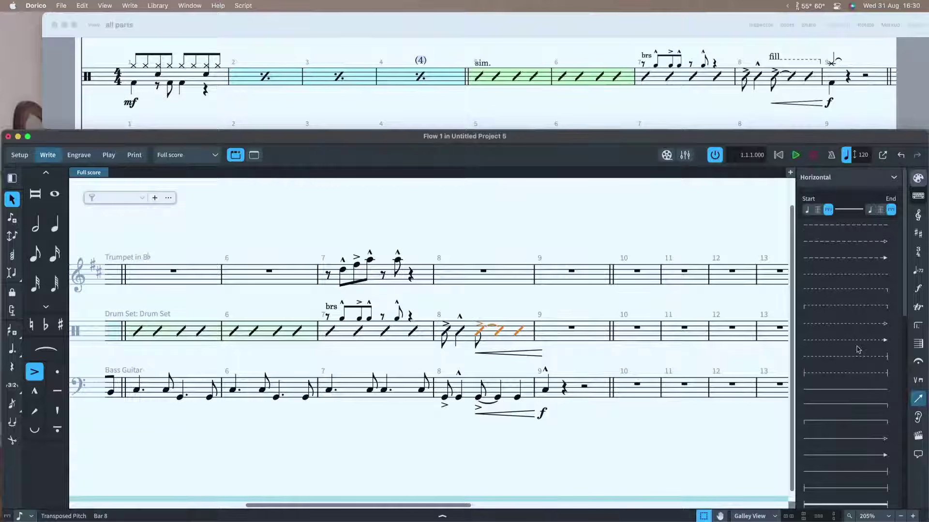
{"action": "scroll", "coordinate": [857, 350], "scroll_direction": "down", "scroll_amount": 10}
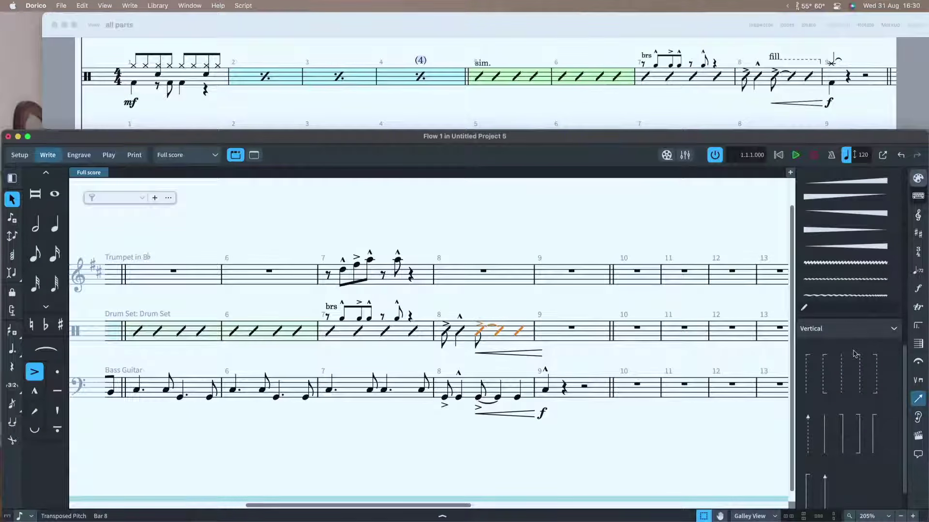
{"action": "left_click", "coordinate": [804, 307]}
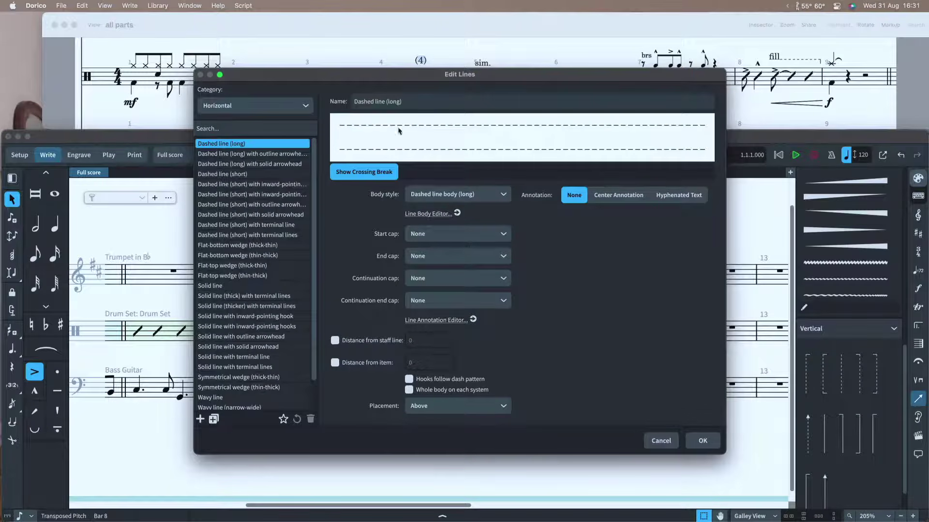
{"action": "left_click", "coordinate": [246, 184]}
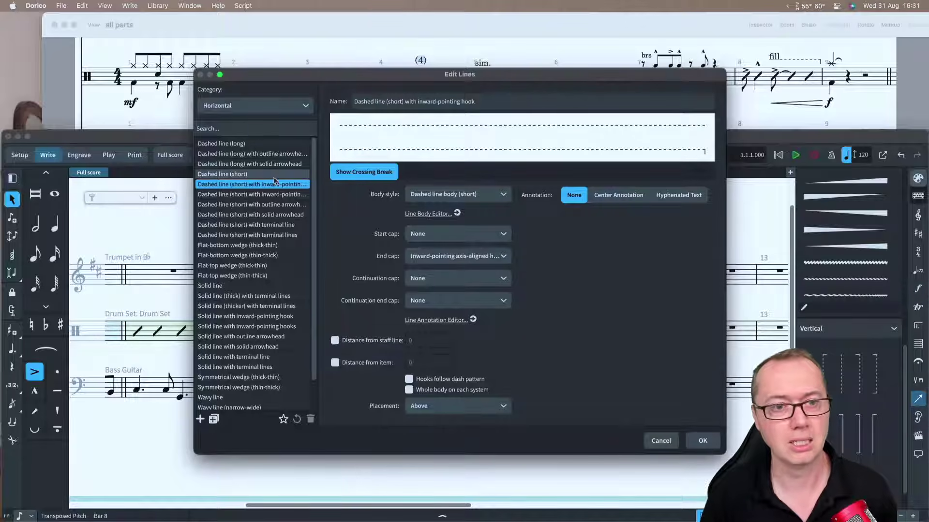
{"action": "left_click", "coordinate": [214, 419]}
Rename the duplicated line "Dashed fill line (short) with inward-pointing hook".
{"action": "left_click", "coordinate": [375, 101]}
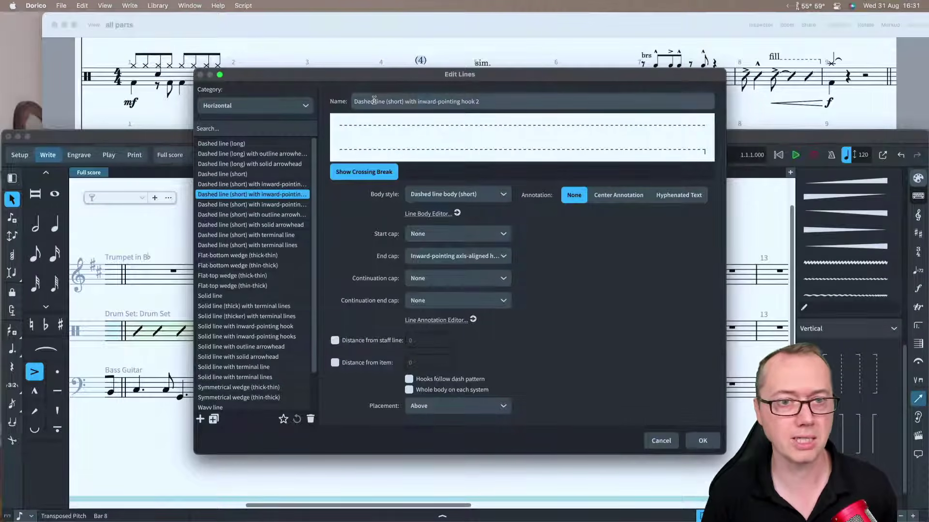
{"action": "left_click", "coordinate": [375, 101]}
{"action": "type", "text": "fill"}
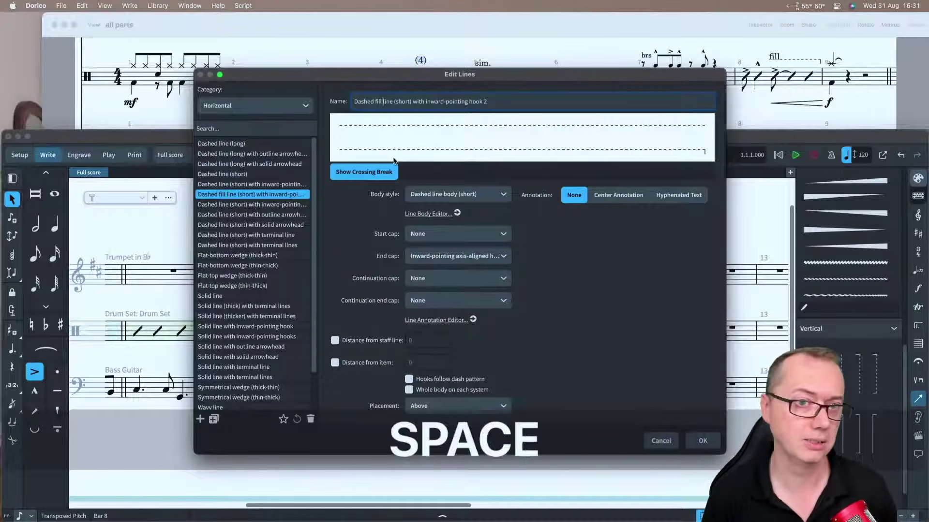
{"action": "left_click", "coordinate": [521, 102]}
{"action": "key", "text": "BackSpace"}
{"action": "key", "text": "BackSpace"}
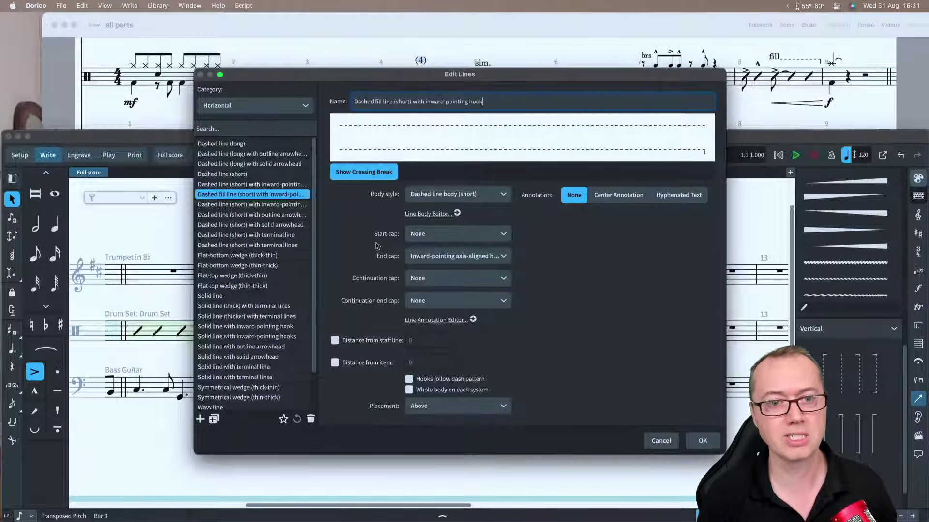
Create a text line annotation named "fill" with the text "fill" in the line annotation editor, keeping the default text font.
{"action": "left_click", "coordinate": [423, 235]}
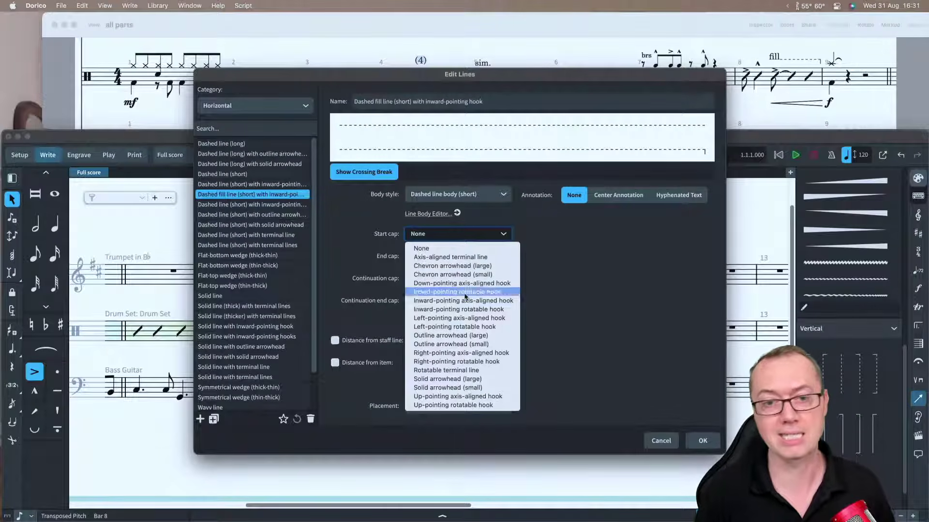
{"action": "left_click", "coordinate": [569, 284]}
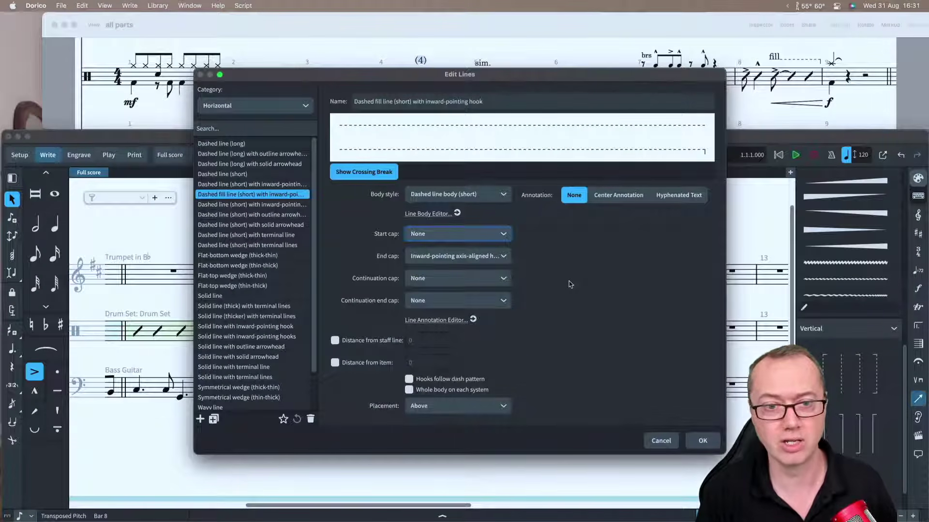
{"action": "left_click", "coordinate": [444, 323]}
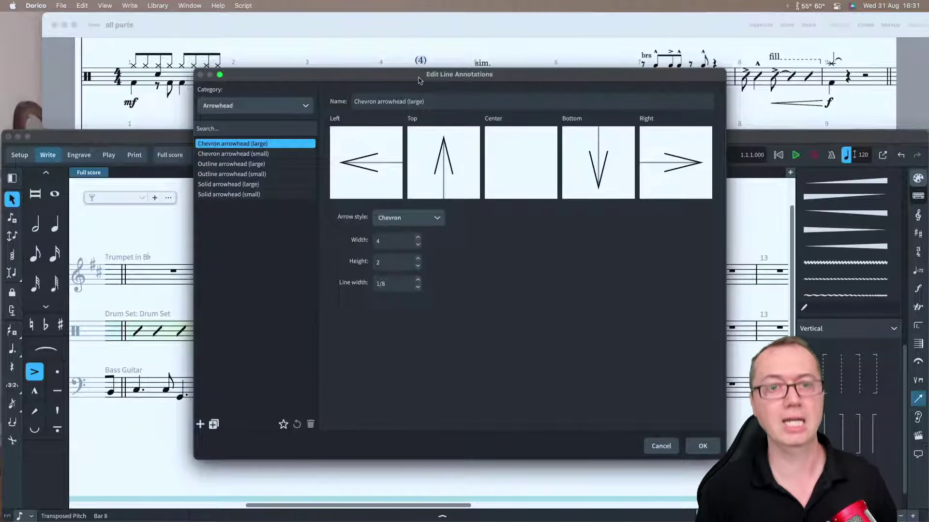
{"action": "left_click", "coordinate": [241, 106]}
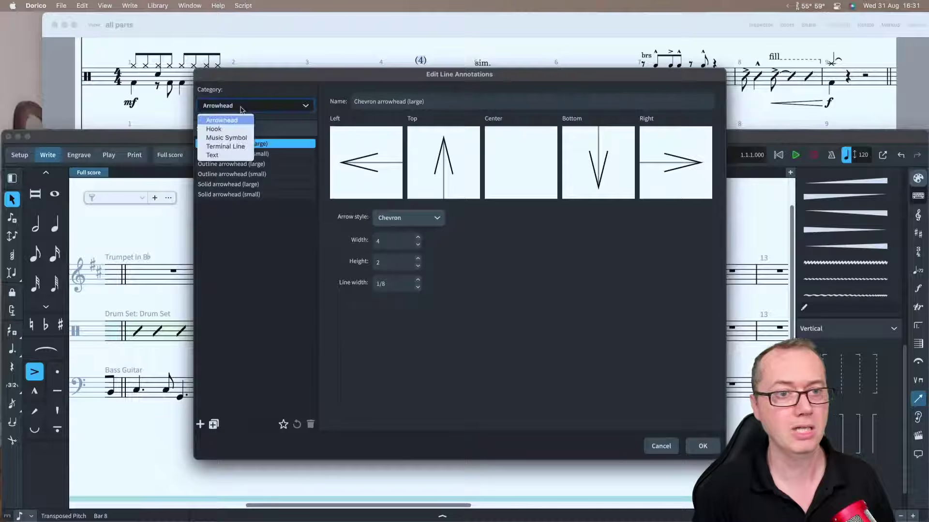
{"action": "left_click", "coordinate": [222, 155]}
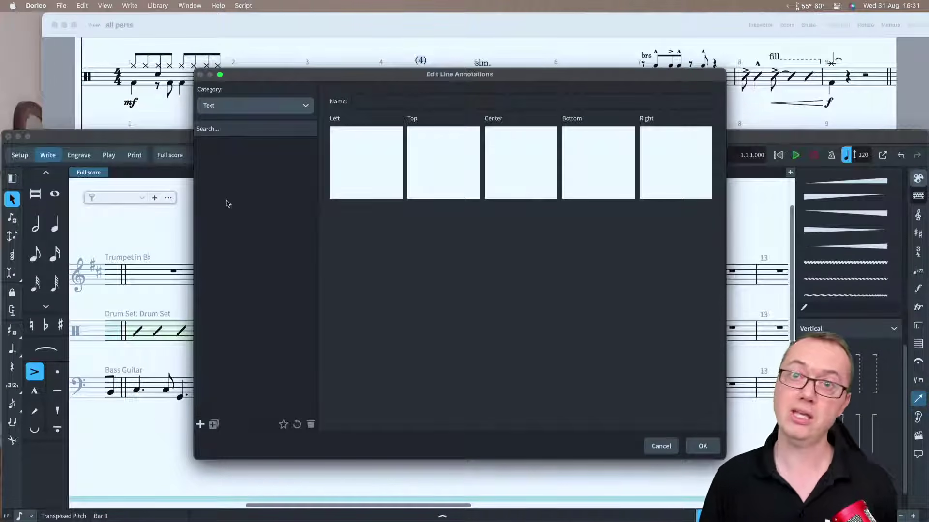
{"action": "left_click", "coordinate": [200, 425]}
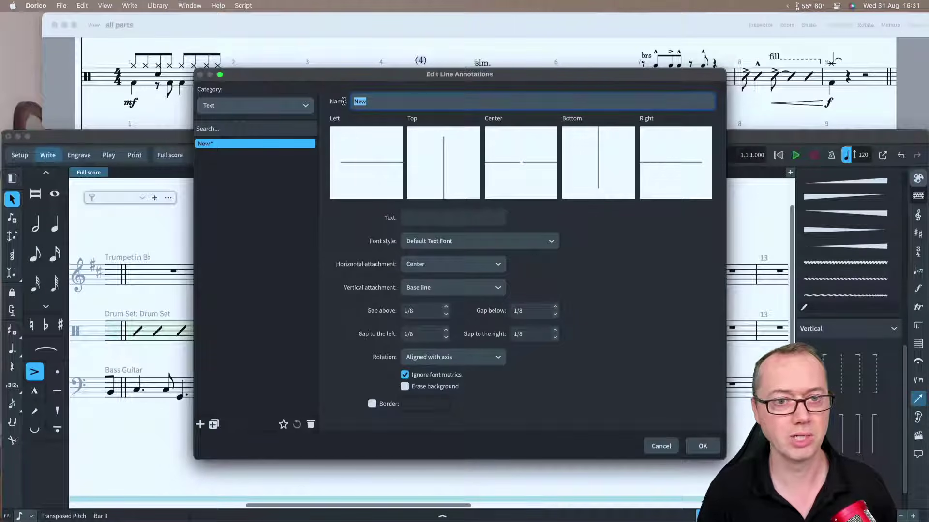
{"action": "type", "text": "fill"}
{"action": "key", "text": "Tab"}
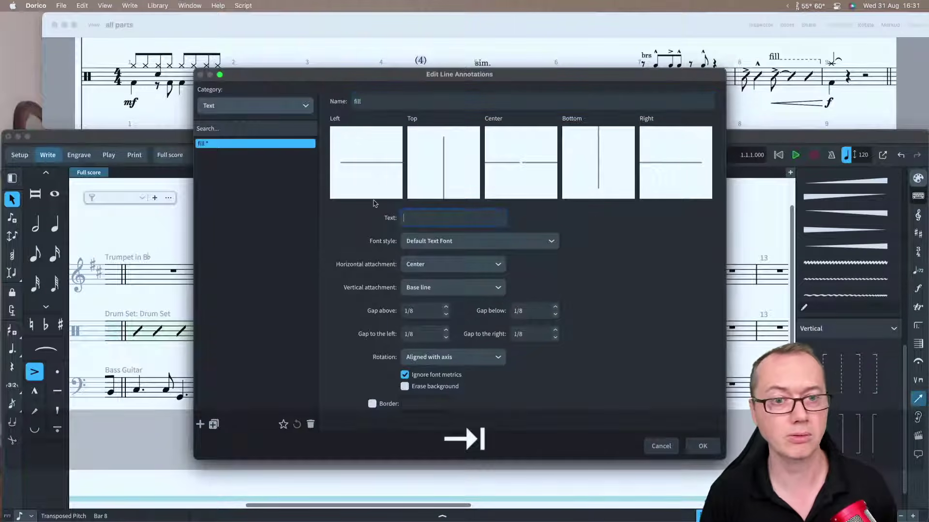
{"action": "type", "text": "fill"}
{"action": "key", "text": "Tab"}
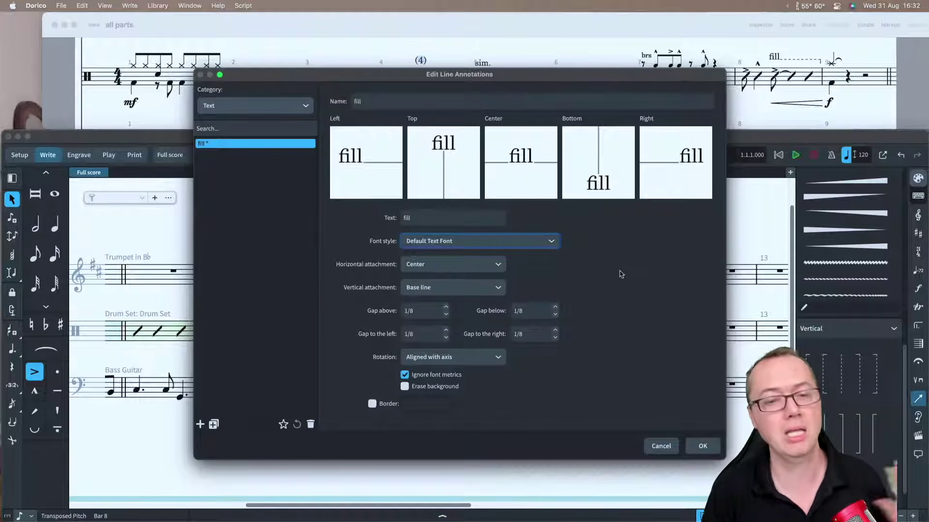
{"action": "left_click", "coordinate": [701, 446]}
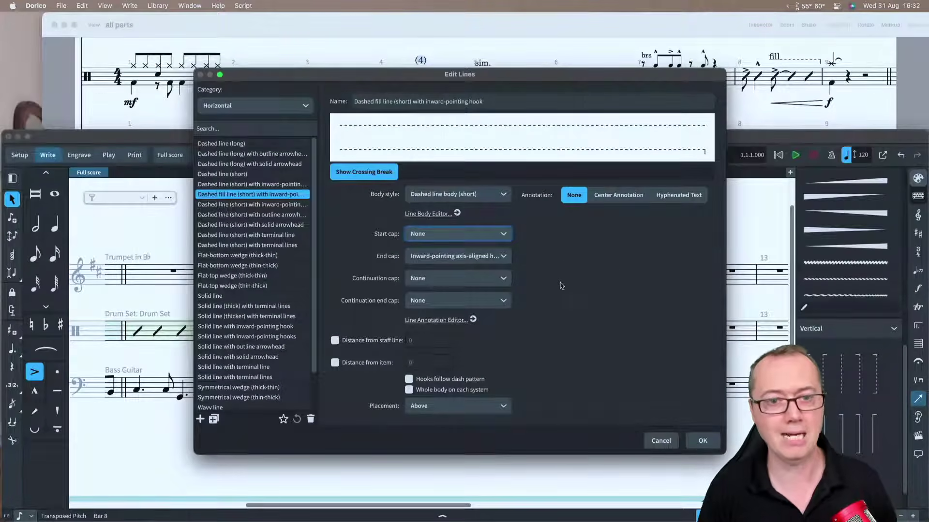
Set the new dashed fill line's start cap to the "fill" annotation and save the line.
{"action": "left_click", "coordinate": [422, 235]}
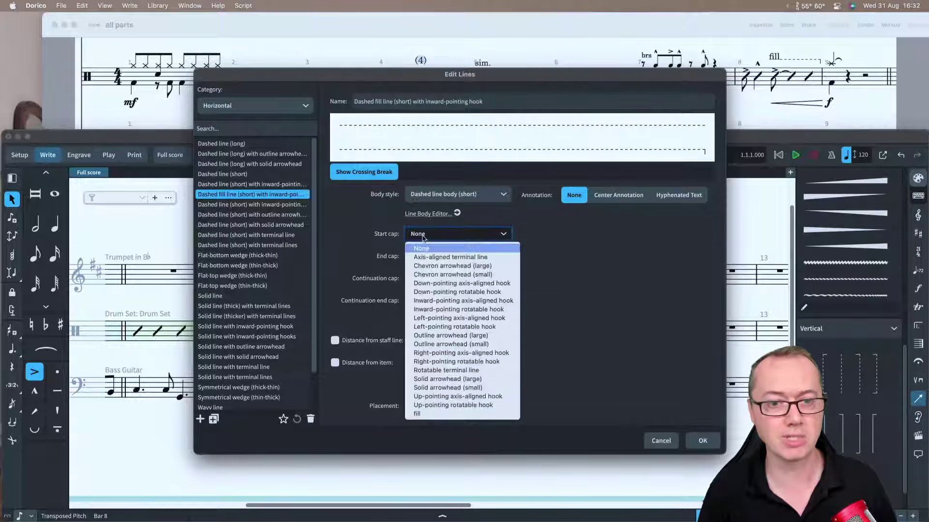
{"action": "left_click", "coordinate": [429, 416]}
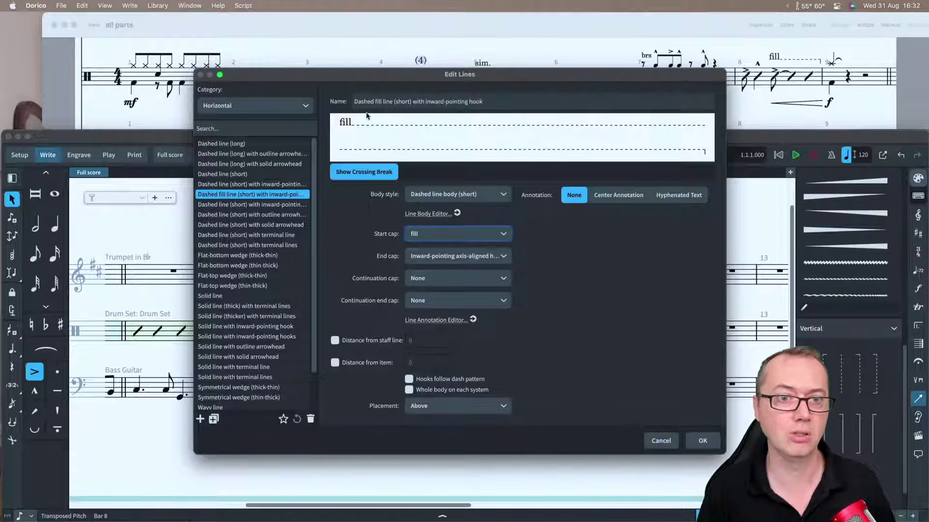
{"action": "left_click", "coordinate": [697, 440]}
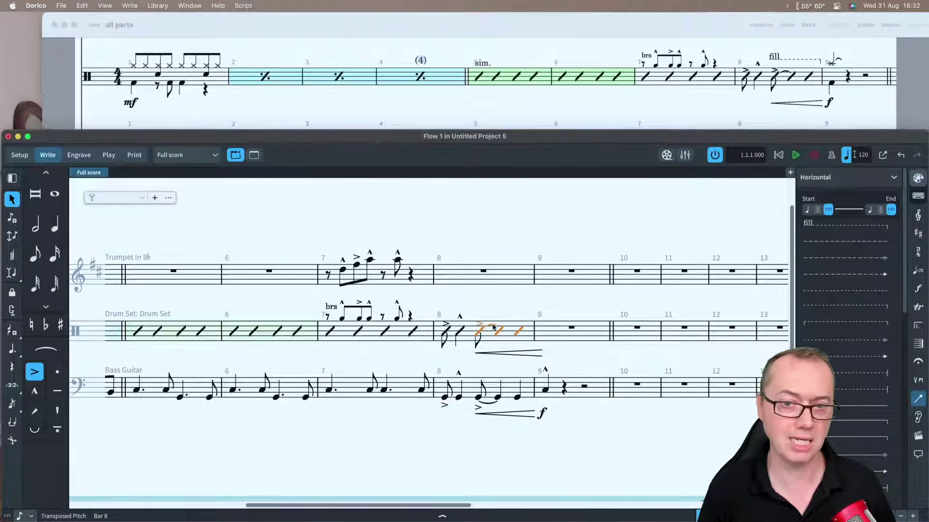
Add the dashed fill line above the last three slashes in bar 8 of the drum staff, and view its properties.
{"action": "left_click", "coordinate": [830, 228]}
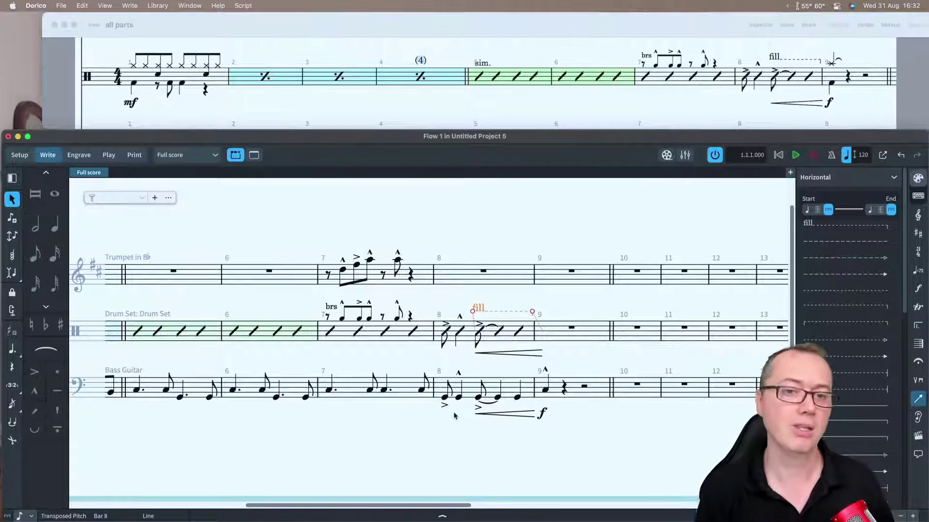
{"action": "key", "text": "super+8"}
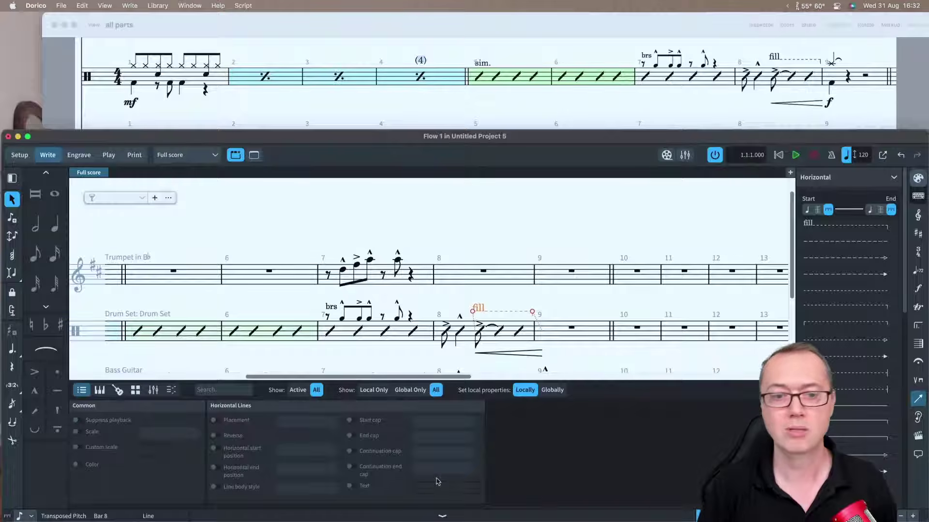
{"action": "key", "text": "super+8"}
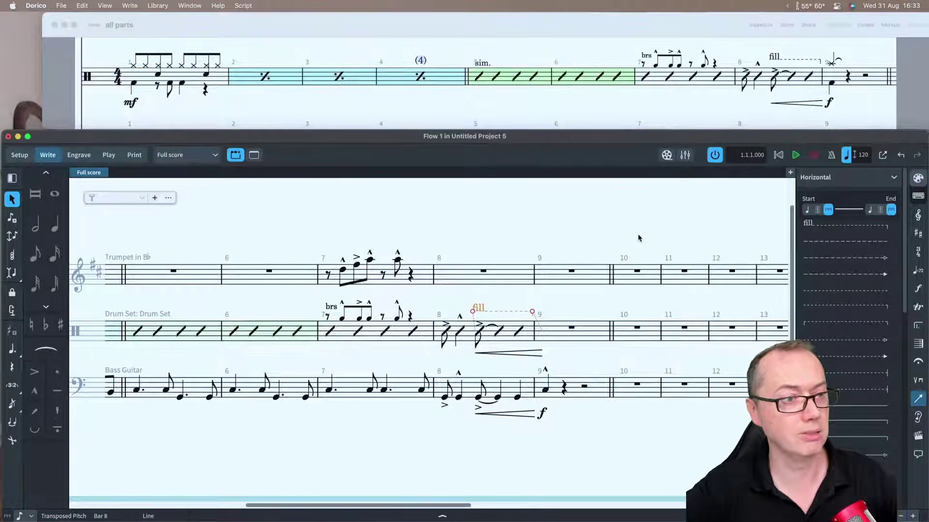
Browse the available playing techniques, including the common and unpitched percussion categories.
{"action": "left_click", "coordinate": [918, 380]}
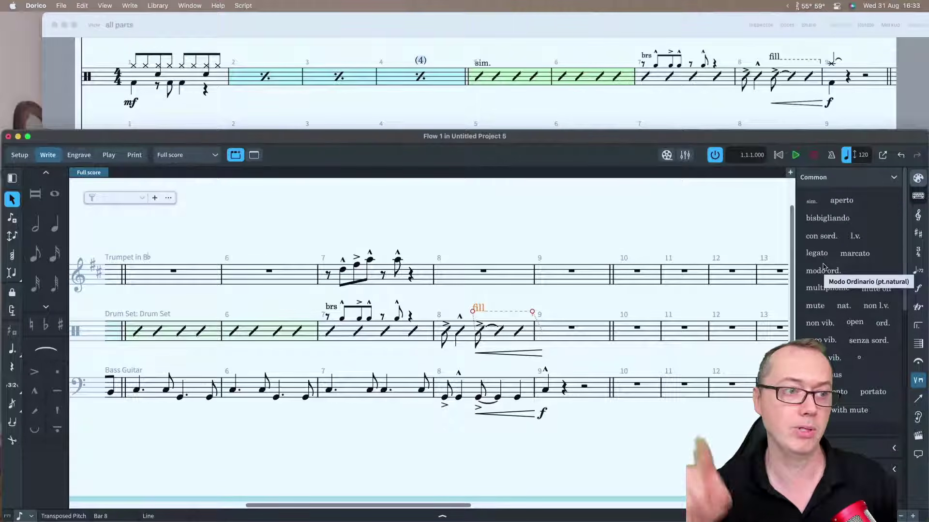
{"action": "scroll", "coordinate": [830, 285], "scroll_direction": "down", "scroll_amount": 10}
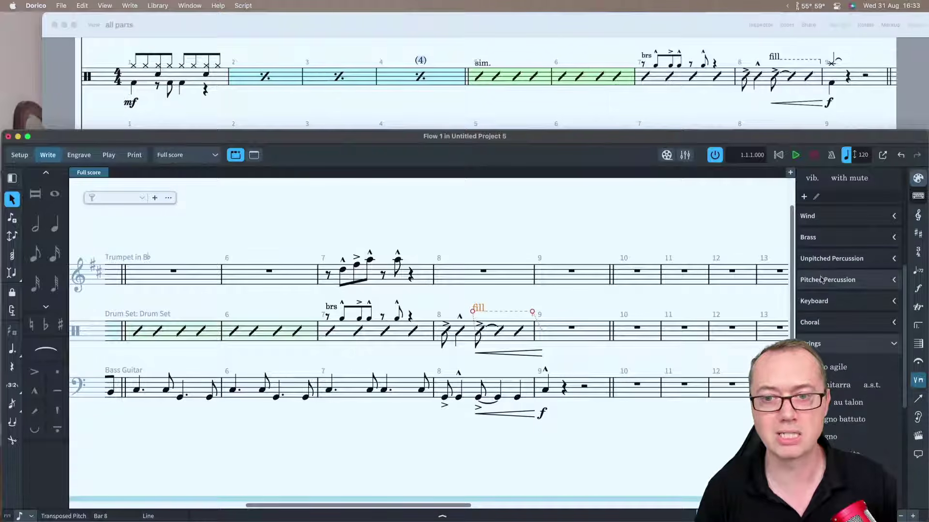
{"action": "left_click", "coordinate": [818, 259]}
{"action": "scroll", "coordinate": [822, 268], "scroll_direction": "down", "scroll_amount": 5}
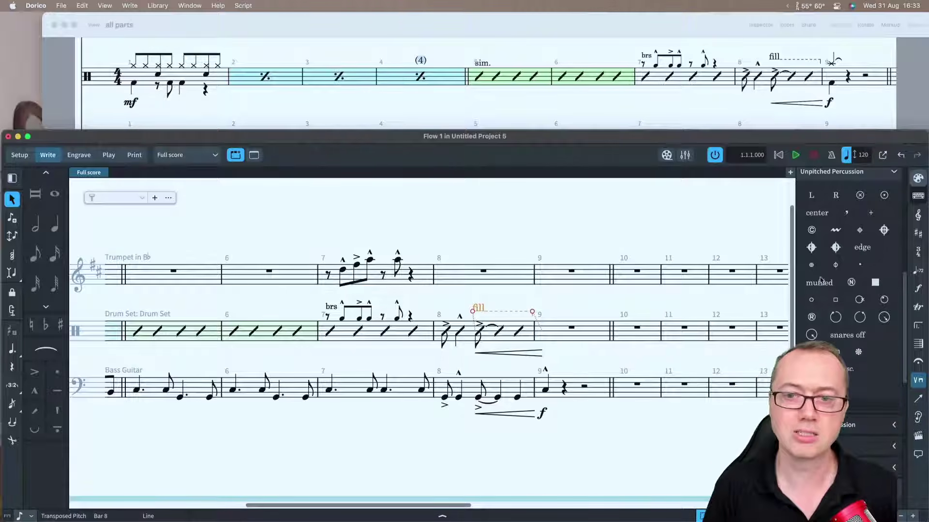
{"action": "scroll", "coordinate": [824, 276], "scroll_direction": "up", "scroll_amount": 10}
{"action": "scroll", "coordinate": [824, 281], "scroll_direction": "down", "scroll_amount": 4}
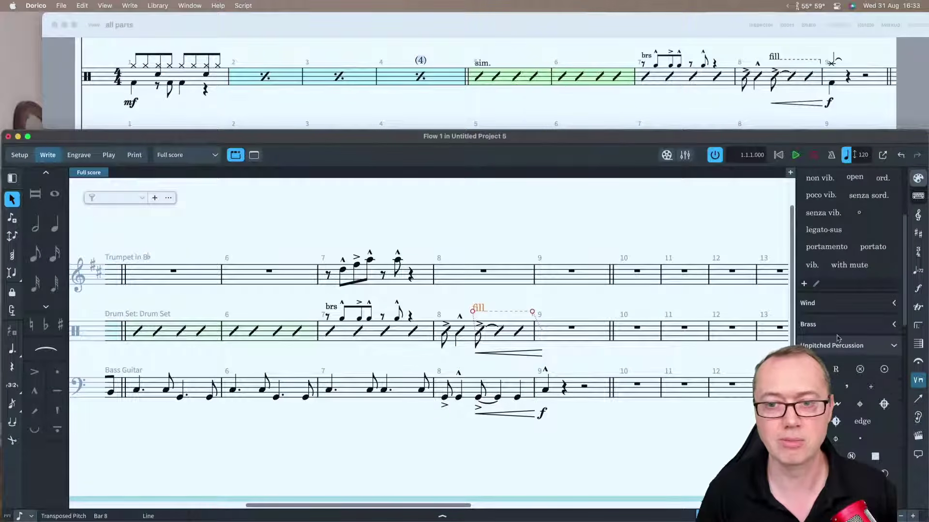
{"action": "scroll", "coordinate": [834, 347], "scroll_direction": "up", "scroll_amount": 7}
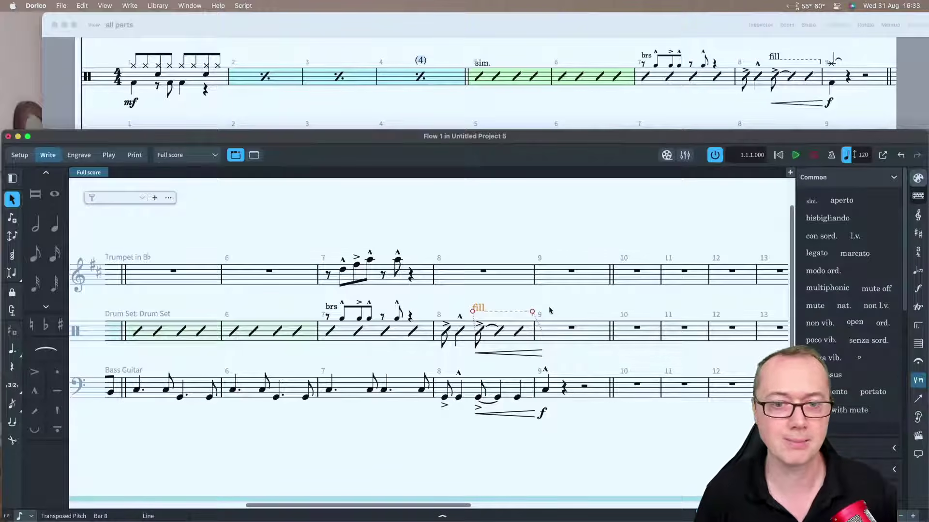
Enter a quarter-note kick drum and crash cymbal on beat 1 of bar 9 in the drum staff, and view the cymbal note's properties.
{"action": "left_click", "coordinate": [548, 334]}
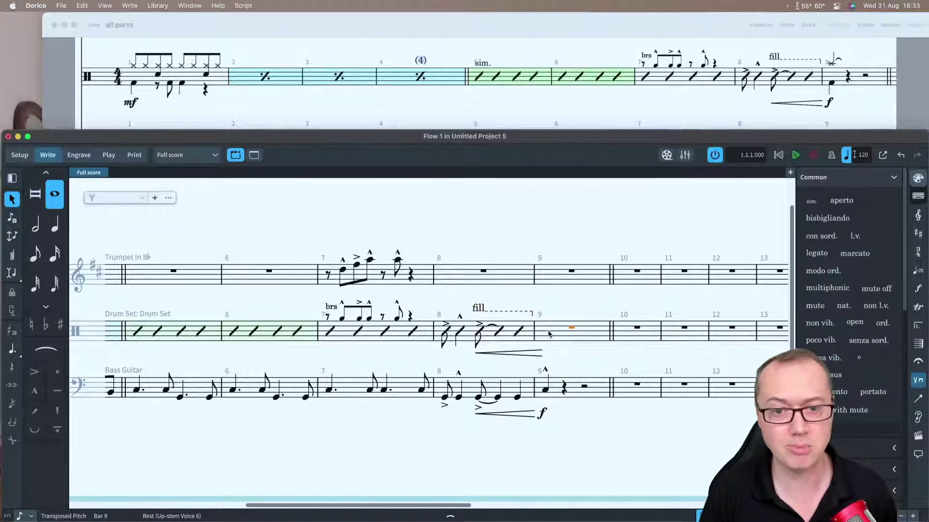
{"action": "key", "text": "shift+n"}
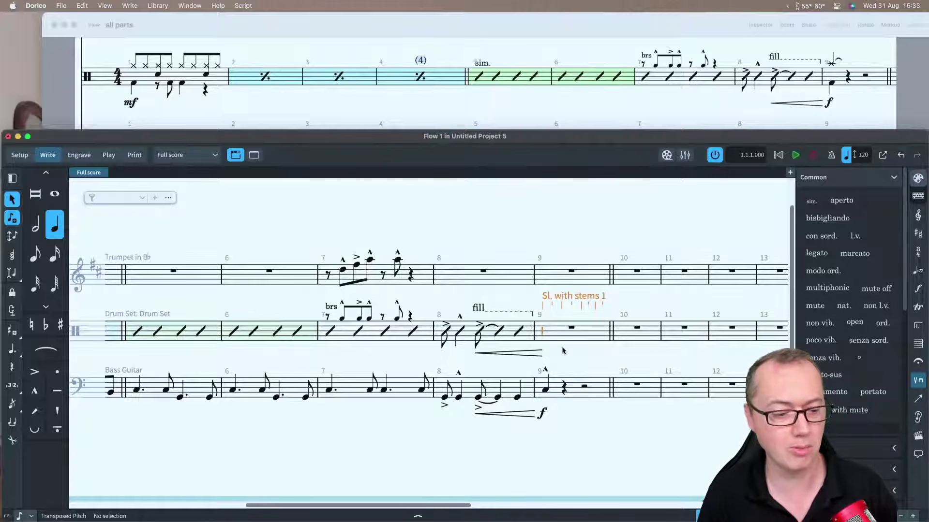
{"action": "key", "text": "a"}
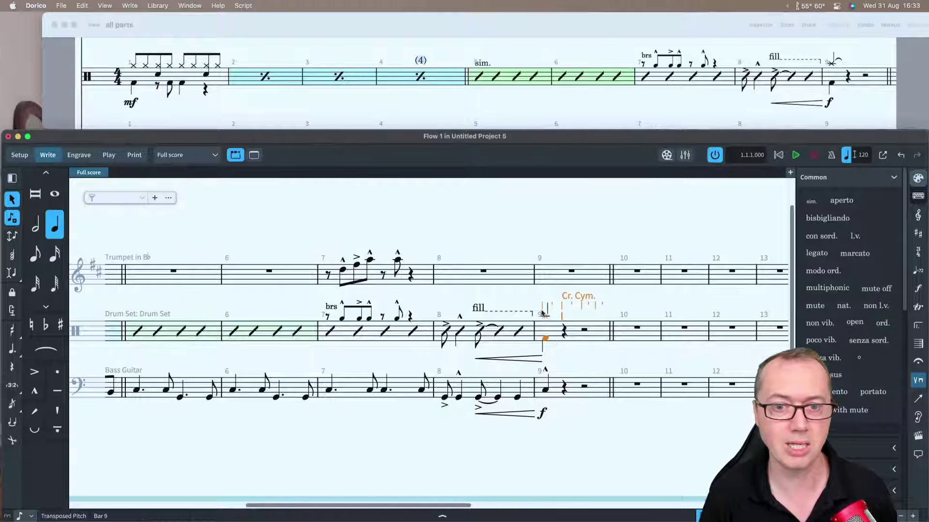
{"action": "key", "text": "Escape"}
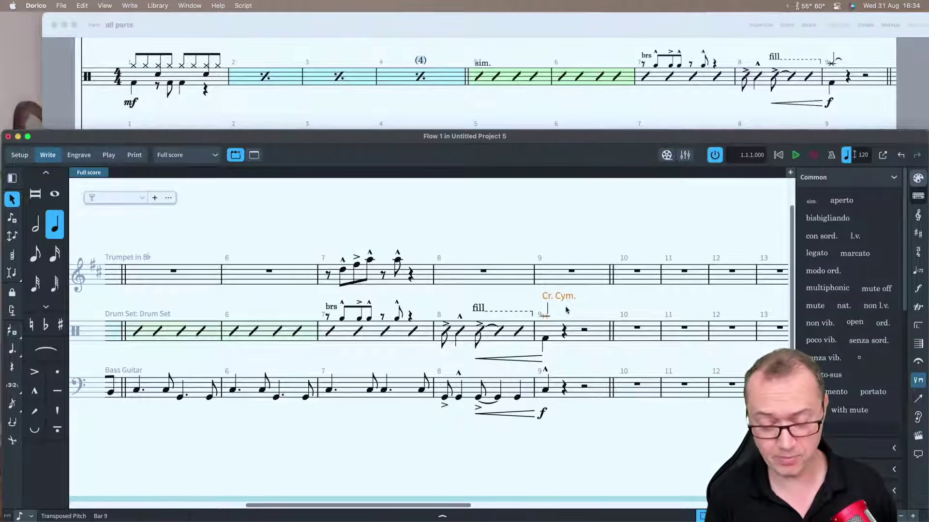
{"action": "key", "text": "super+8"}
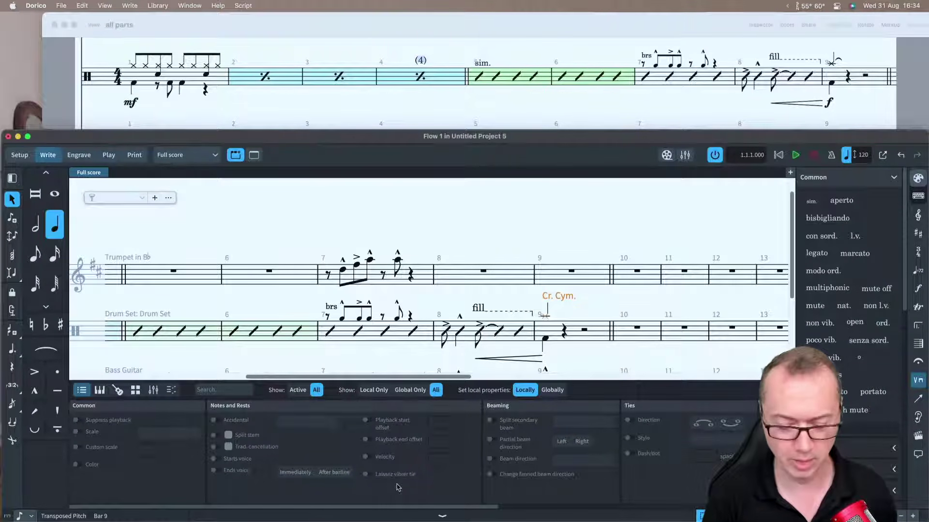
{"action": "key", "text": "super+8"}
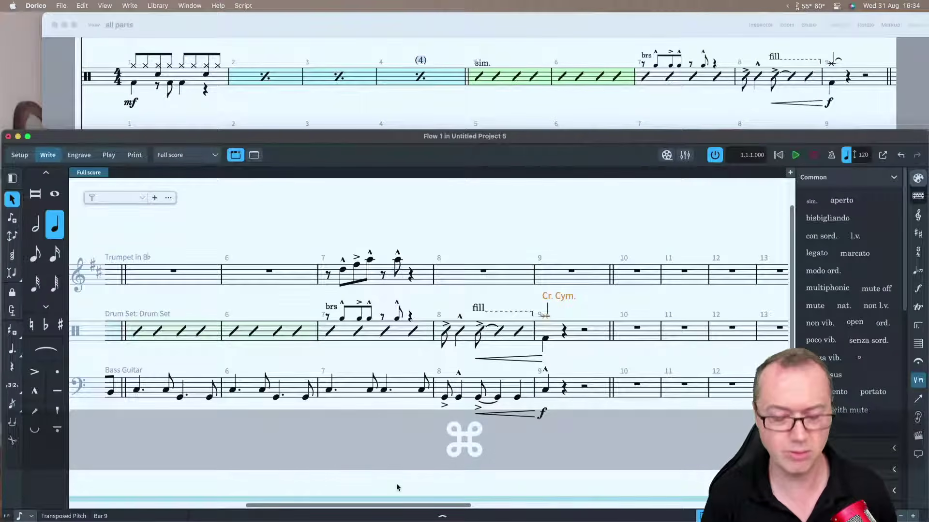
Look up the Toggle Laissez Vibrer Tie command in the key command preferences, searching for "laiss", and check its shortcut and jump bar alias.
{"action": "key", "text": "super+comma"}
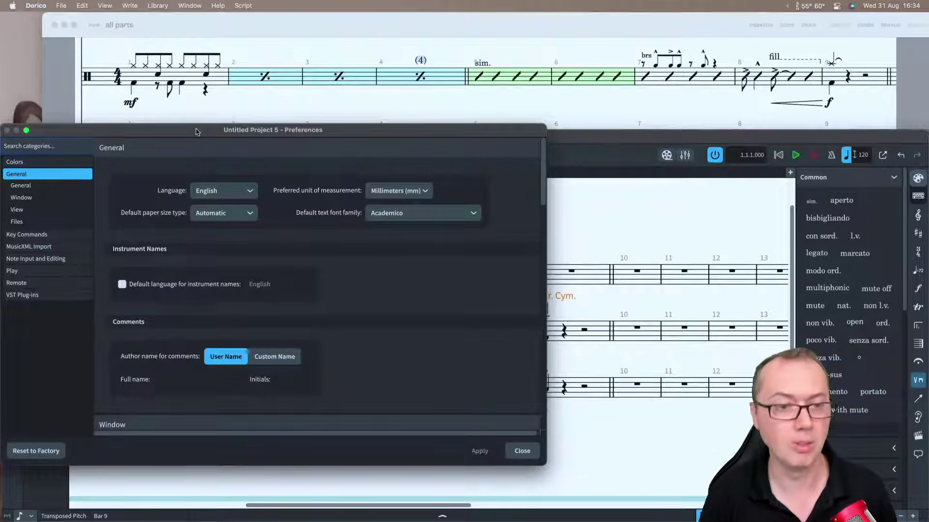
{"action": "left_click_drag", "start_coordinate": [196, 132], "coordinate": [208, 132]}
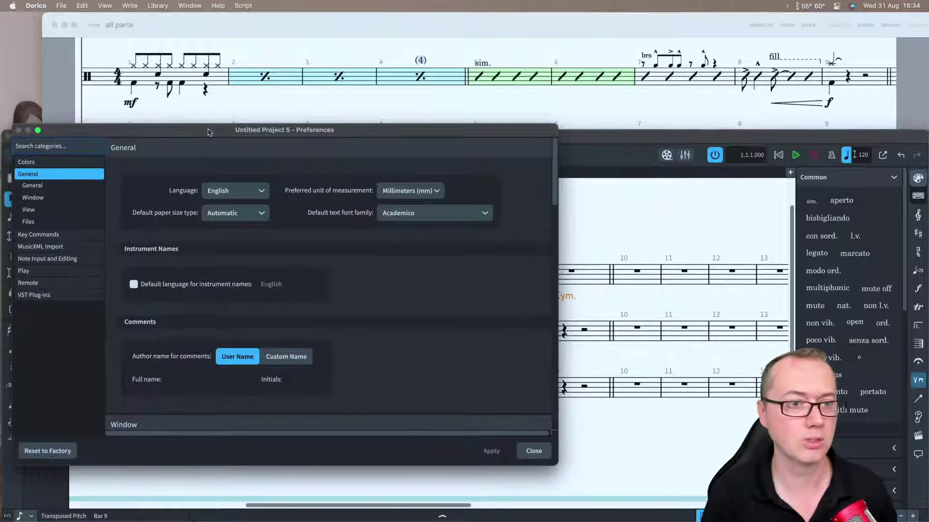
{"action": "left_click", "coordinate": [67, 235]}
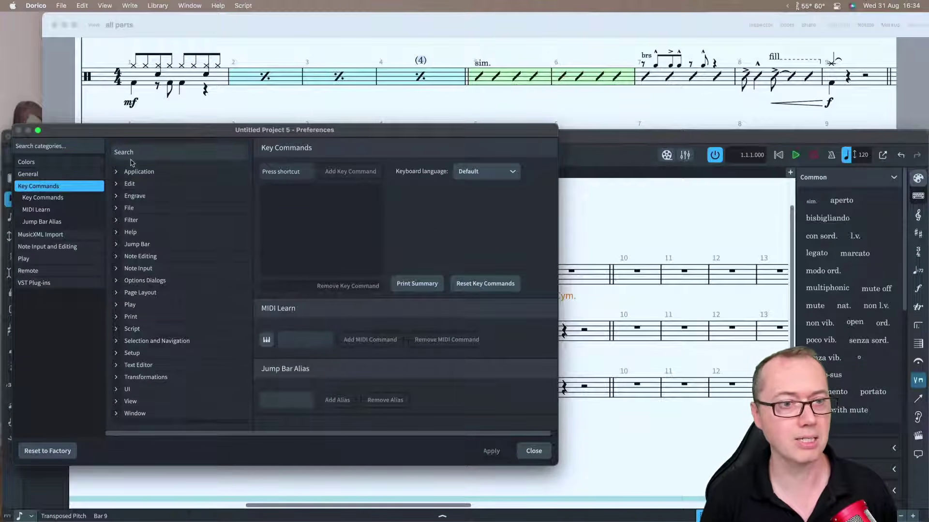
{"action": "left_click", "coordinate": [147, 153]}
{"action": "type", "text": "lais"}
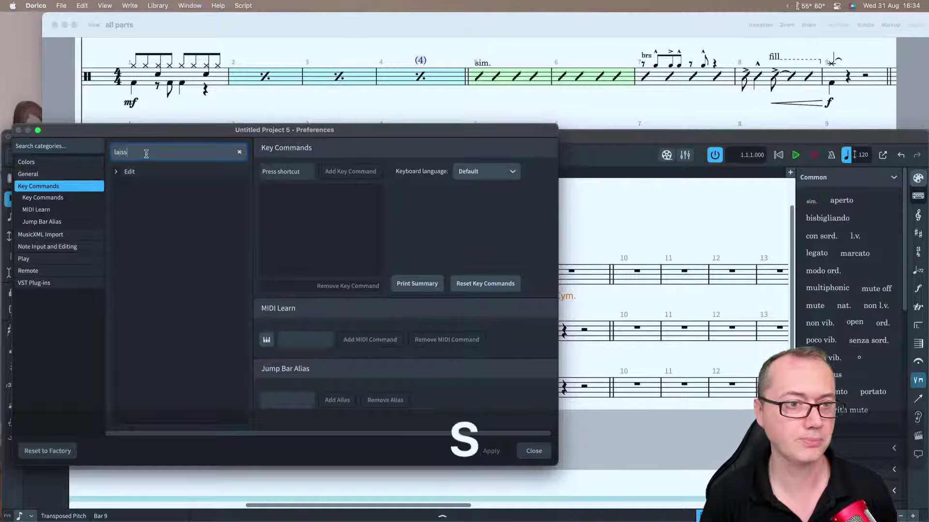
{"action": "type", "text": "s"}
{"action": "left_click", "coordinate": [116, 171]}
{"action": "left_click", "coordinate": [159, 184]}
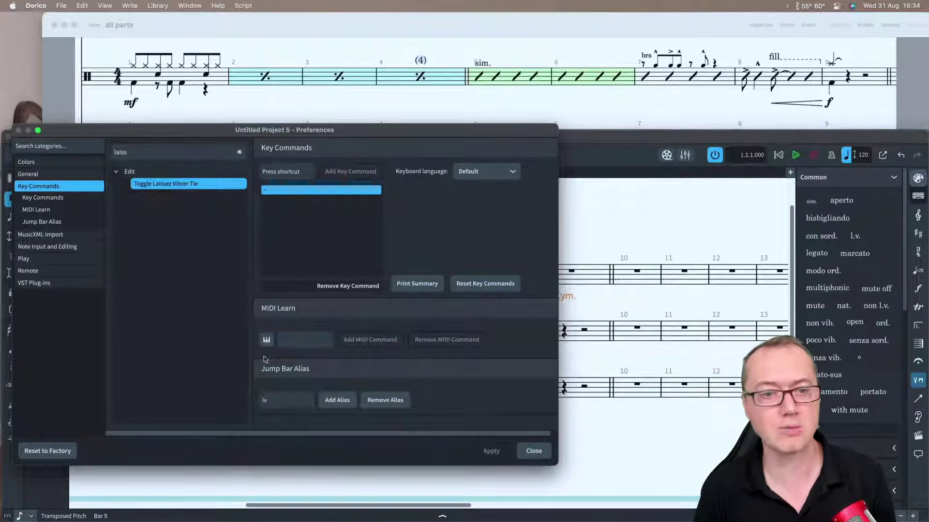
{"action": "left_click", "coordinate": [270, 400]}
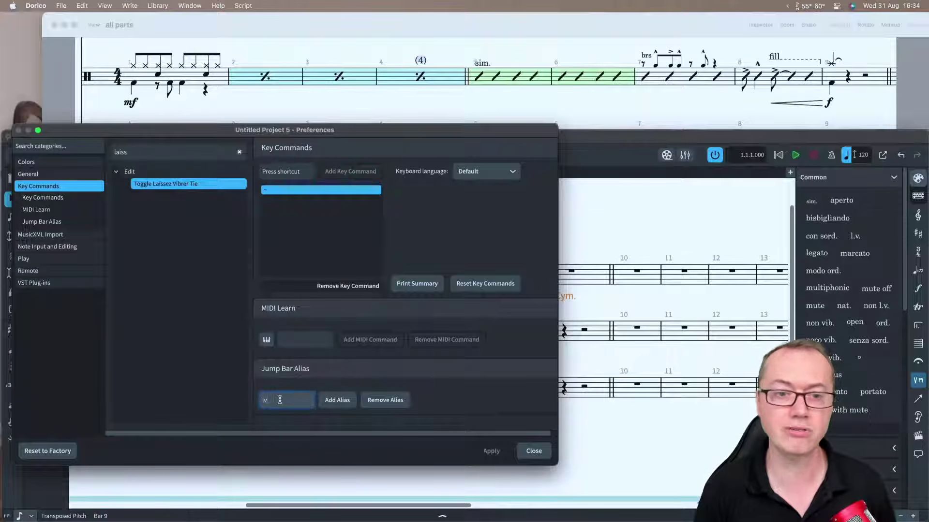
{"action": "left_click", "coordinate": [533, 451]}
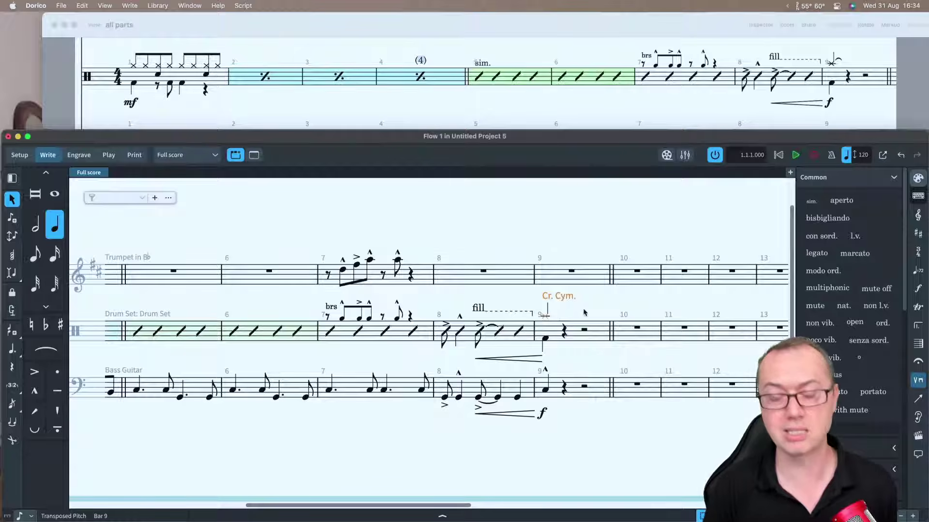
Add a laissez vibrer tie to the crash cymbal note in bar 9 with the jump bar alias "lv".
{"action": "type", "text": "j"}
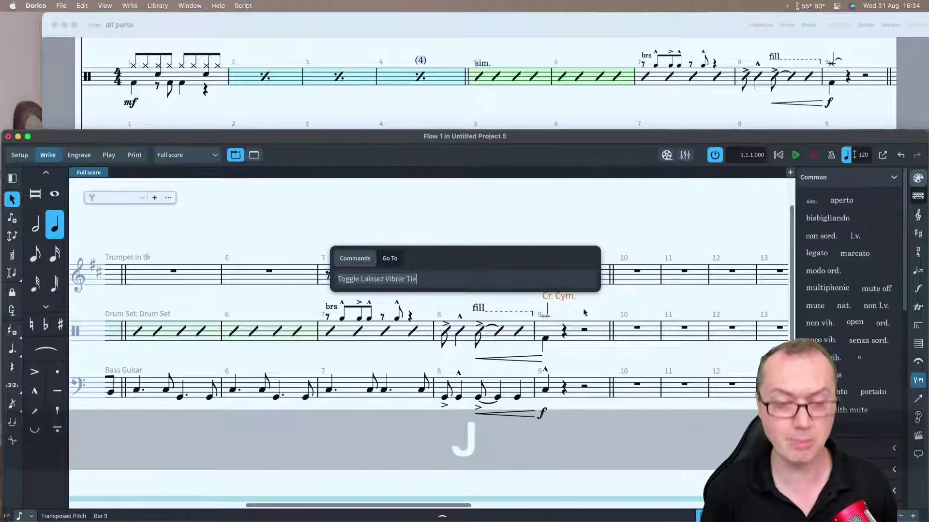
{"action": "type", "text": "lv"}
{"action": "key", "text": "Return"}
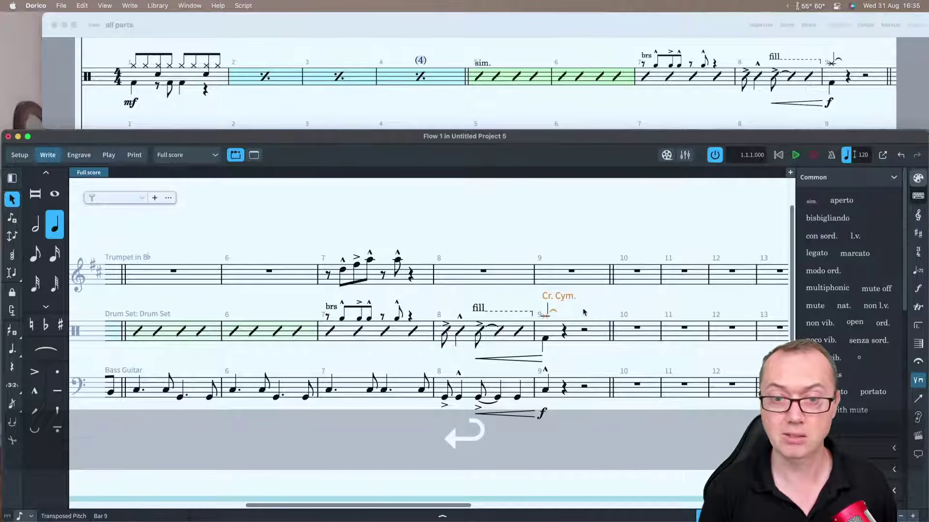
{"action": "key", "text": "shift"}
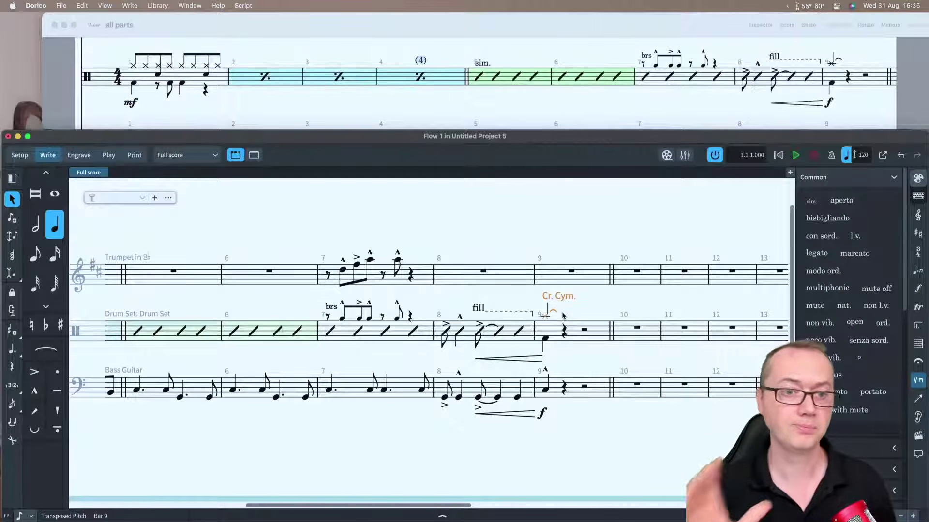
Try to copy the bass guitar's dynamics, starting from the mf in bar 1, to the drum set staff.
{"action": "scroll", "coordinate": [585, 300], "scroll_direction": "down", "scroll_amount": 1}
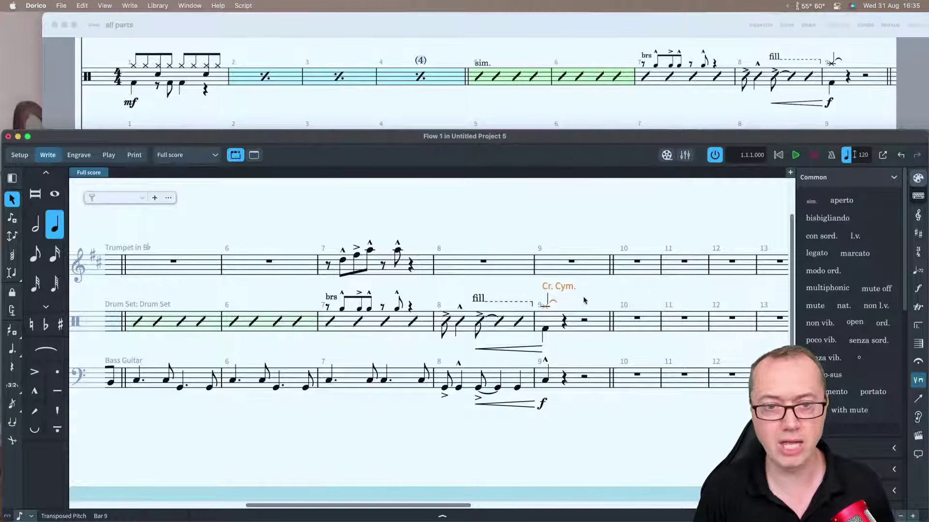
{"action": "scroll", "coordinate": [584, 300], "scroll_direction": "left", "scroll_amount": 10}
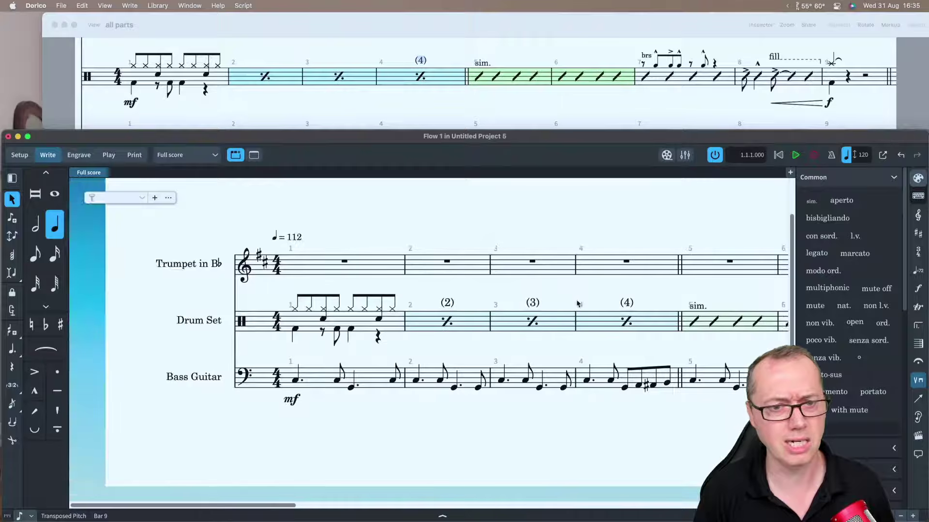
{"action": "left_click", "coordinate": [292, 400]}
{"action": "key", "text": "super+minus"}
{"action": "key", "text": "super+minus"}
{"action": "key", "text": "super+minus"}
{"action": "key", "text": "super+minus"}
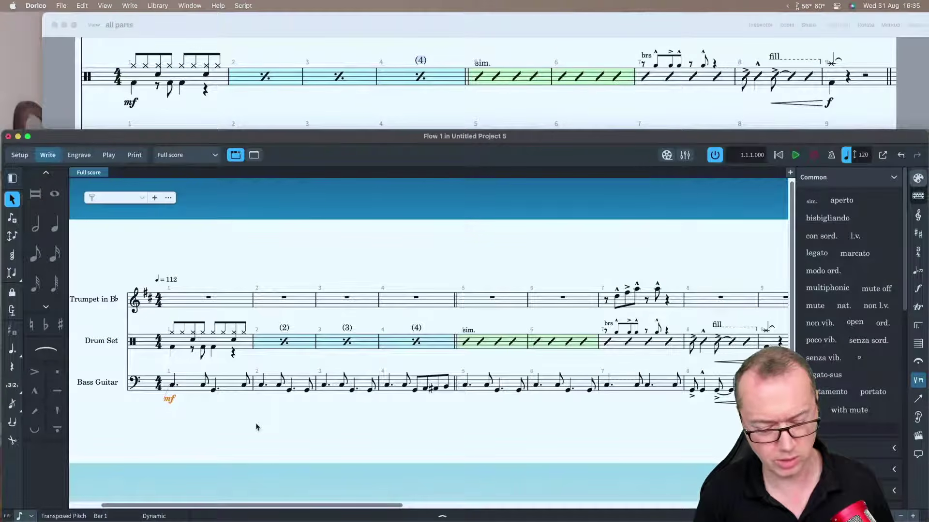
{"action": "key", "text": "shift+super+a"}
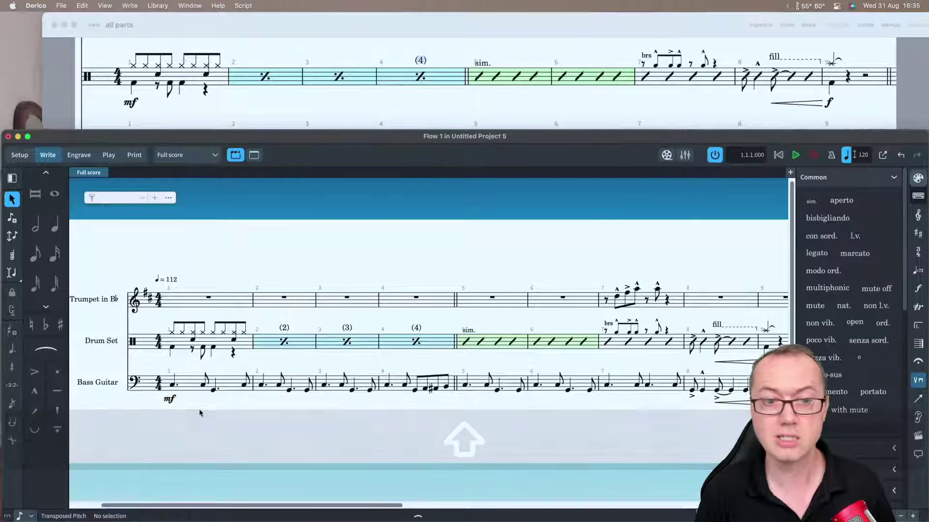
{"action": "left_click", "coordinate": [170, 399]}
{"action": "key", "text": "shift+super+a"}
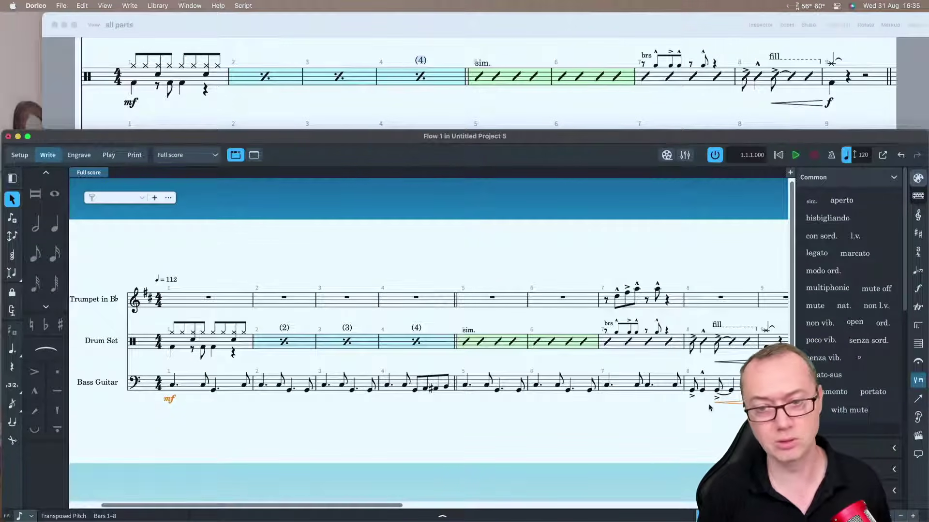
{"action": "left_click", "coordinate": [173, 347], "text": "alt"}
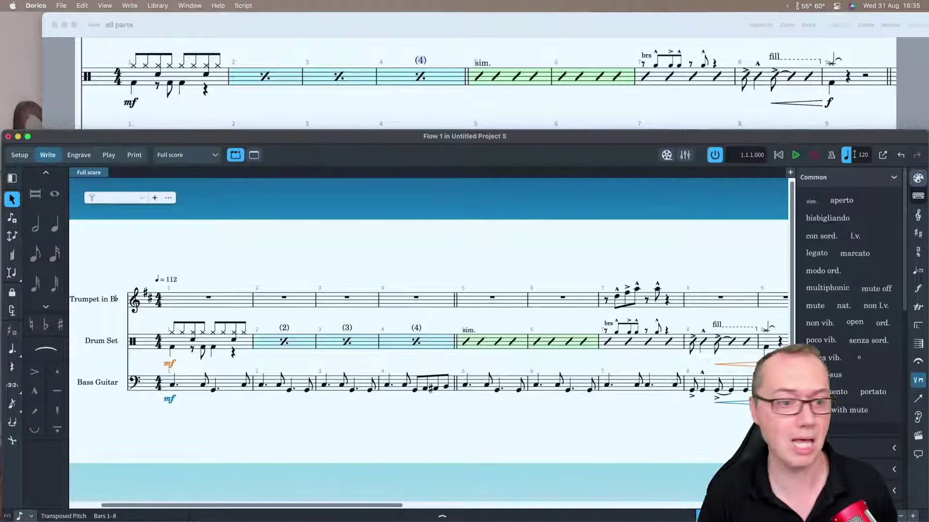
{"action": "key", "text": "super+z"}
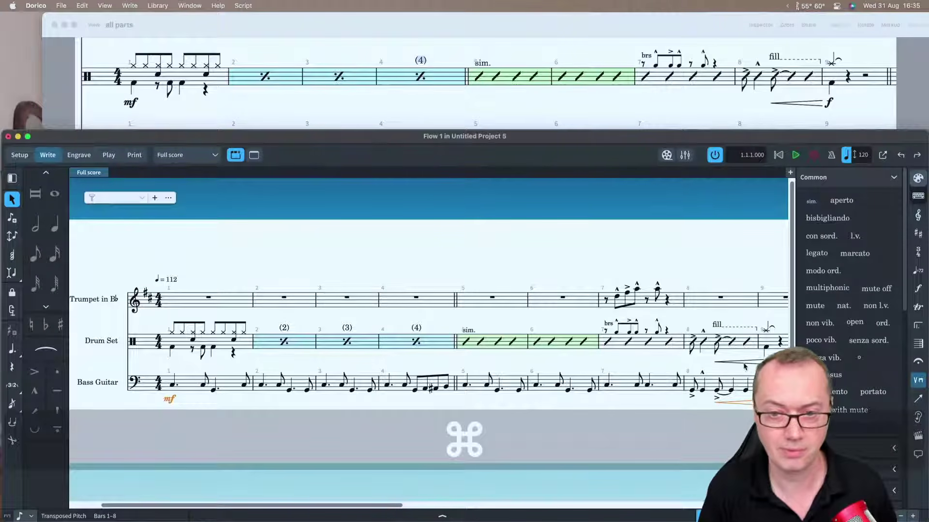
Delete the drum staff's existing bar 8 hairpin and copy all the bass guitar's dynamics to the drum staff, starting at bar 1.
{"action": "key", "text": "BackSpace"}
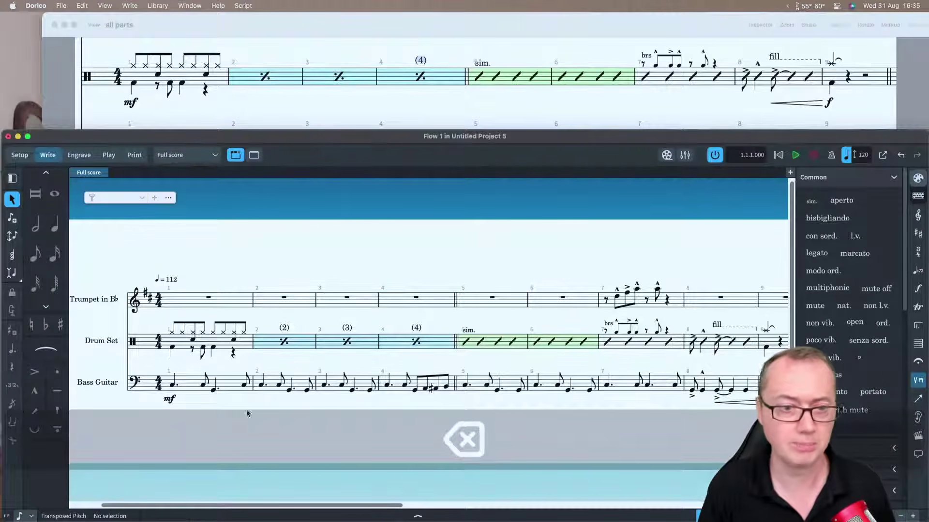
{"action": "left_click", "coordinate": [168, 399]}
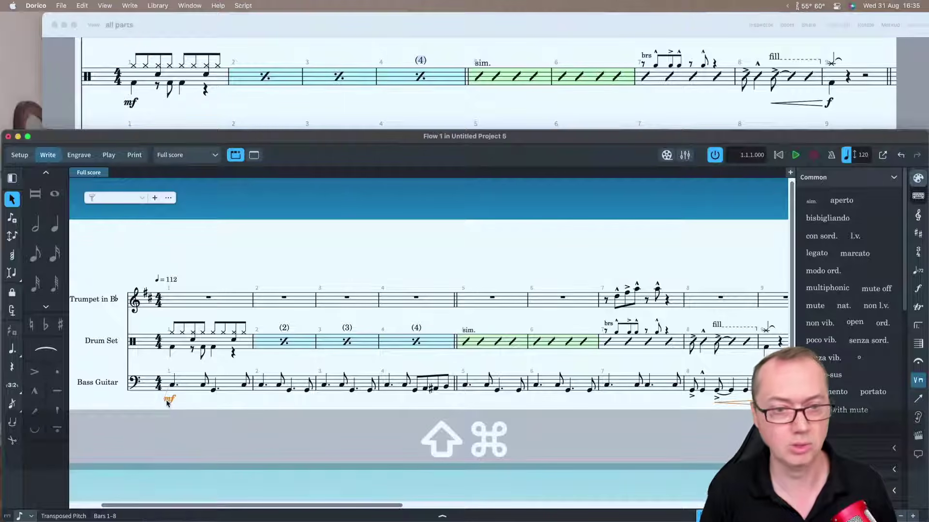
{"action": "left_click", "coordinate": [170, 345], "text": "alt"}
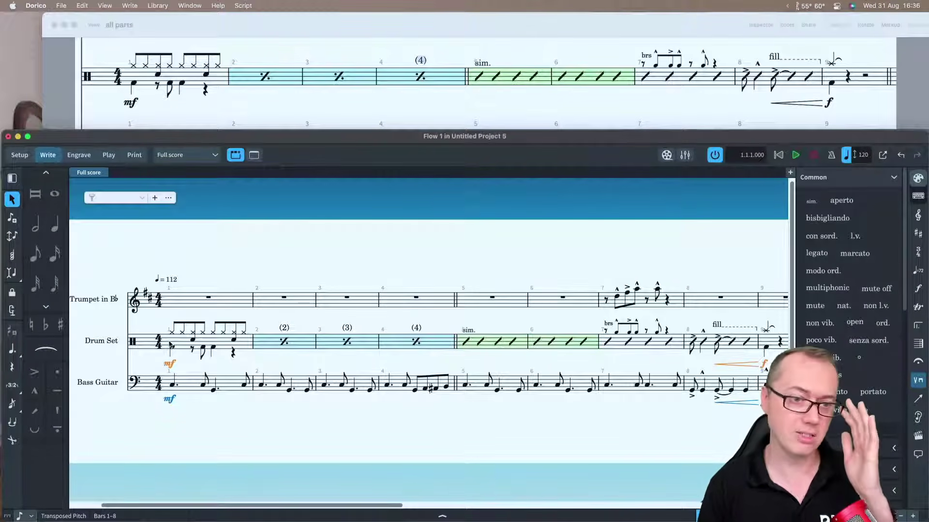
Check the Select More command and its shortcut, and hide the playing techniques panel to show the whole drum part.
{"action": "left_click", "coordinate": [82, 5]}
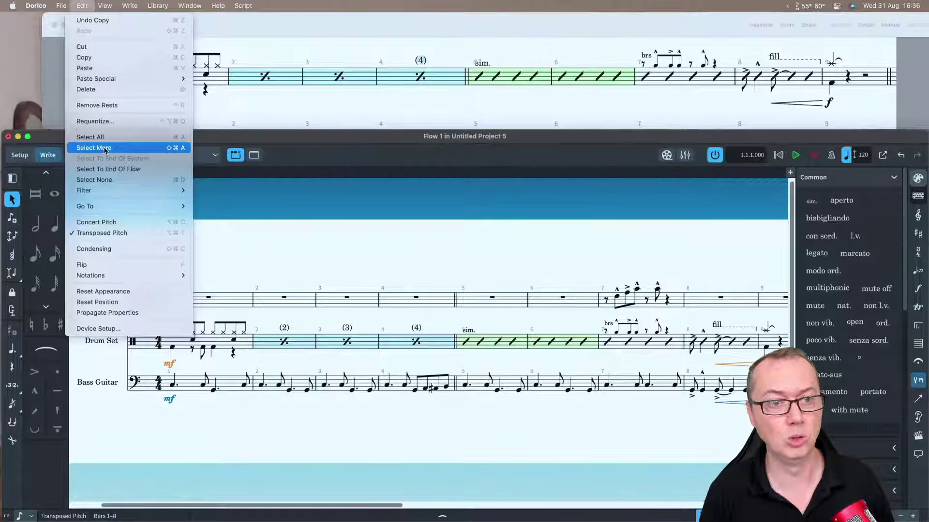
{"action": "left_click", "coordinate": [282, 235]}
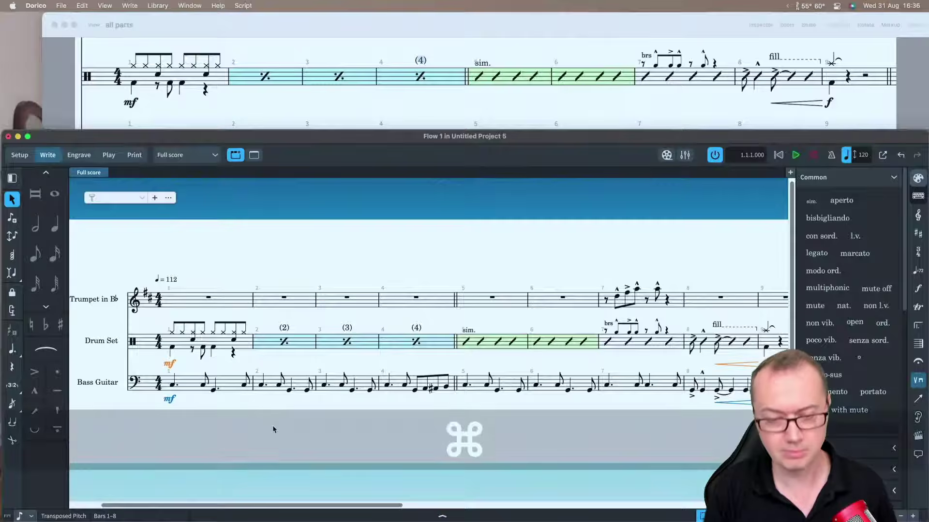
{"action": "key", "text": "super+9"}
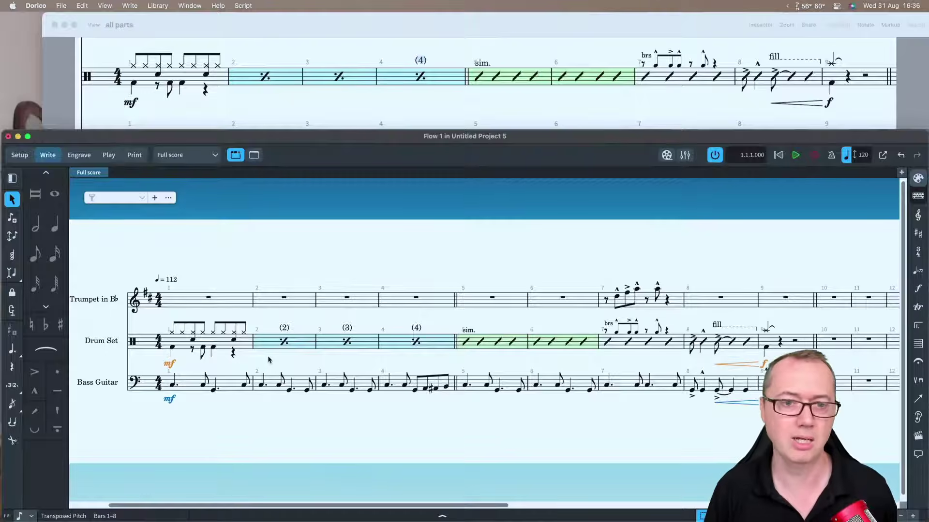
{"action": "key", "text": "super+equal"}
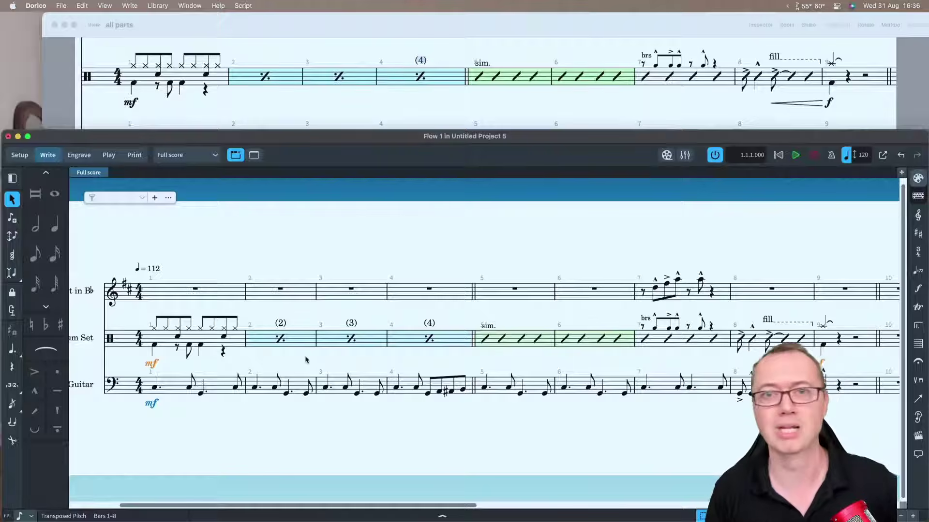
Switch to QuickTime Player, rewind "drums in one minute.mp4" to the start, play it through and close it.
{"action": "mouse_move", "coordinate": [431, 519]}
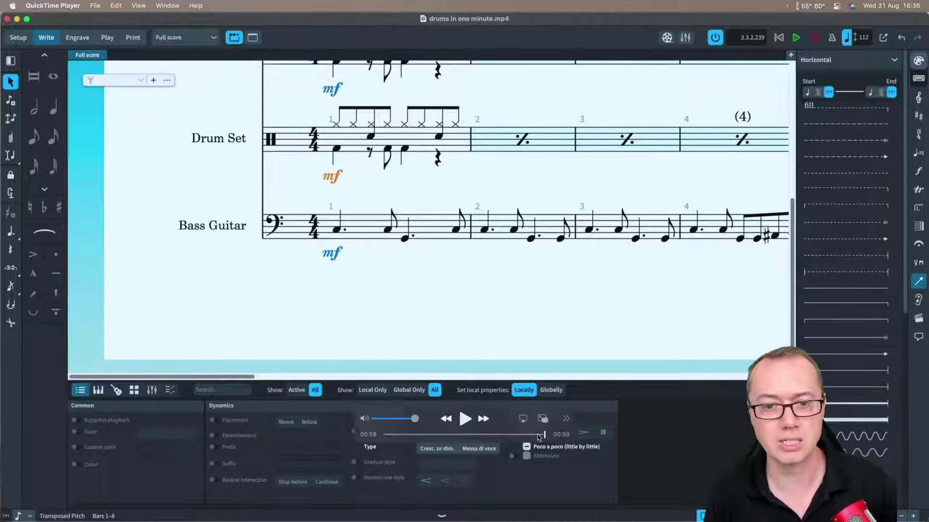
{"action": "left_click_drag", "start_coordinate": [544, 434], "coordinate": [359, 435]}
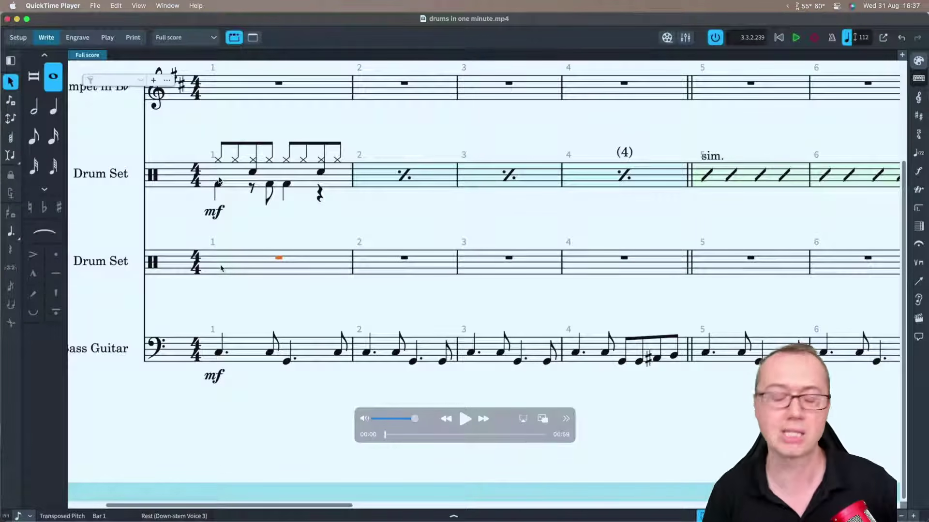
{"action": "key", "text": "super+w"}
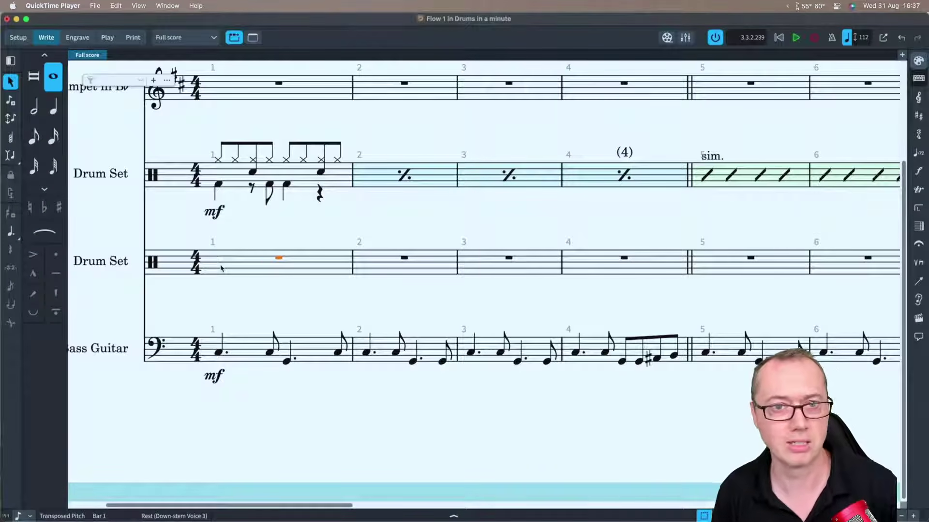
{"action": "mouse_move", "coordinate": [230, 178]}
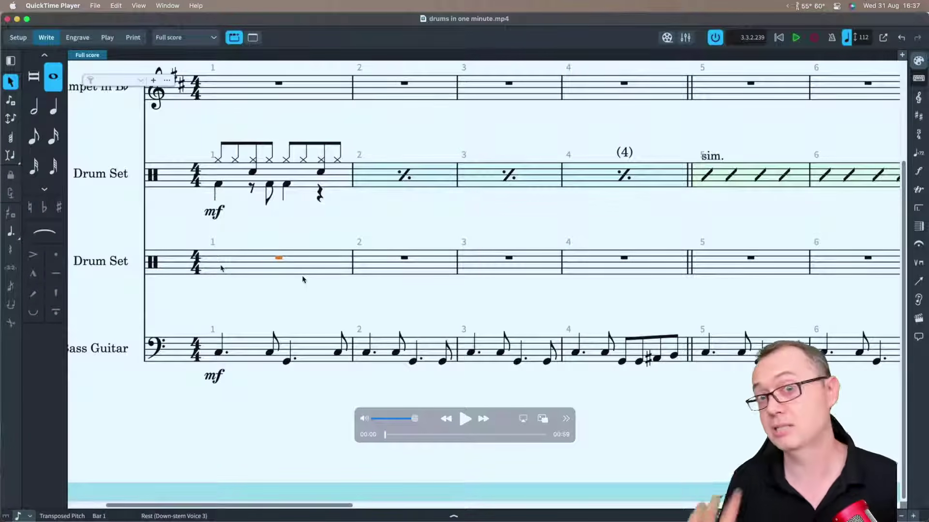
{"action": "key", "text": "space"}
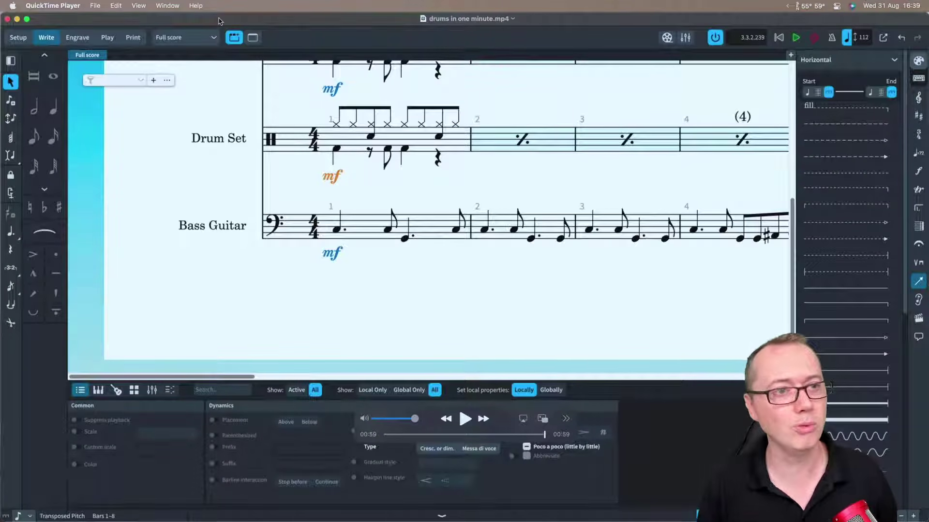
{"action": "key", "text": "super+w"}
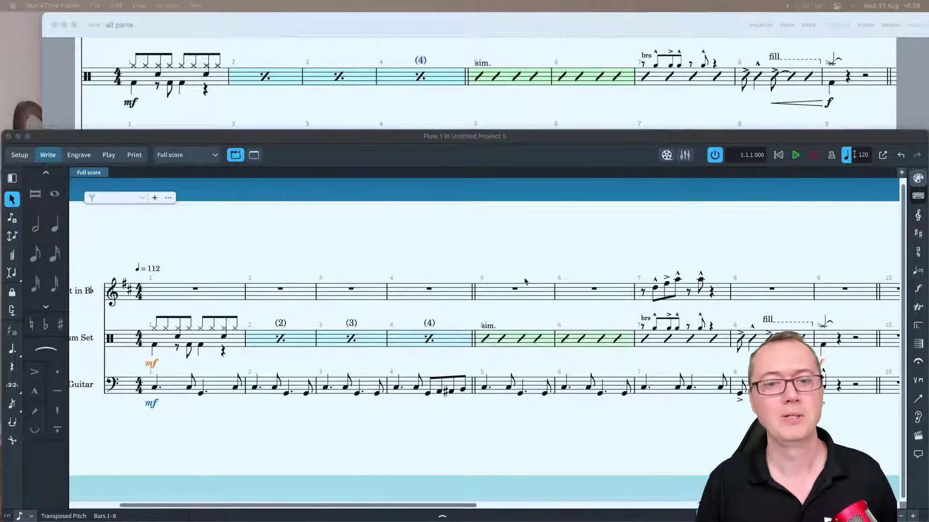
Clear the selection, return to the beginning of the score and enlarge the Untitled Project 5 window to fill the screen.
{"action": "scroll", "coordinate": [640, 343], "scroll_direction": "right", "scroll_amount": 3}
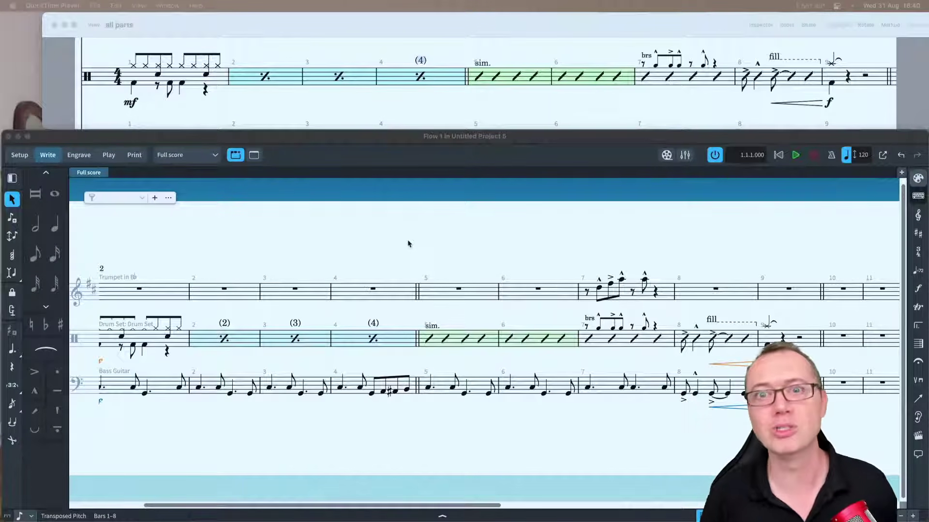
{"action": "left_click", "coordinate": [441, 250]}
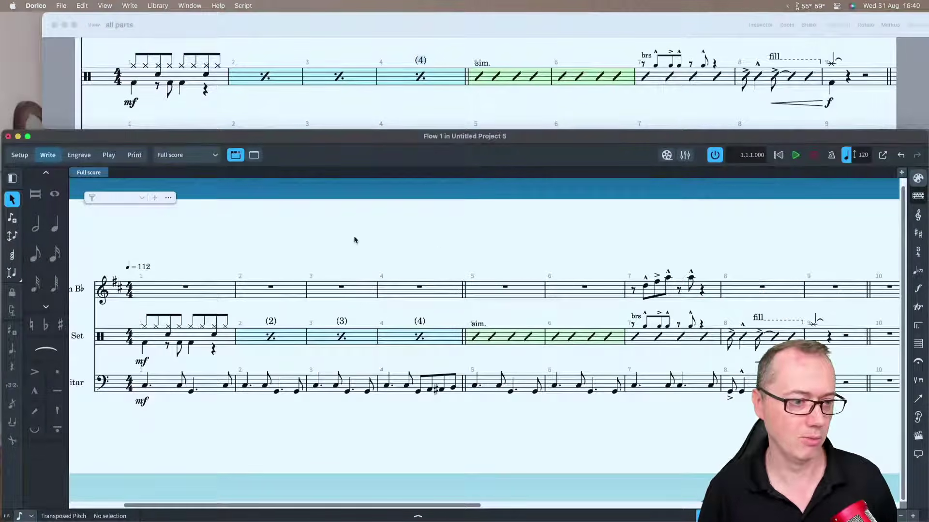
{"action": "scroll", "coordinate": [205, 269], "scroll_direction": "left", "scroll_amount": 3}
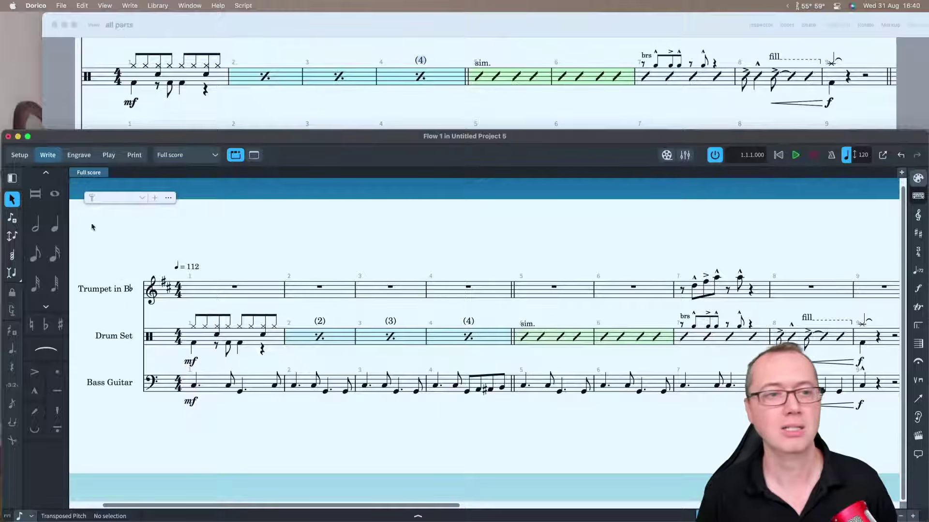
{"action": "double_click", "coordinate": [93, 138]}
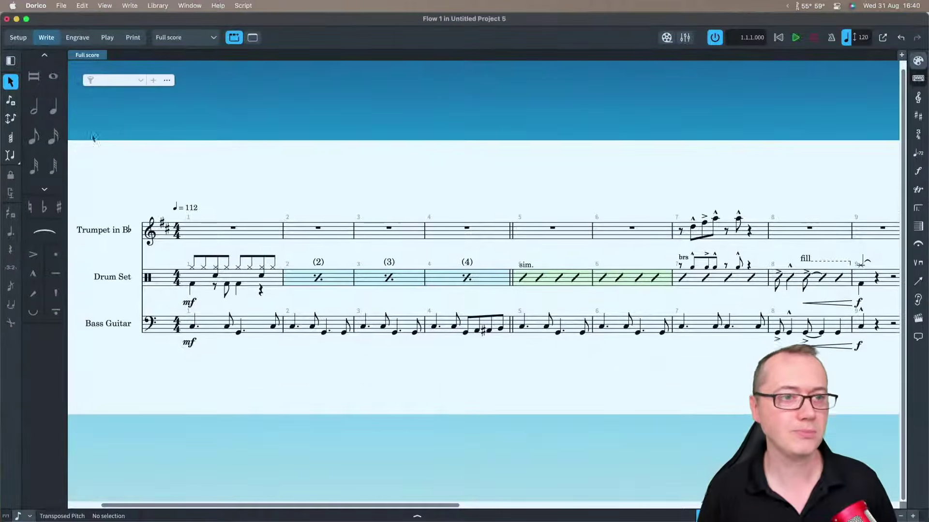
Examine the options for saving the project as a project template, and cancel without saving.
{"action": "left_click", "coordinate": [61, 5]}
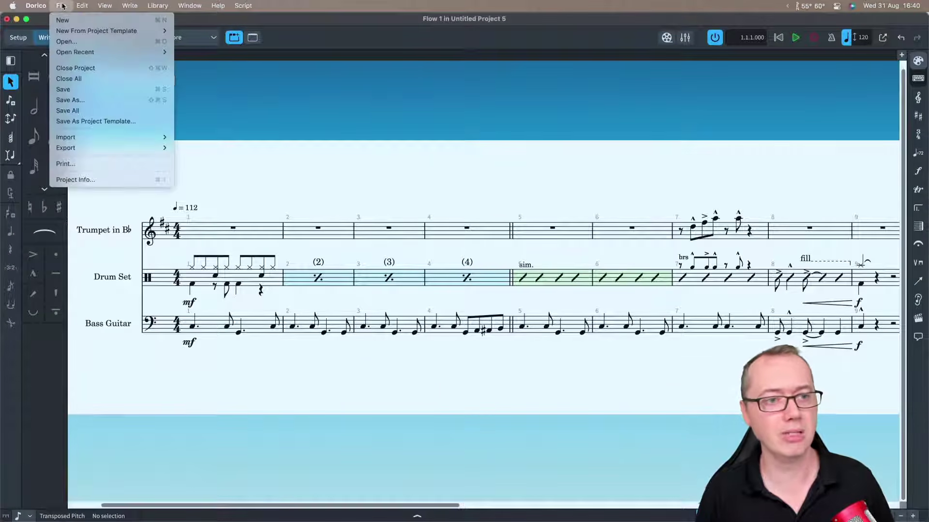
{"action": "left_click", "coordinate": [84, 121]}
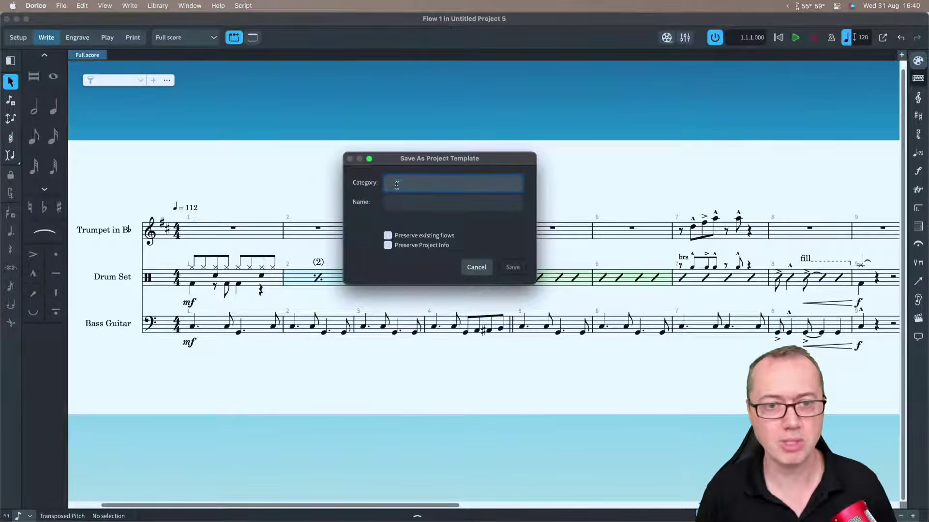
{"action": "left_click", "coordinate": [396, 201]}
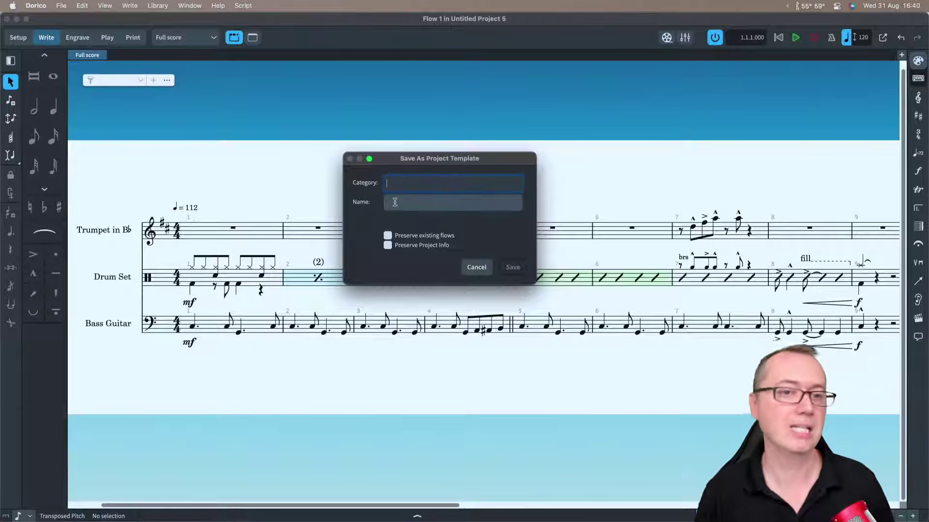
{"action": "left_click", "coordinate": [477, 268]}
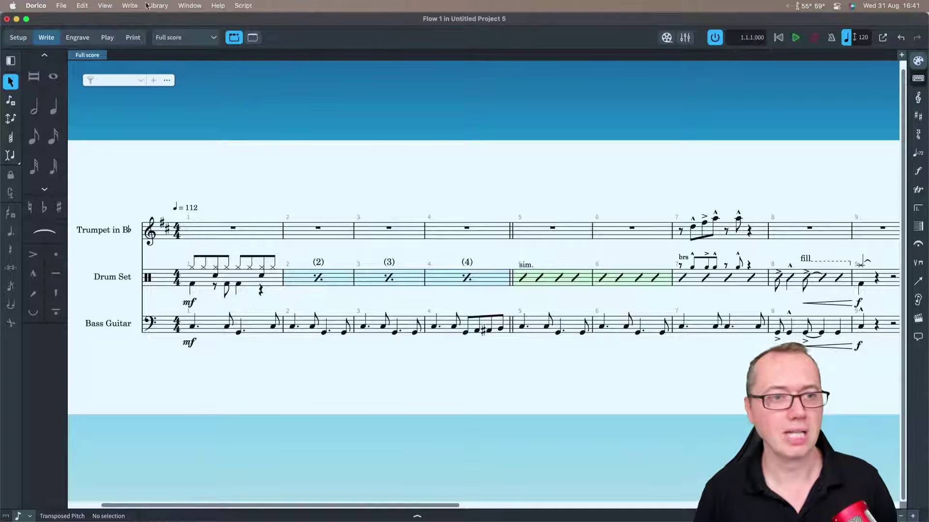
Examine the Solo project templates in the Steinberg Hub and close the Hub.
{"action": "left_click", "coordinate": [188, 6]}
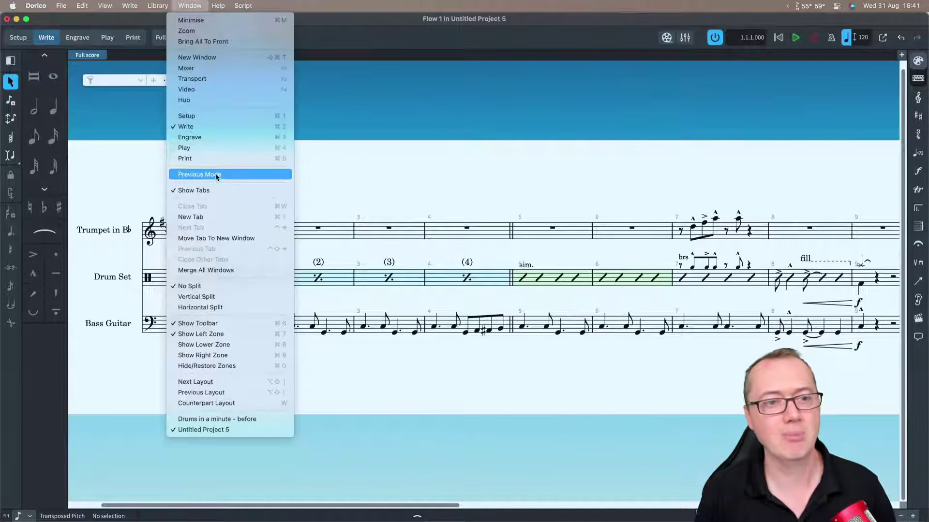
{"action": "left_click", "coordinate": [208, 100]}
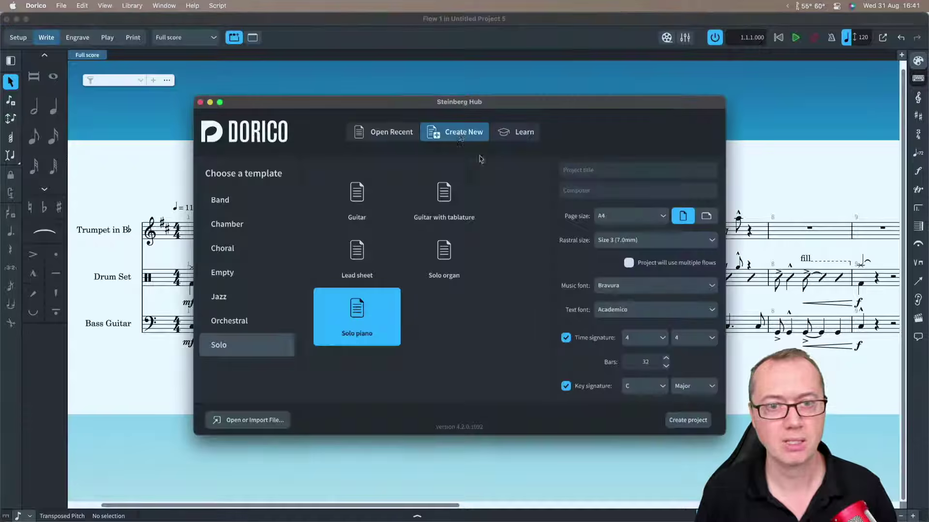
{"action": "left_click_drag", "start_coordinate": [432, 110], "coordinate": [419, 107]}
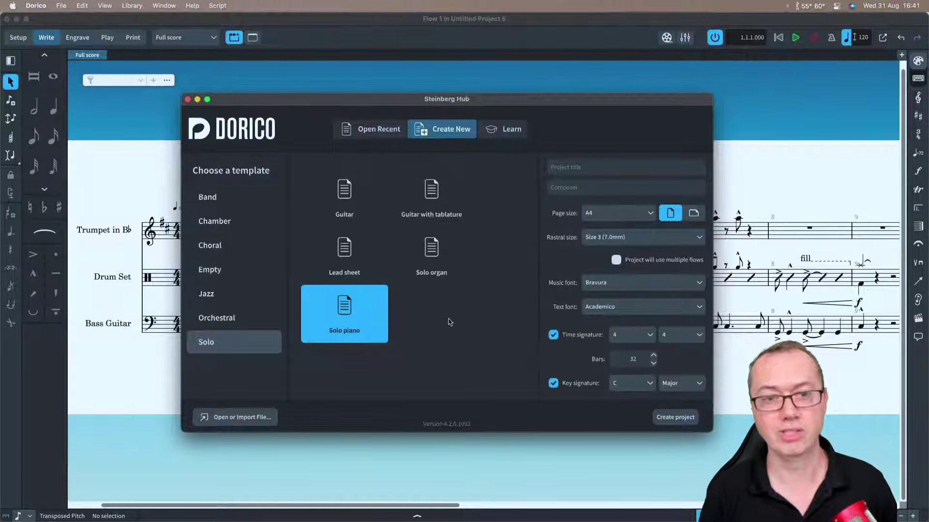
{"action": "left_click", "coordinate": [188, 100]}
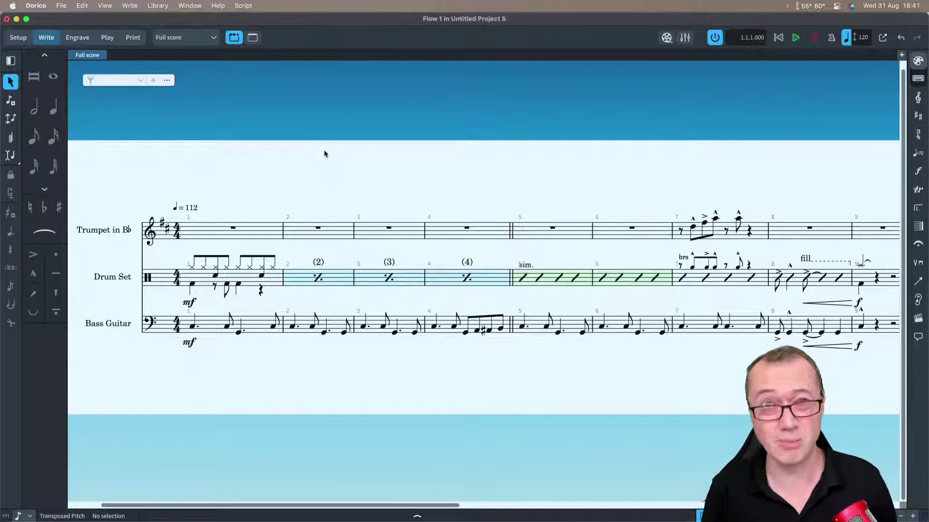
In Setup mode, inspect the Drum Set's percussion kit and its kit export, cancel the export and close the kit editor.
{"action": "left_click", "coordinate": [19, 39]}
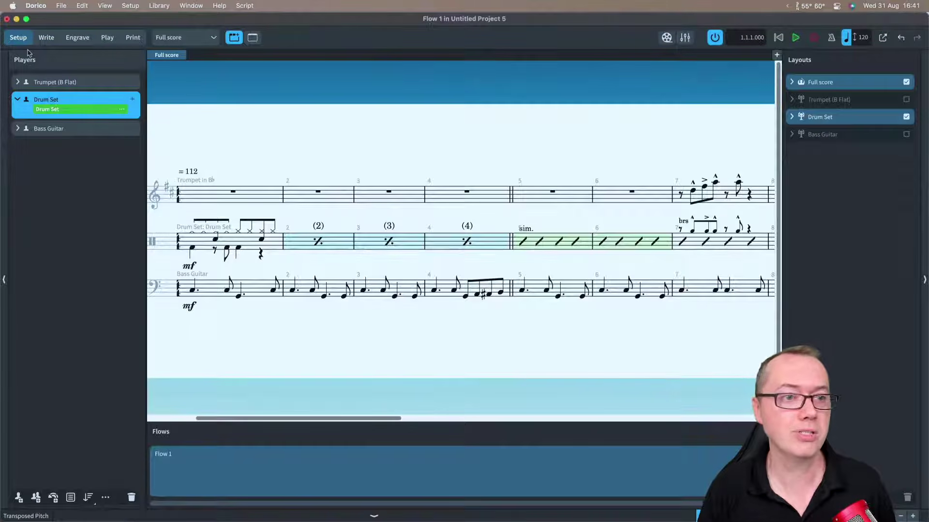
{"action": "left_click", "coordinate": [122, 109]}
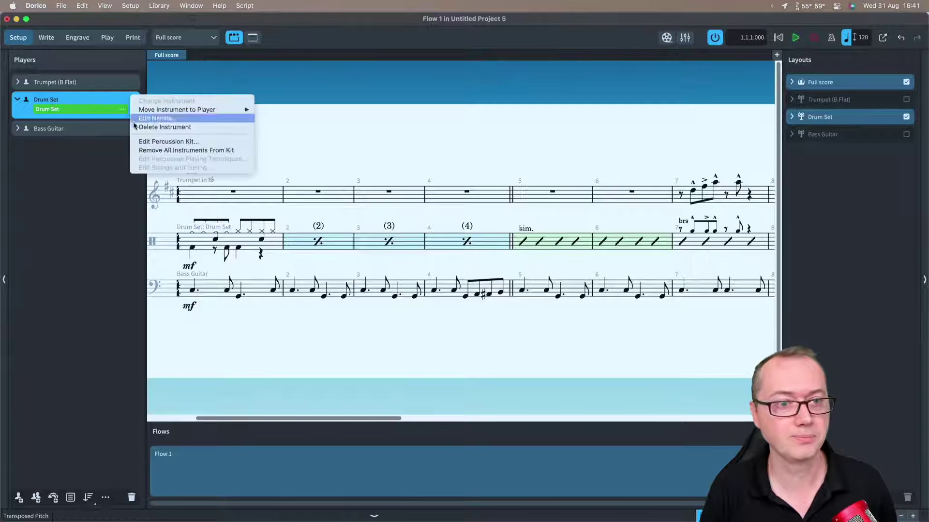
{"action": "left_click", "coordinate": [156, 142]}
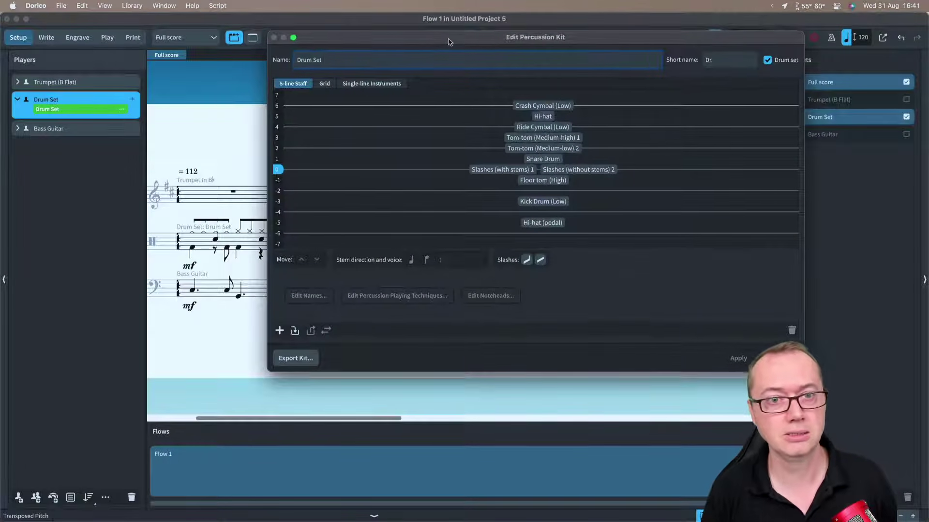
{"action": "left_click_drag", "start_coordinate": [450, 39], "coordinate": [431, 37]}
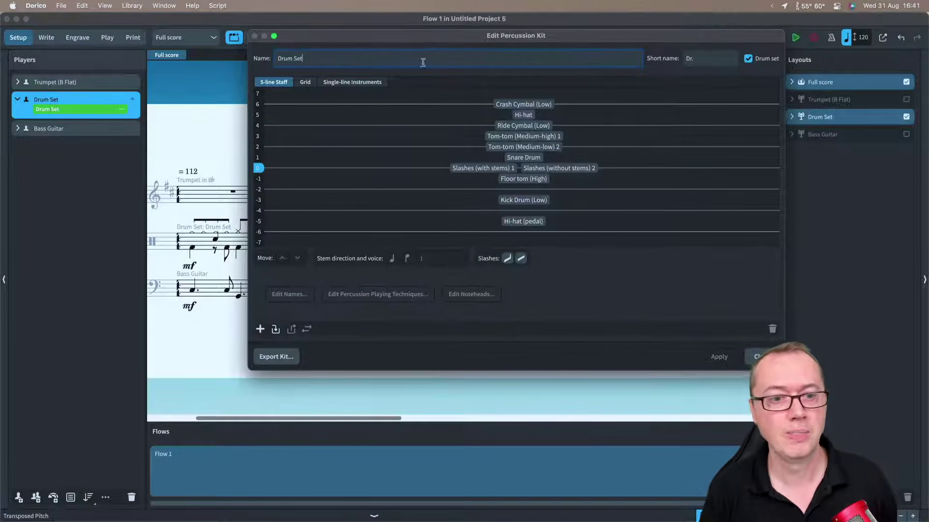
{"action": "left_click", "coordinate": [277, 357]}
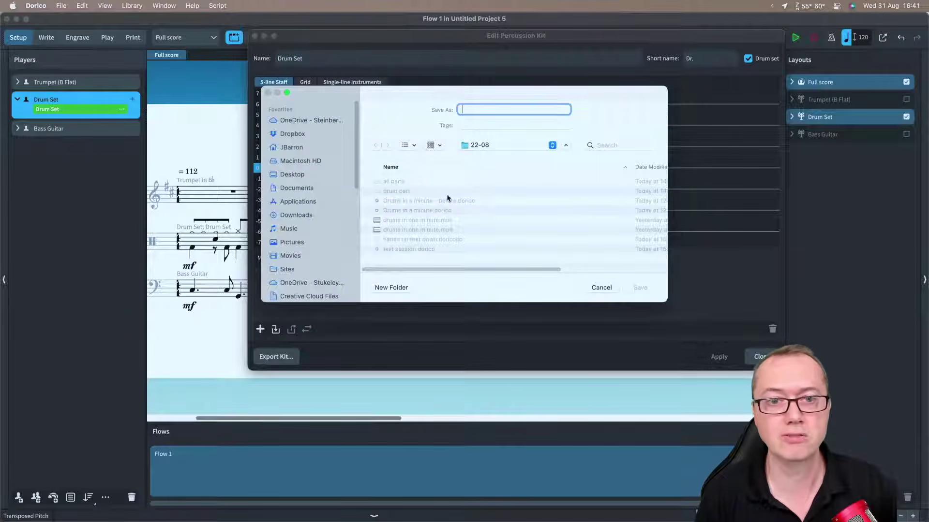
{"action": "left_click", "coordinate": [595, 288]}
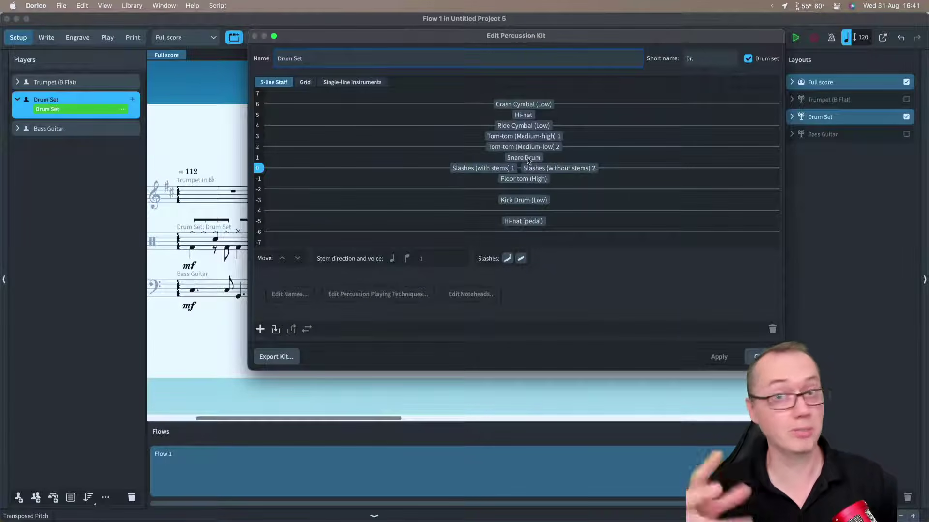
{"action": "left_click", "coordinate": [758, 357]}
Create a new empty project, add a single player and search its instruments for "drum", leaving the player empty-handed.
{"action": "left_click", "coordinate": [61, 5]}
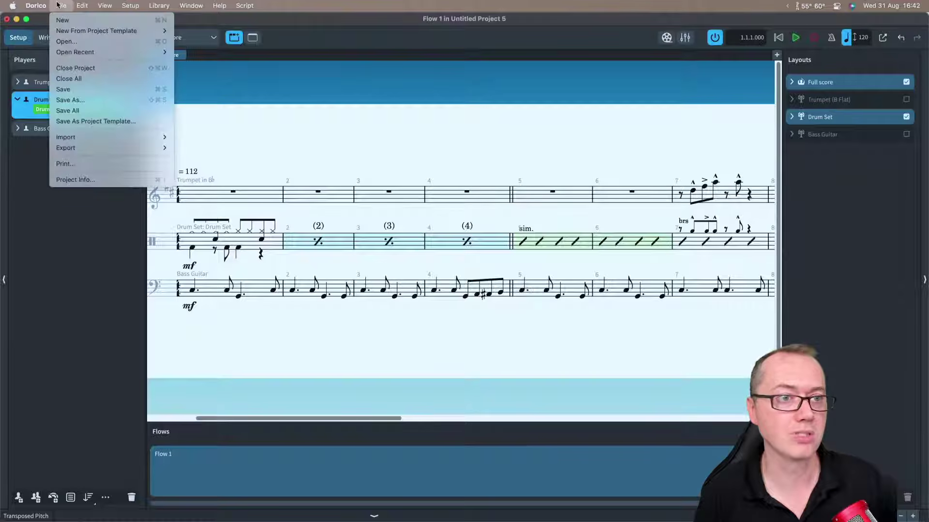
{"action": "key", "text": "Escape"}
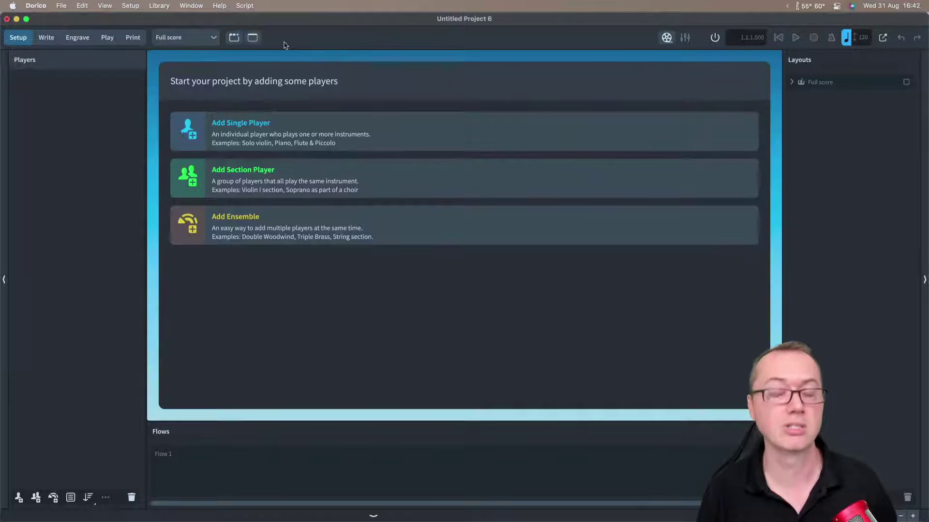
{"action": "left_click", "coordinate": [192, 133]}
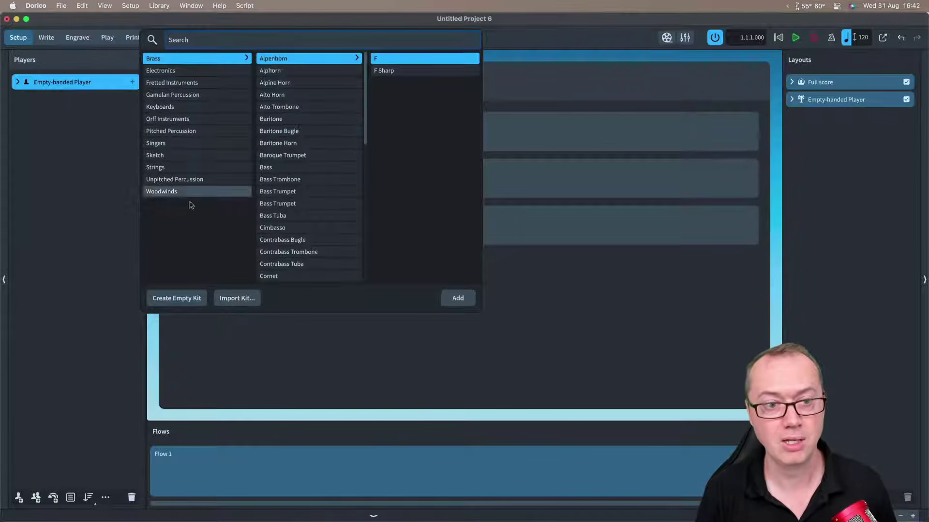
{"action": "left_click", "coordinate": [222, 39]}
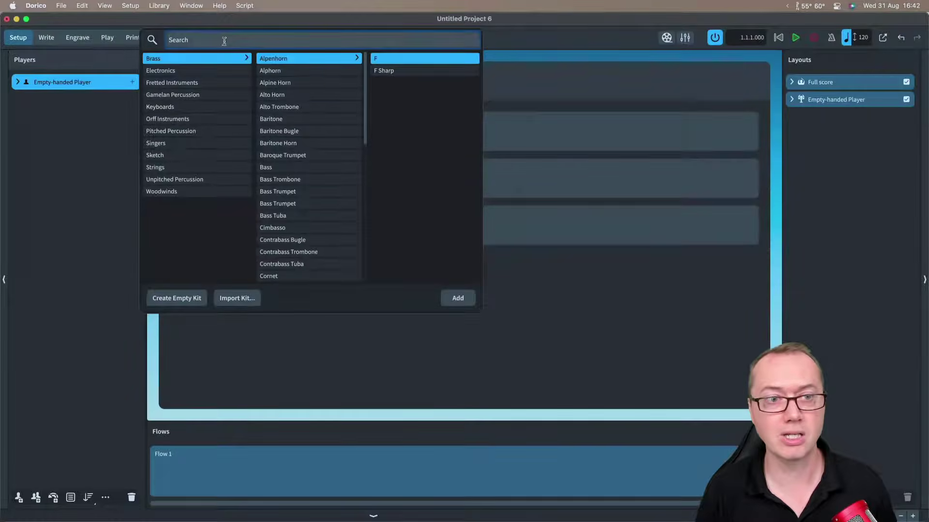
{"action": "type", "text": "dm"}
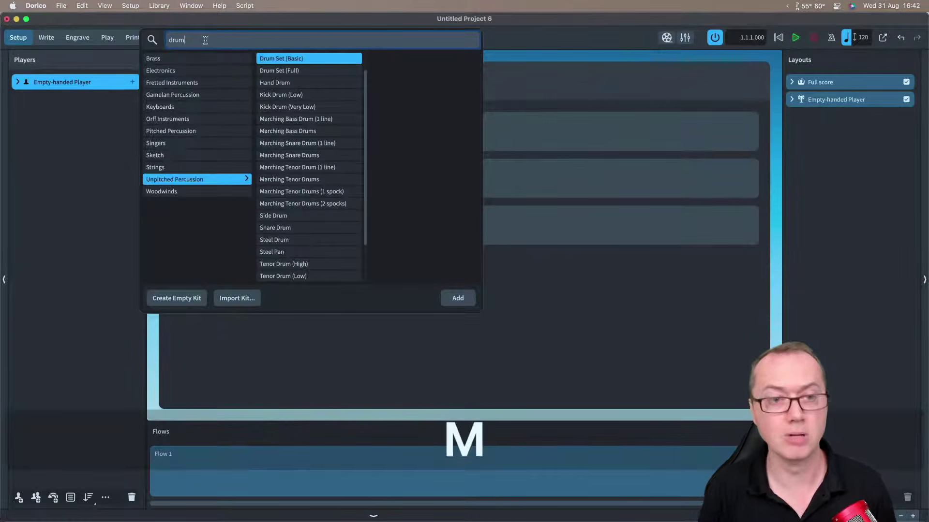
{"action": "key", "text": "Escape"}
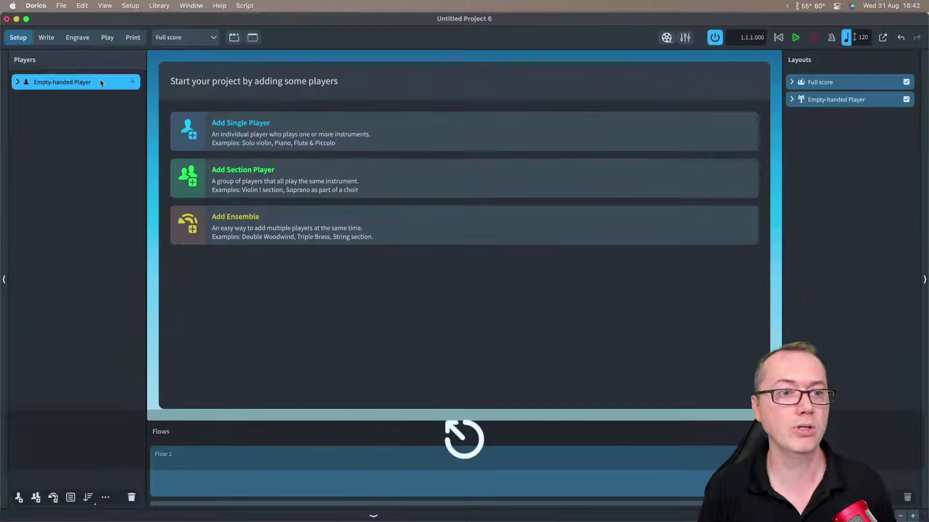
Import the percussion kit "hands up feet down.doricolib" for the empty-handed player and expand the resulting Drum Set player.
{"action": "left_click", "coordinate": [132, 82]}
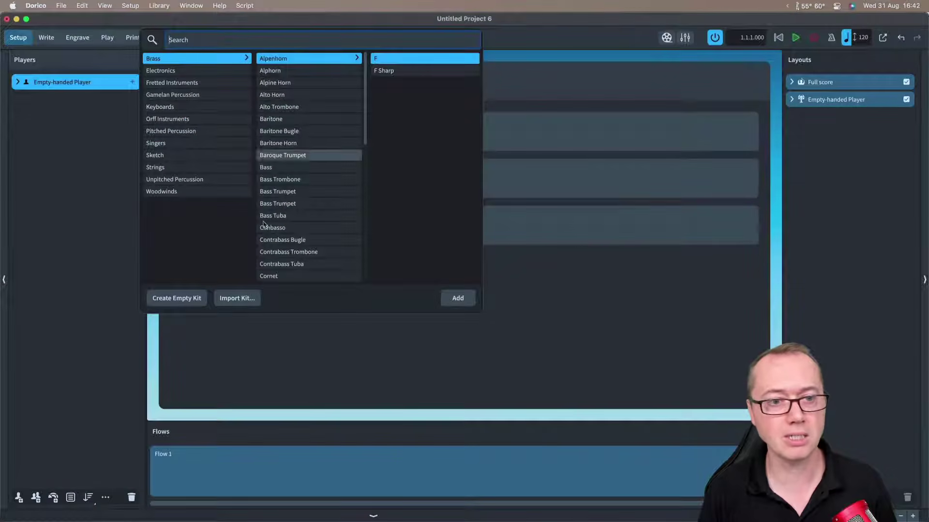
{"action": "left_click", "coordinate": [236, 298]}
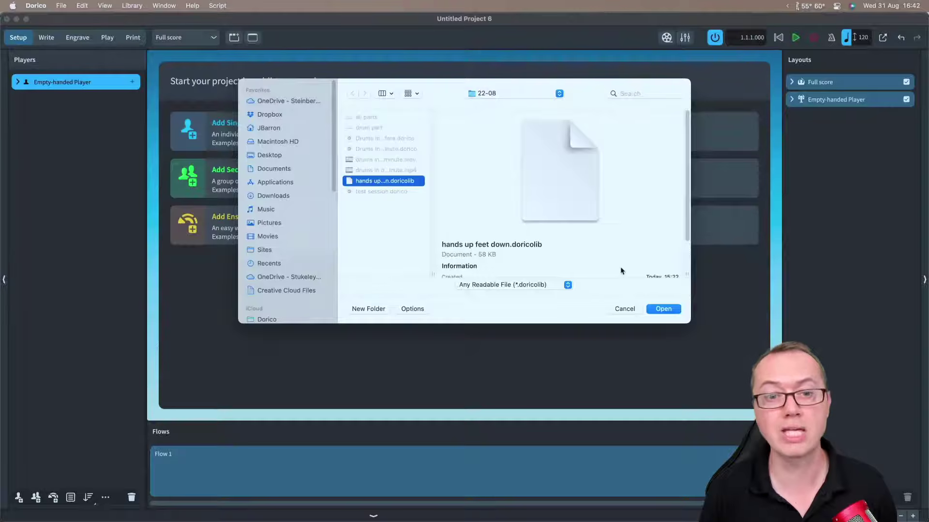
{"action": "left_click", "coordinate": [662, 309]}
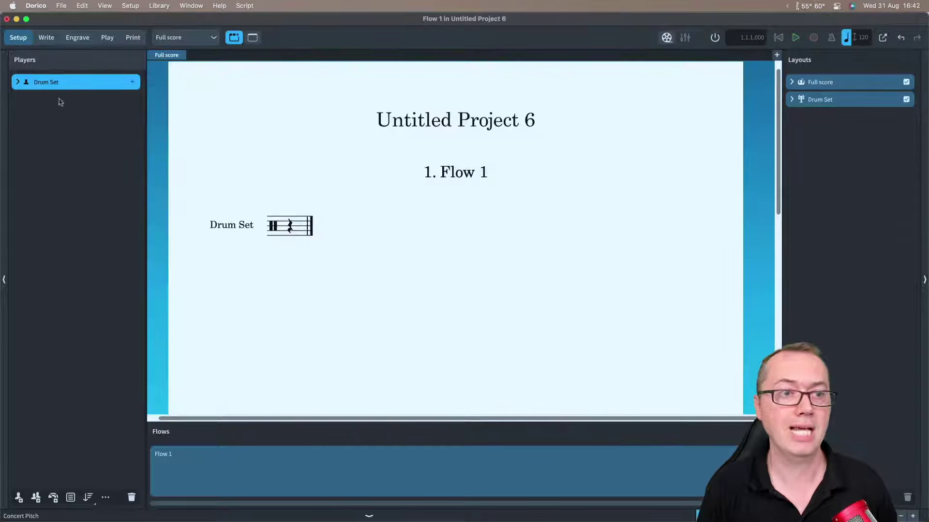
{"action": "left_click", "coordinate": [17, 82]}
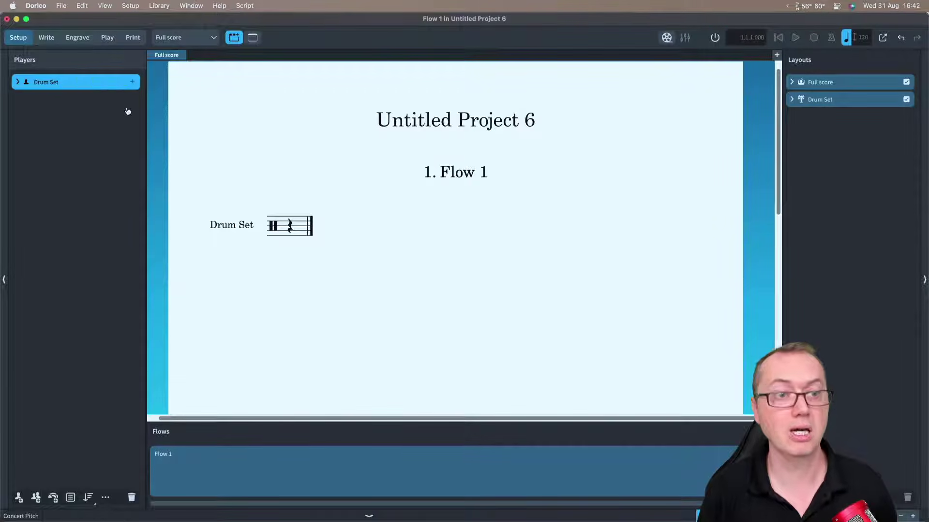
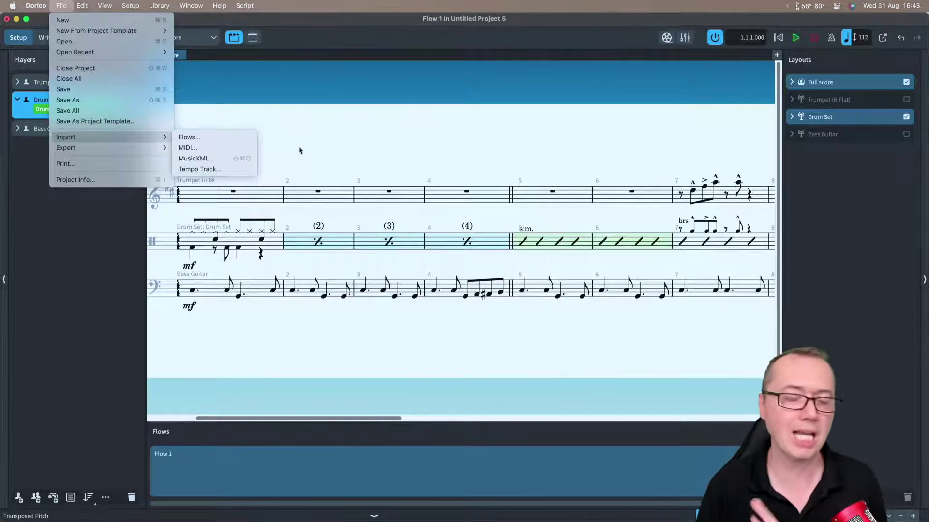
Dismiss the file import options and switch Untitled Project 5 to Write mode.
{"action": "left_click", "coordinate": [342, 137]}
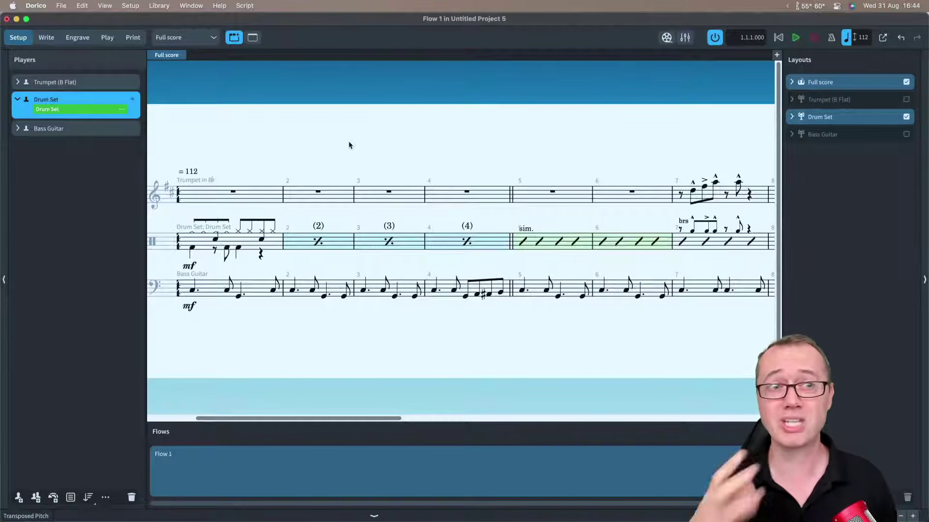
{"action": "left_click", "coordinate": [47, 38]}
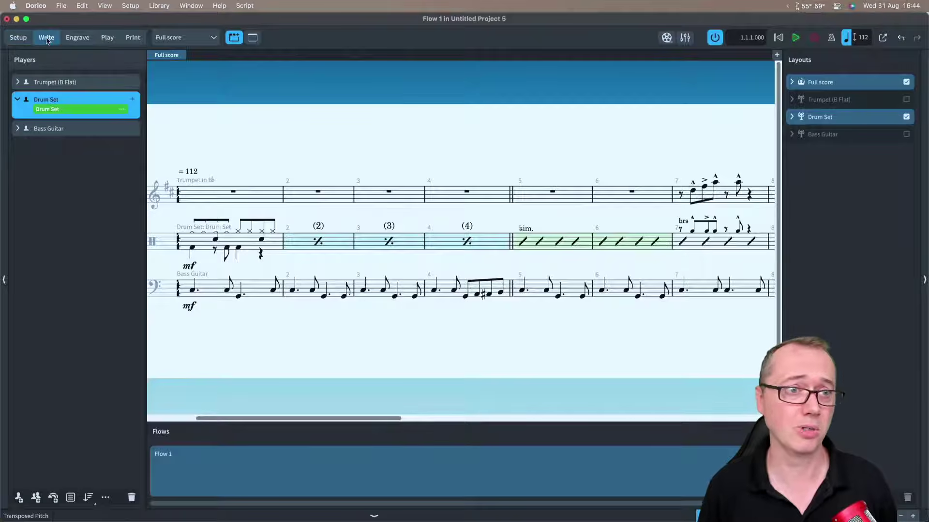
{"action": "mouse_move", "coordinate": [119, 19]}
{"action": "left_mouse_down"}
{"action": "mouse_move", "coordinate": [116, 83]}
{"action": "mouse_move", "coordinate": [117, 18]}
{"action": "left_mouse_up"}
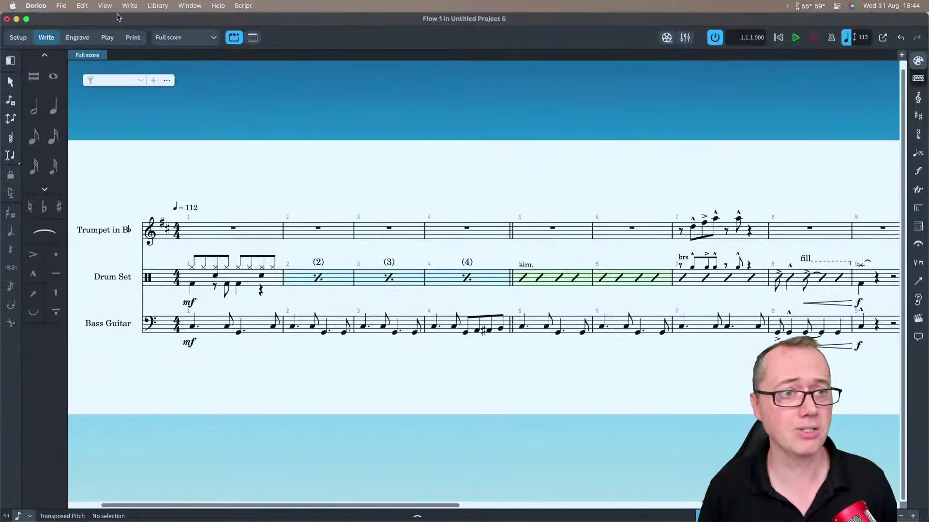
Bring Untitled Project 6 to the front, reposition its window, switch it to Write mode and show the fermatas, breath marks and caesuras.
{"action": "left_click", "coordinate": [194, 5]}
{"action": "left_click", "coordinate": [200, 441]}
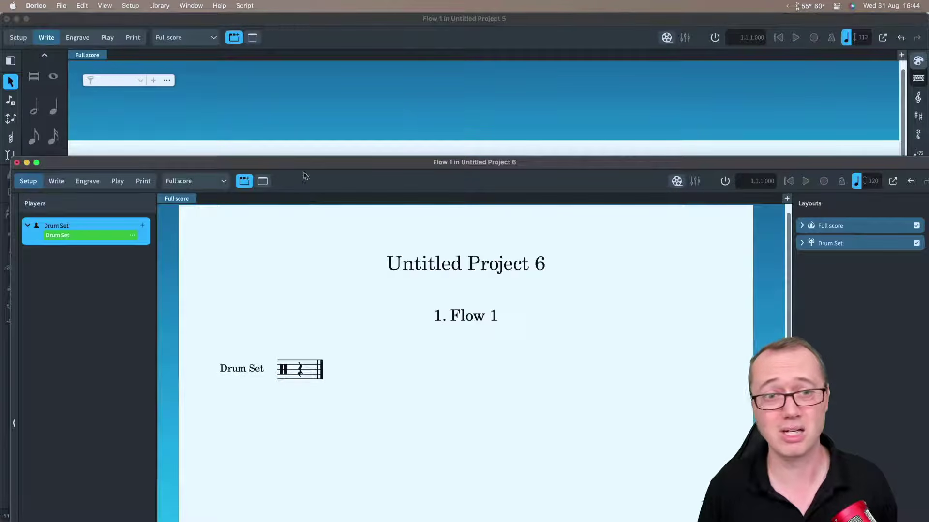
{"action": "left_click_drag", "start_coordinate": [306, 163], "coordinate": [283, 6]}
{"action": "left_click", "coordinate": [48, 37]}
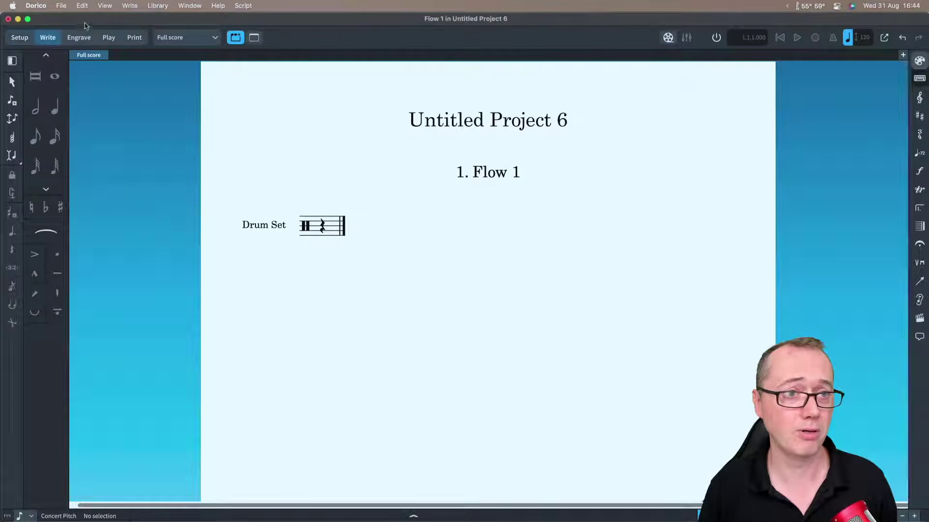
{"action": "left_click", "coordinate": [919, 210]}
{"action": "left_click", "coordinate": [919, 244]}
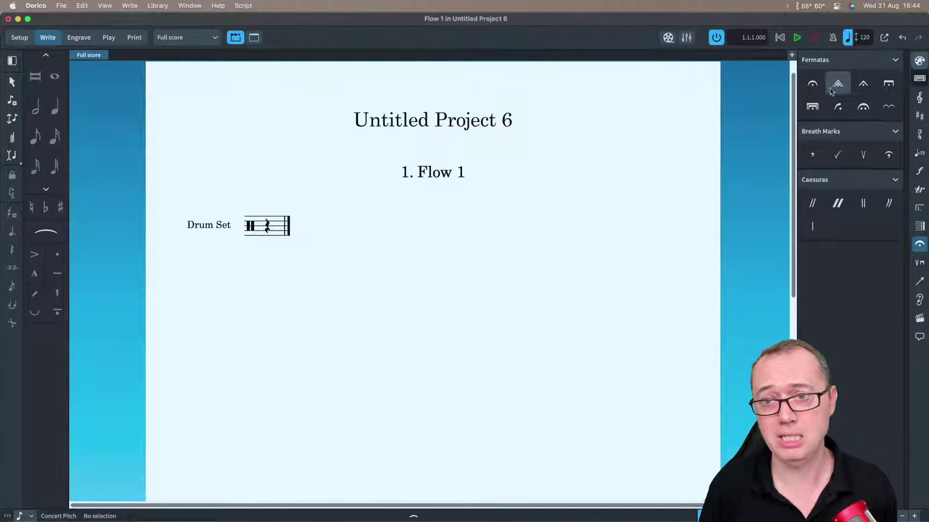
Show the available playing techniques and the horizontal lines for Untitled Project 6.
{"action": "left_click", "coordinate": [919, 262]}
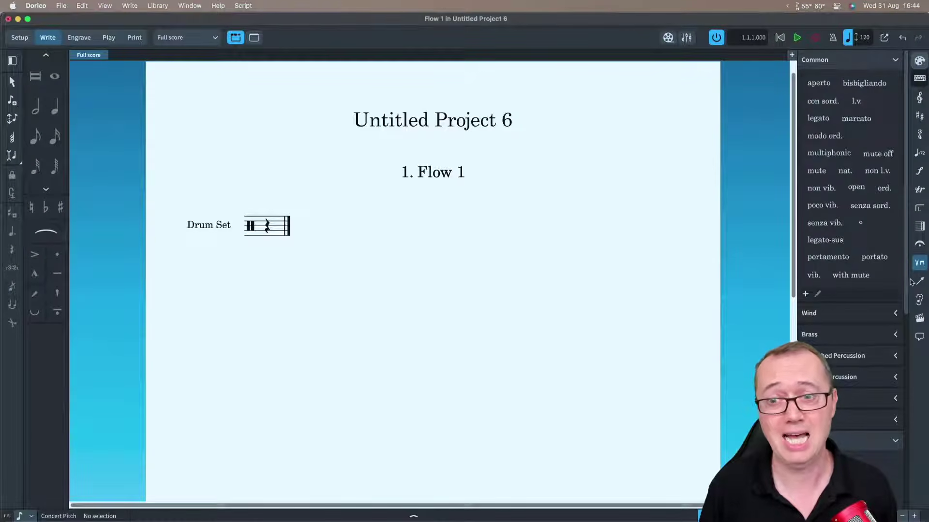
{"action": "left_click", "coordinate": [918, 282]}
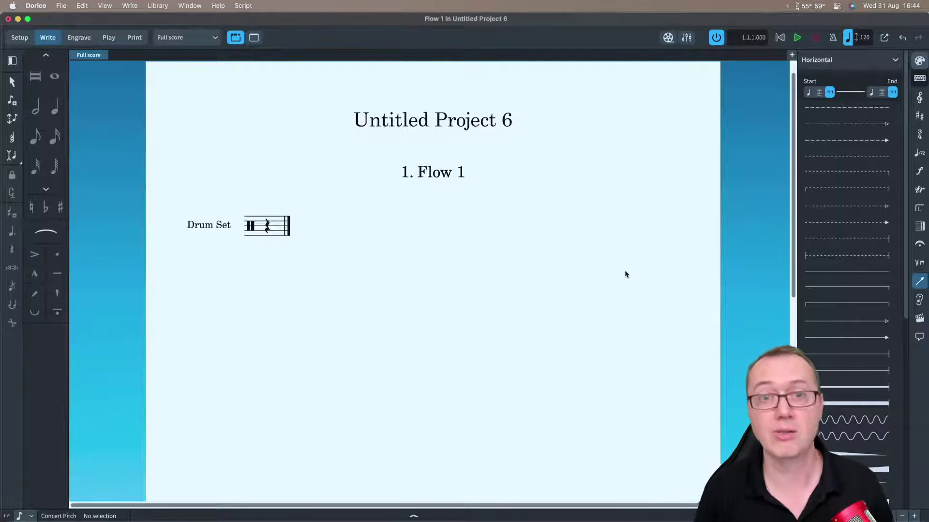
Open the Library Manager and compare the project's engraving options with the factory settings and with the user library.
{"action": "left_click", "coordinate": [158, 6]}
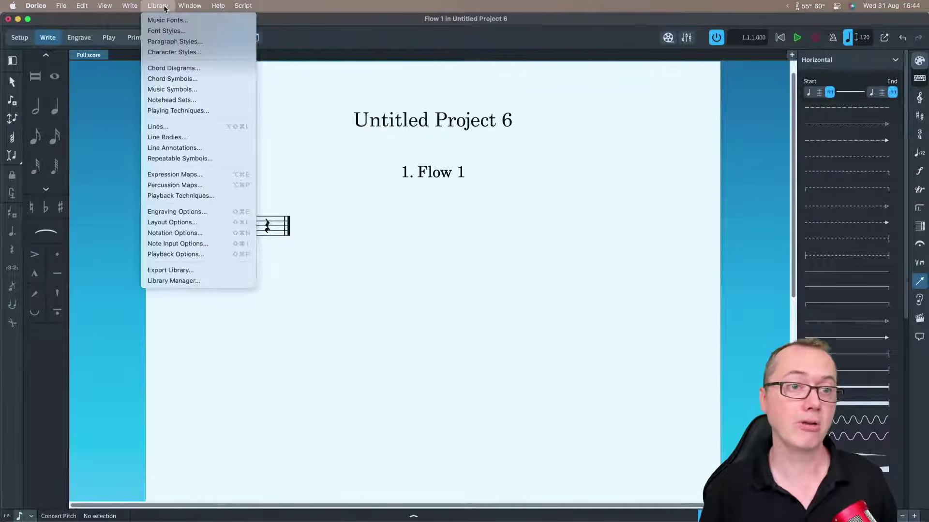
{"action": "left_click", "coordinate": [187, 284]}
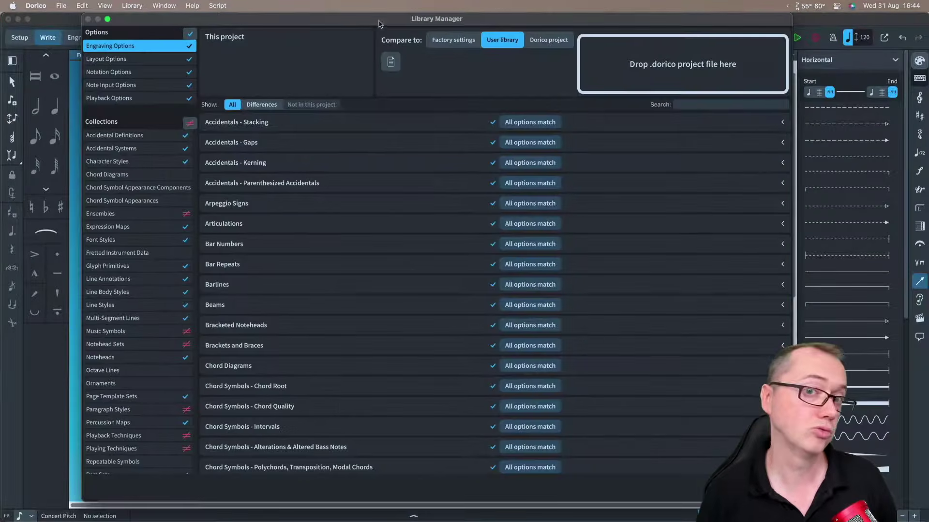
{"action": "left_click_drag", "start_coordinate": [378, 23], "coordinate": [374, 22]}
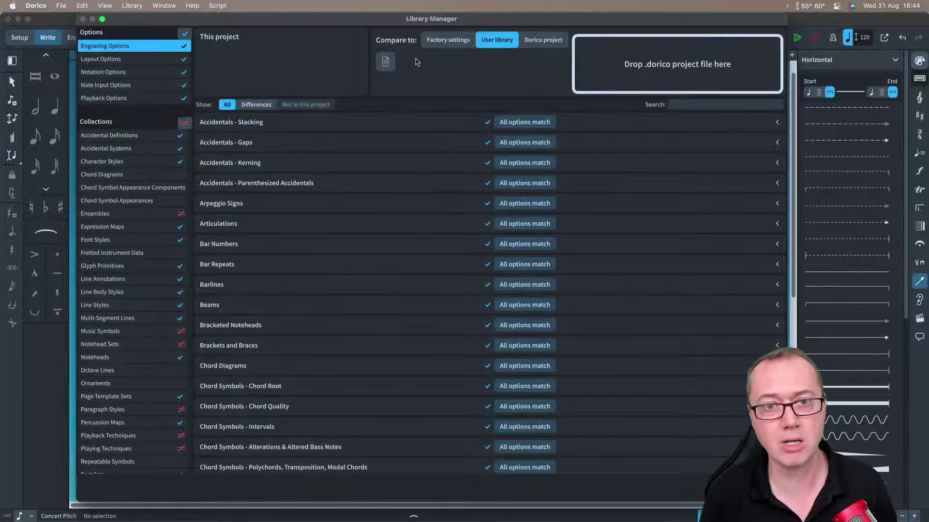
{"action": "left_click", "coordinate": [440, 41]}
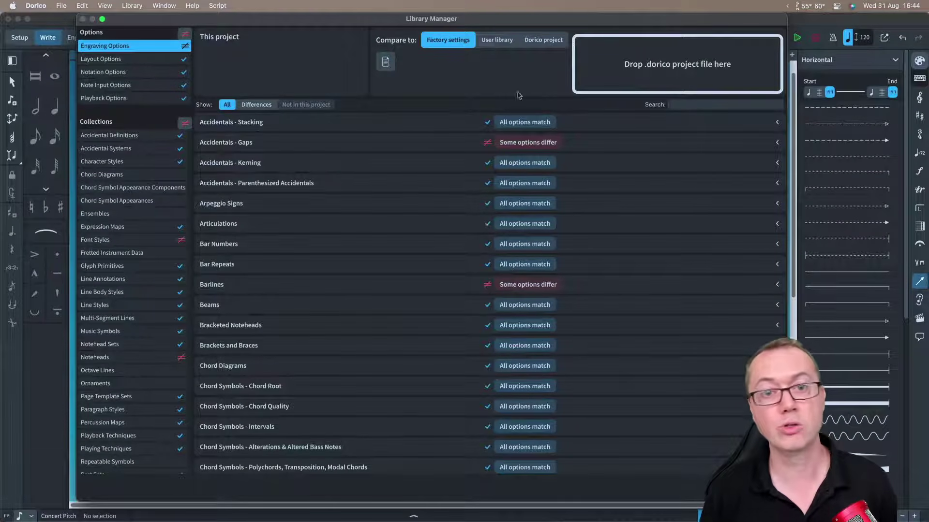
{"action": "left_click", "coordinate": [497, 41]}
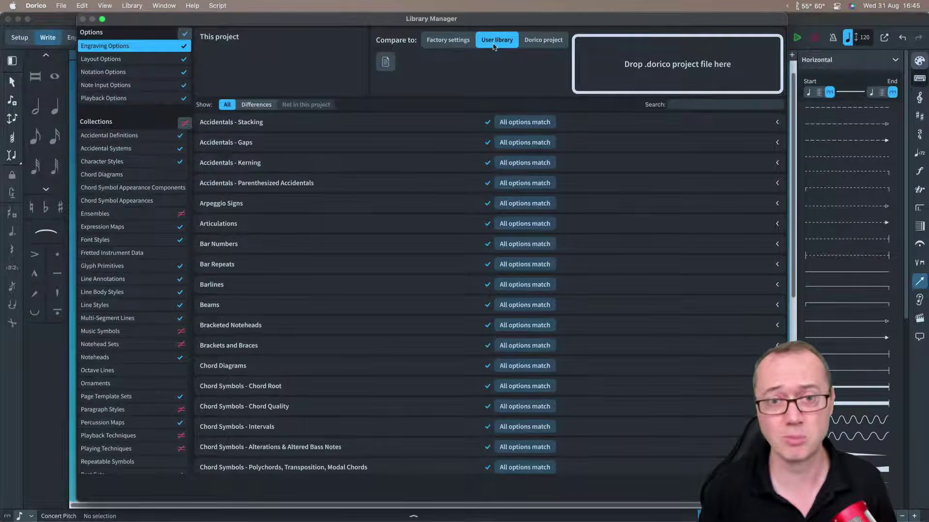
Bring the file "Drums in a minute.dorico" from Finder into the Library Manager as the comparison project.
{"action": "key", "text": "super+Tab"}
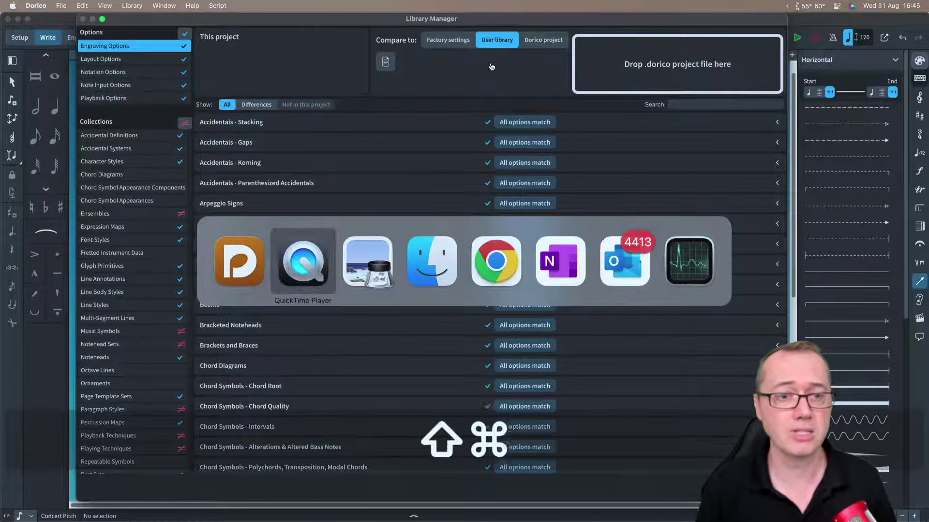
{"action": "key", "text": "super+shift+Tab"}
{"action": "key", "text": "super+Tab"}
{"action": "key", "text": "super+Tab"}
{"action": "key", "text": "super+Tab"}
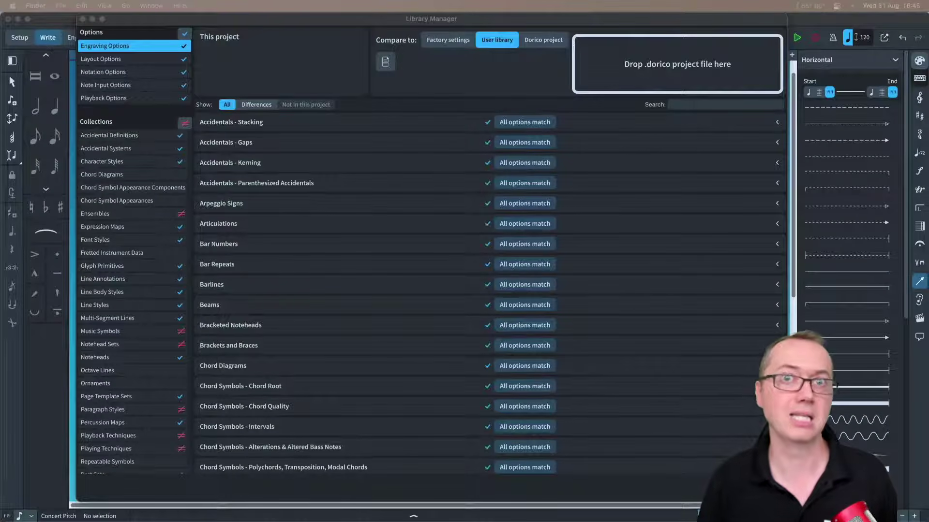
{"action": "left_click_drag", "start_coordinate": [823, 104], "coordinate": [636, 67]}
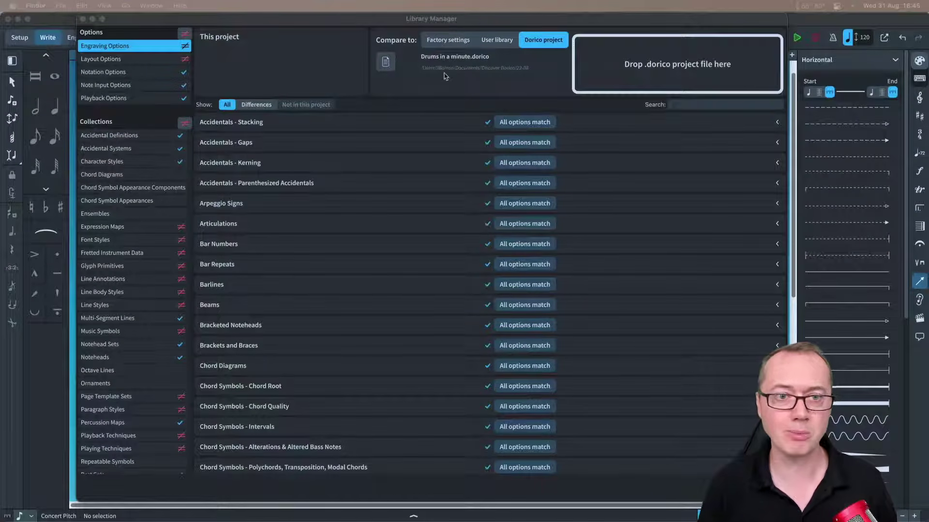
Filter the comparison to differences and mark the differing Cues engraving options and the Font Styles collection for import.
{"action": "left_click", "coordinate": [257, 106]}
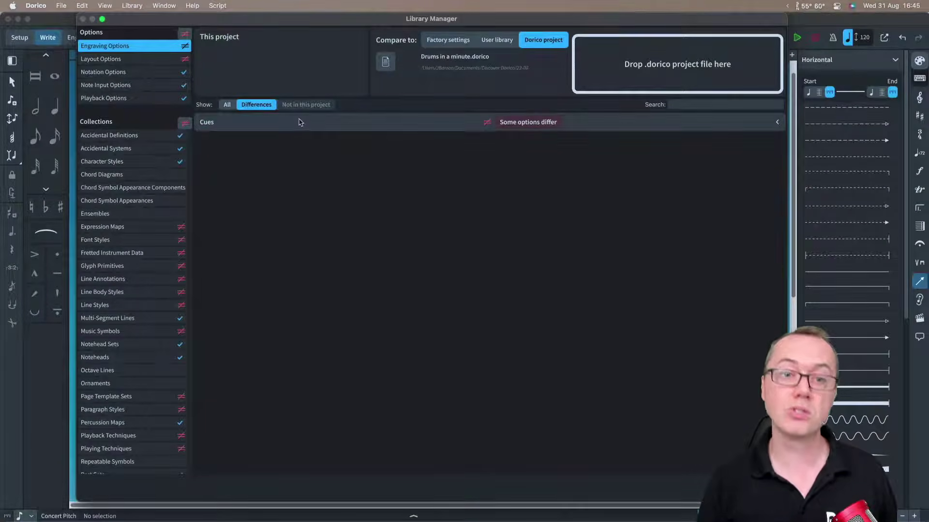
{"action": "left_click", "coordinate": [314, 126]}
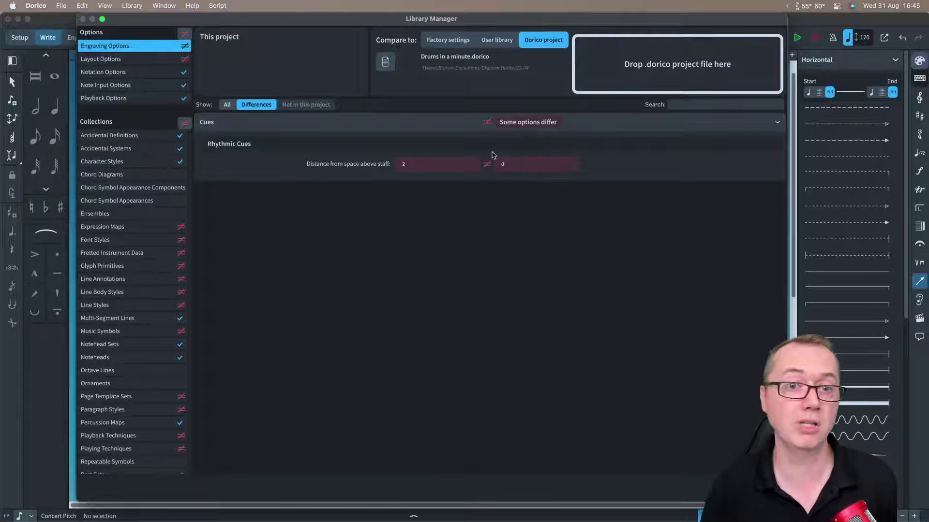
{"action": "left_click", "coordinate": [488, 123]}
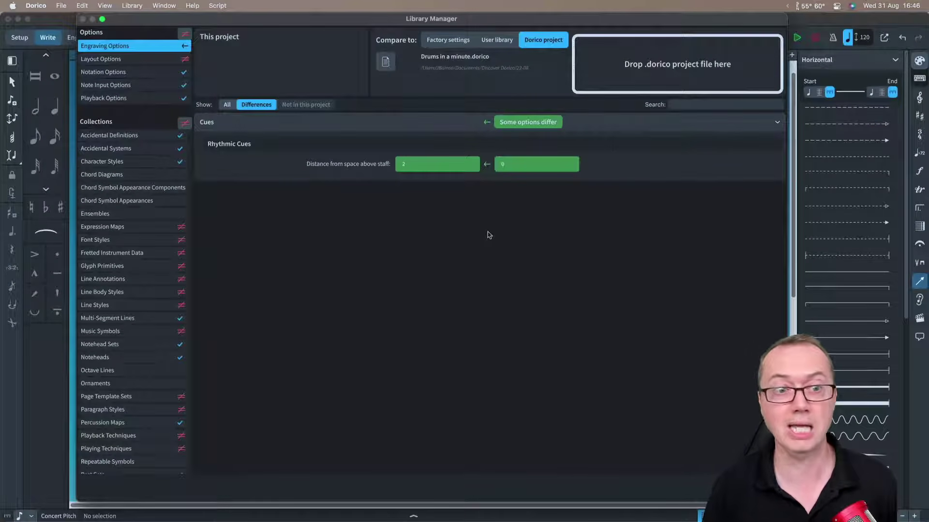
{"action": "left_click", "coordinate": [131, 245]}
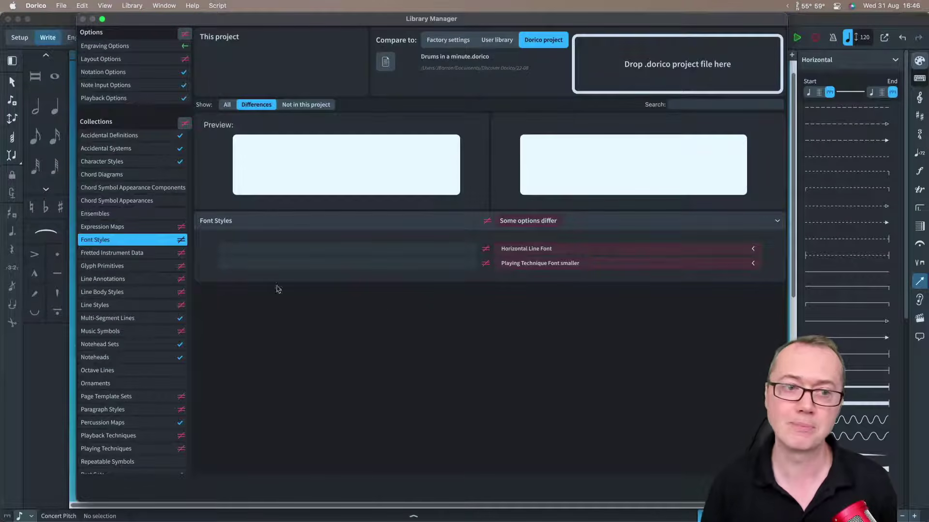
{"action": "left_click", "coordinate": [181, 240]}
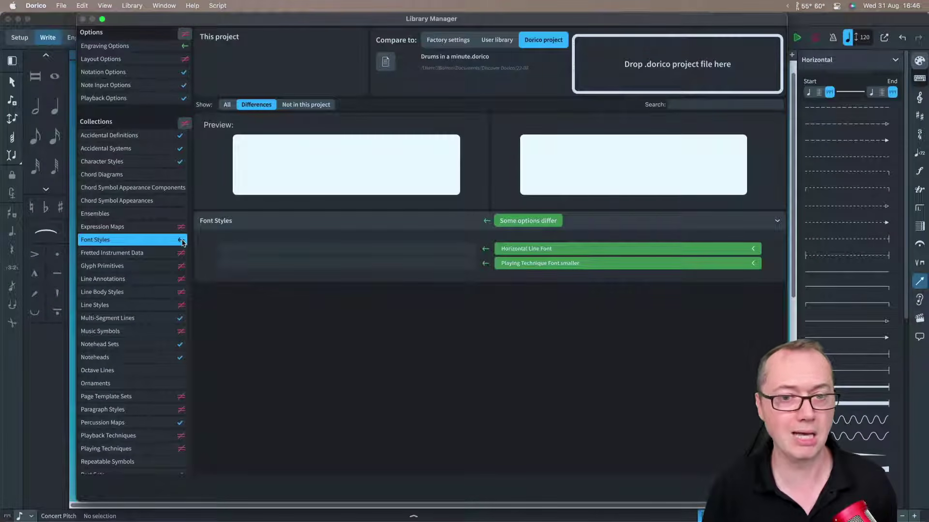
Mark the differing Line Annotations, Line Body Styles and Line Styles for import into this project.
{"action": "left_click", "coordinate": [147, 281]}
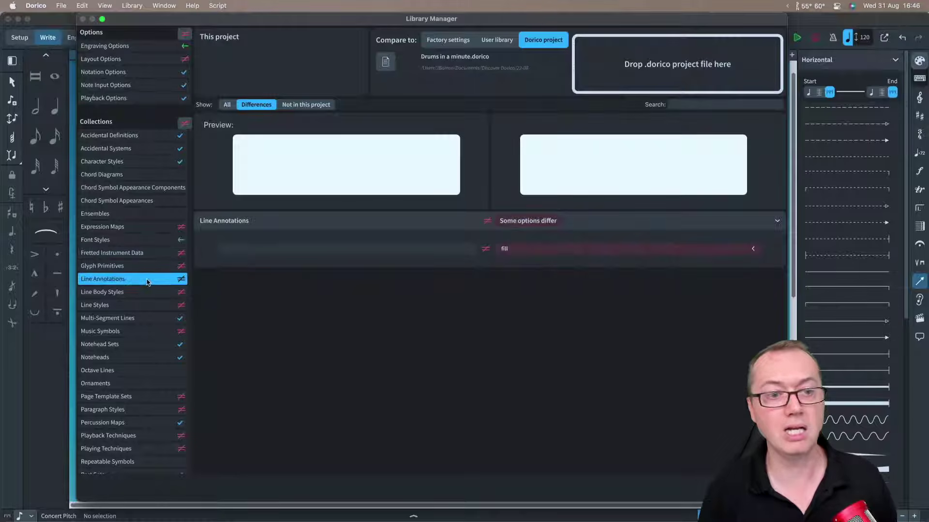
{"action": "left_click", "coordinate": [179, 280]}
{"action": "left_click", "coordinate": [180, 293]}
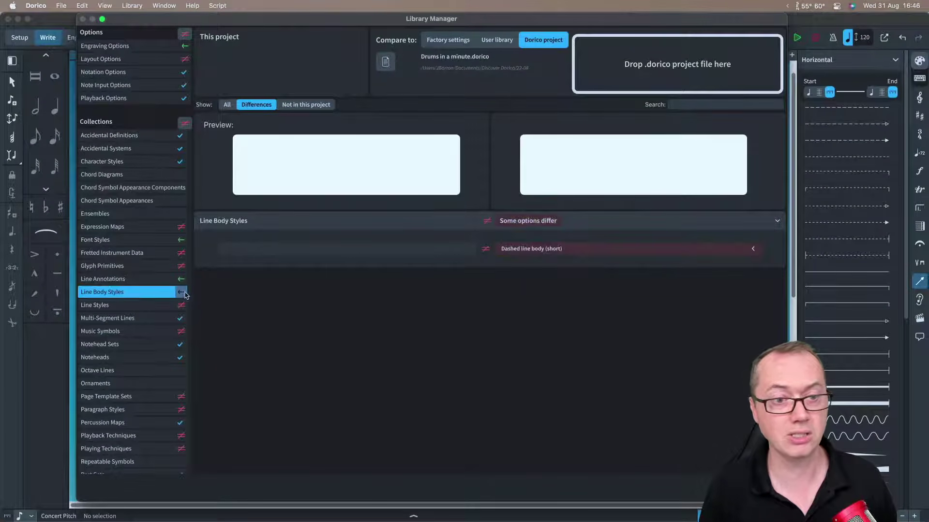
{"action": "left_click", "coordinate": [181, 294]}
{"action": "left_click", "coordinate": [178, 307]}
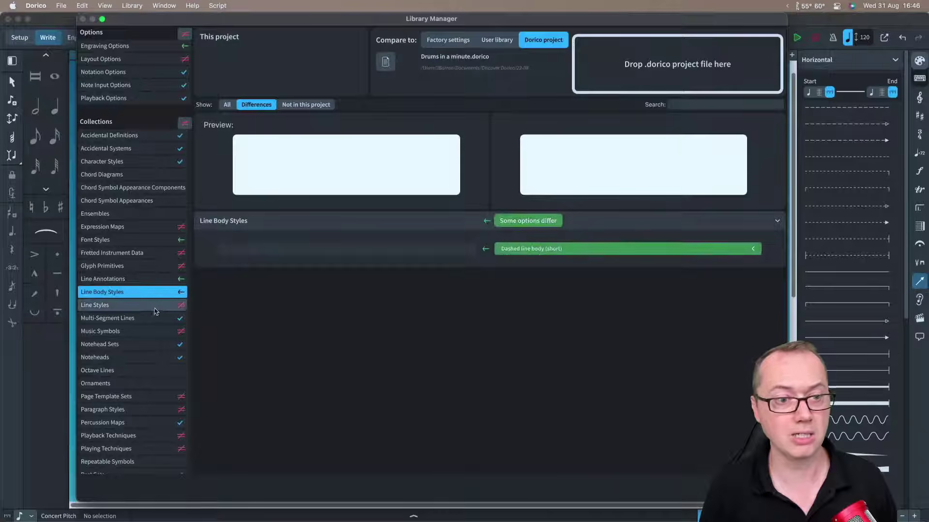
{"action": "left_click", "coordinate": [180, 308]}
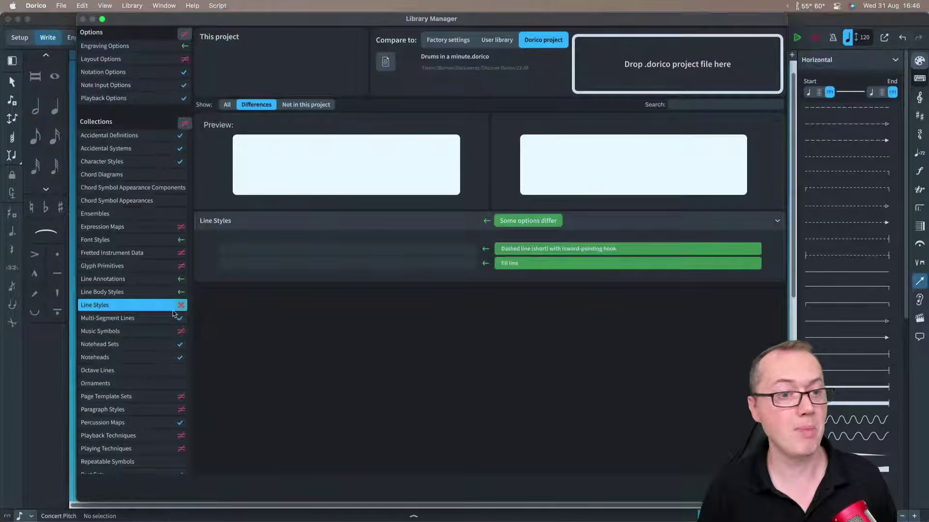
Mark the Open and sim. playing techniques for import, apply all marked library changes and close the Library Manager.
{"action": "scroll", "coordinate": [153, 349], "scroll_direction": "down", "scroll_amount": 4}
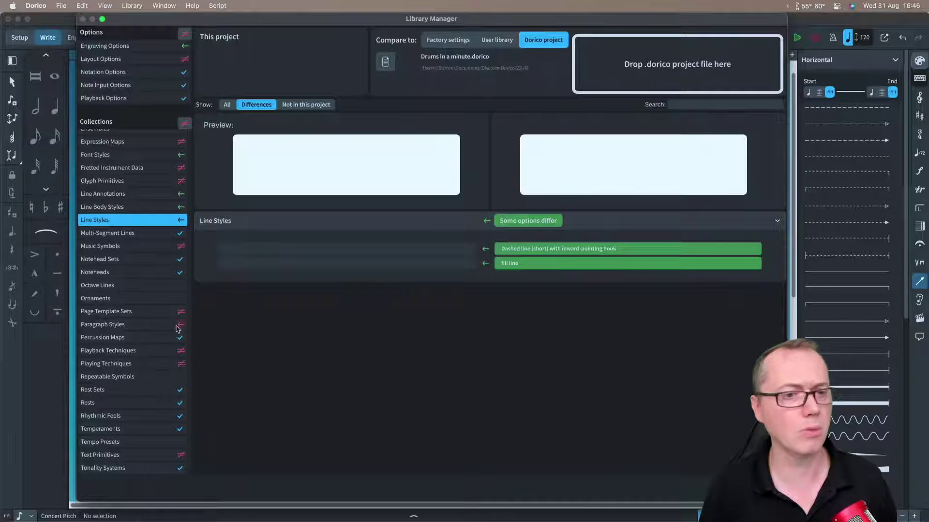
{"action": "left_click", "coordinate": [165, 369]}
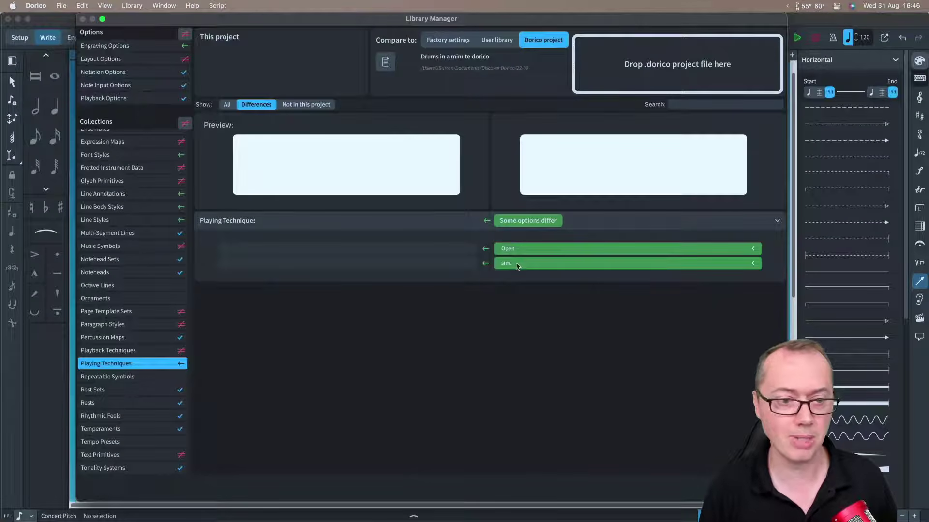
{"action": "scroll", "coordinate": [106, 221], "scroll_direction": "up", "scroll_amount": 5}
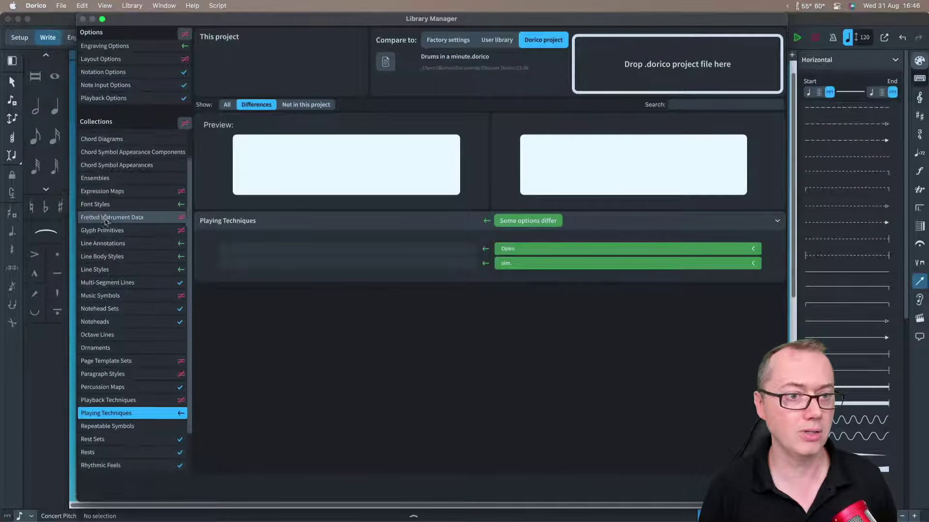
{"action": "scroll", "coordinate": [111, 295], "scroll_direction": "down", "scroll_amount": 5}
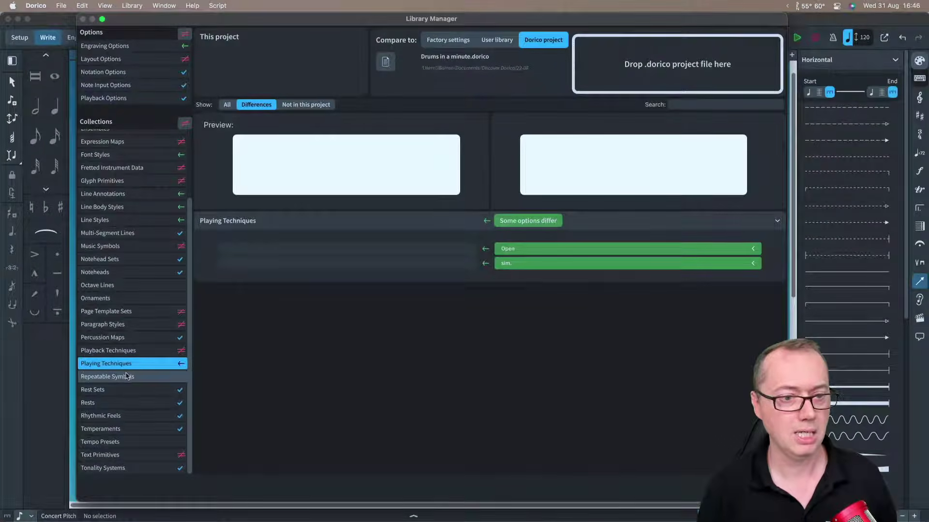
{"action": "scroll", "coordinate": [116, 397], "scroll_direction": "up", "scroll_amount": 1}
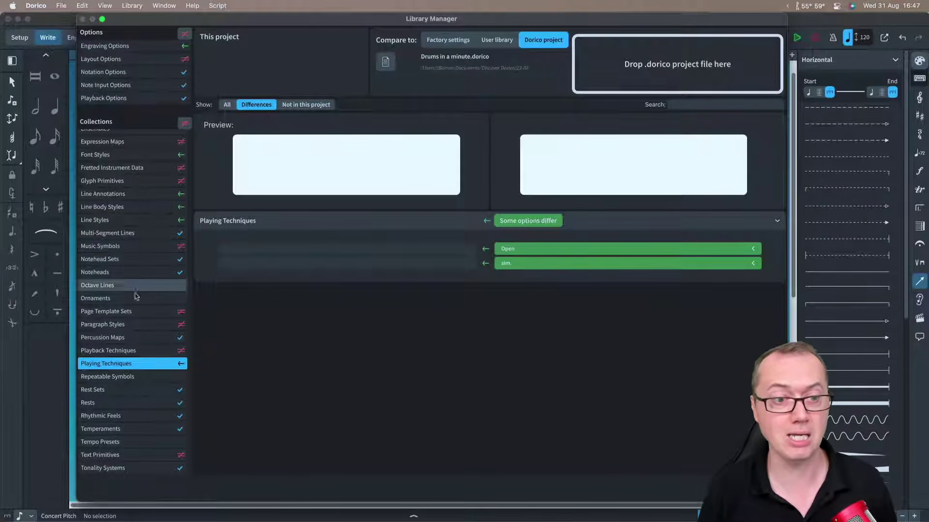
{"action": "scroll", "coordinate": [128, 234], "scroll_direction": "up", "scroll_amount": 2}
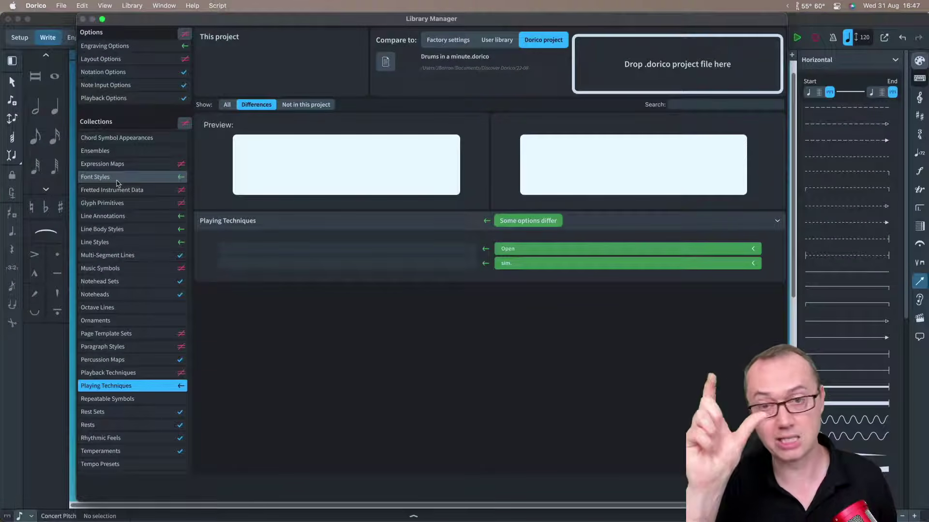
{"action": "scroll", "coordinate": [117, 183], "scroll_direction": "up", "scroll_amount": 2}
{"action": "scroll", "coordinate": [118, 183], "scroll_direction": "up", "scroll_amount": 4}
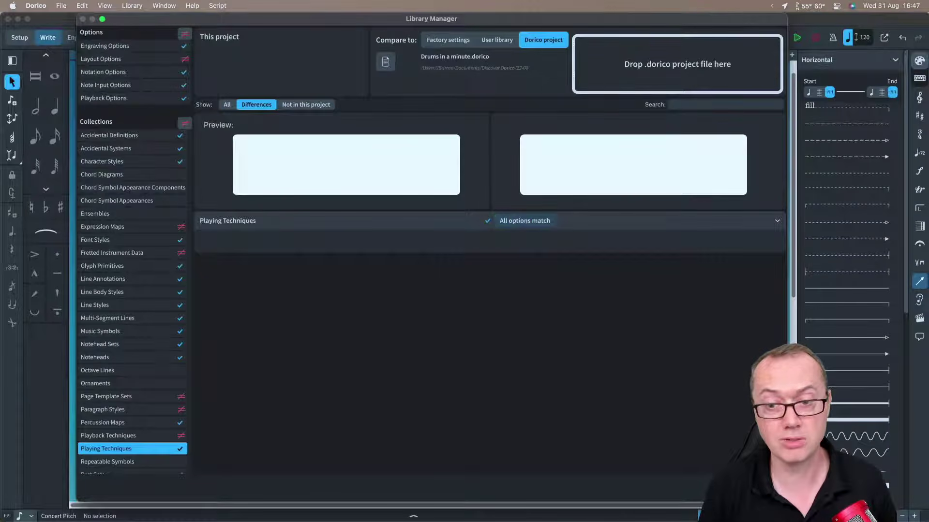
{"action": "key", "text": "Return"}
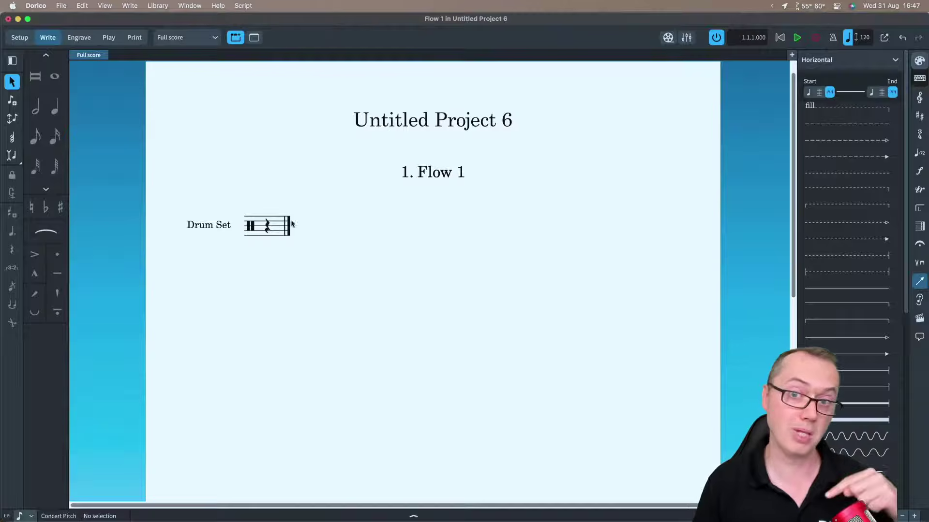
Show the playing techniques in Untitled Project 6 and bring Untitled Project 5 to the front to examine its bar repeat region.
{"action": "left_click", "coordinate": [920, 263]}
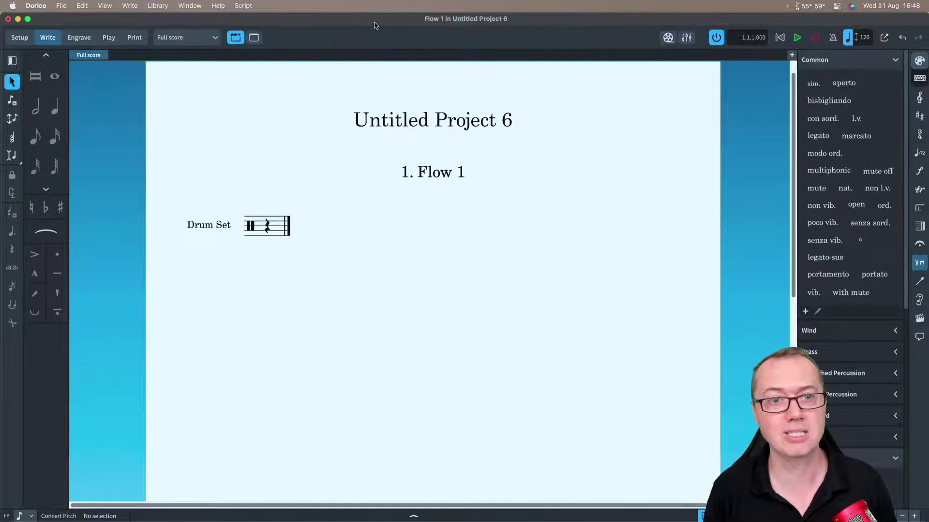
{"action": "left_click_drag", "start_coordinate": [378, 20], "coordinate": [393, 309]}
{"action": "left_click", "coordinate": [379, 208]}
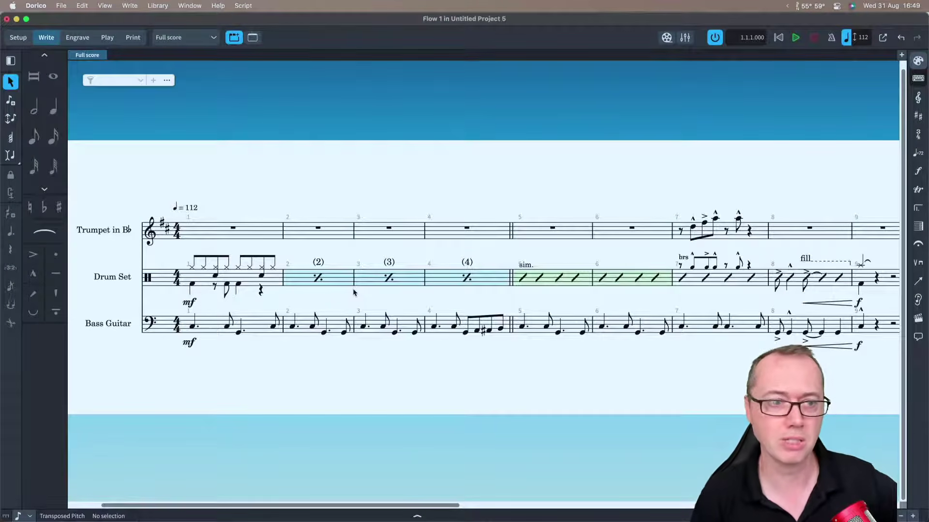
{"action": "left_click", "coordinate": [468, 266]}
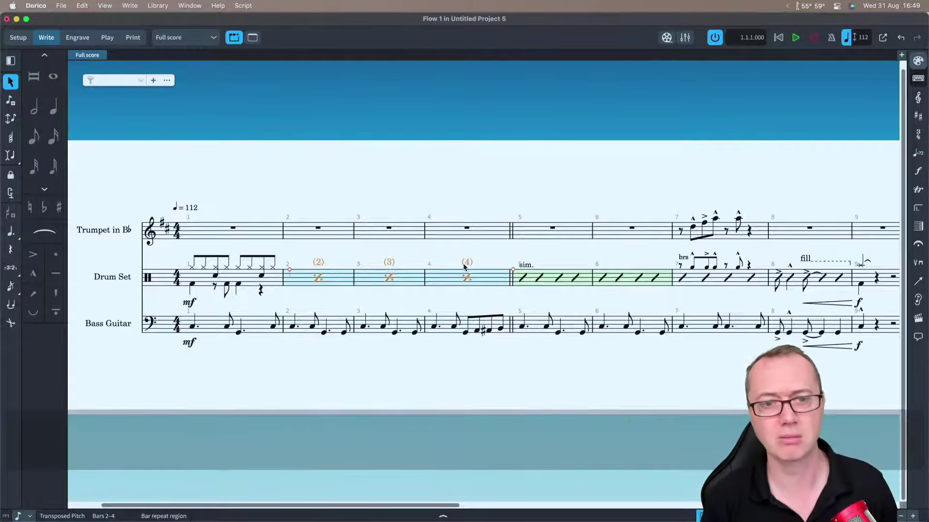
{"action": "left_click", "coordinate": [486, 249]}
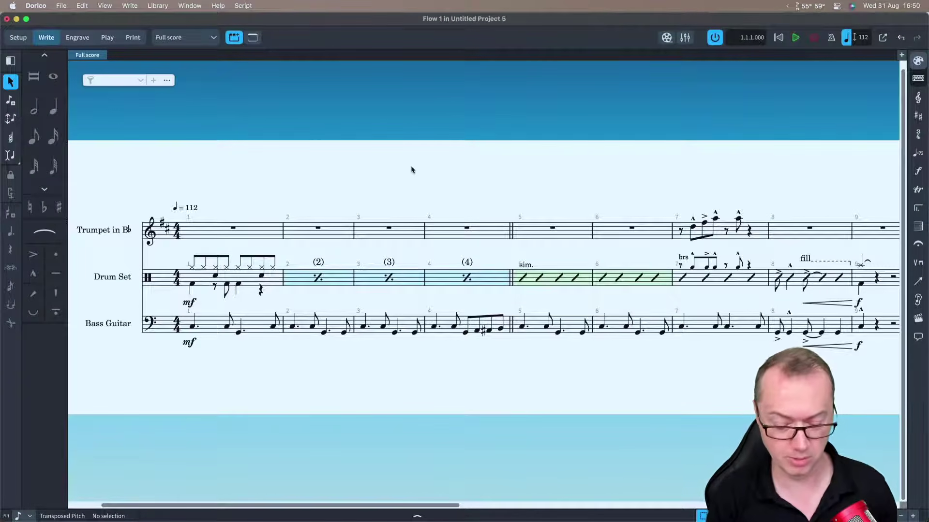
Set the Drum Set's percussion layout option to Single-line Instruments for the full score and apply it.
{"action": "key", "text": "super+shift+l"}
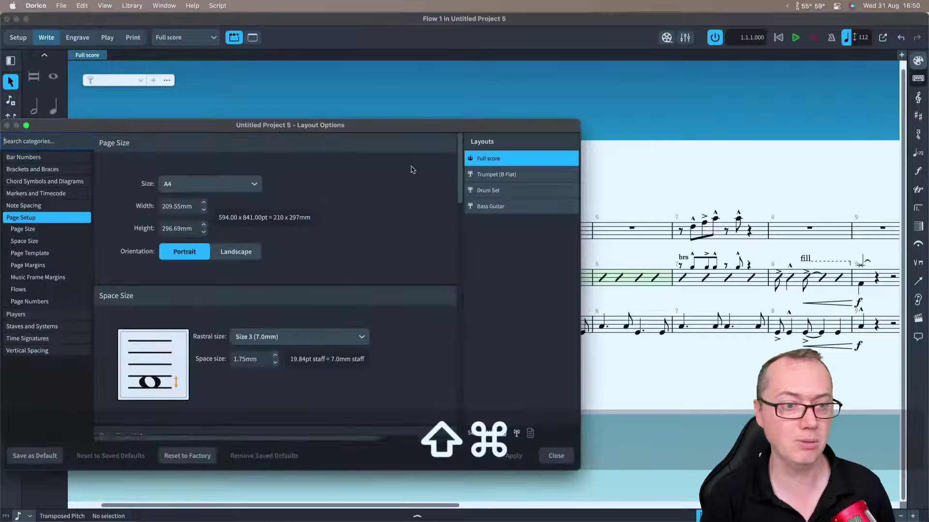
{"action": "left_click", "coordinate": [29, 315]}
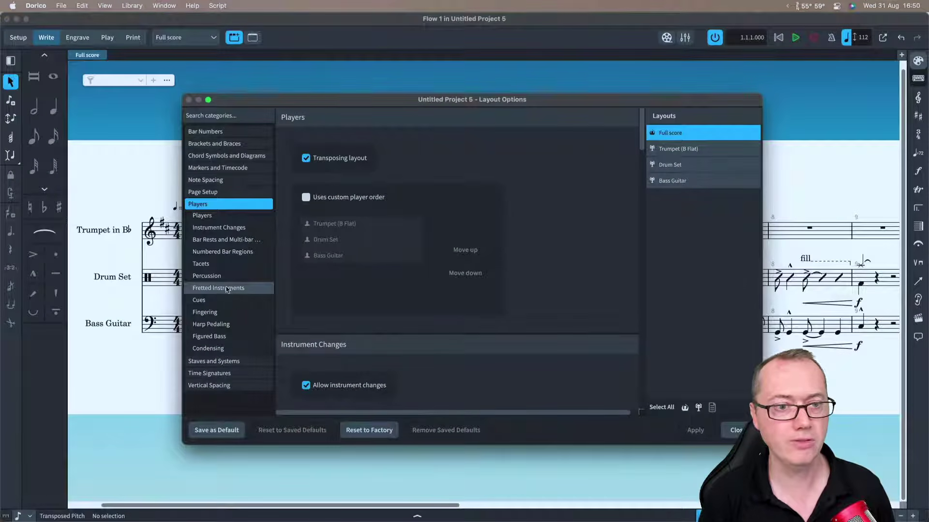
{"action": "left_click", "coordinate": [217, 277]}
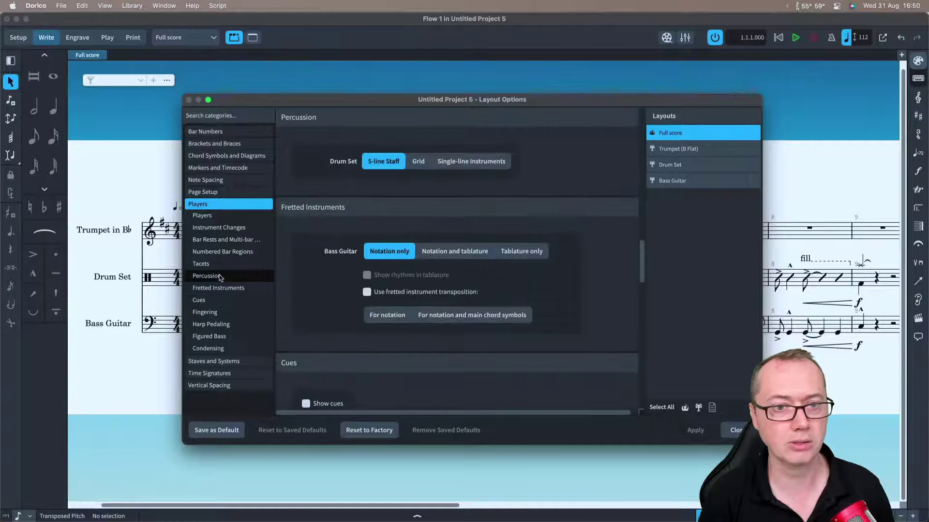
{"action": "left_click", "coordinate": [461, 165]}
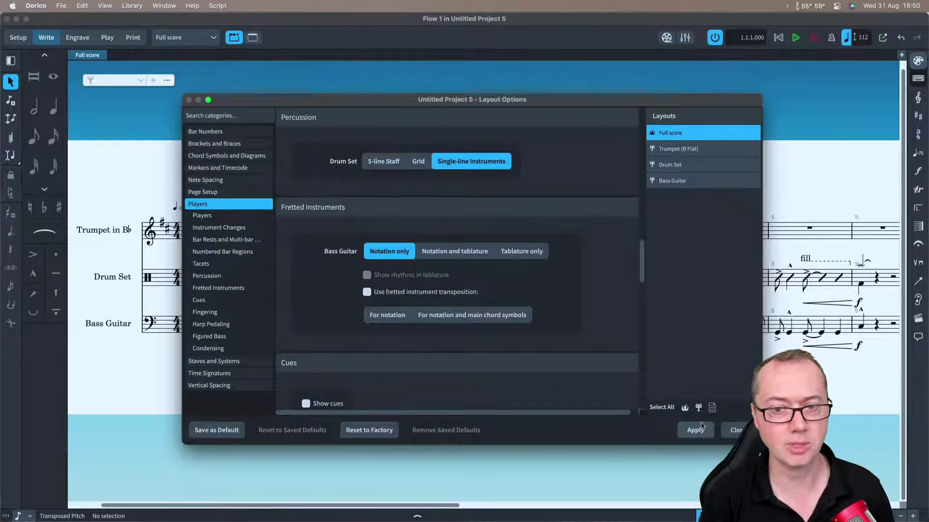
{"action": "left_click", "coordinate": [735, 431]}
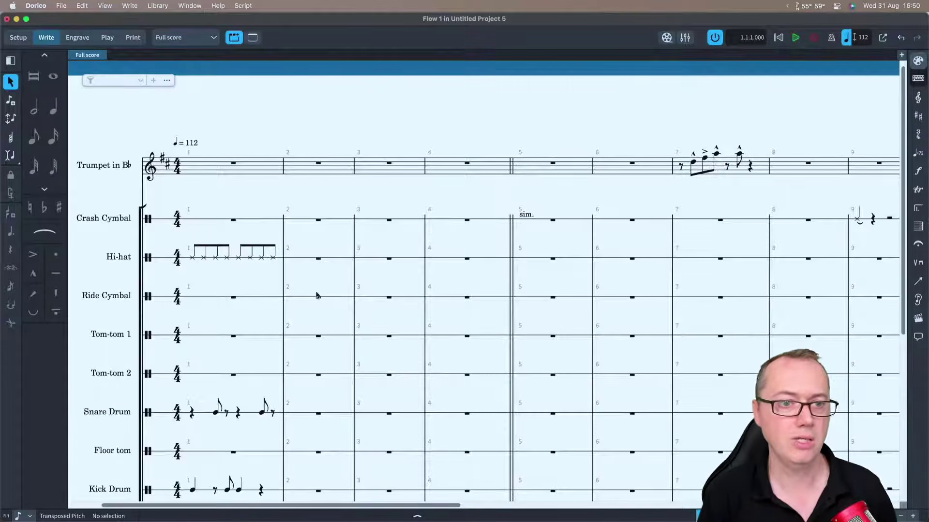
Examine the separate single-line drum staves and select the Hi-hat notes in bar 1.
{"action": "scroll", "coordinate": [241, 180], "scroll_direction": "down", "scroll_amount": 3}
{"action": "scroll", "coordinate": [240, 180], "scroll_direction": "down", "scroll_amount": 2}
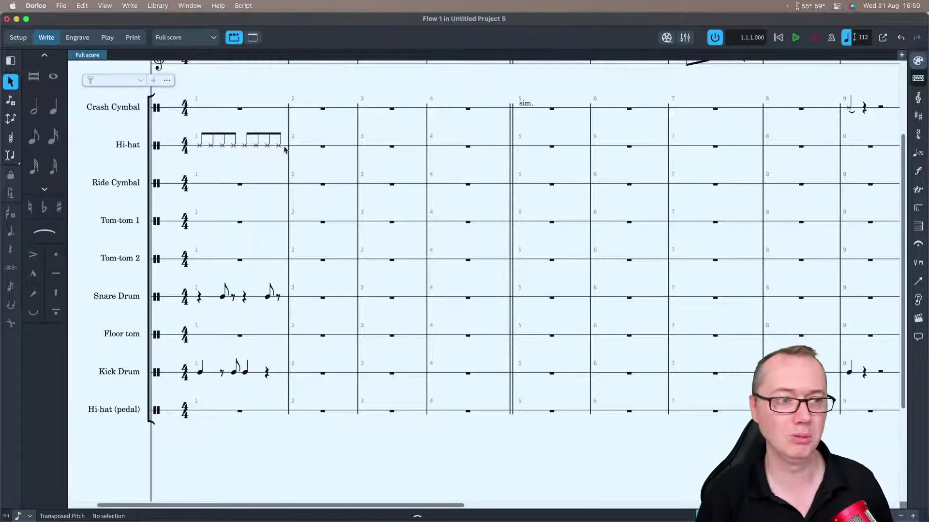
{"action": "left_click_drag", "start_coordinate": [284, 149], "coordinate": [206, 148]}
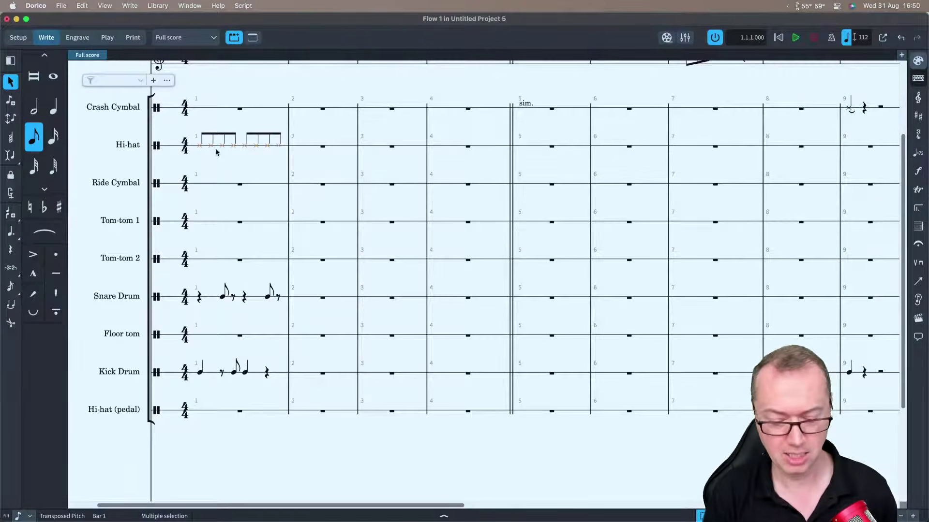
Set the Drum Set back to 5-line Staff in the full score's layout options, apply it and close the dialog.
{"action": "key", "text": "super+shift+l"}
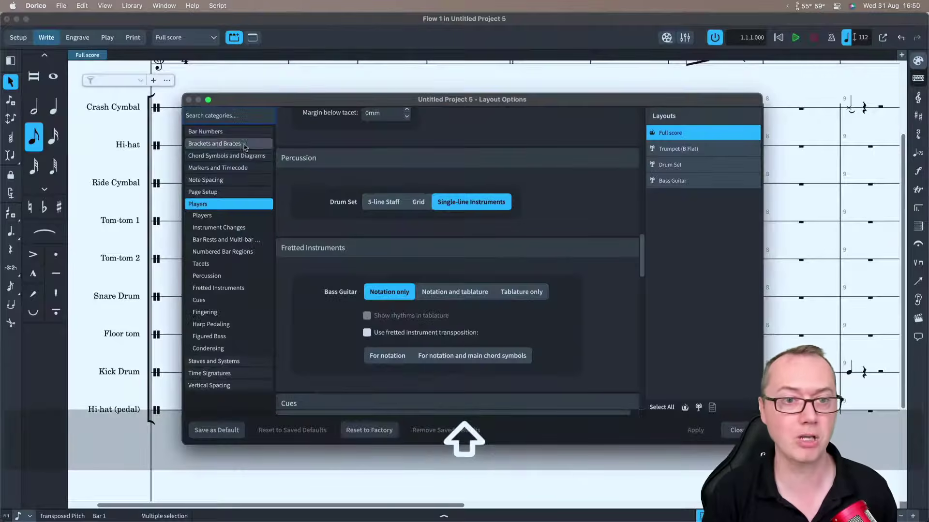
{"action": "left_click", "coordinate": [381, 201]}
{"action": "left_click", "coordinate": [695, 430]}
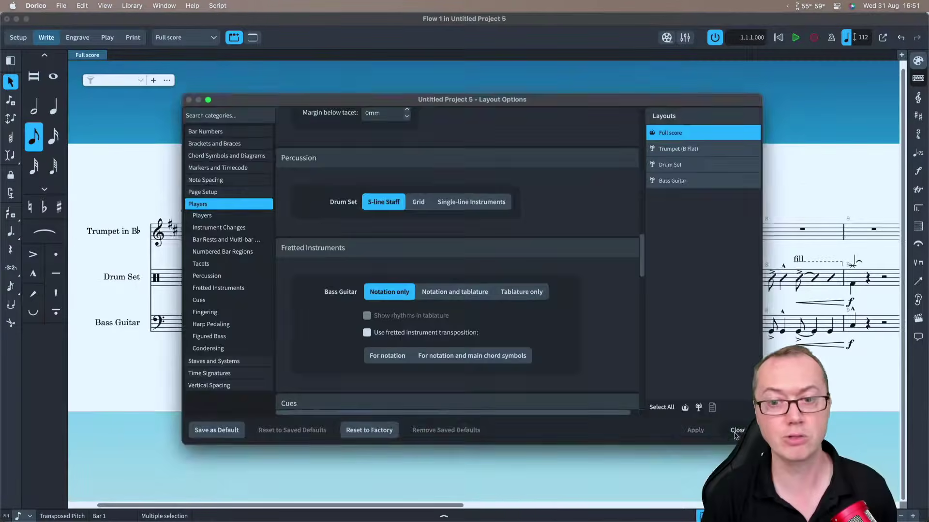
{"action": "left_click", "coordinate": [736, 430]}
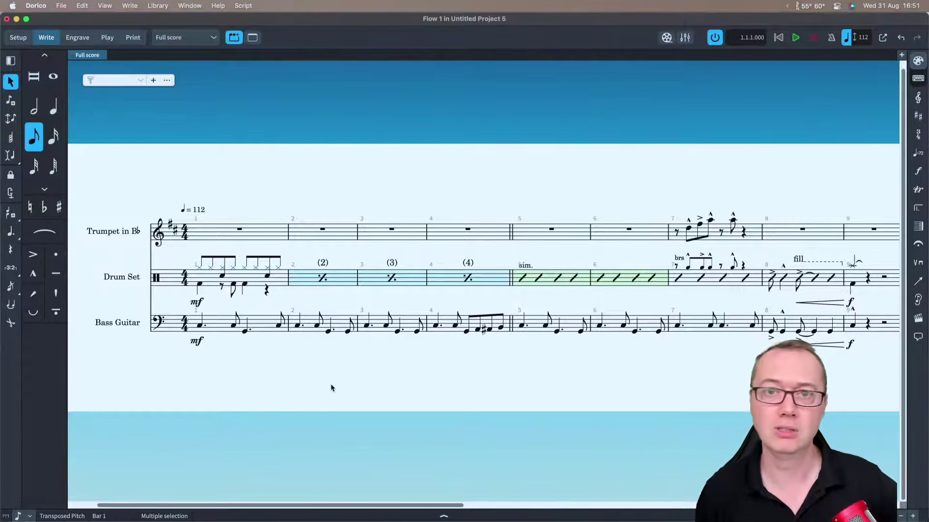
Select the Drum Set's bar repeat region in bars 2–4 to examine it, and clear the selection.
{"action": "left_click", "coordinate": [350, 377]}
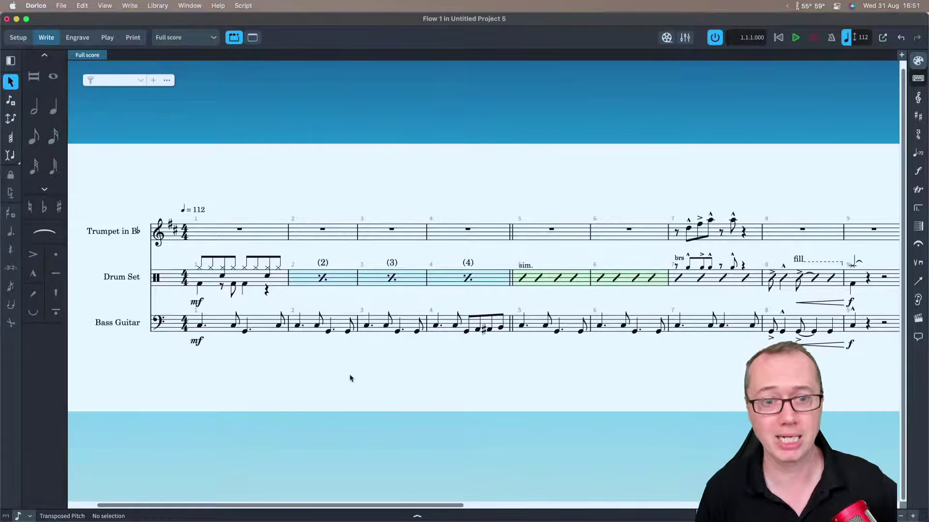
{"action": "left_click", "coordinate": [323, 279]}
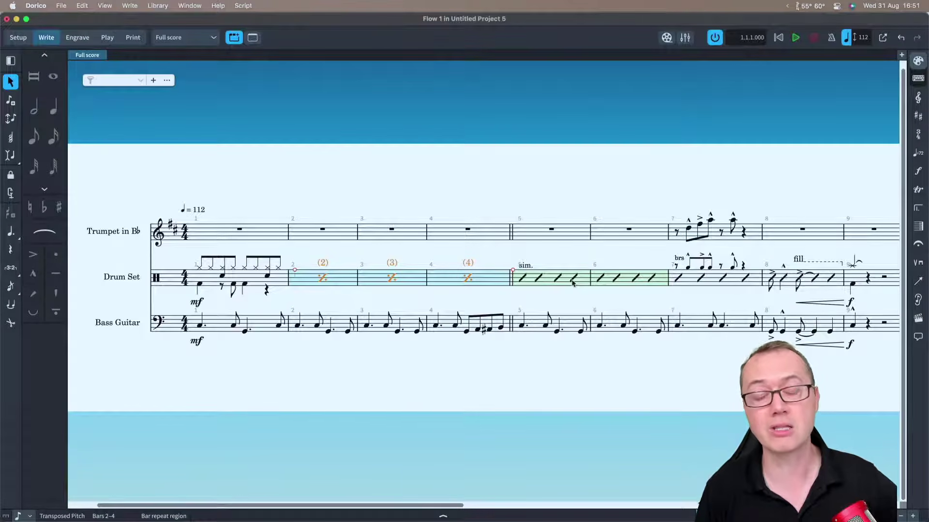
{"action": "left_click", "coordinate": [577, 252]}
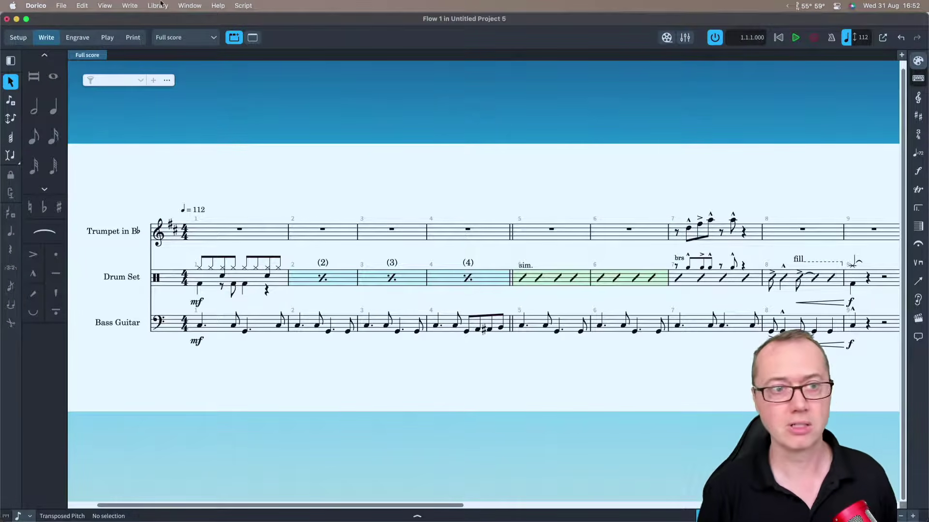
Examine the Yamaha XG percussion map from Play mode, cancel the Percussion Maps dialog and return to Write mode.
{"action": "left_click", "coordinate": [107, 38]}
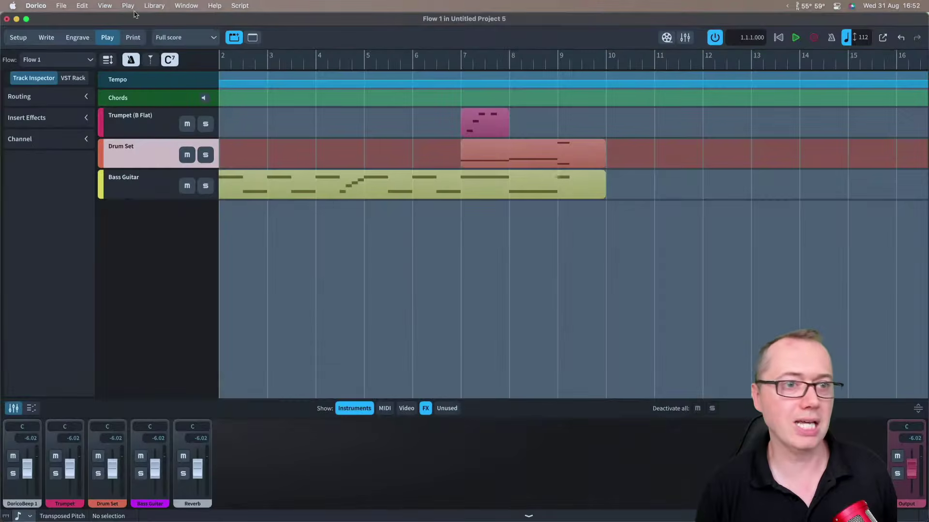
{"action": "left_click", "coordinate": [128, 6]}
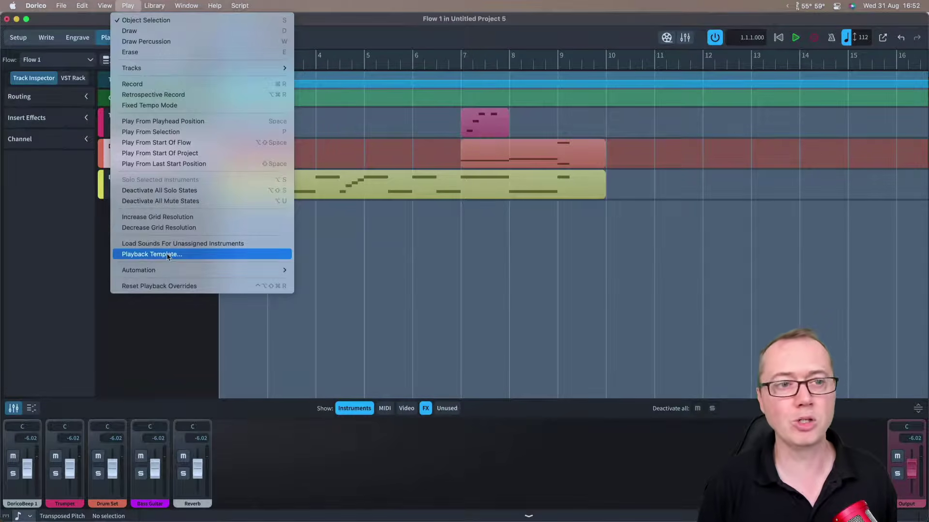
{"action": "mouse_move", "coordinate": [155, 6]}
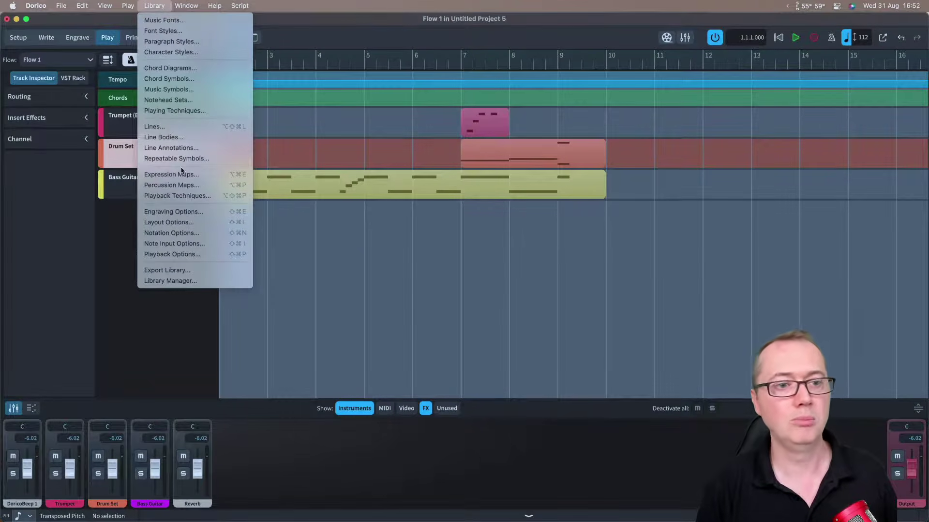
{"action": "left_click", "coordinate": [171, 185]}
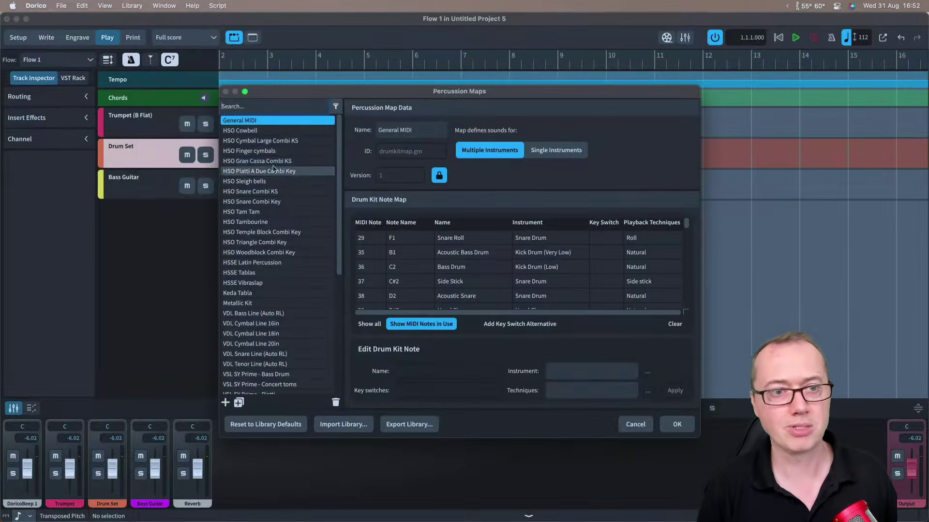
{"action": "scroll", "coordinate": [261, 225], "scroll_direction": "down", "scroll_amount": 5}
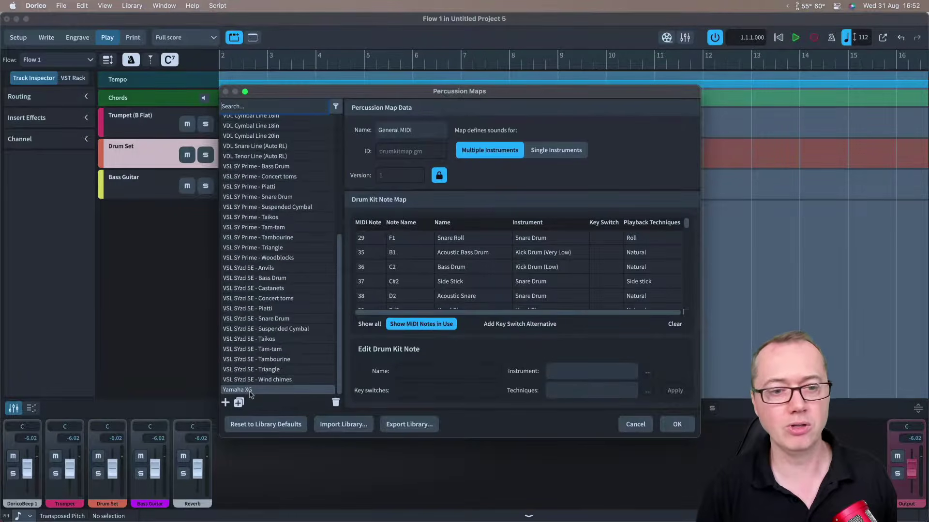
{"action": "left_click", "coordinate": [250, 390]}
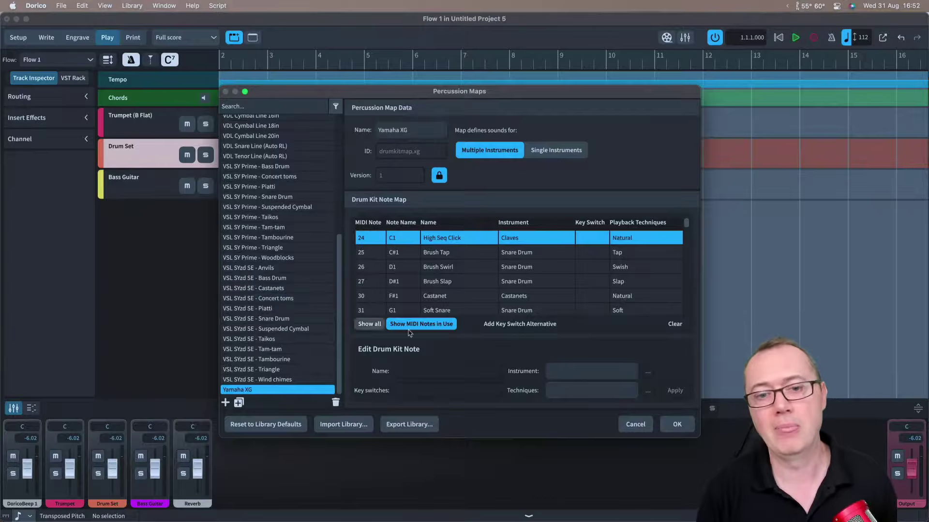
{"action": "left_click", "coordinate": [636, 425]}
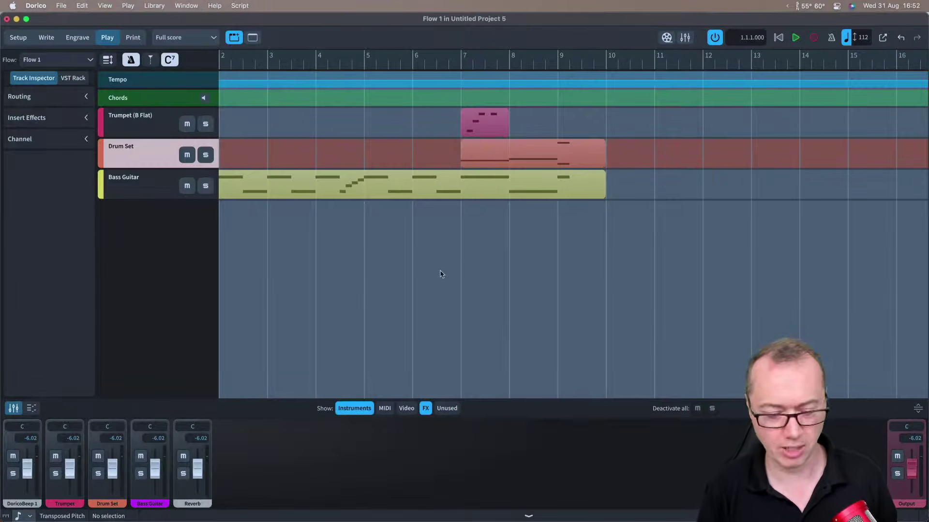
{"action": "key", "text": "super+2"}
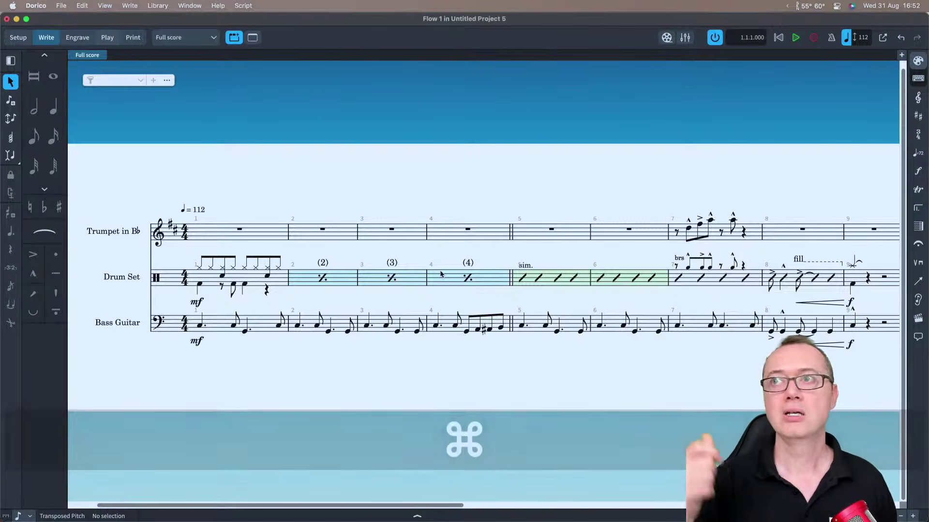